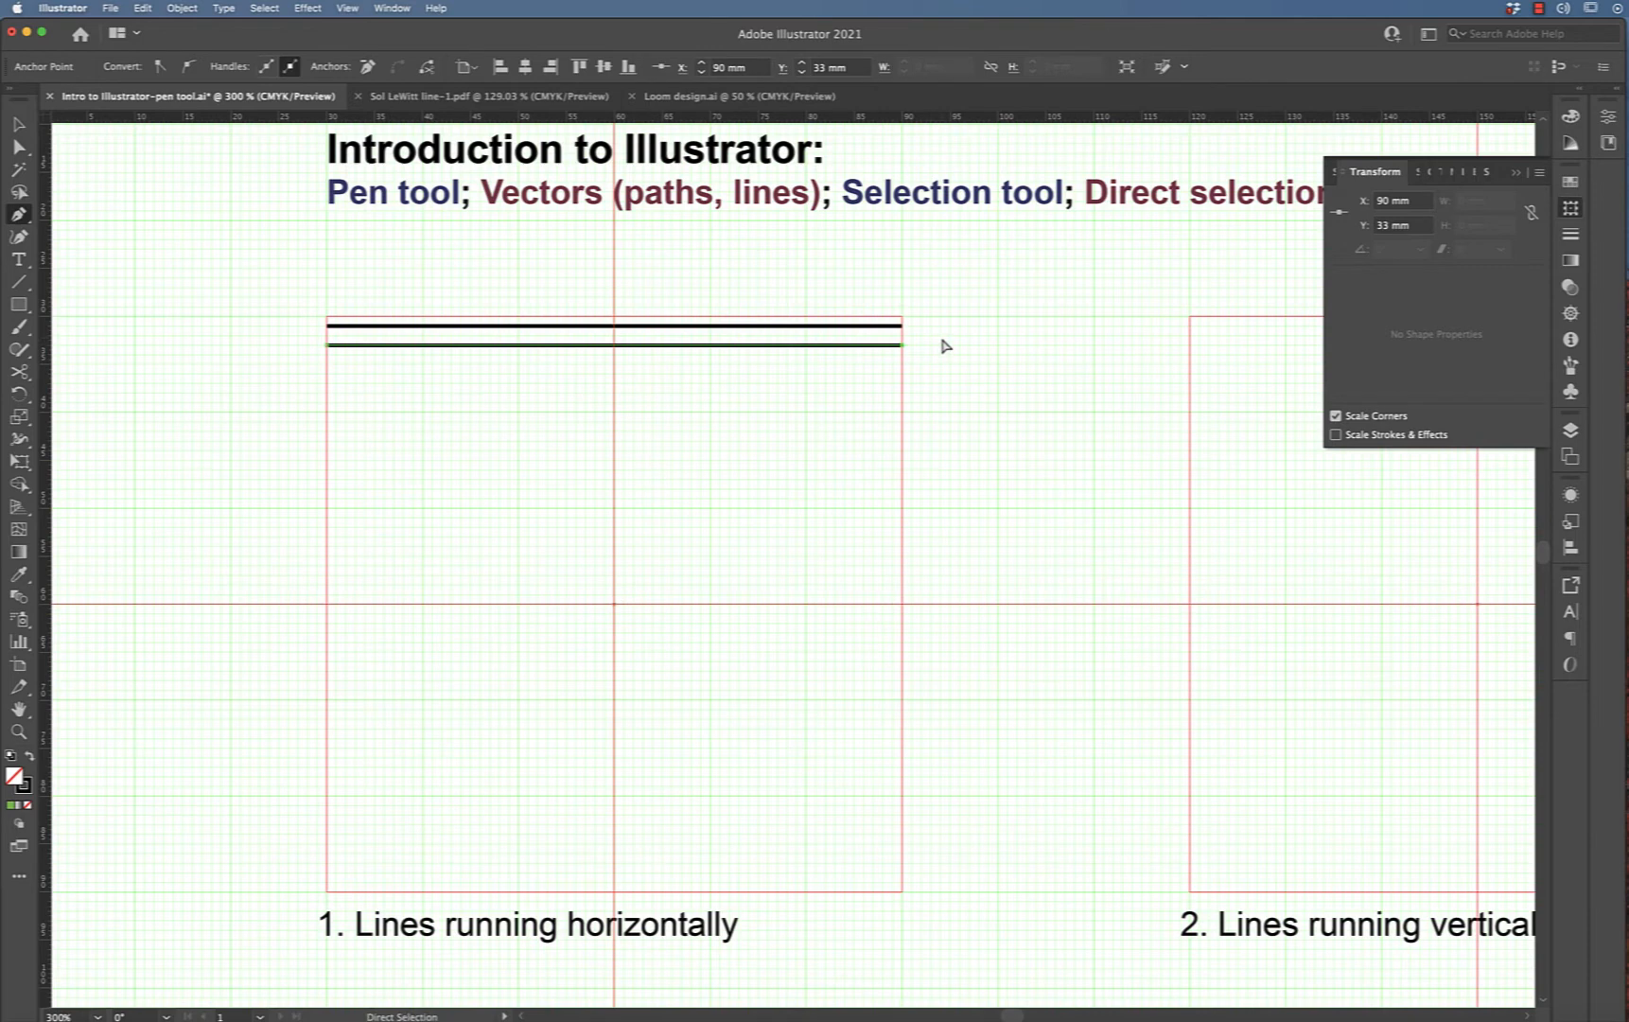
Draw a third horizontal line across the square's full width just below the two existing lines with the Pen tool
super+click(944, 347)
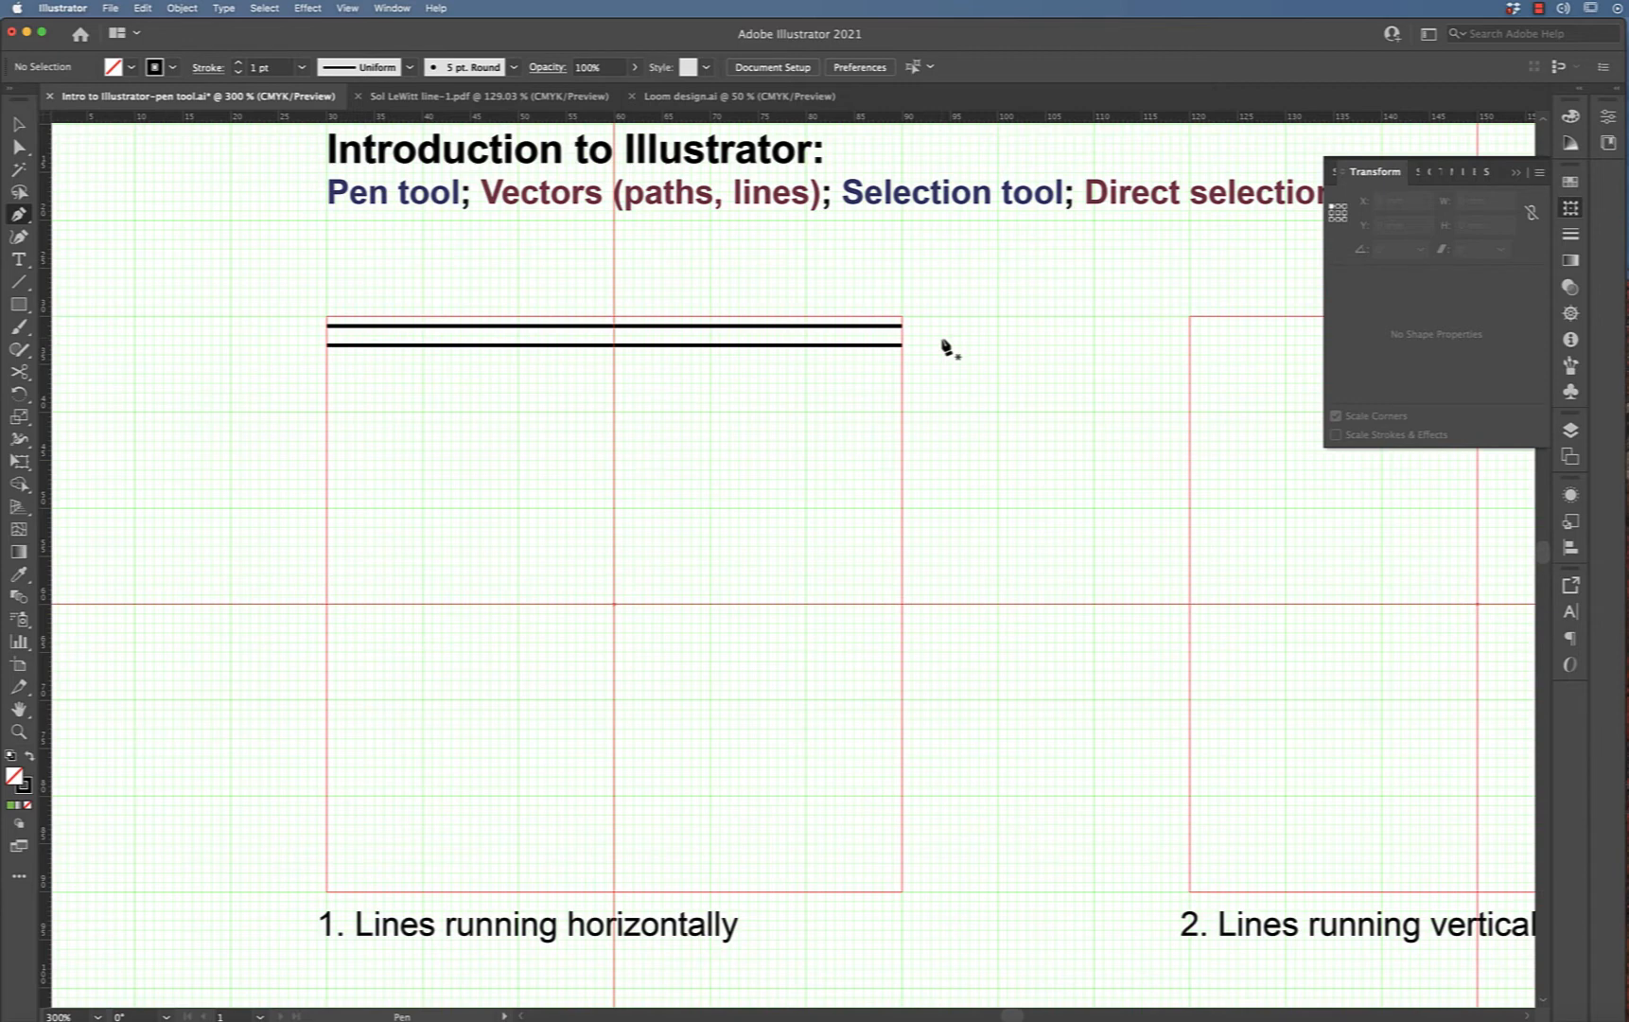
click(327, 364)
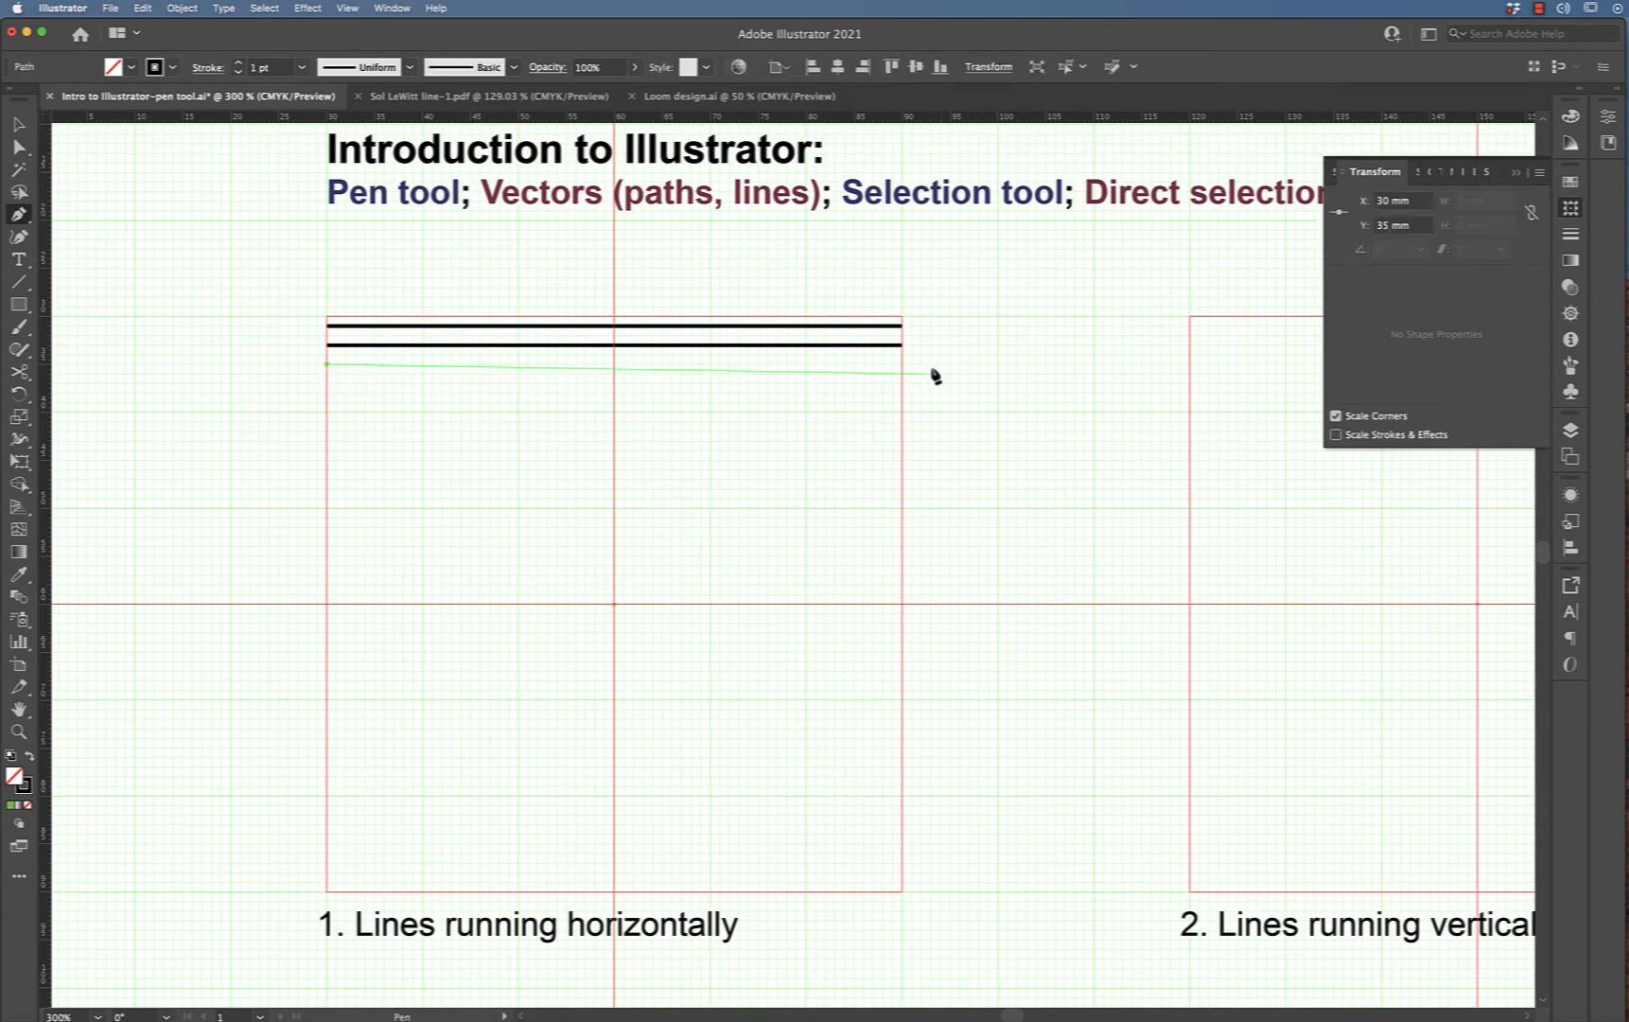
click(901, 364)
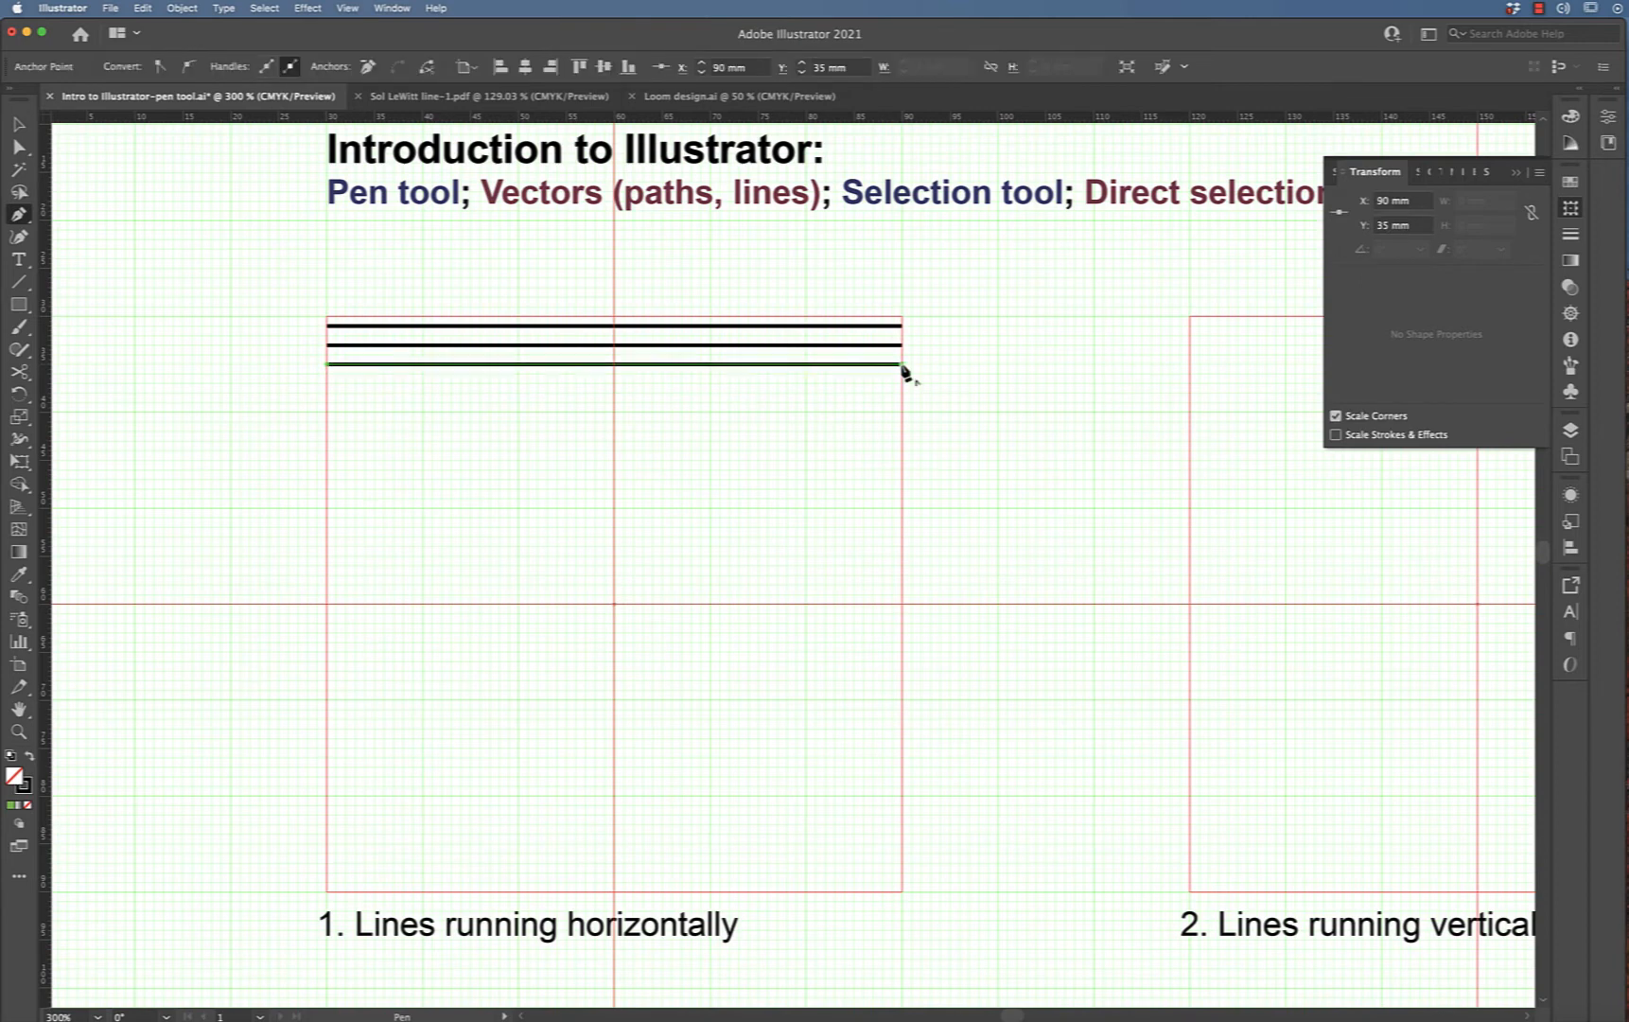
click(17, 124)
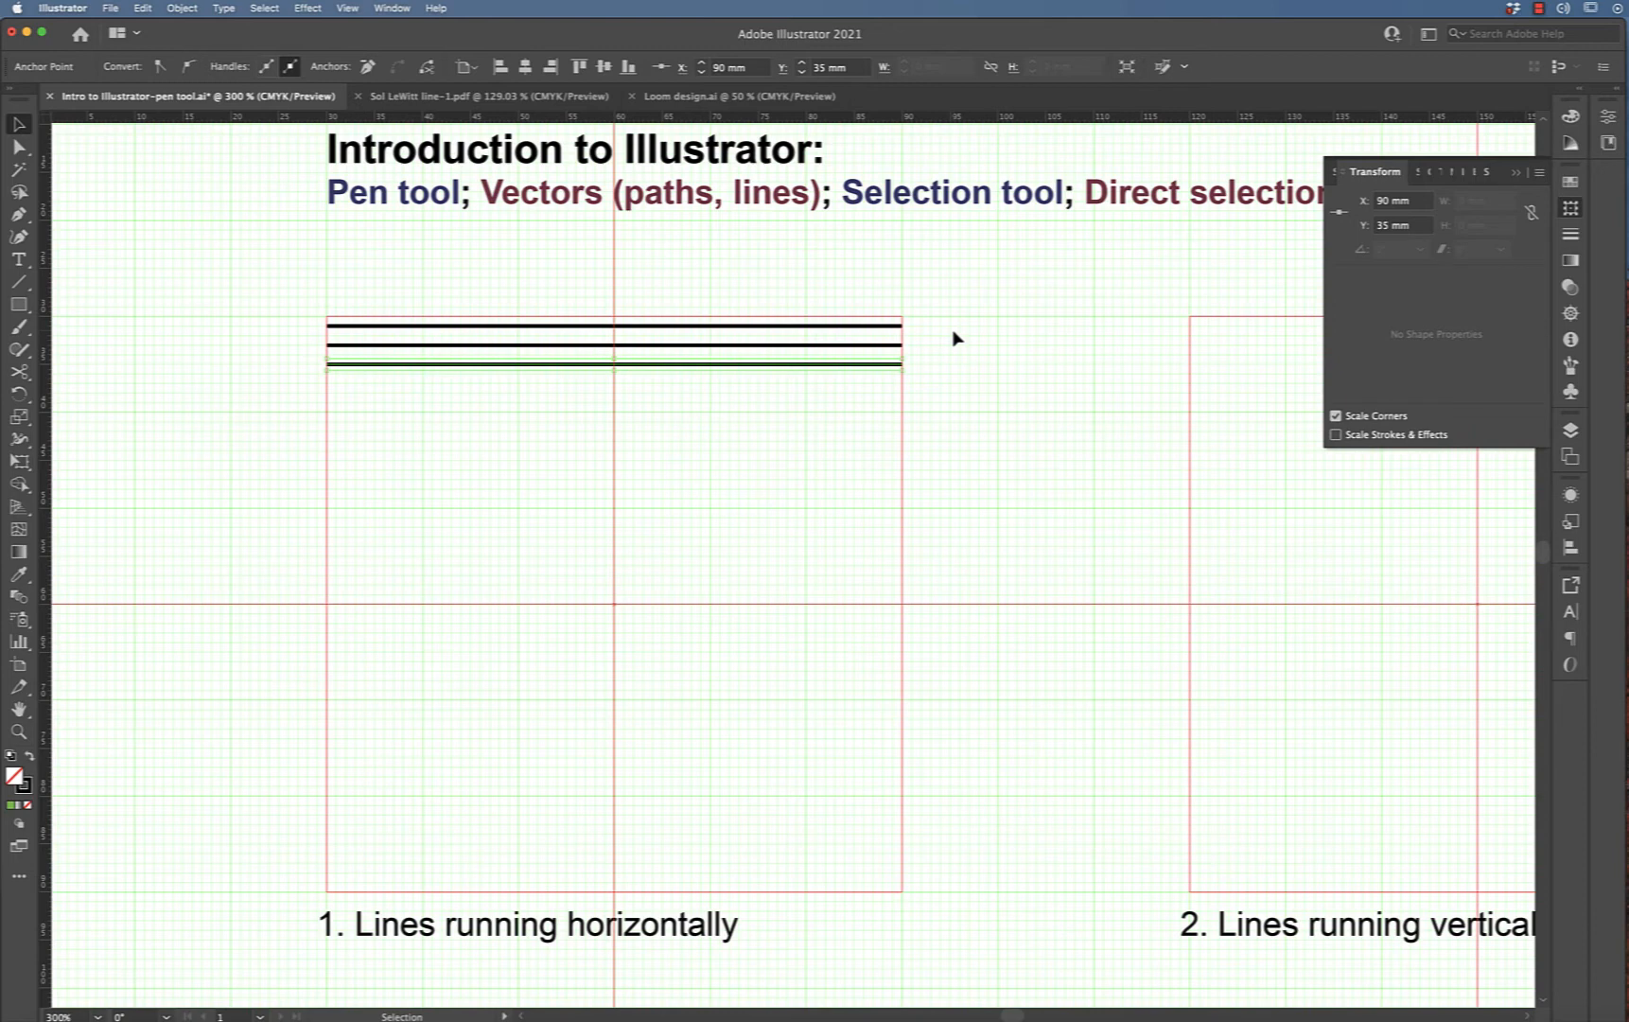
click(954, 337)
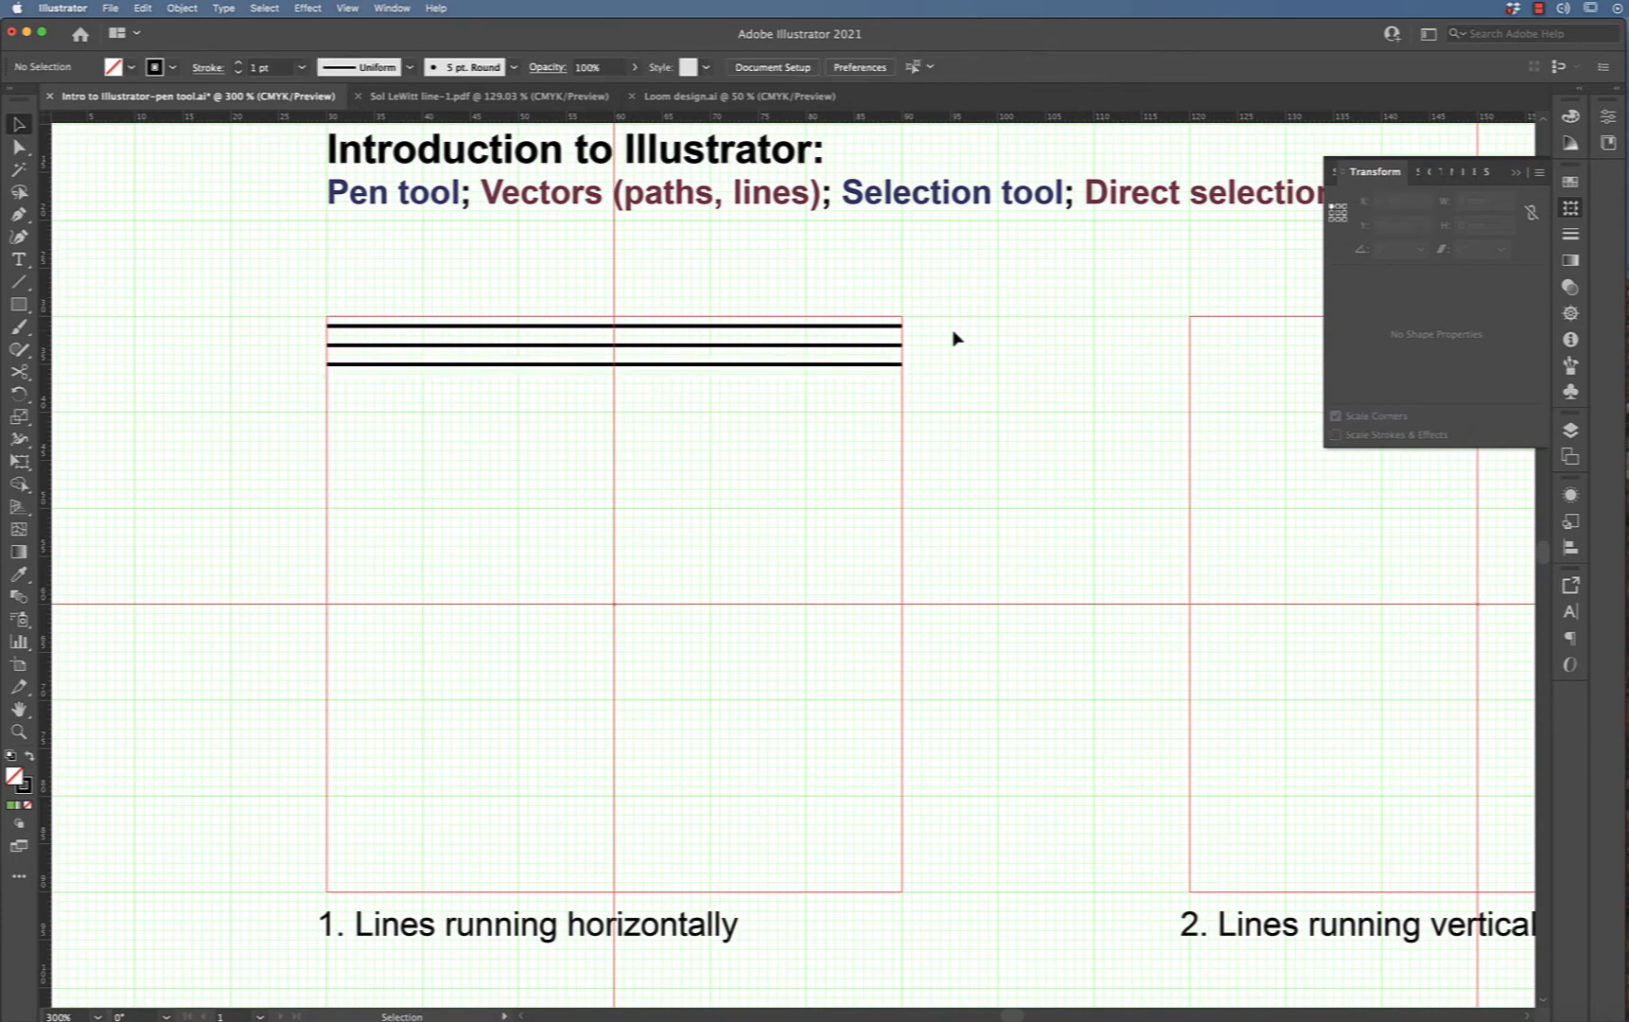
Select the three lines and duplicate them one nudge step downward
drag(946, 315, 862, 407)
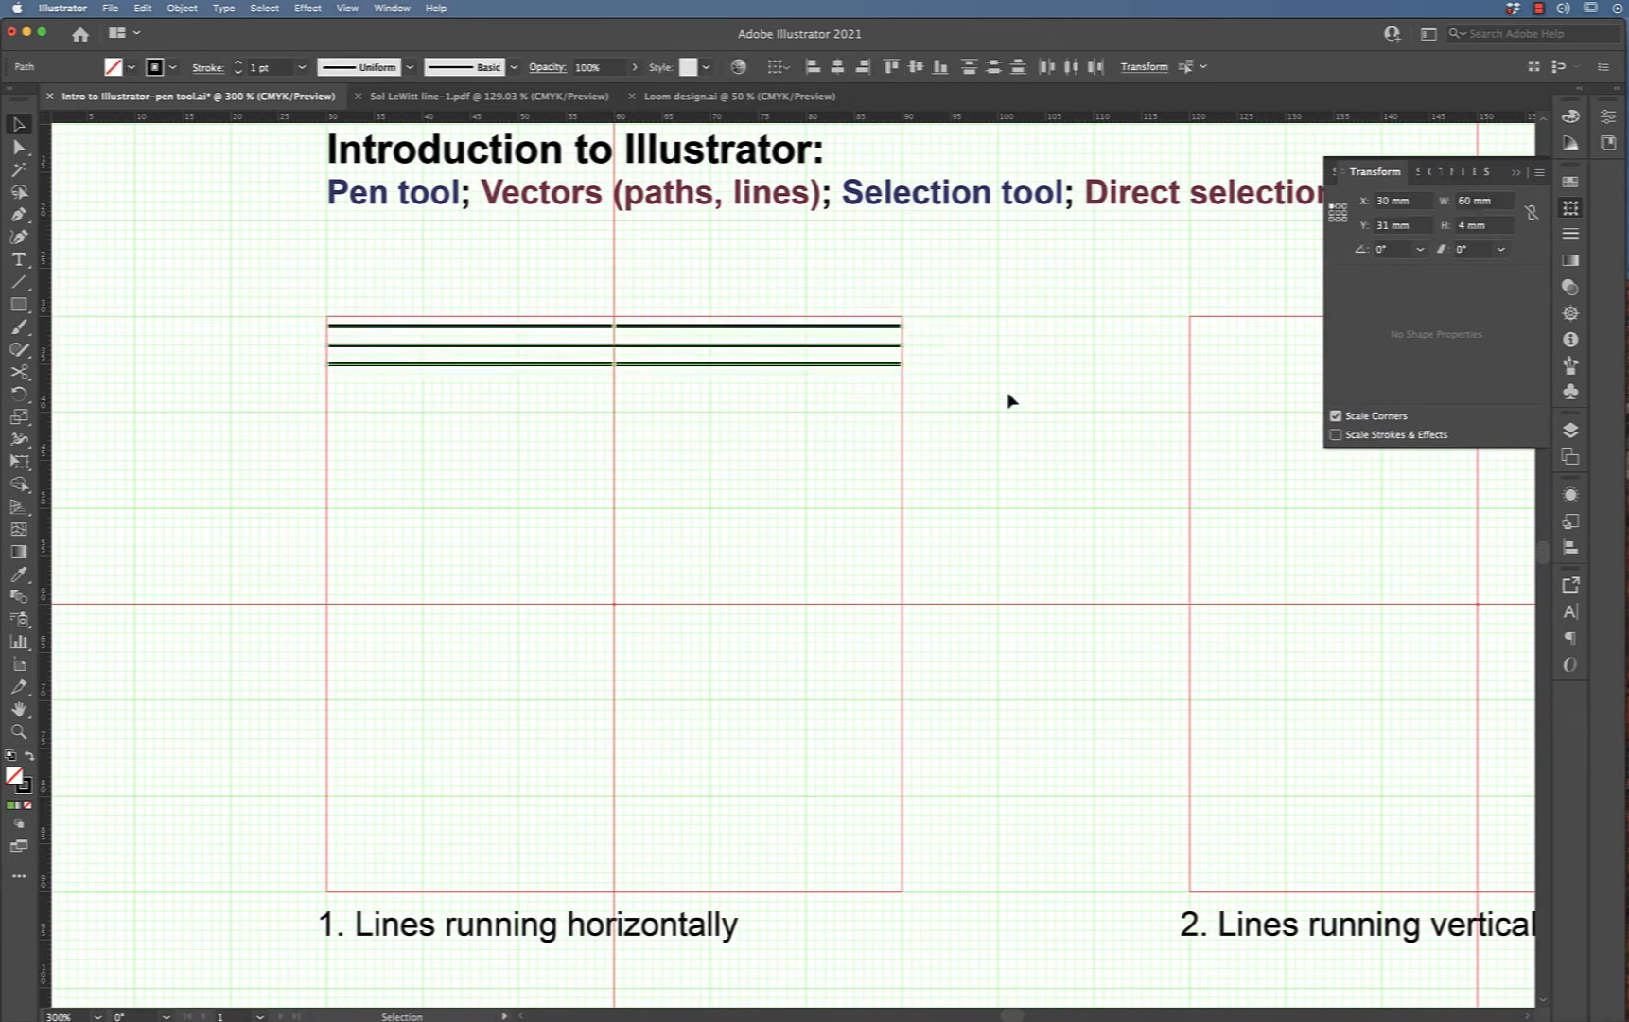
key(a)
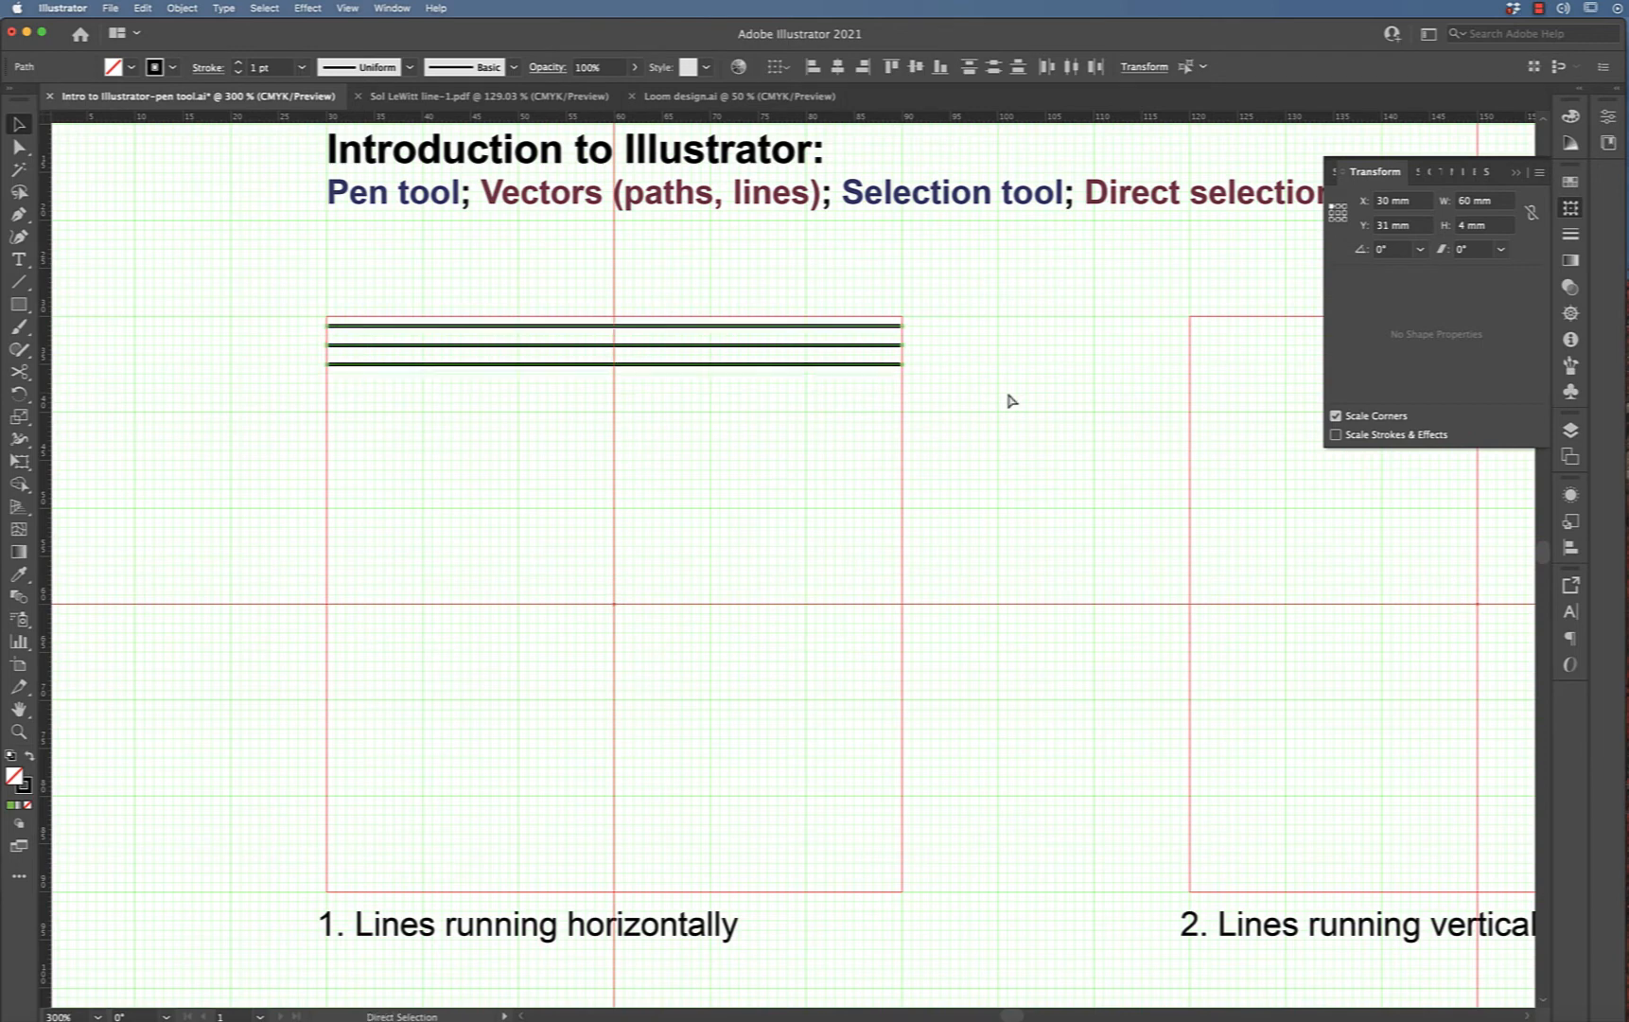
key(v)
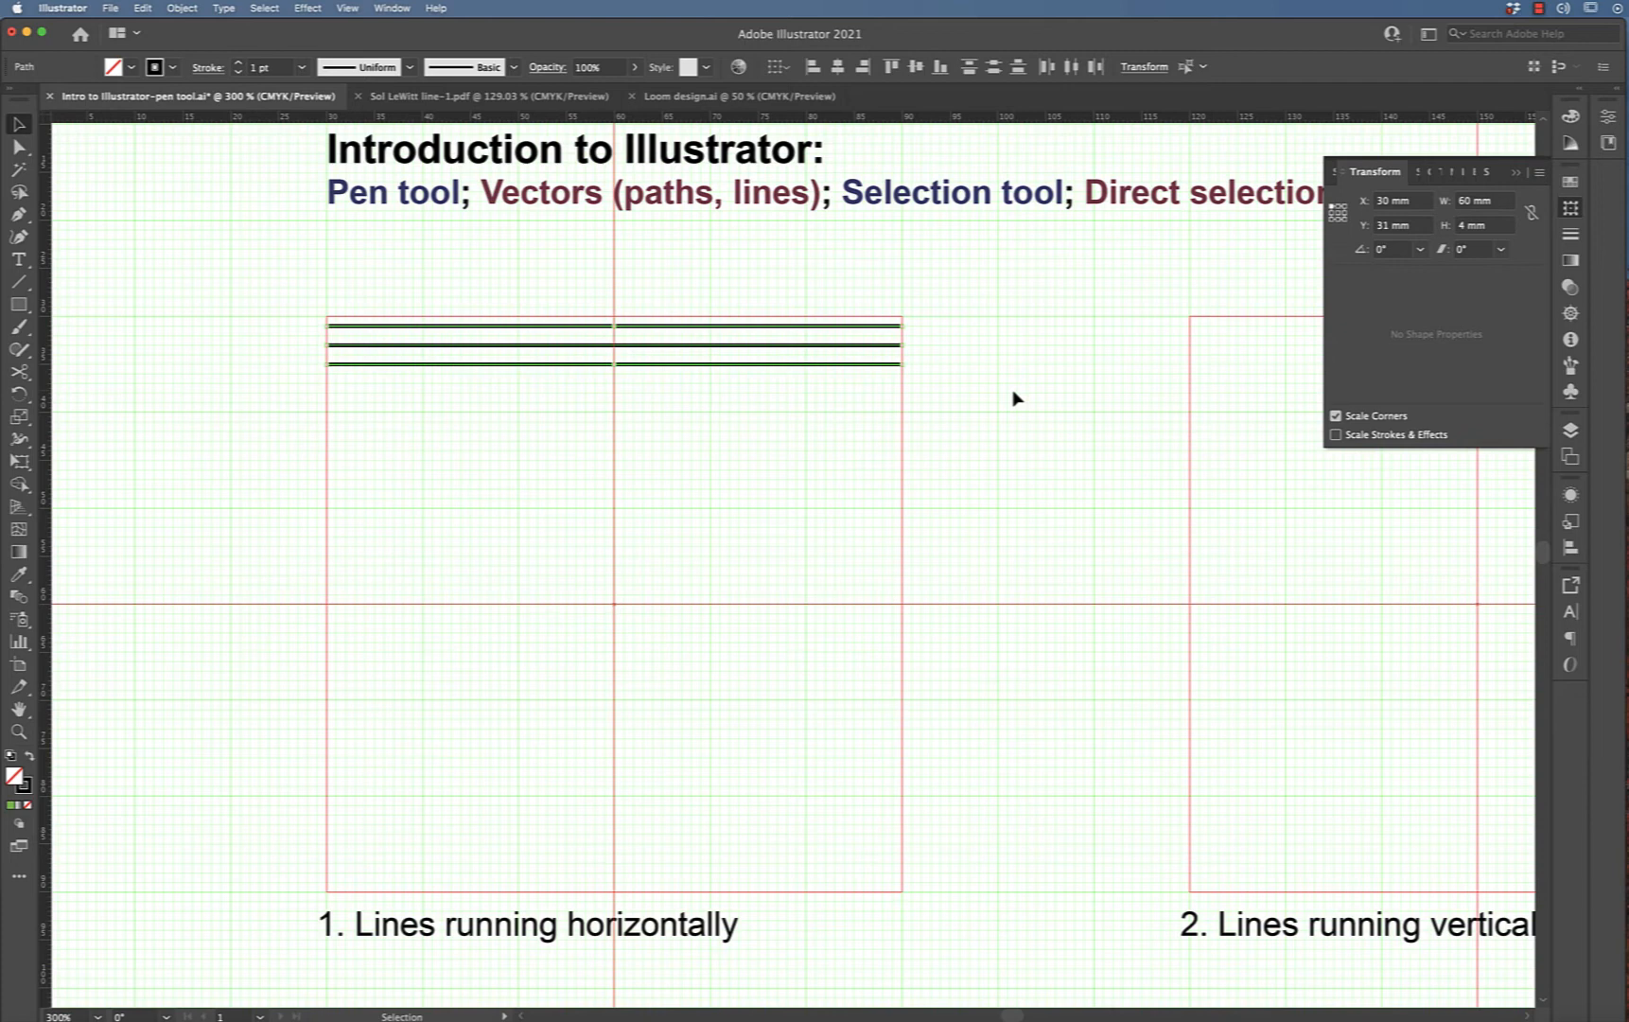
key(shift)
key(alt+Down)
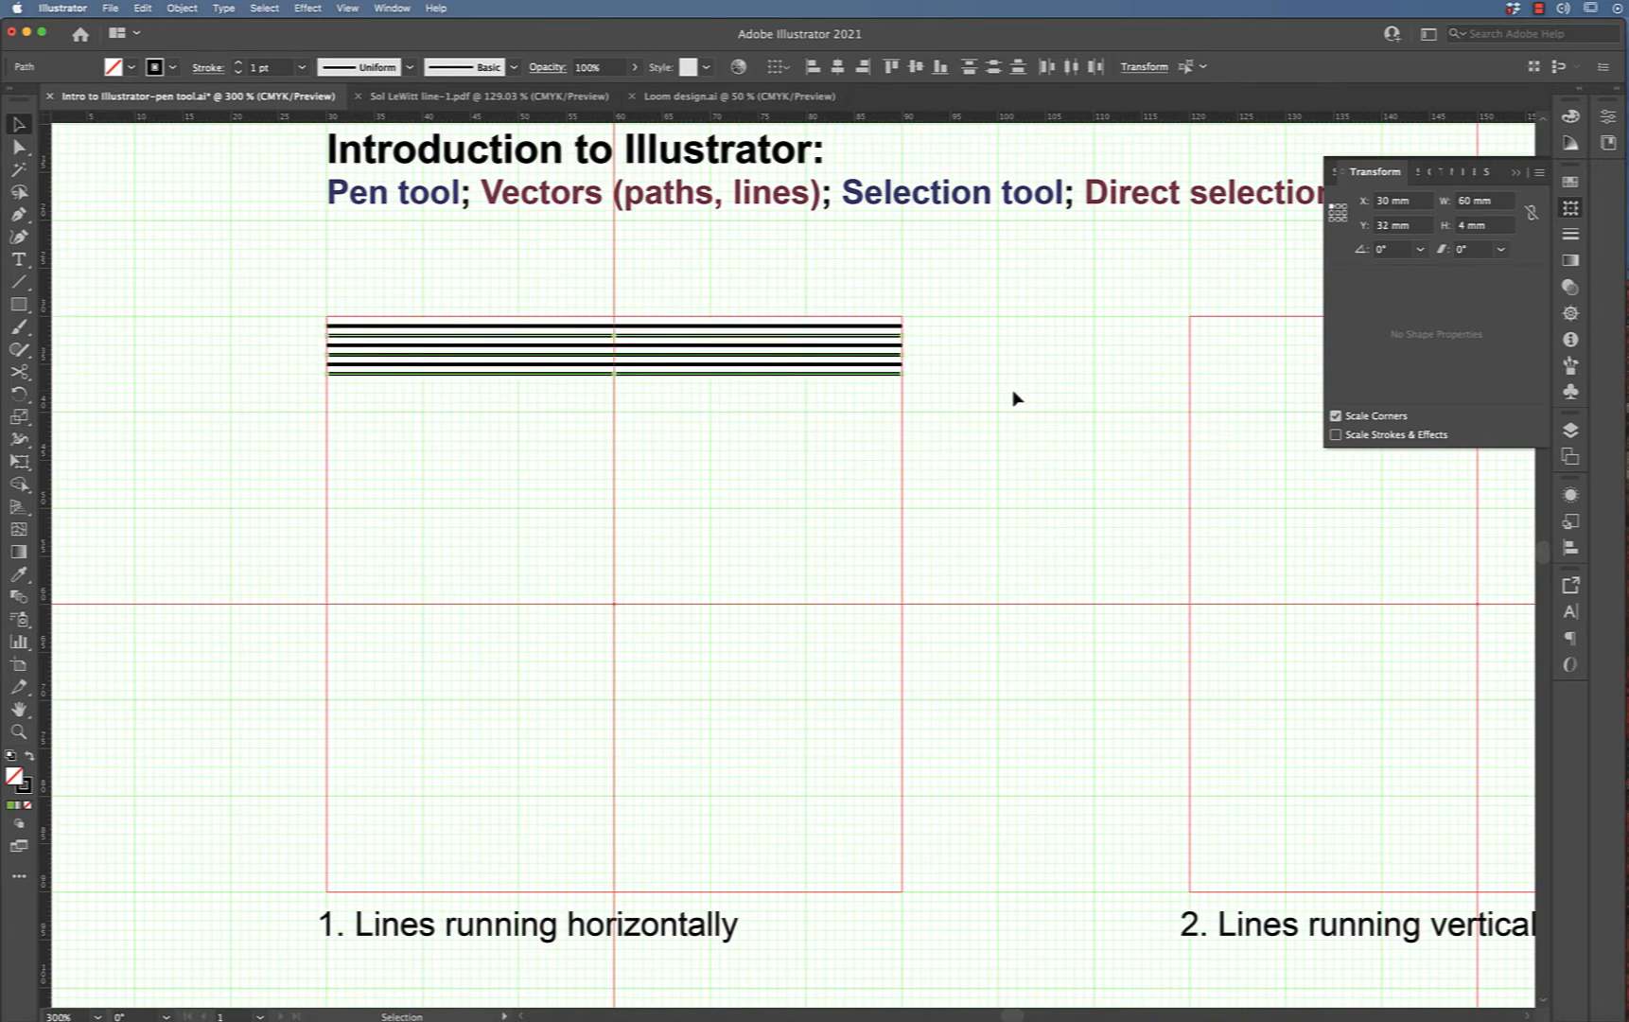
Select all six lines, duplicate them, and nudge the copy down so the spacing stays even
click(1013, 391)
key(super+a)
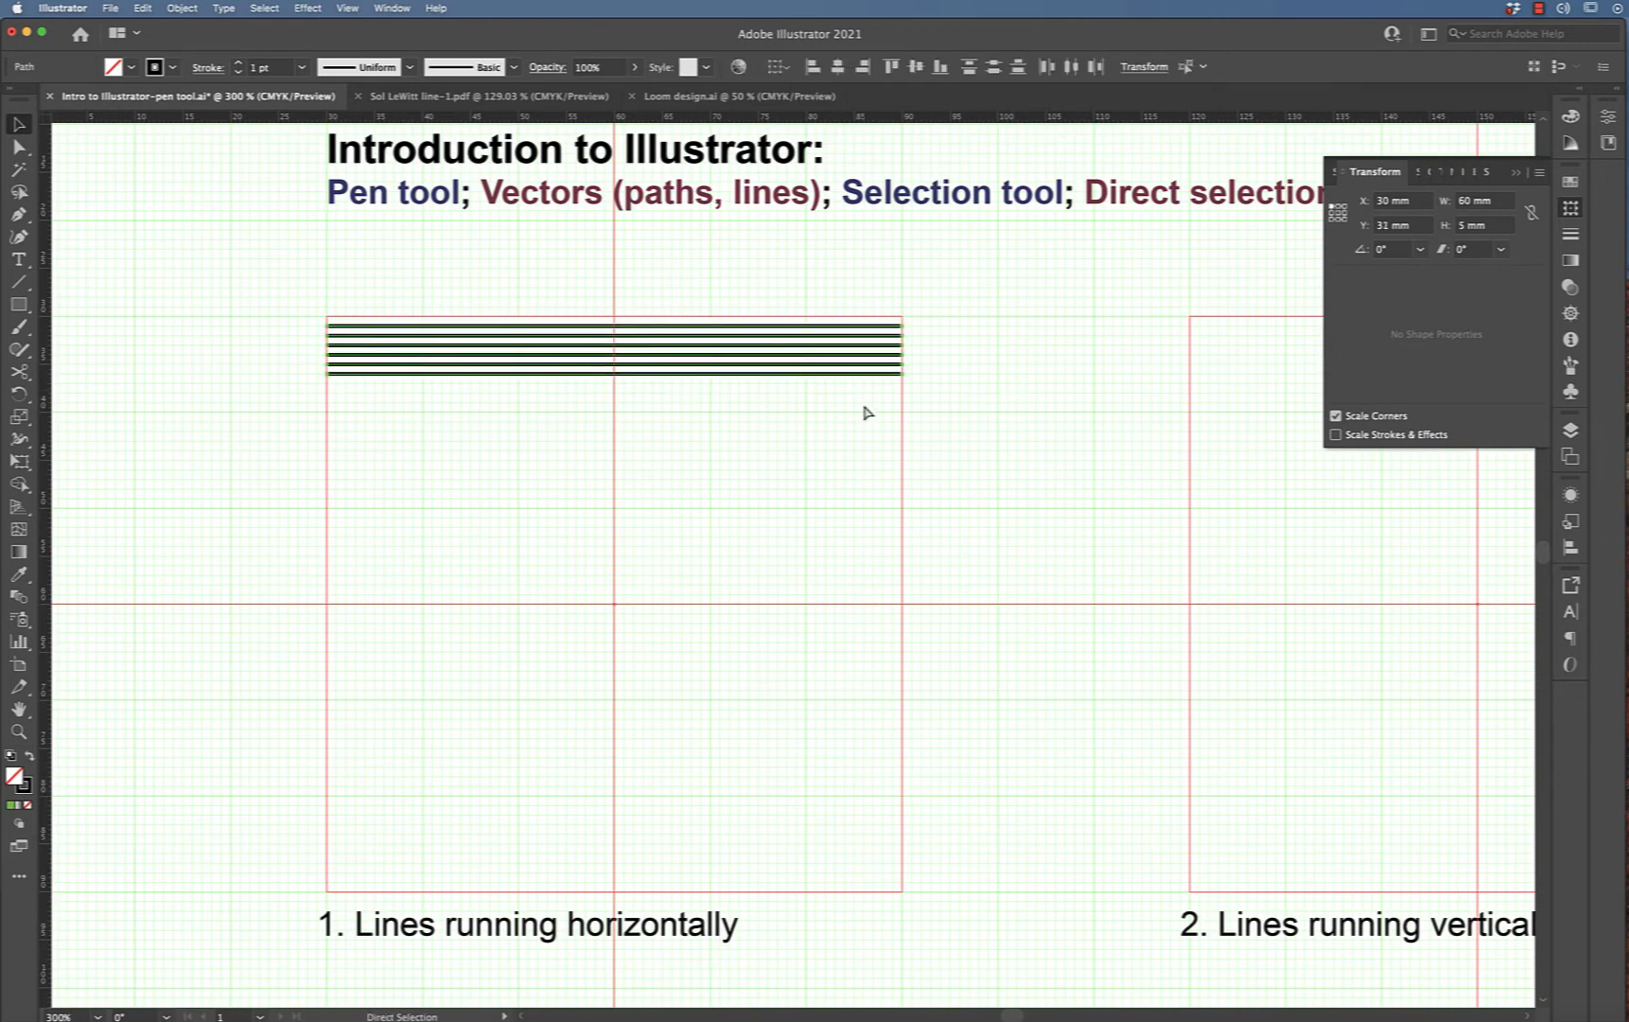
key(alt+Down)
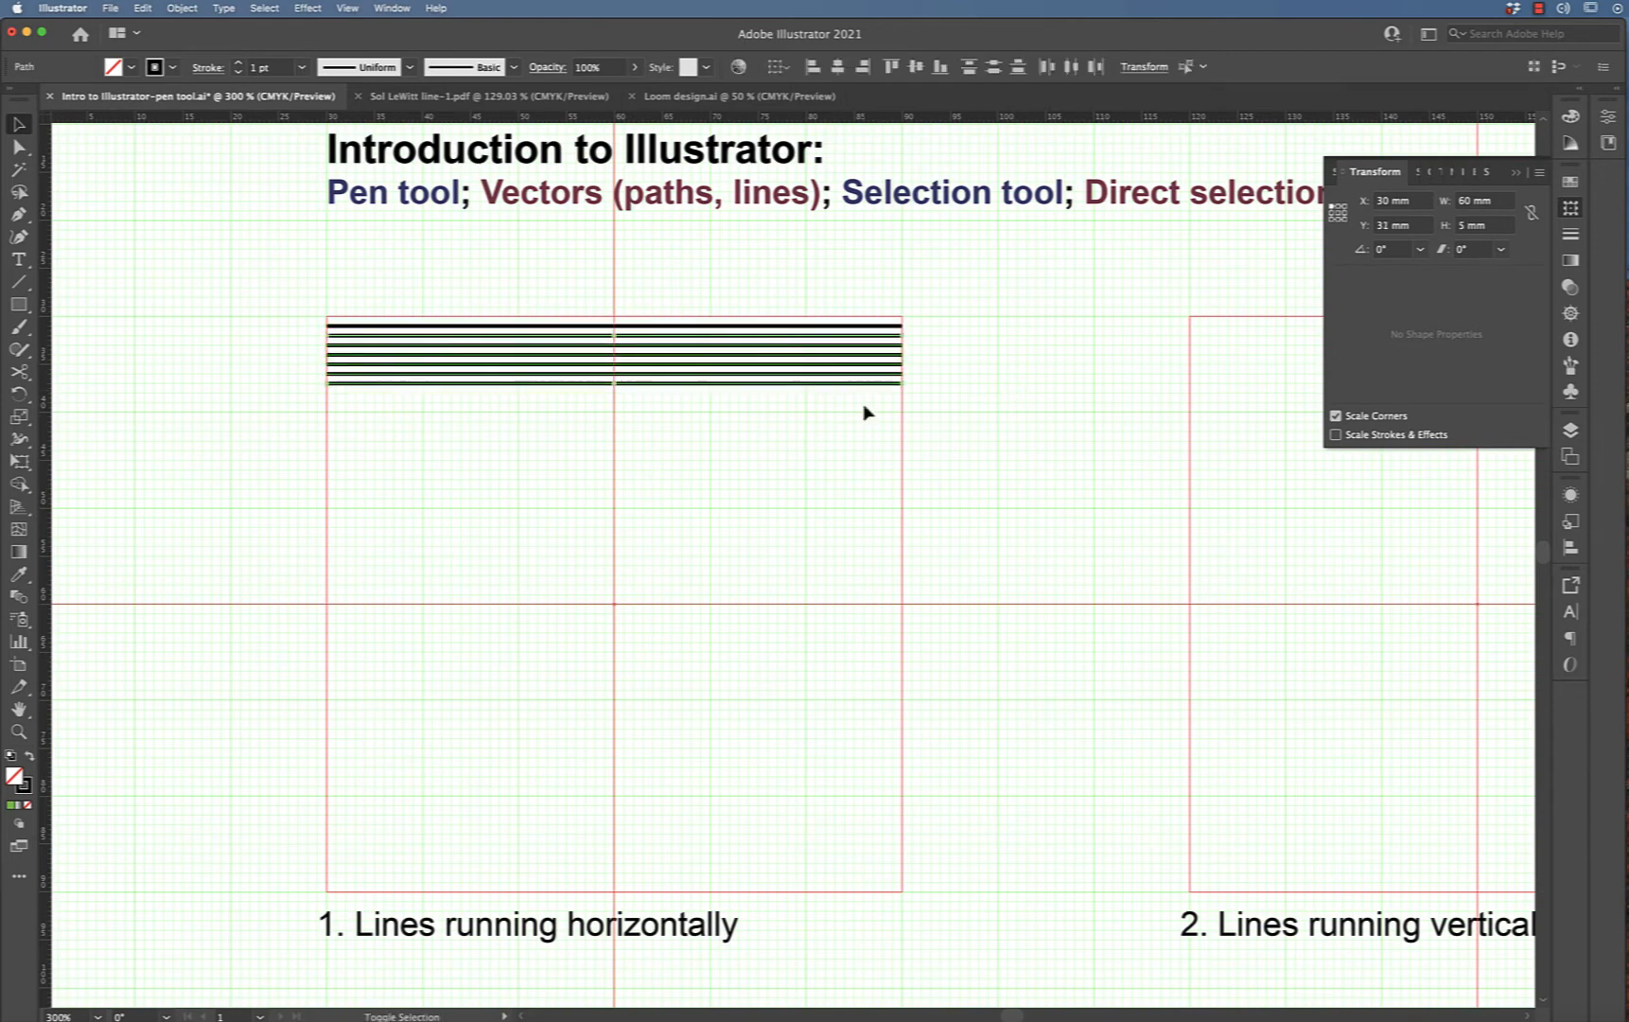
key(Down)
key(Down)
key(Down)
key(Down)
key(Down)
key(Down)
key(Down)
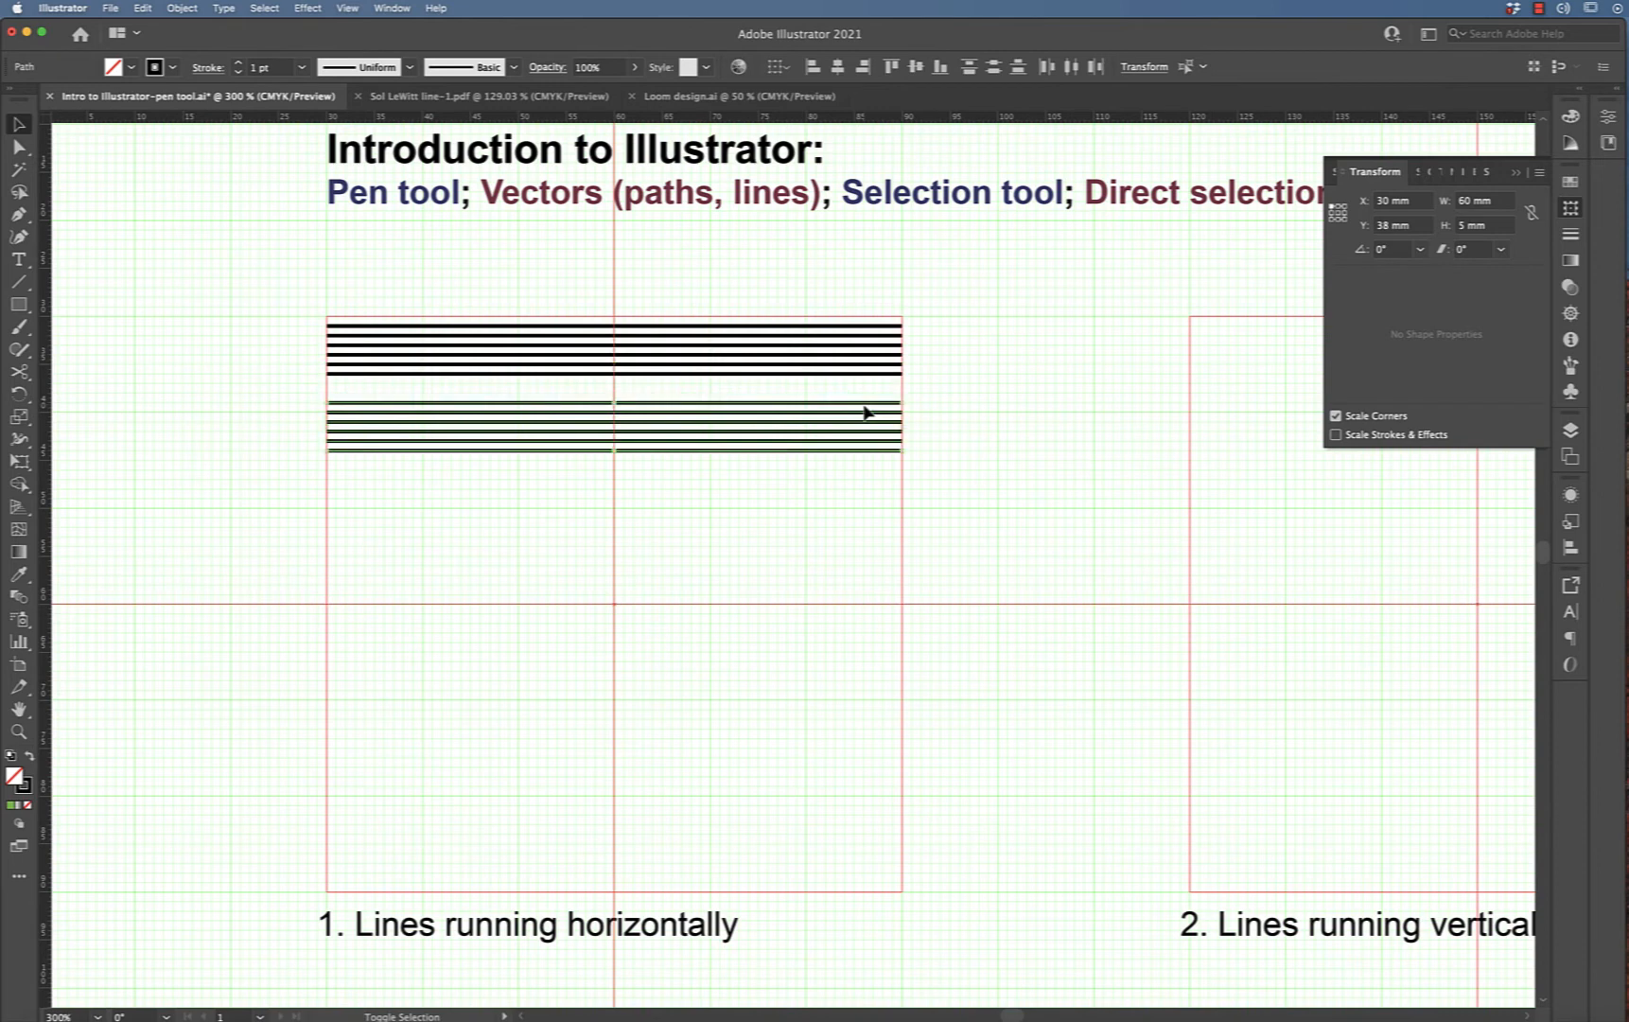
key(Up)
key(Up)
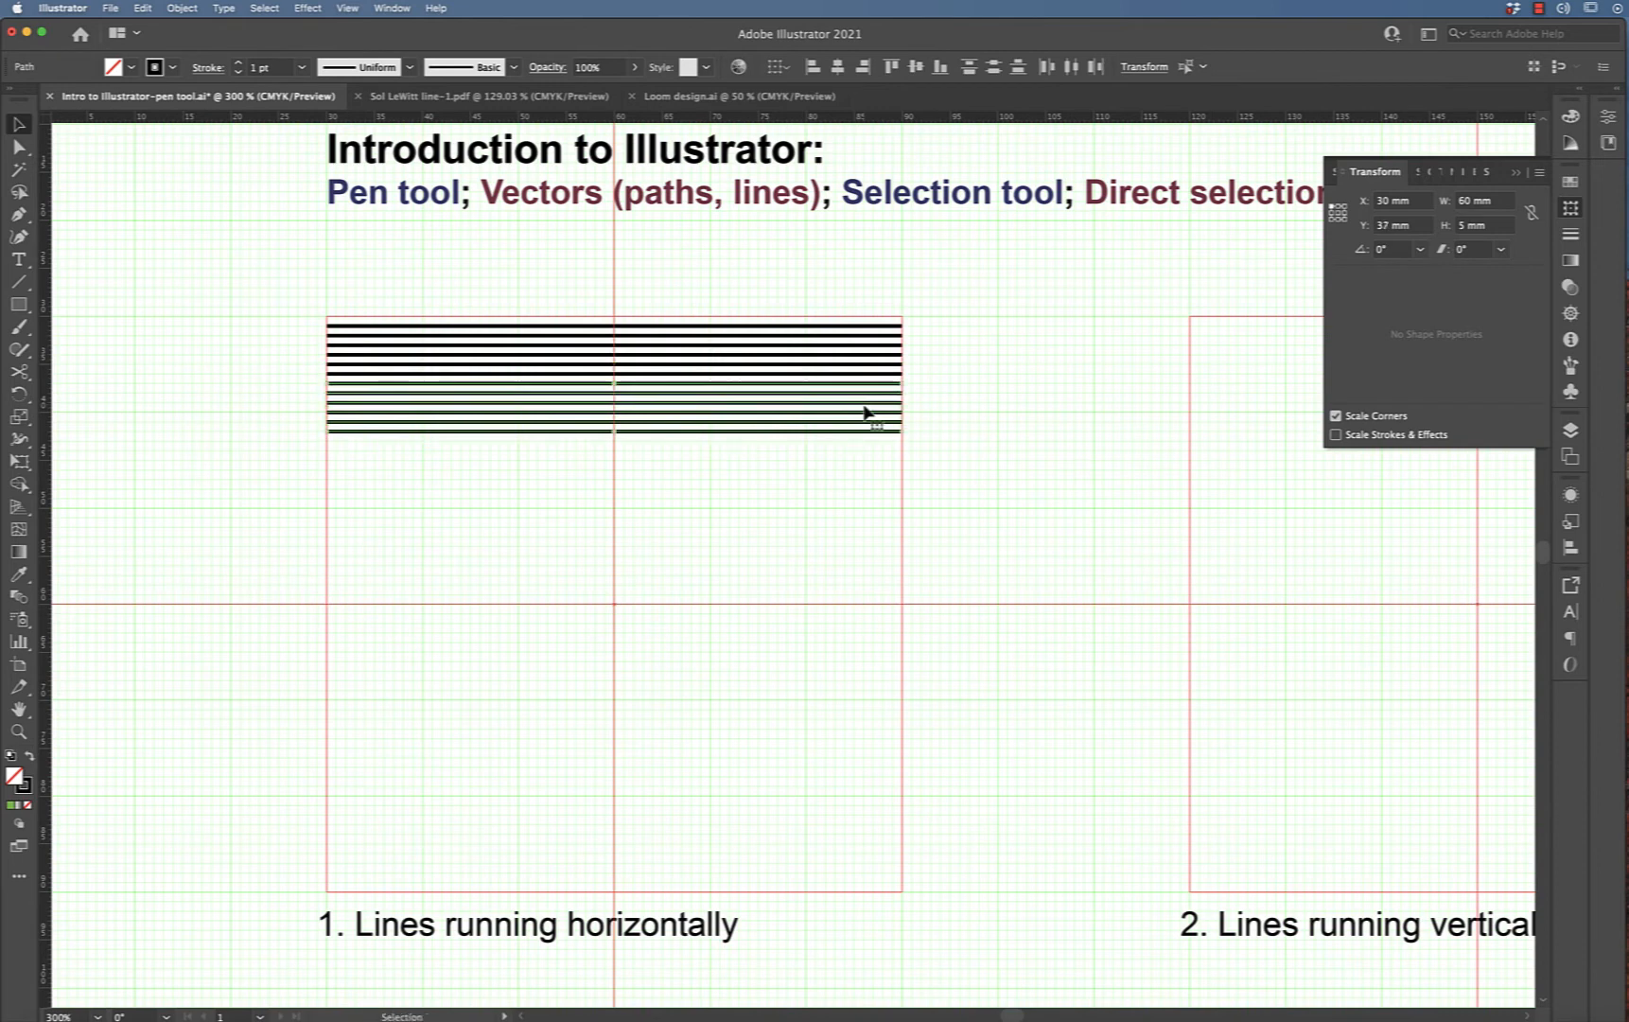
click(946, 323)
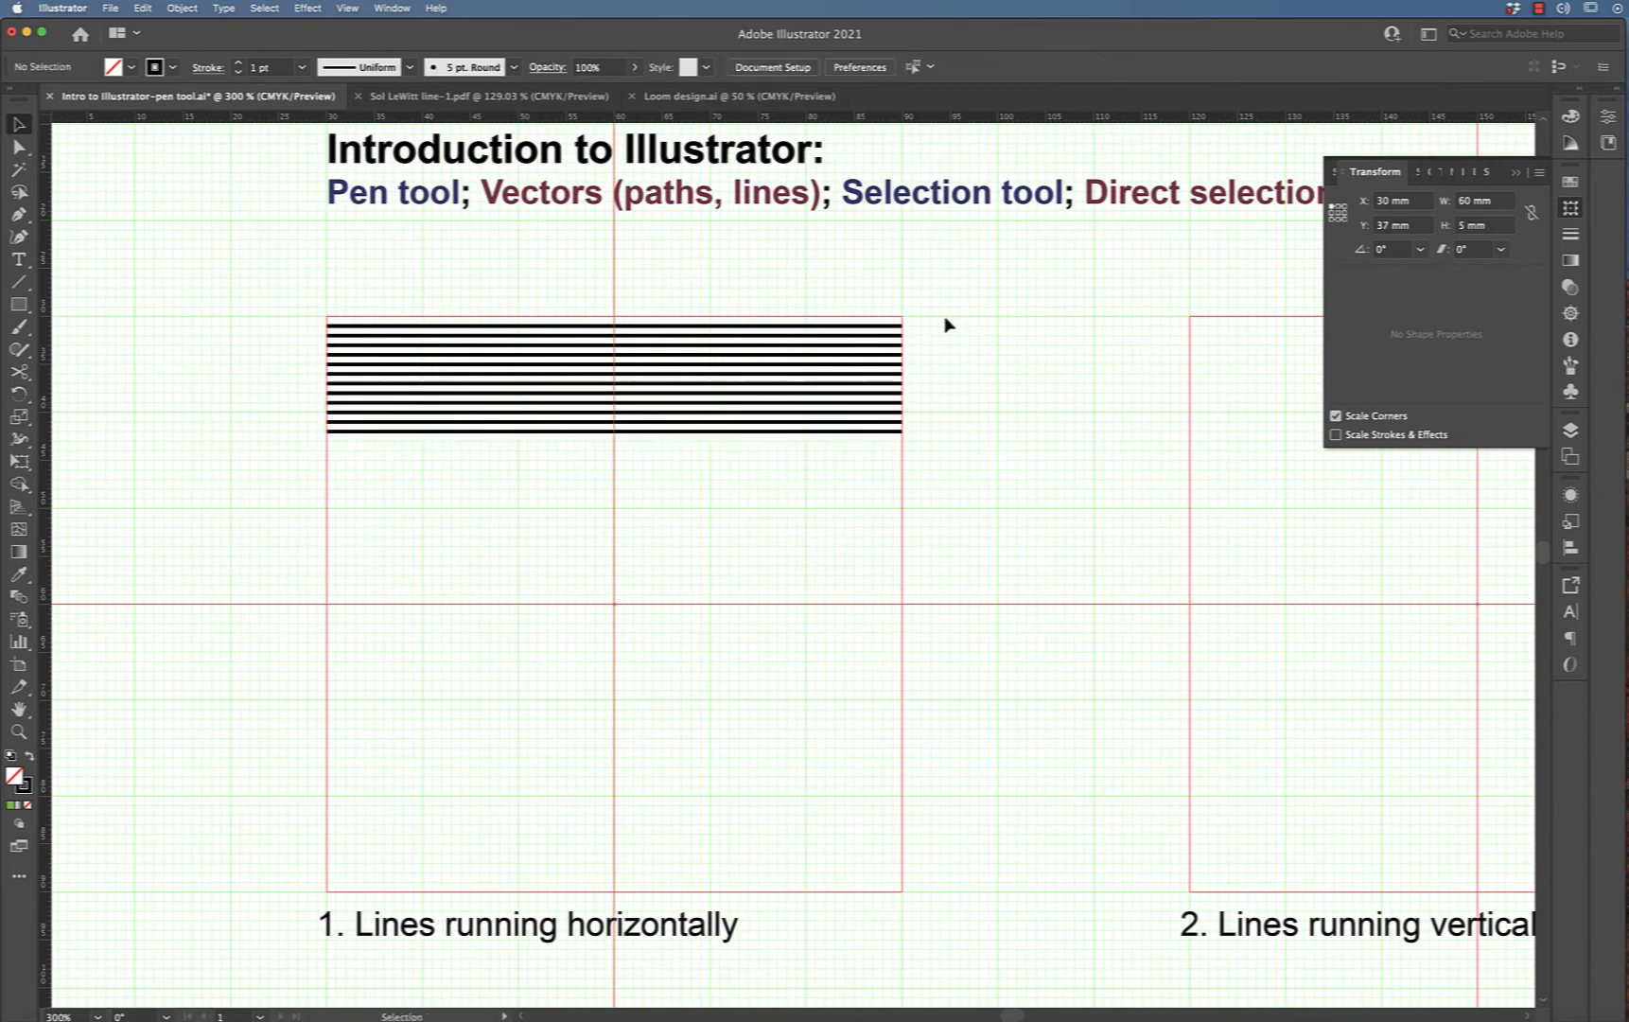
Select all twelve lines, duplicate them, and nudge the copy down to continue the even spacing
drag(944, 308, 870, 472)
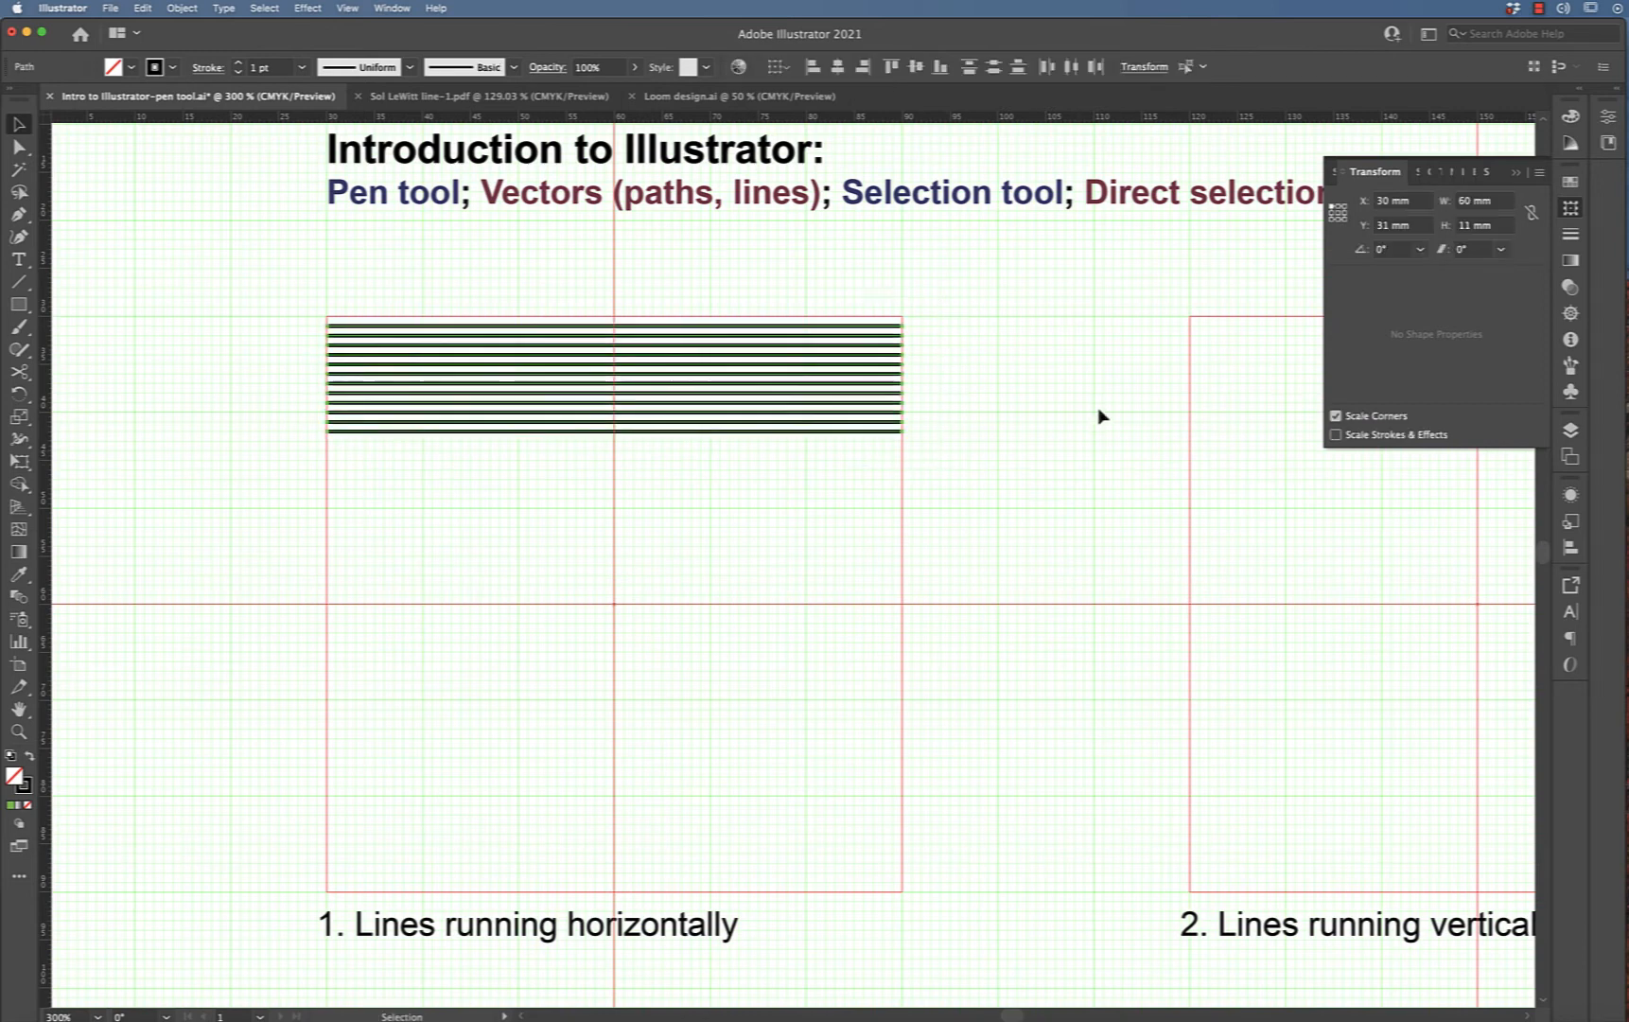
key(alt+Down)
key(Down)
key(Down)
key(Down)
key(Down)
key(Down)
key(Down)
key(Down)
key(Down)
key(Down)
key(Down)
key(Down)
key(Down)
key(Down)
key(Down)
key(Down)
key(Down)
key(Down)
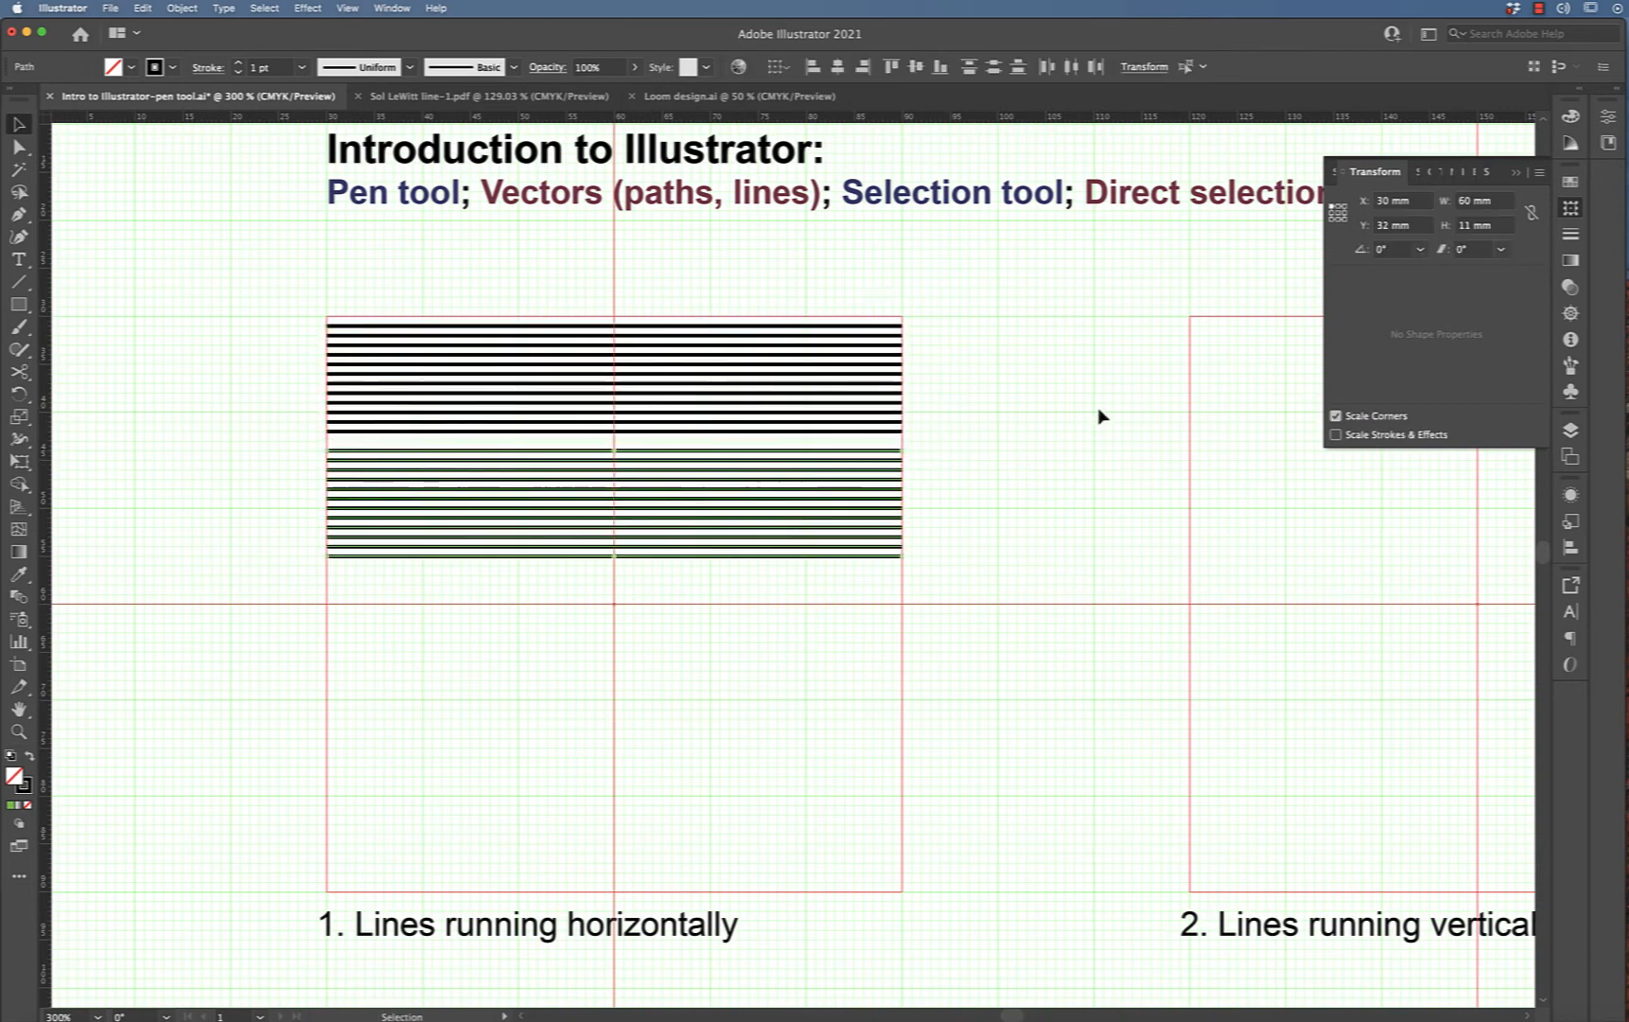
key(Up)
key(Up)
key(Up)
key(Up)
key(Up)
key(Up)
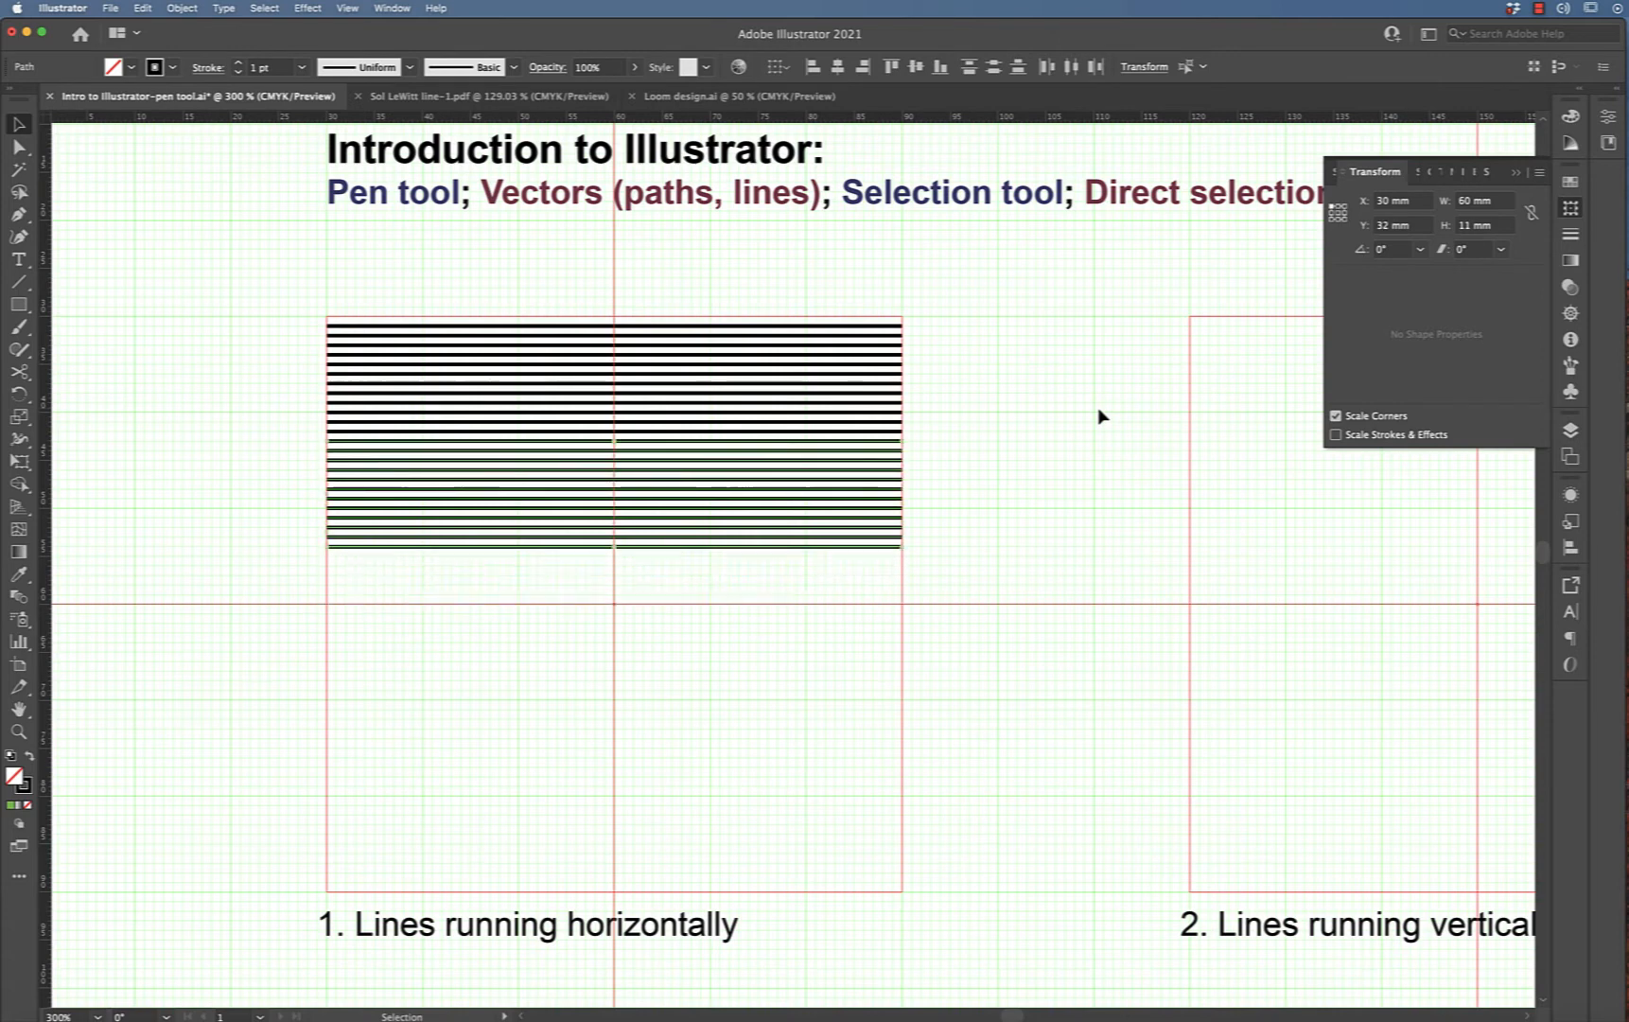
Select all the lines and duplicate them downward into the lower half of the square
drag(975, 288, 821, 659)
key(Down)
key(Down)
key(Down)
key(Down)
key(Down)
key(Down)
key(Down)
key(Down)
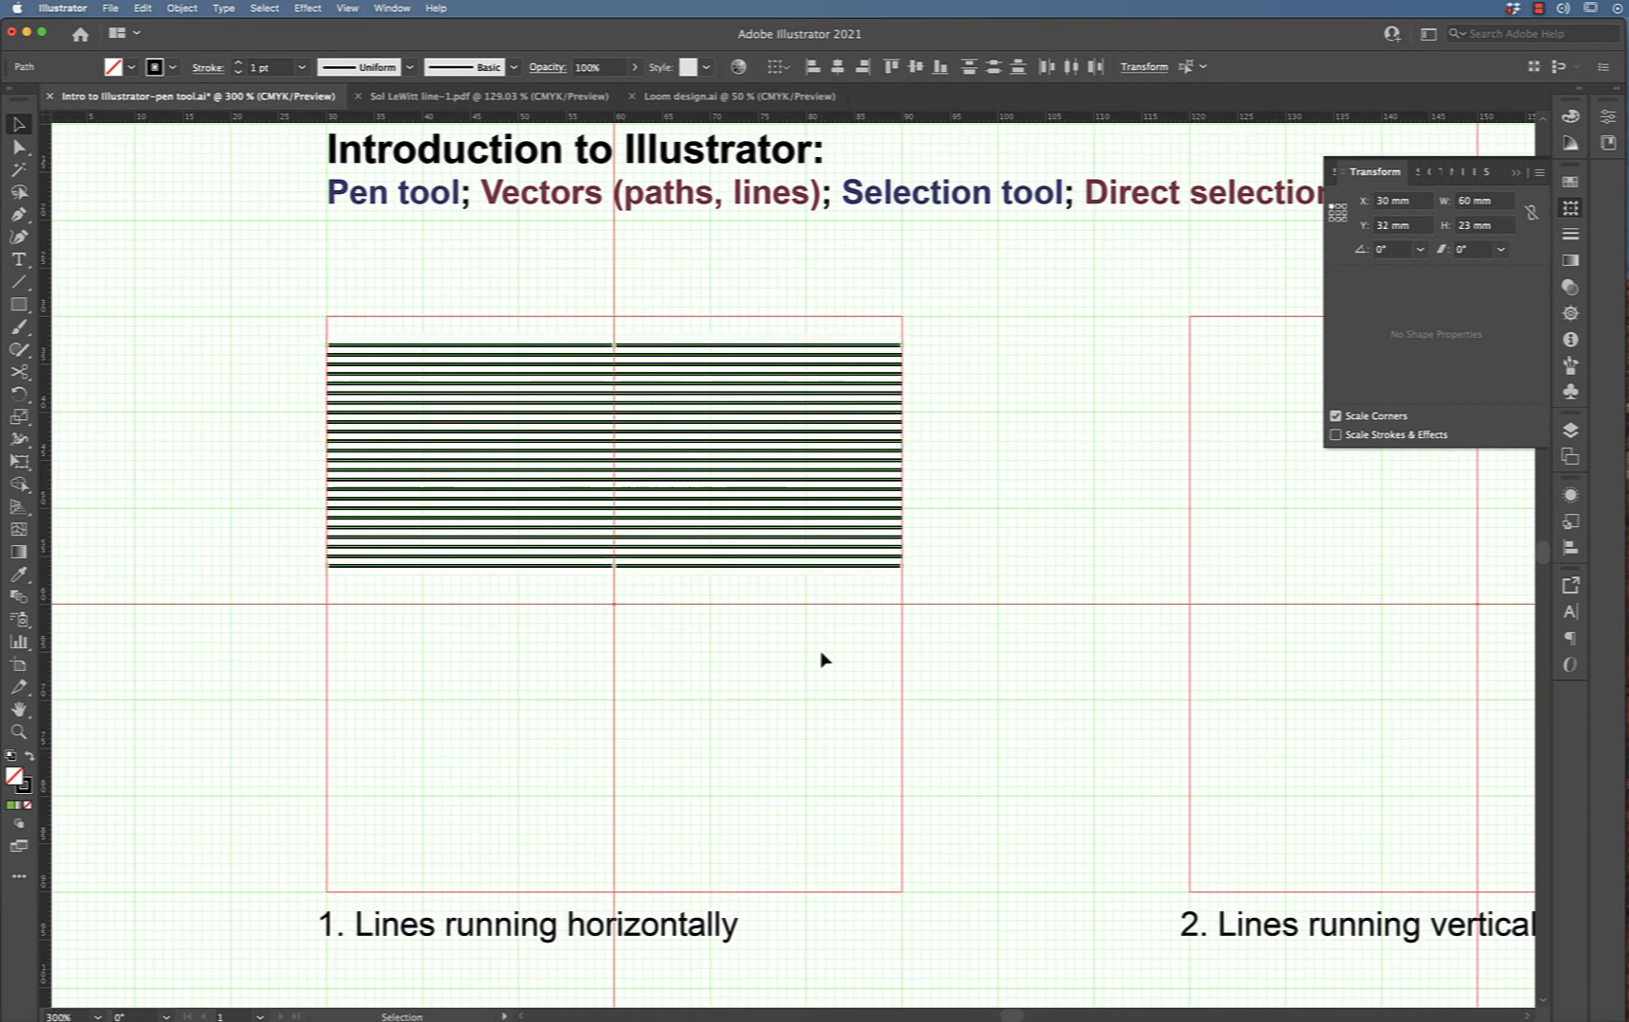
key(Up)
key(Up)
key(Up)
key(Up)
key(Up)
key(Up)
key(Up)
key(Up)
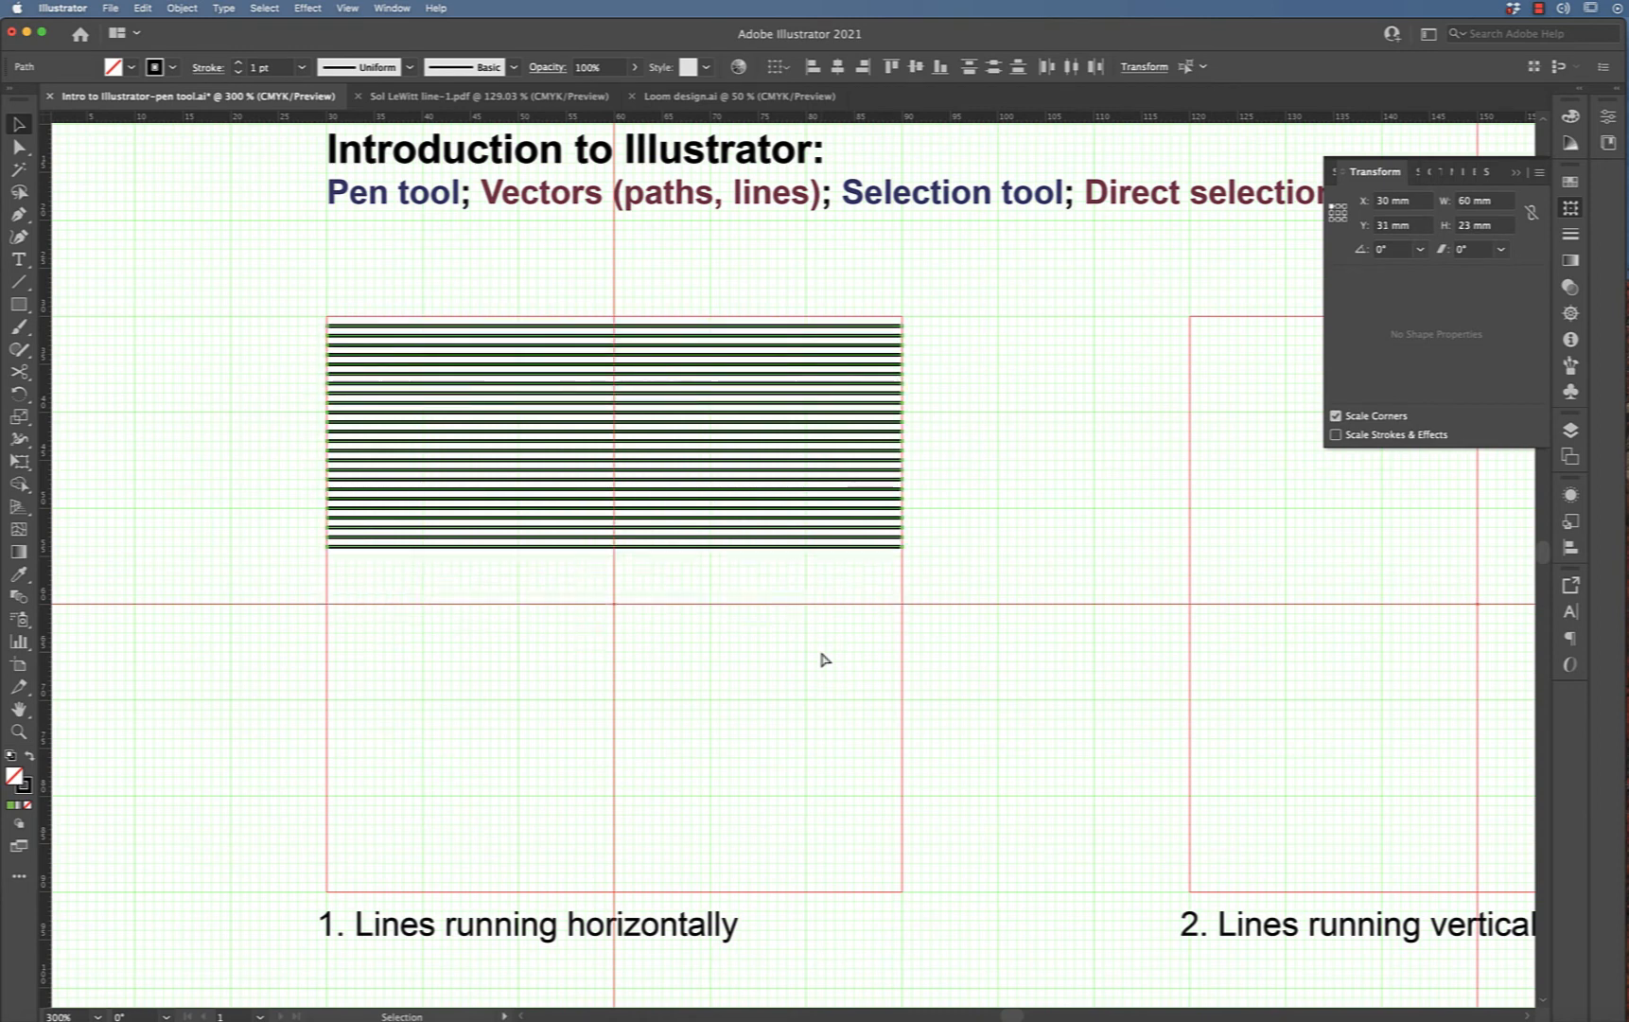
key(Down)
key(alt+Down)
key(alt+Down)
key(alt+Down)
key(alt+Down)
key(alt+Down)
key(alt+Down)
key(alt+Down)
key(alt+Down)
key(alt+Down)
key(alt+Down)
key(alt+Down)
key(alt+Down)
key(alt+Down)
key(alt+Down)
key(alt+Down)
key(alt+Down)
key(alt+Down)
key(alt+Down)
key(alt+Down)
key(alt+Down)
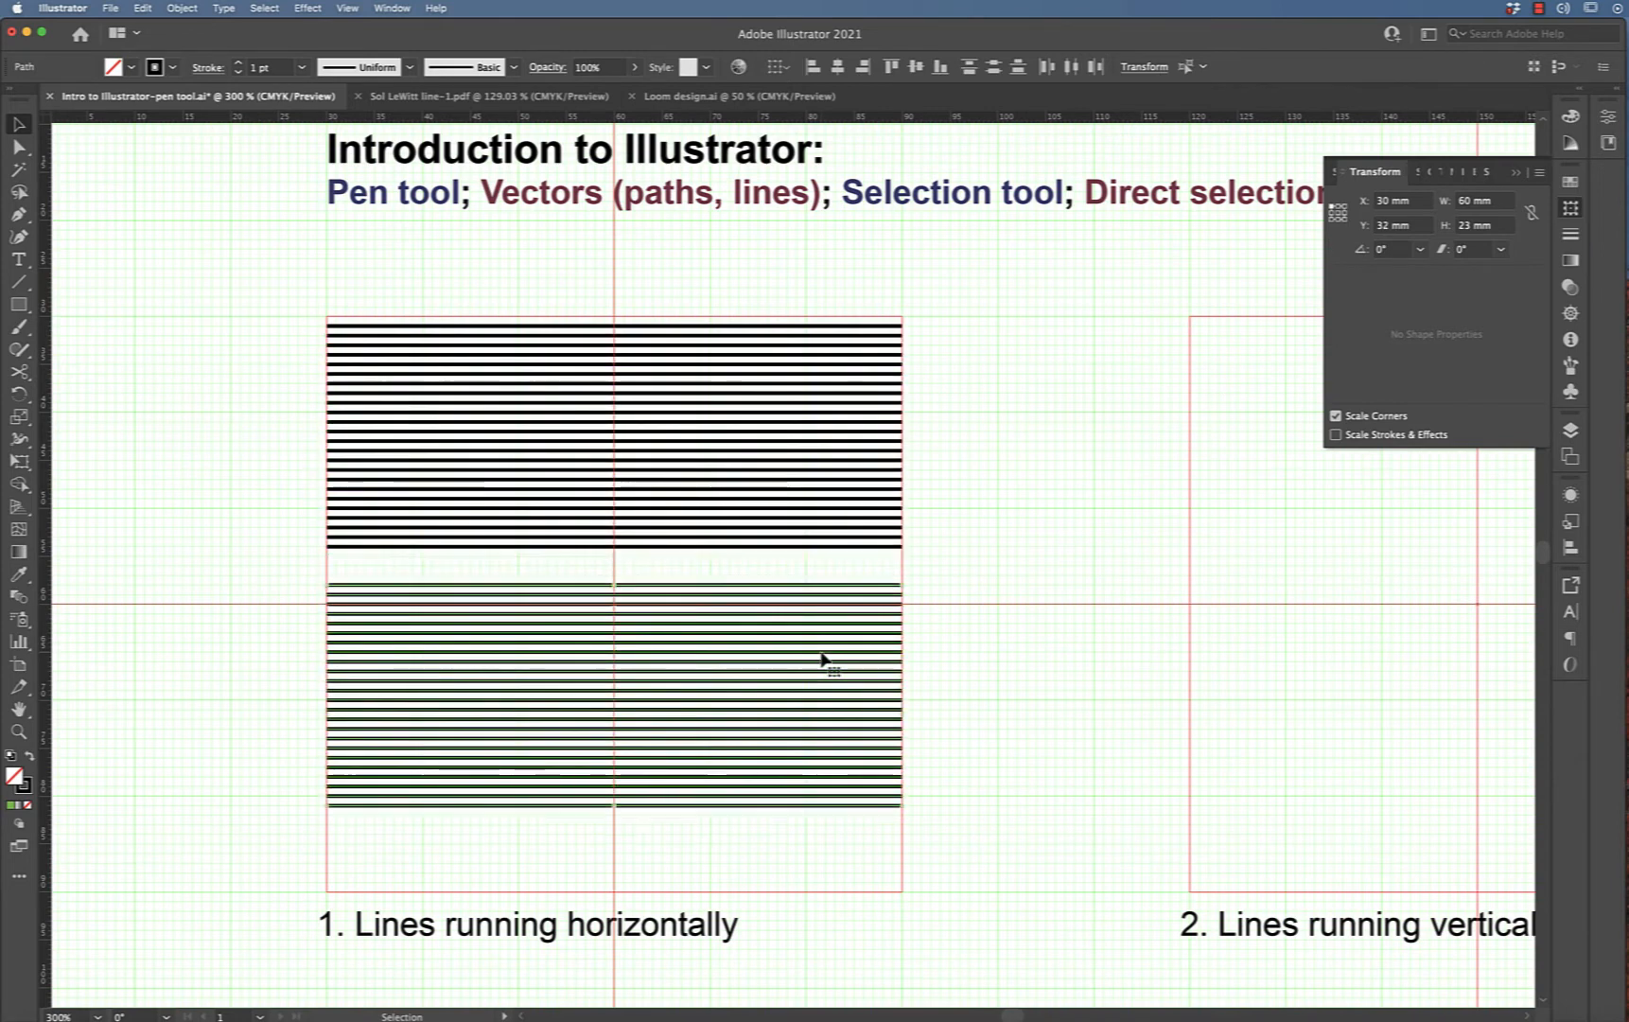
key(alt+Down)
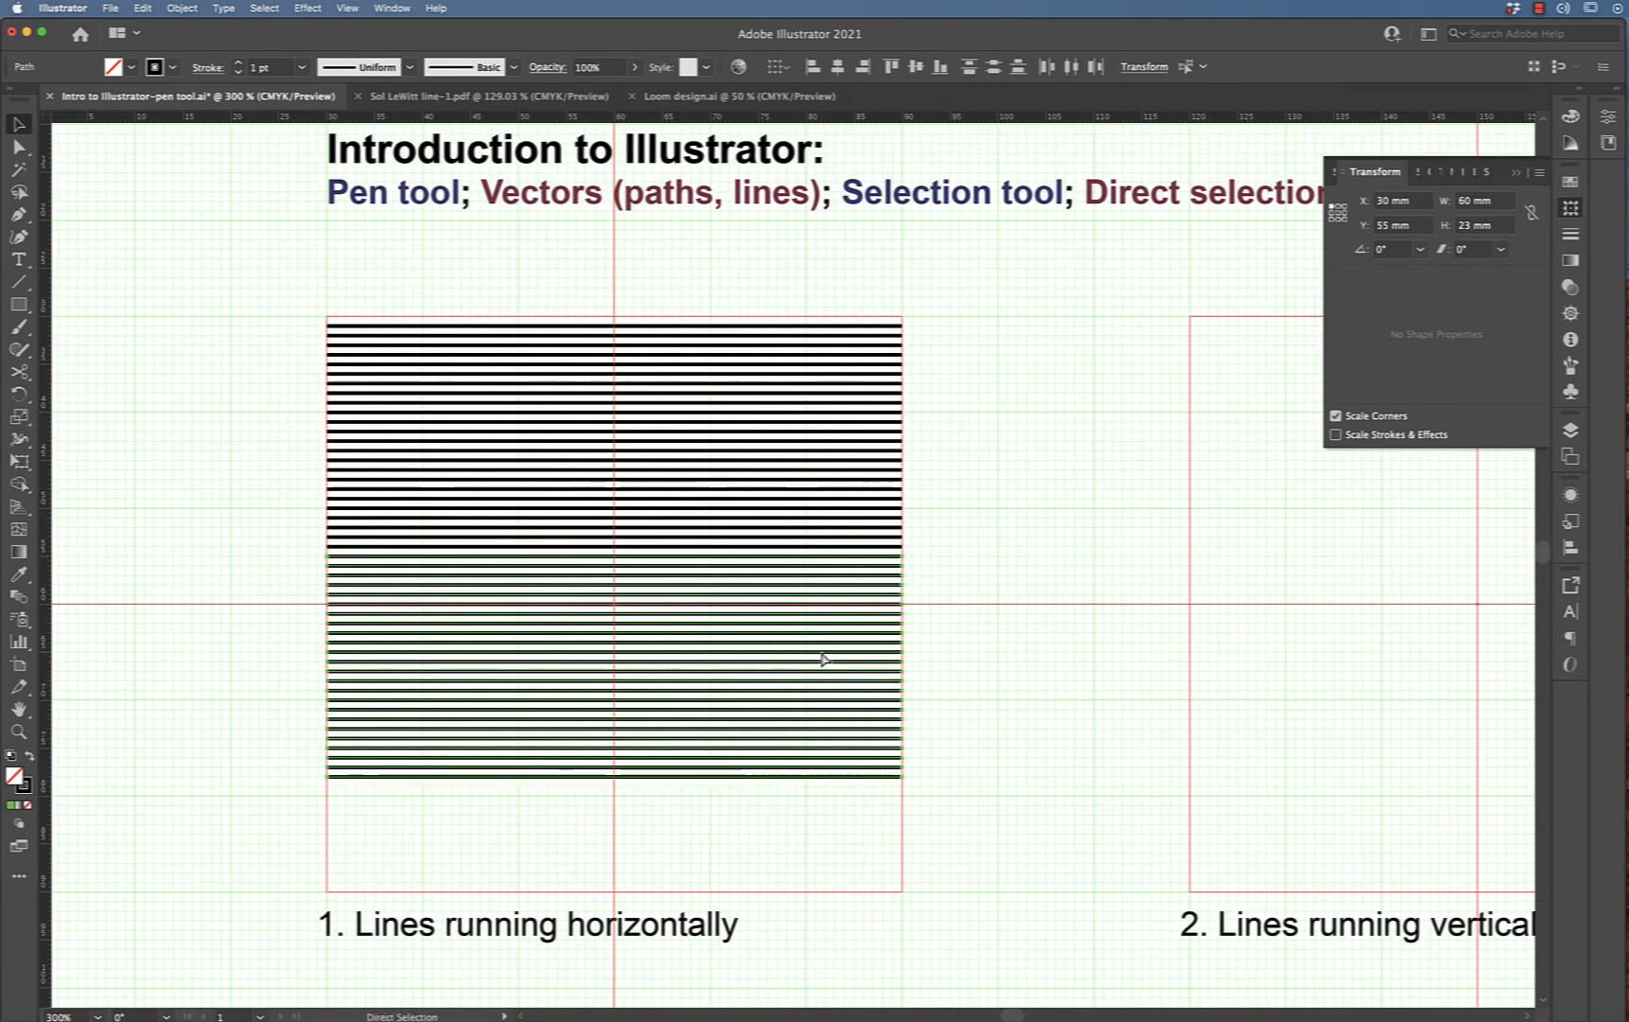
Keep duplicating the lines downward past the square's lower edge, undoing the last duplicate
key(alt+Down)
key(alt+Down)
key(alt+Down)
key(alt+Down)
key(alt+Down)
key(alt+Down)
key(alt+Down)
key(alt+Down)
key(alt+Down)
key(alt+Down)
key(alt+Down)
key(alt+Down)
key(alt+Down)
key(alt+Down)
key(alt+Down)
key(alt+Down)
key(alt+Down)
key(alt+Down)
key(alt+Down)
key(alt+Down)
key(alt+Down)
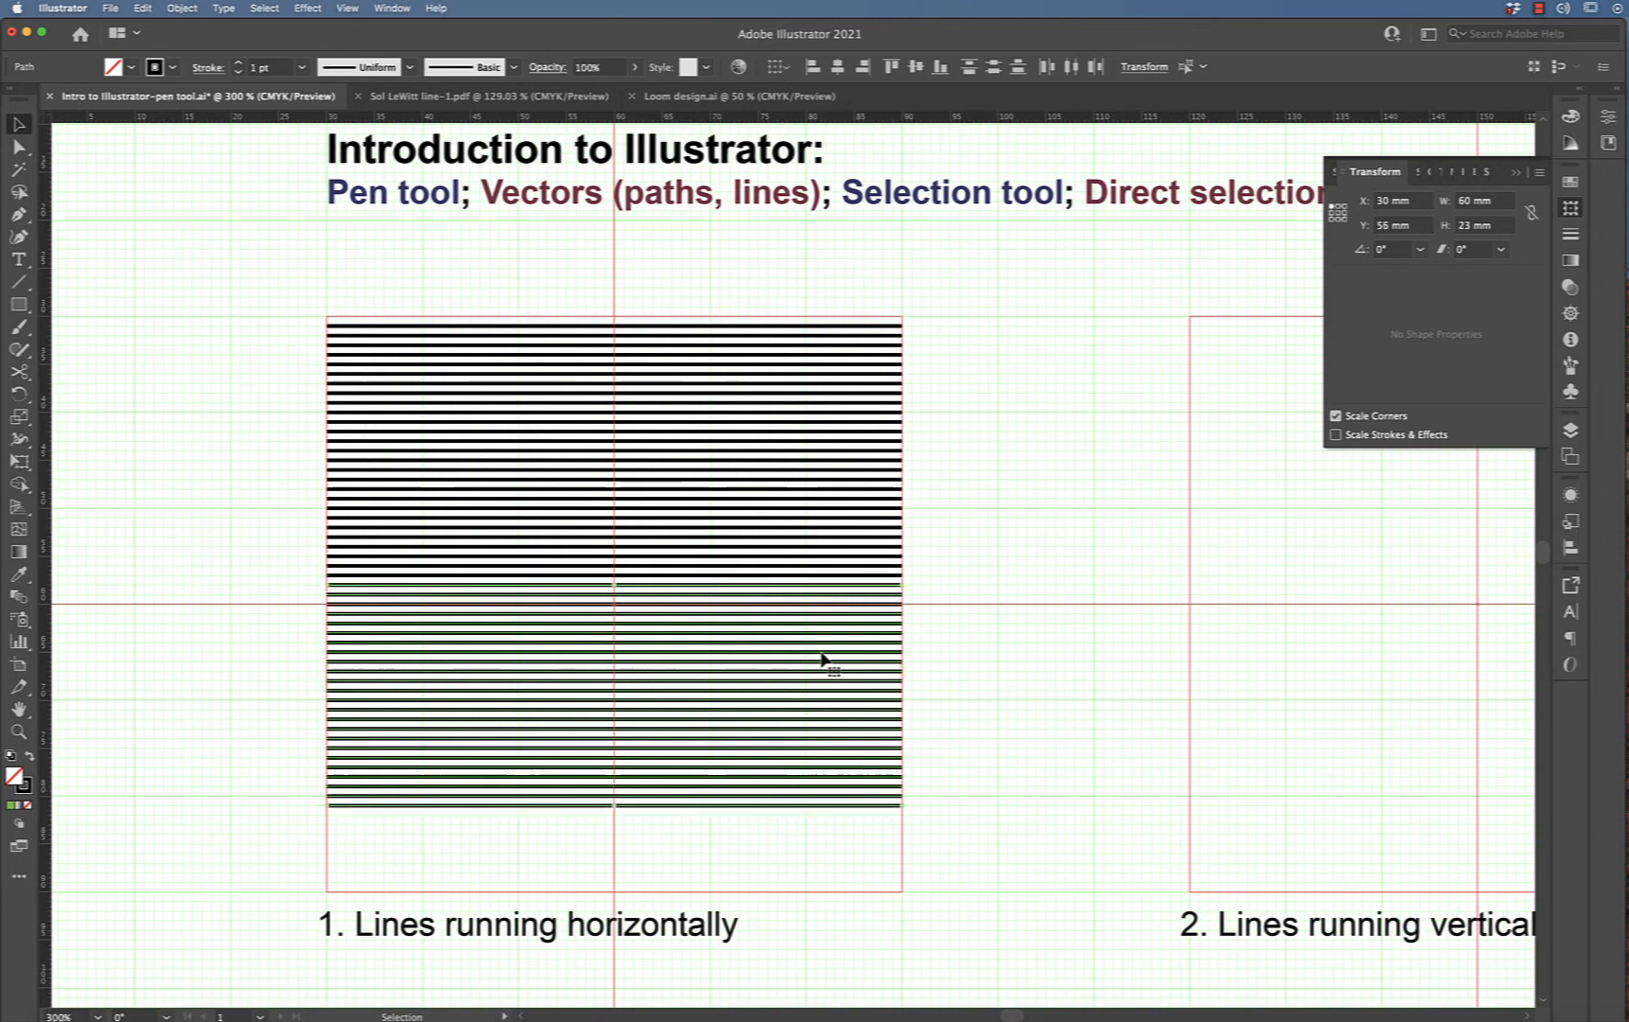
key(alt+Down)
key(alt+Down)
key(alt+Down)
key(alt+Down)
key(alt+Down)
key(alt+Down)
key(alt+Down)
key(alt+Down)
key(alt+Down)
key(alt+Down)
key(alt+Down)
key(alt+Down)
key(alt+Down)
key(alt+Down)
key(alt+Down)
key(alt+Down)
key(alt+Down)
key(alt+Down)
key(alt+Down)
key(alt+Down)
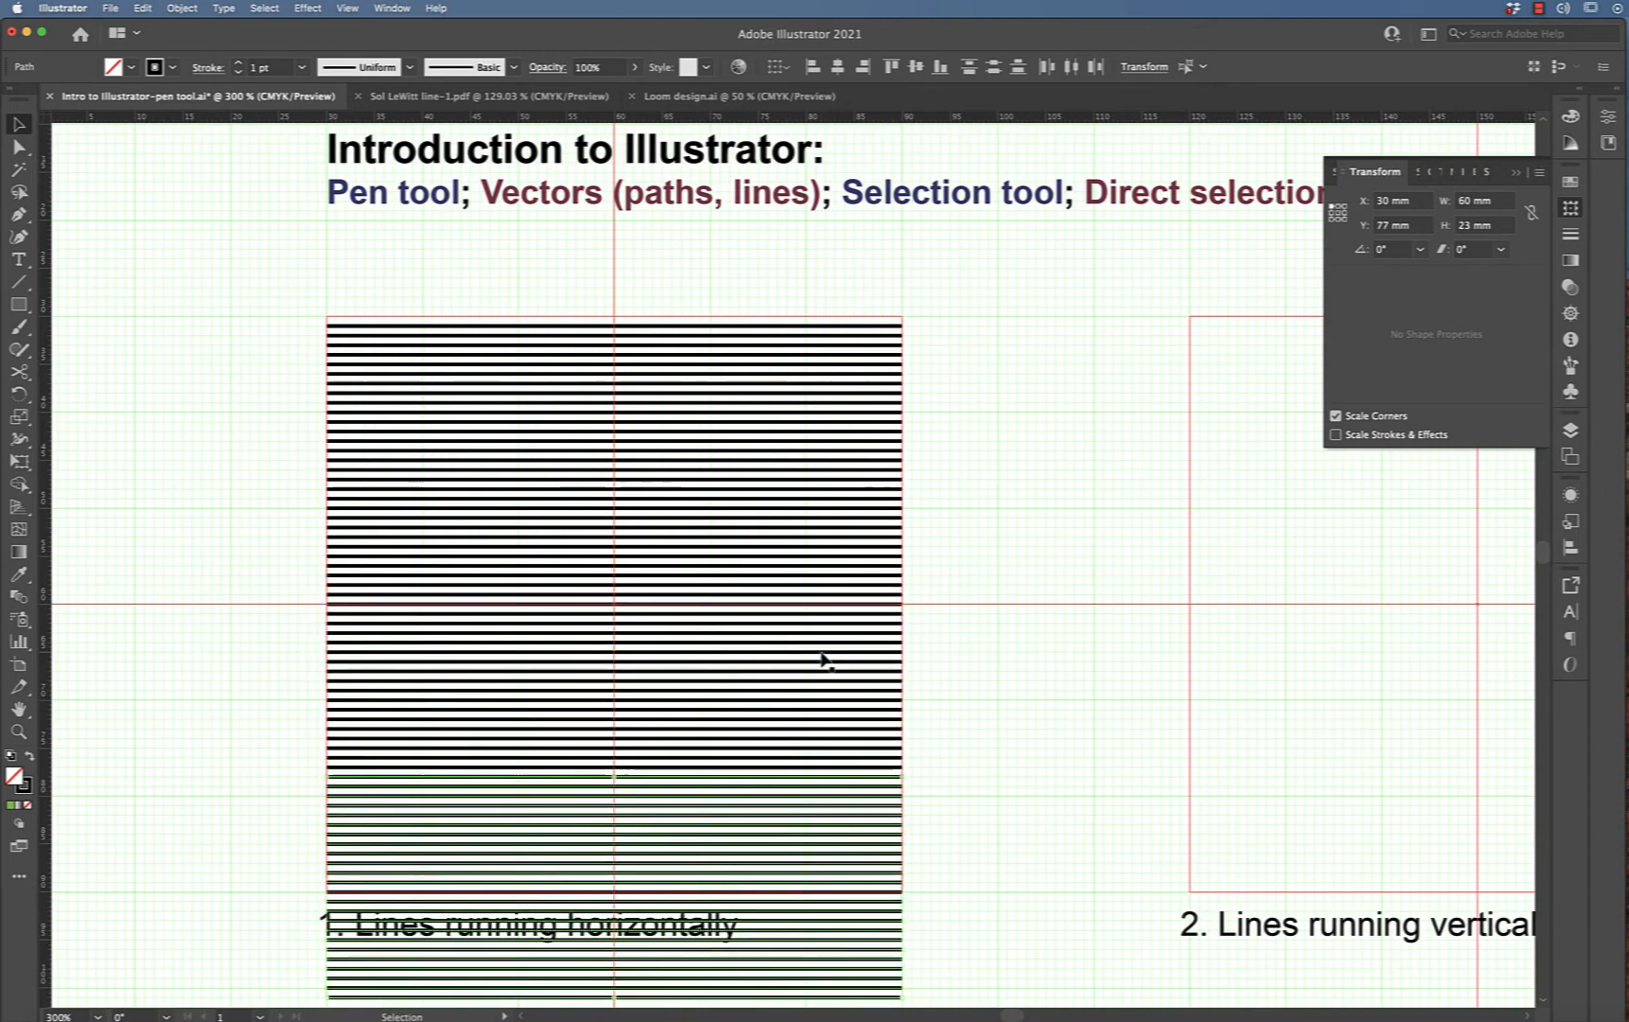
key(super+z)
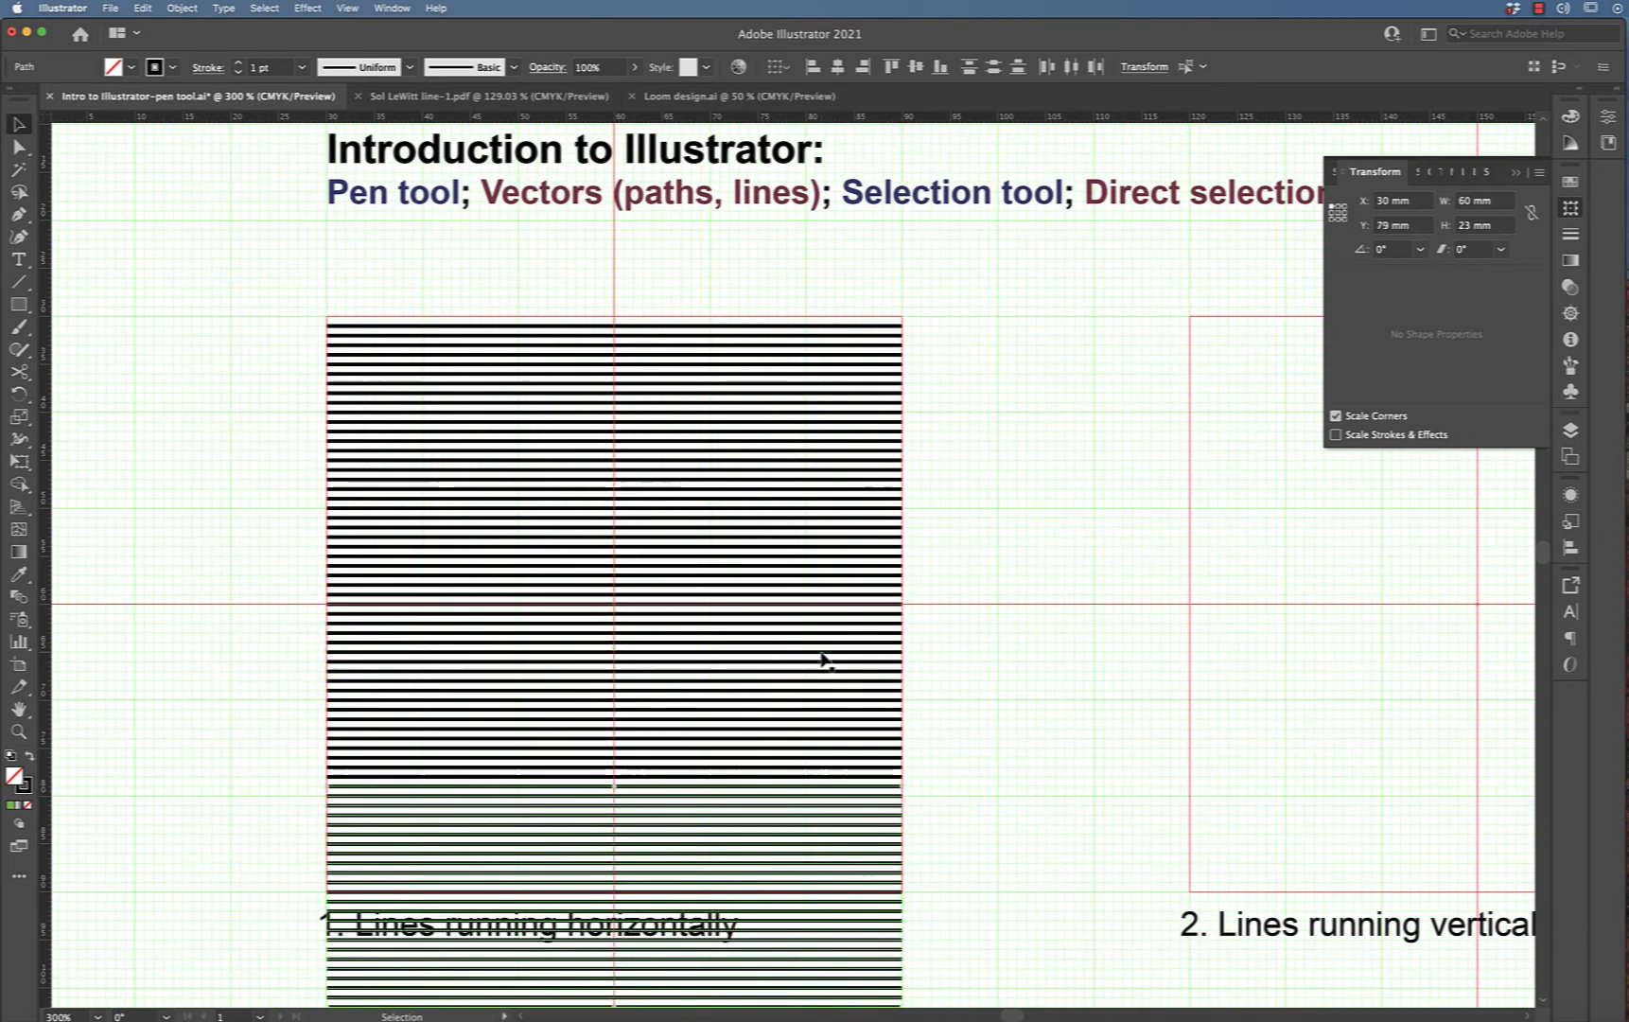
Select and delete the extra lines hanging below the square's bottom edge
scroll(823, 660, down, 3)
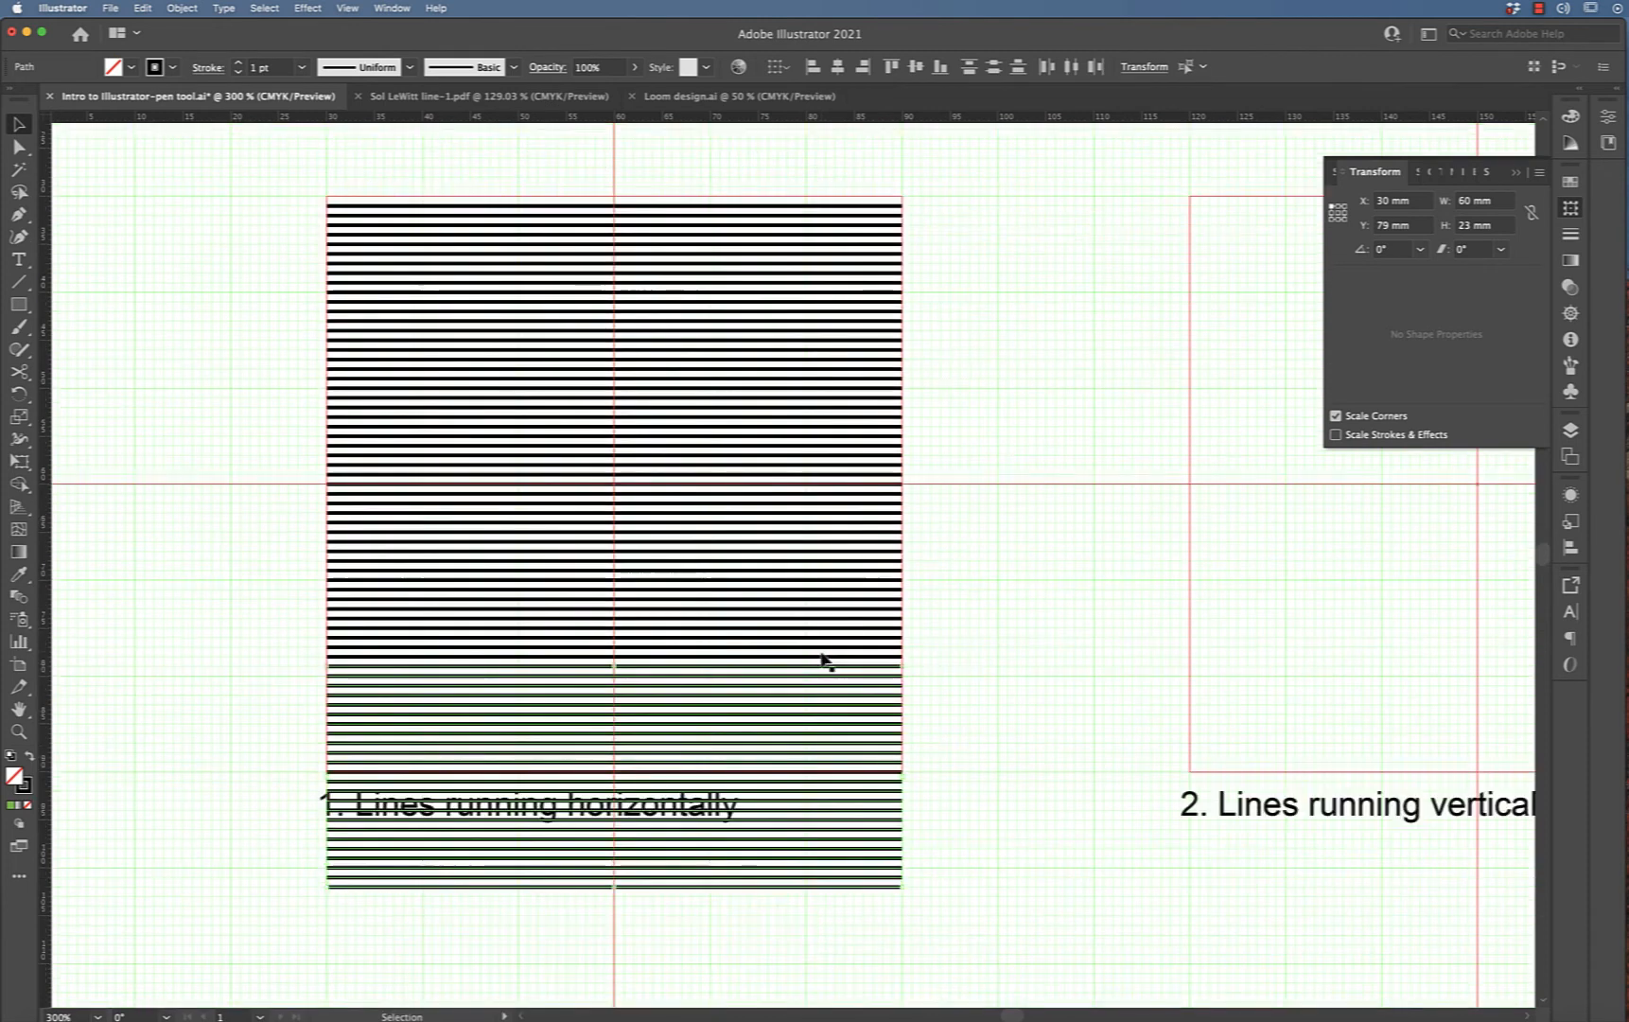
click(1010, 705)
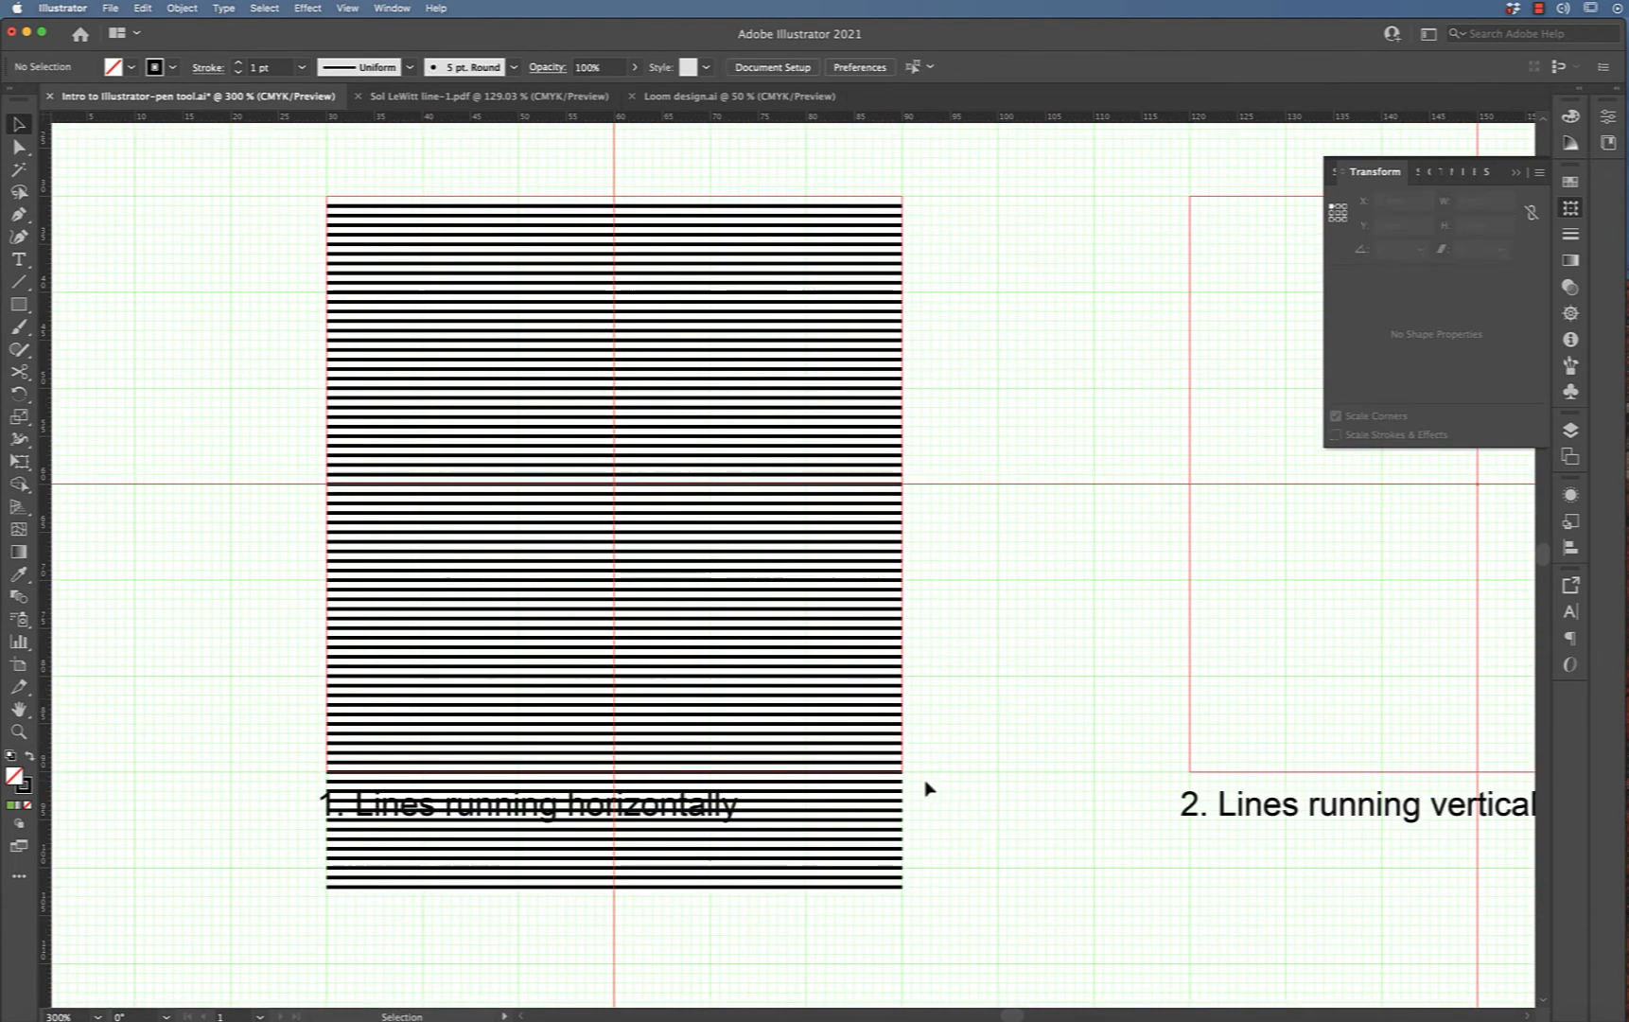
drag(924, 775, 859, 910)
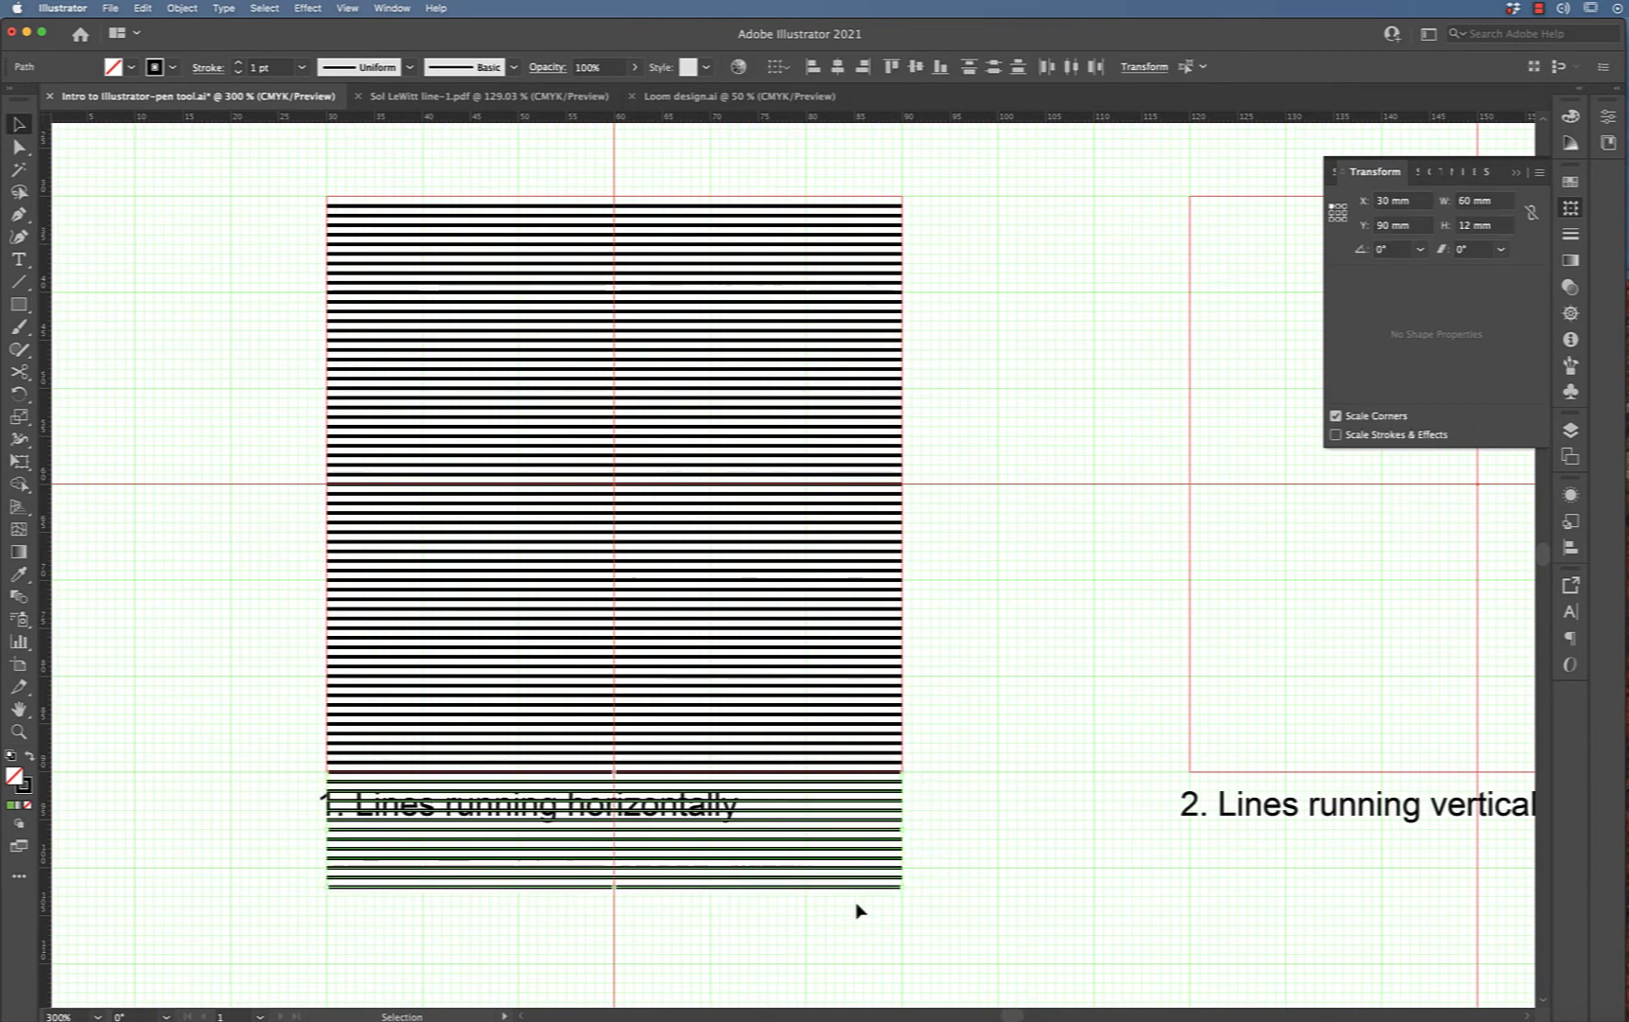
key(Delete)
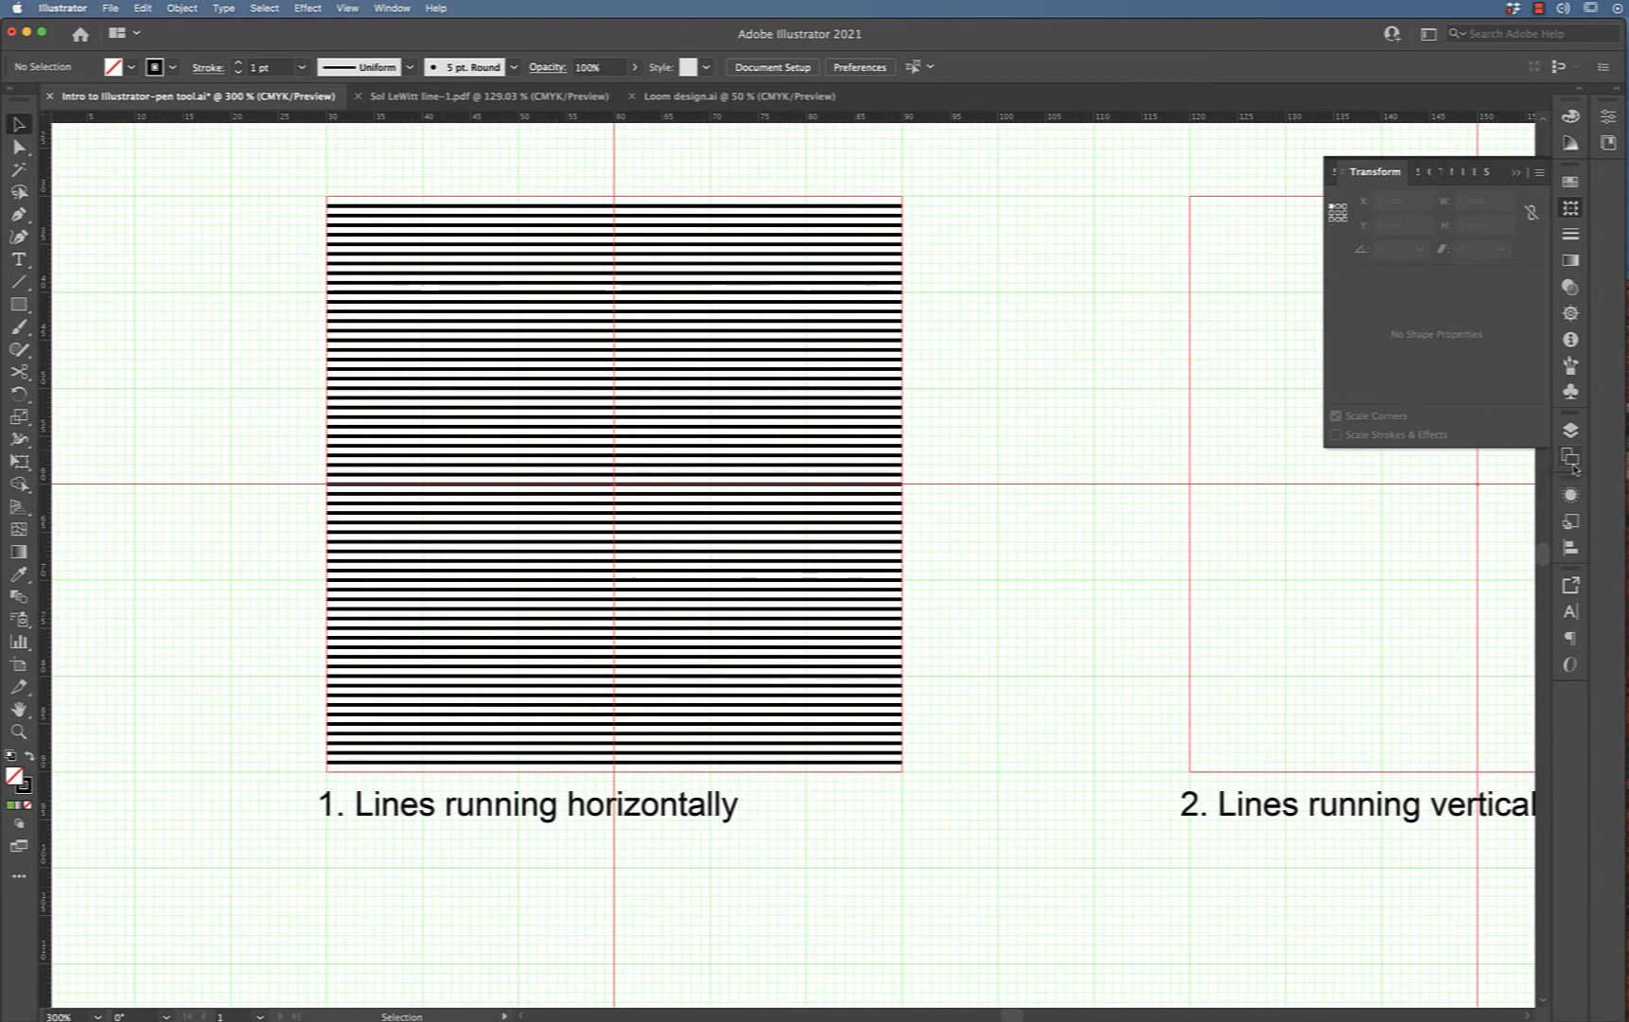
Select all the horizontal lines and set their stroke weight to 0.5 pt
click(1571, 430)
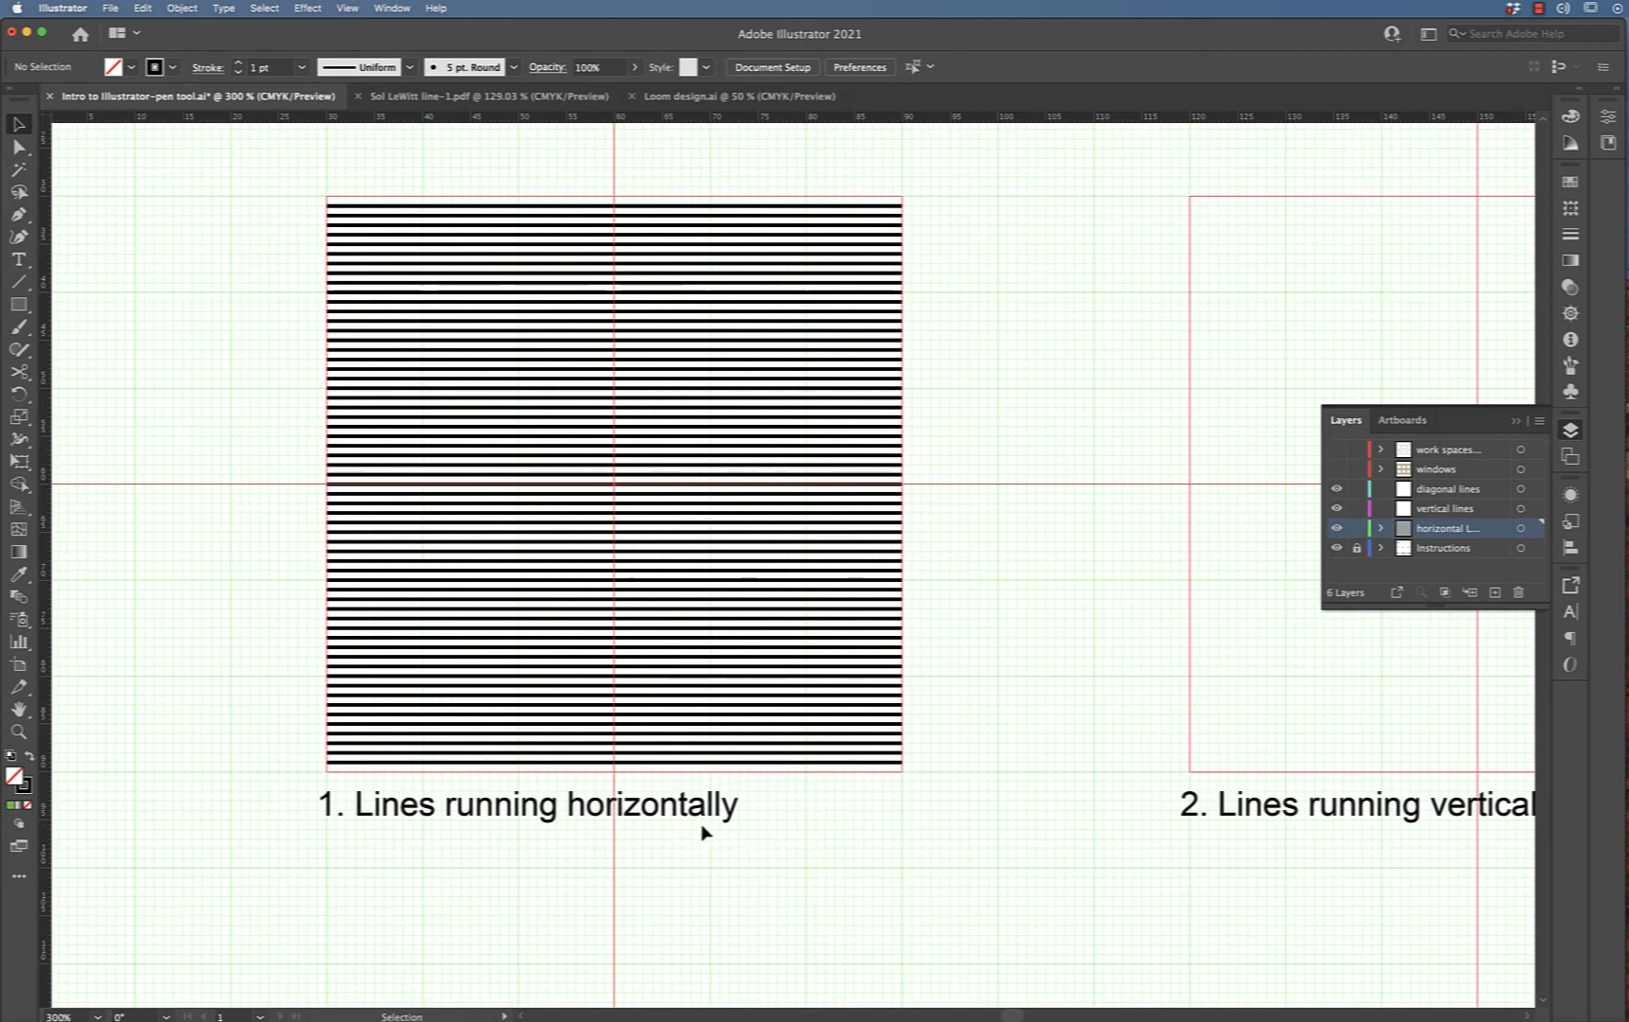
key(super+a)
scroll(832, 316, right, 5)
scroll(833, 316, left, 3)
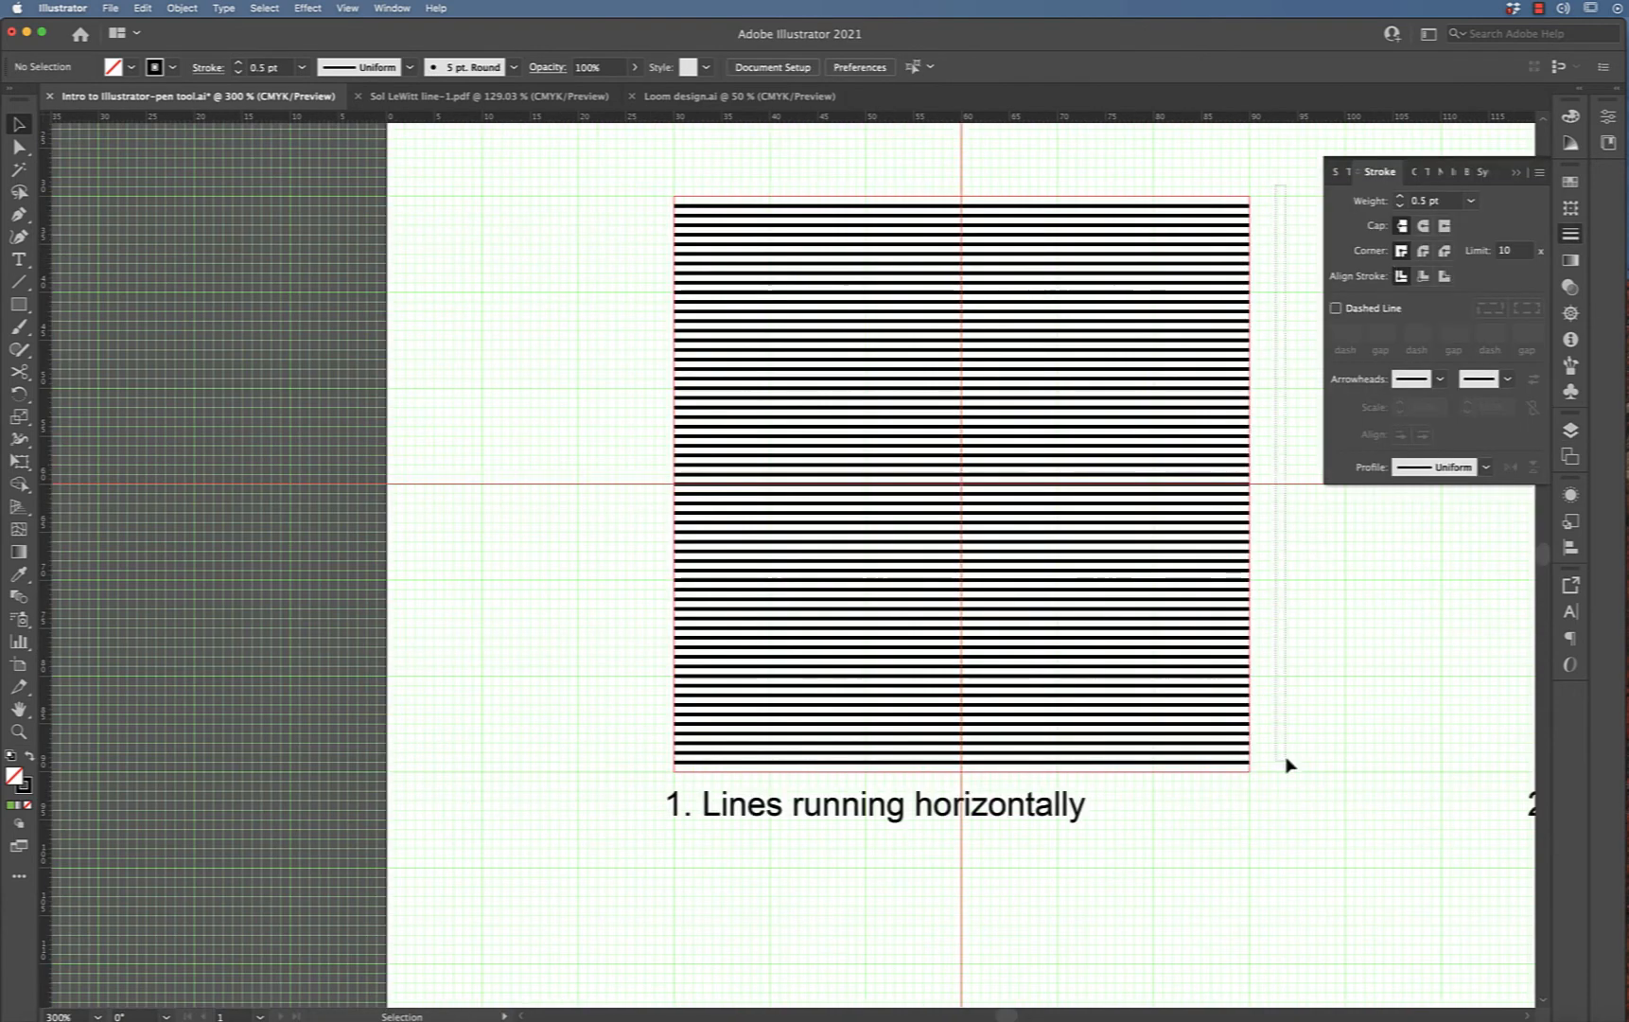
key(super+a)
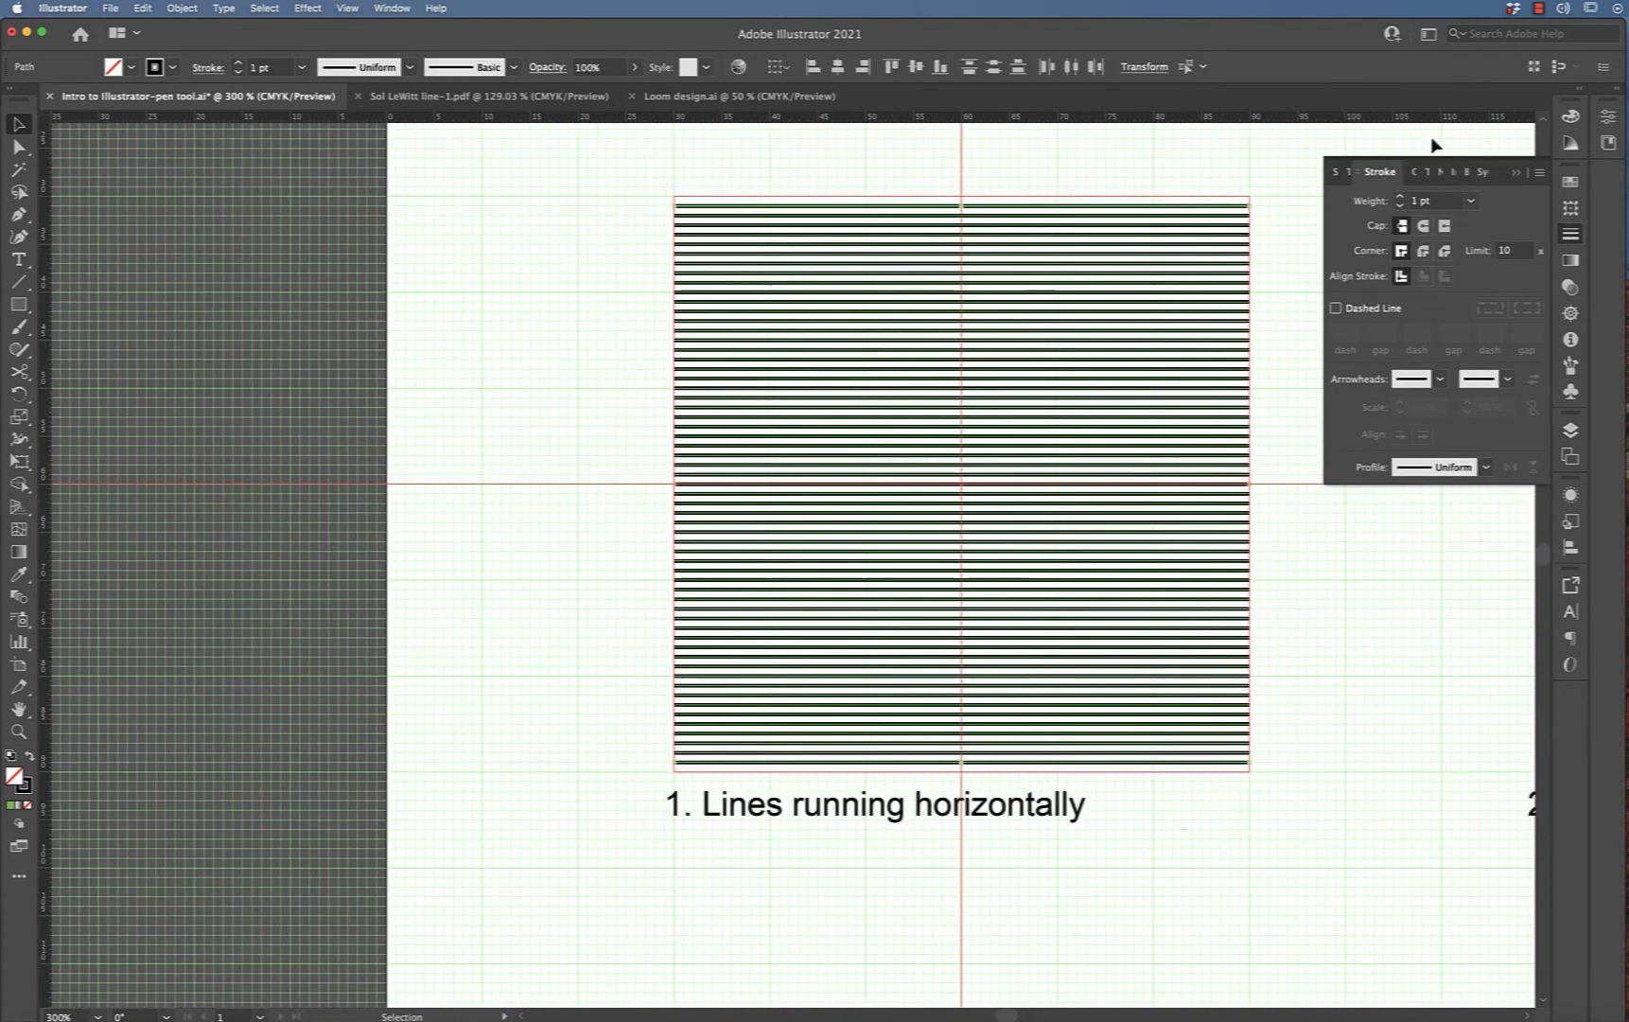
click(1472, 202)
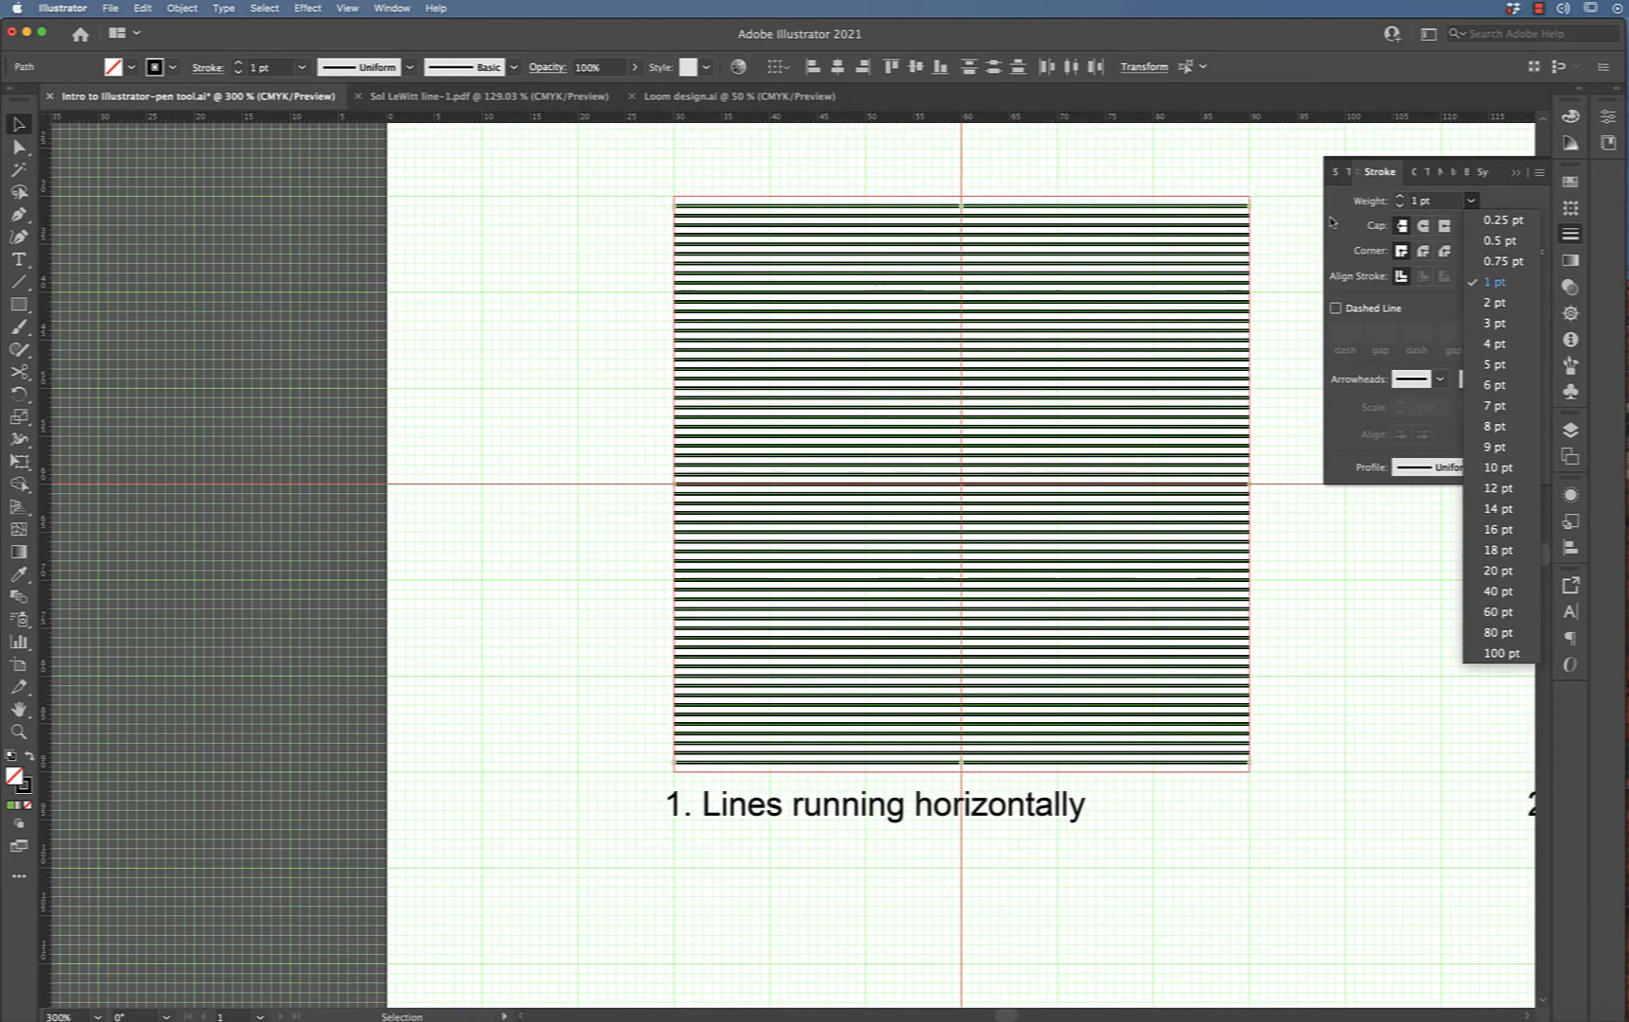
click(1500, 241)
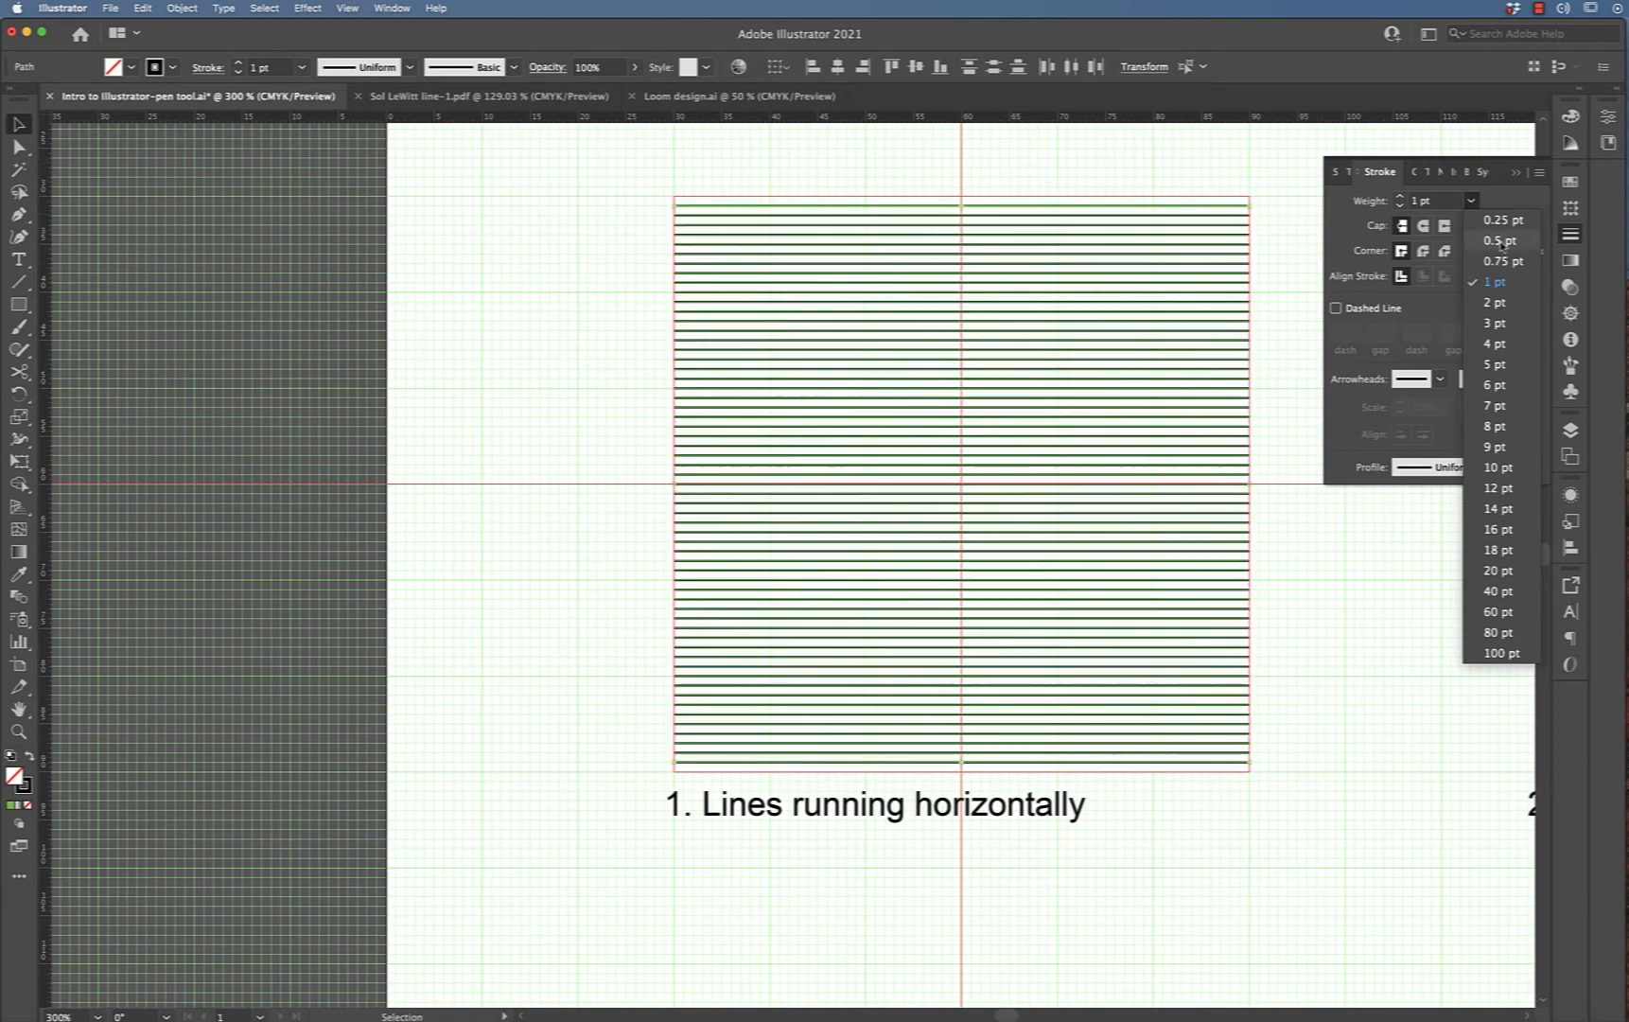
click(1265, 183)
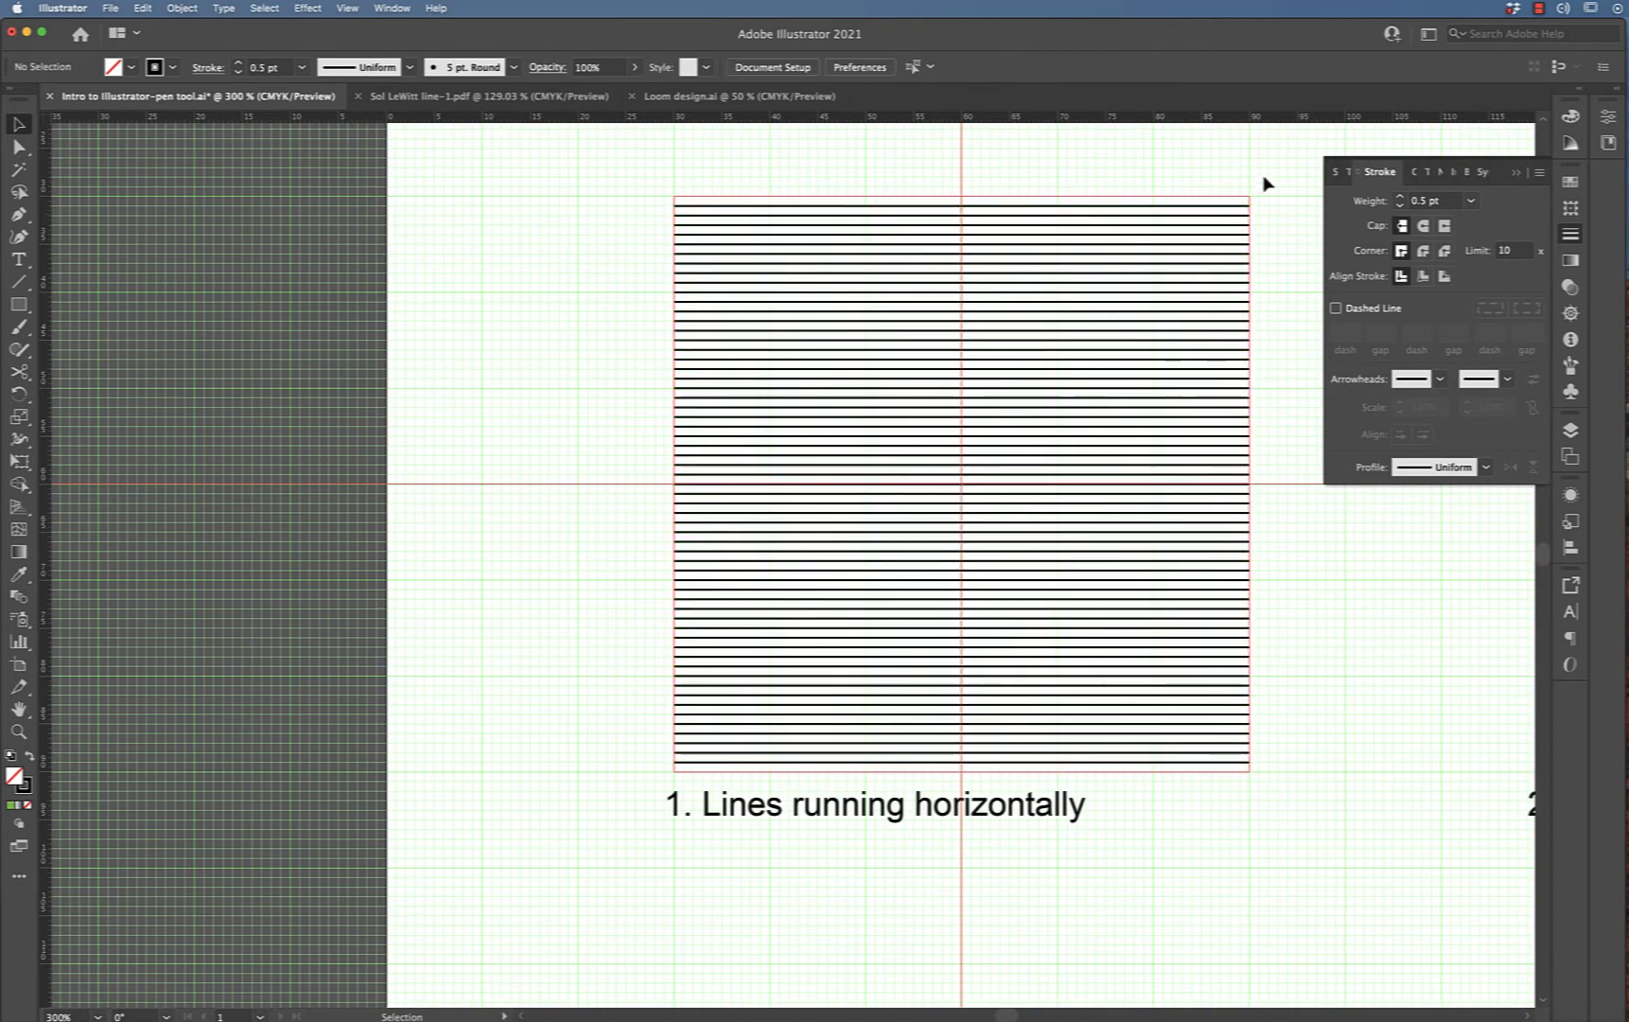
Select all the horizontal lines and raise their stroke weight to 2 pt
drag(1280, 193, 1218, 814)
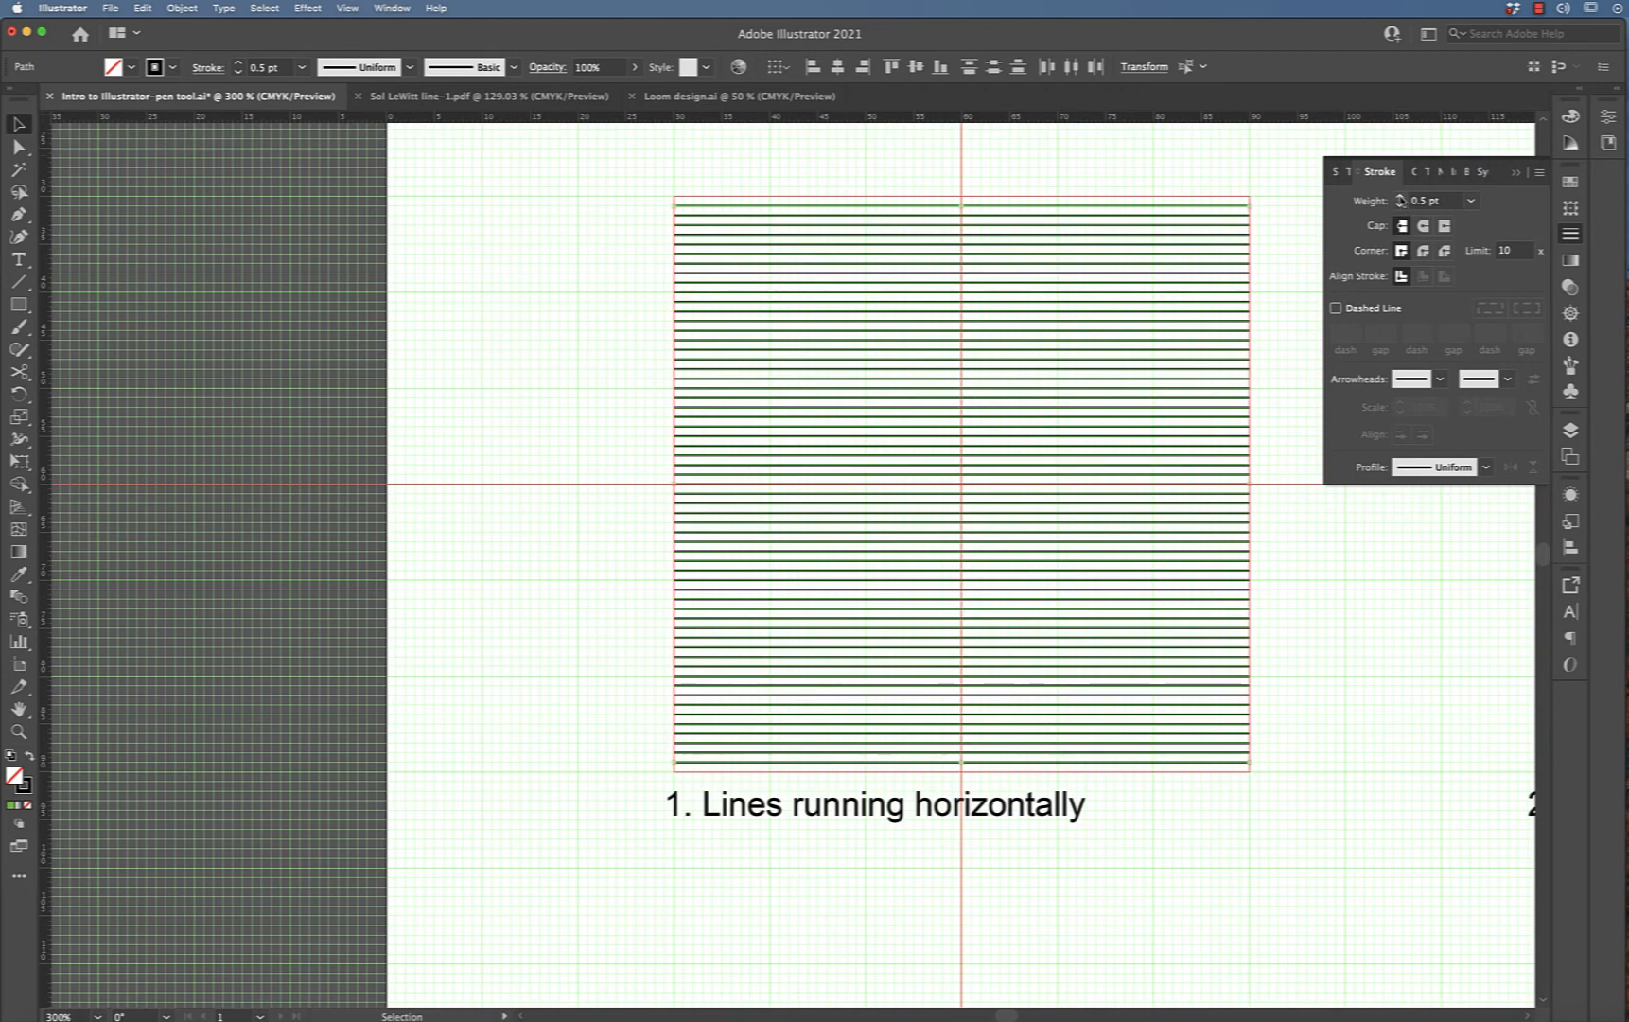
click(1401, 197)
click(1401, 197)
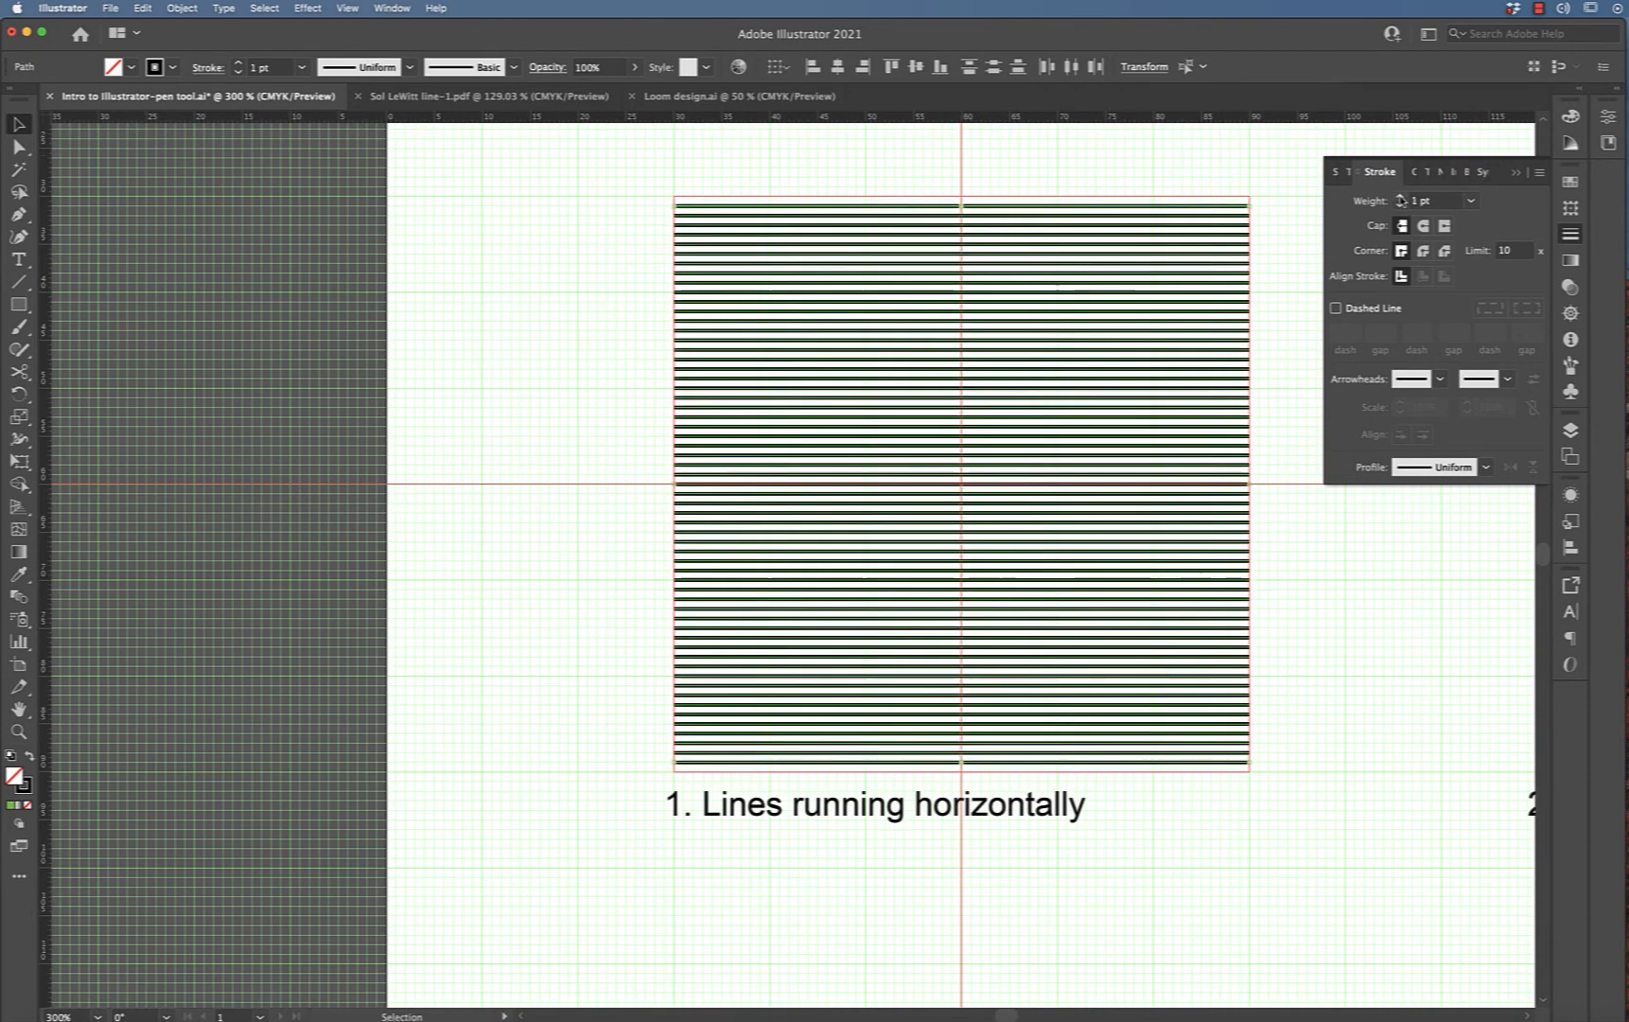
click(1401, 196)
click(1284, 206)
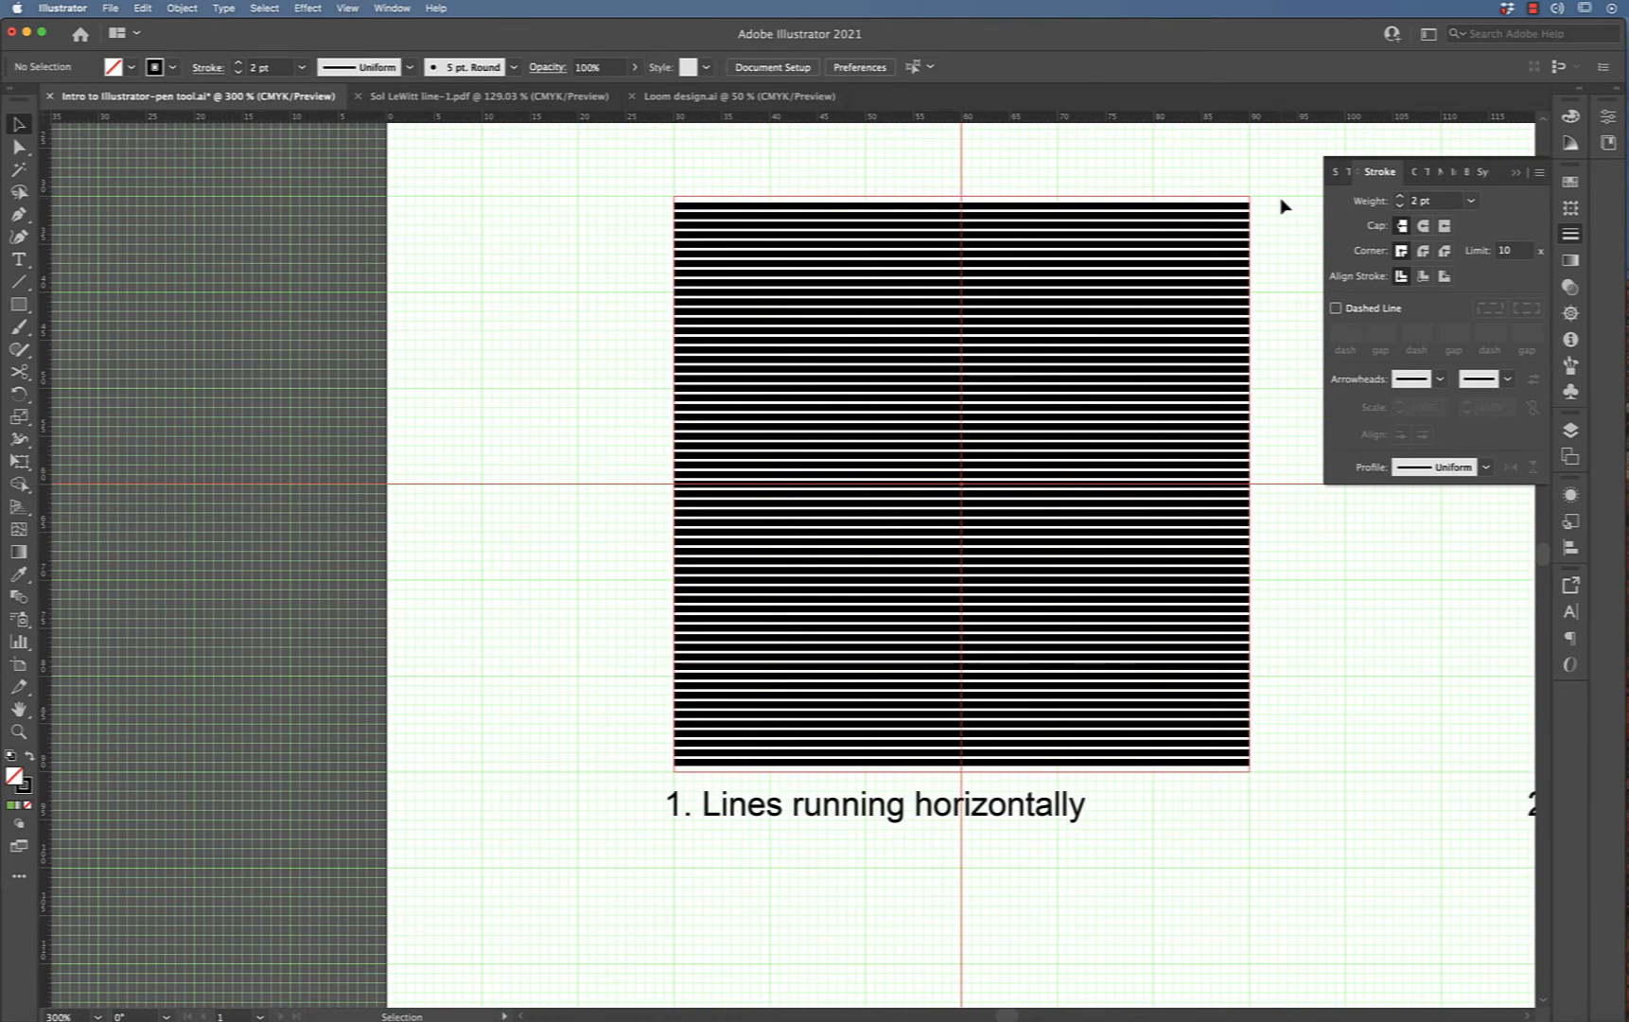
Draw a vertical line down the left edge of the second square with the Pen tool
key(super+semicolon)
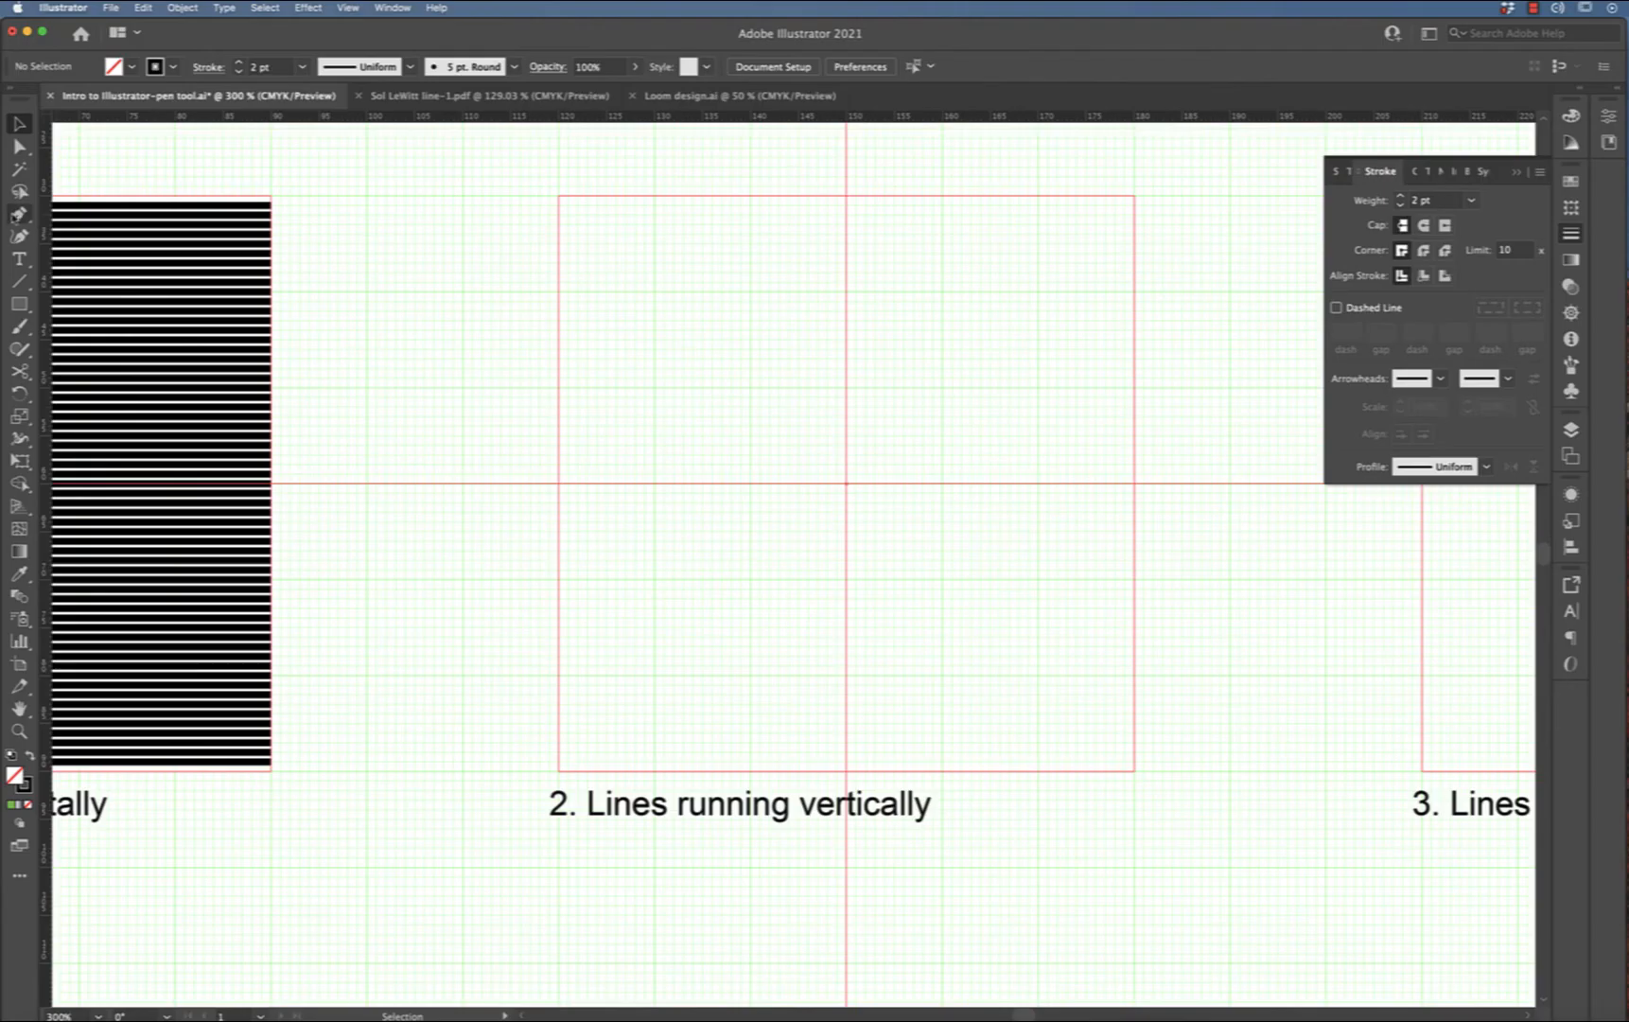
click(19, 214)
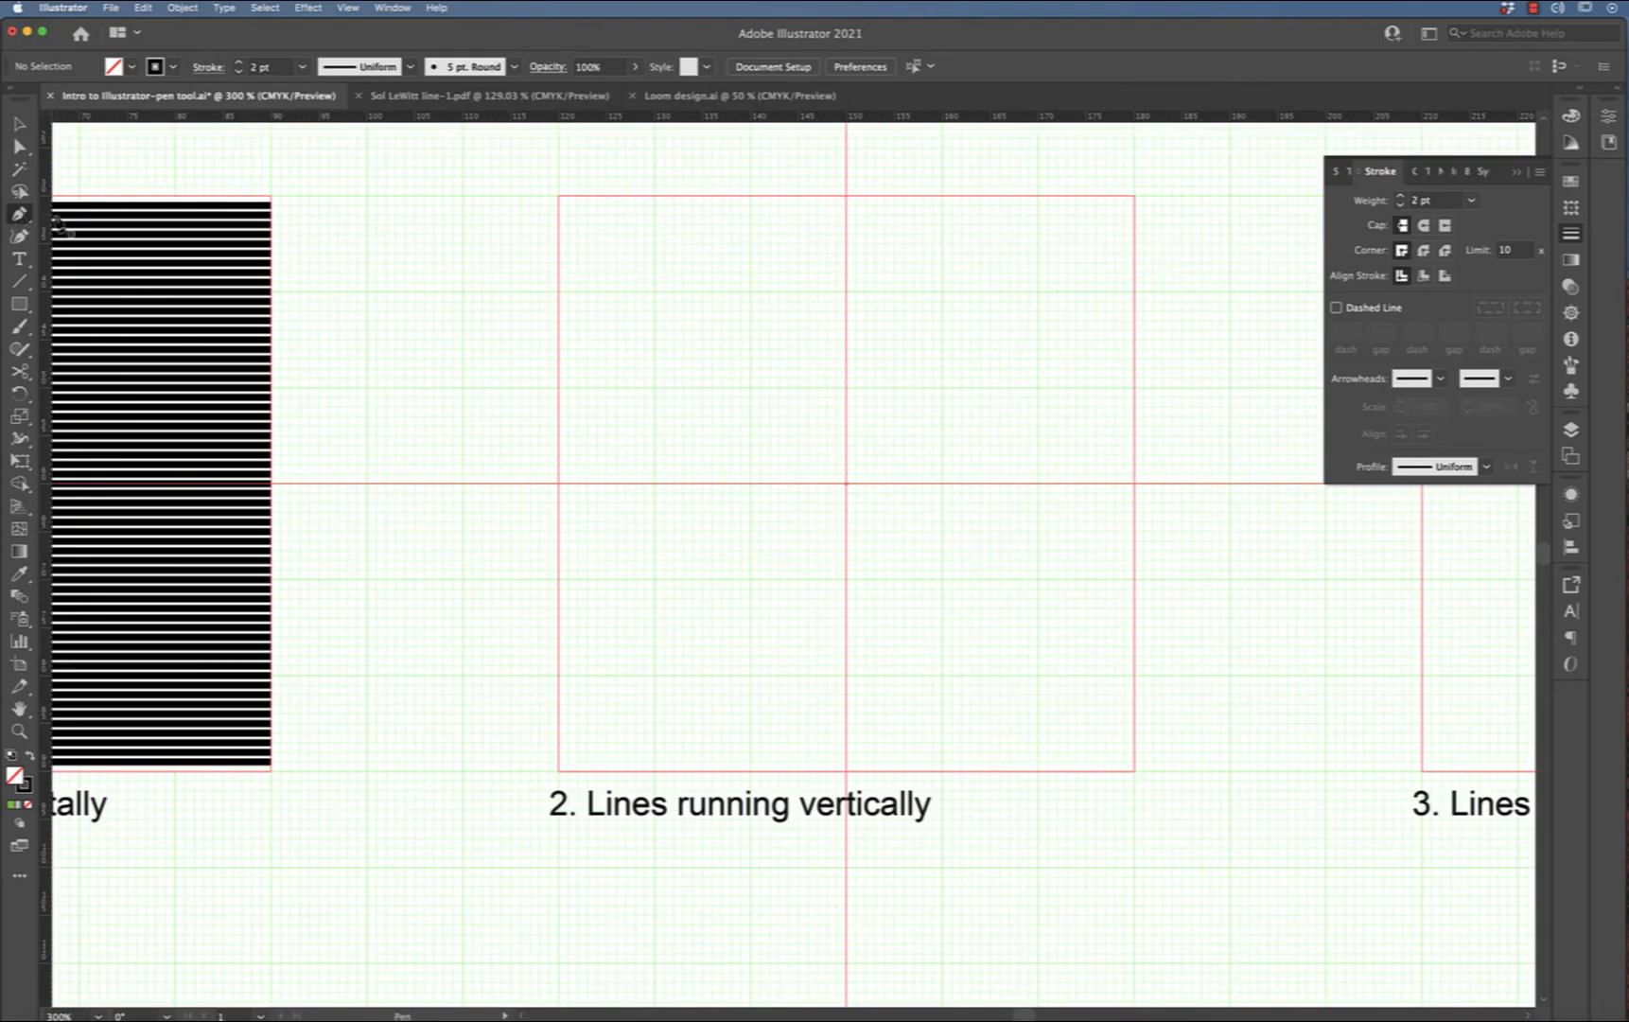
click(568, 196)
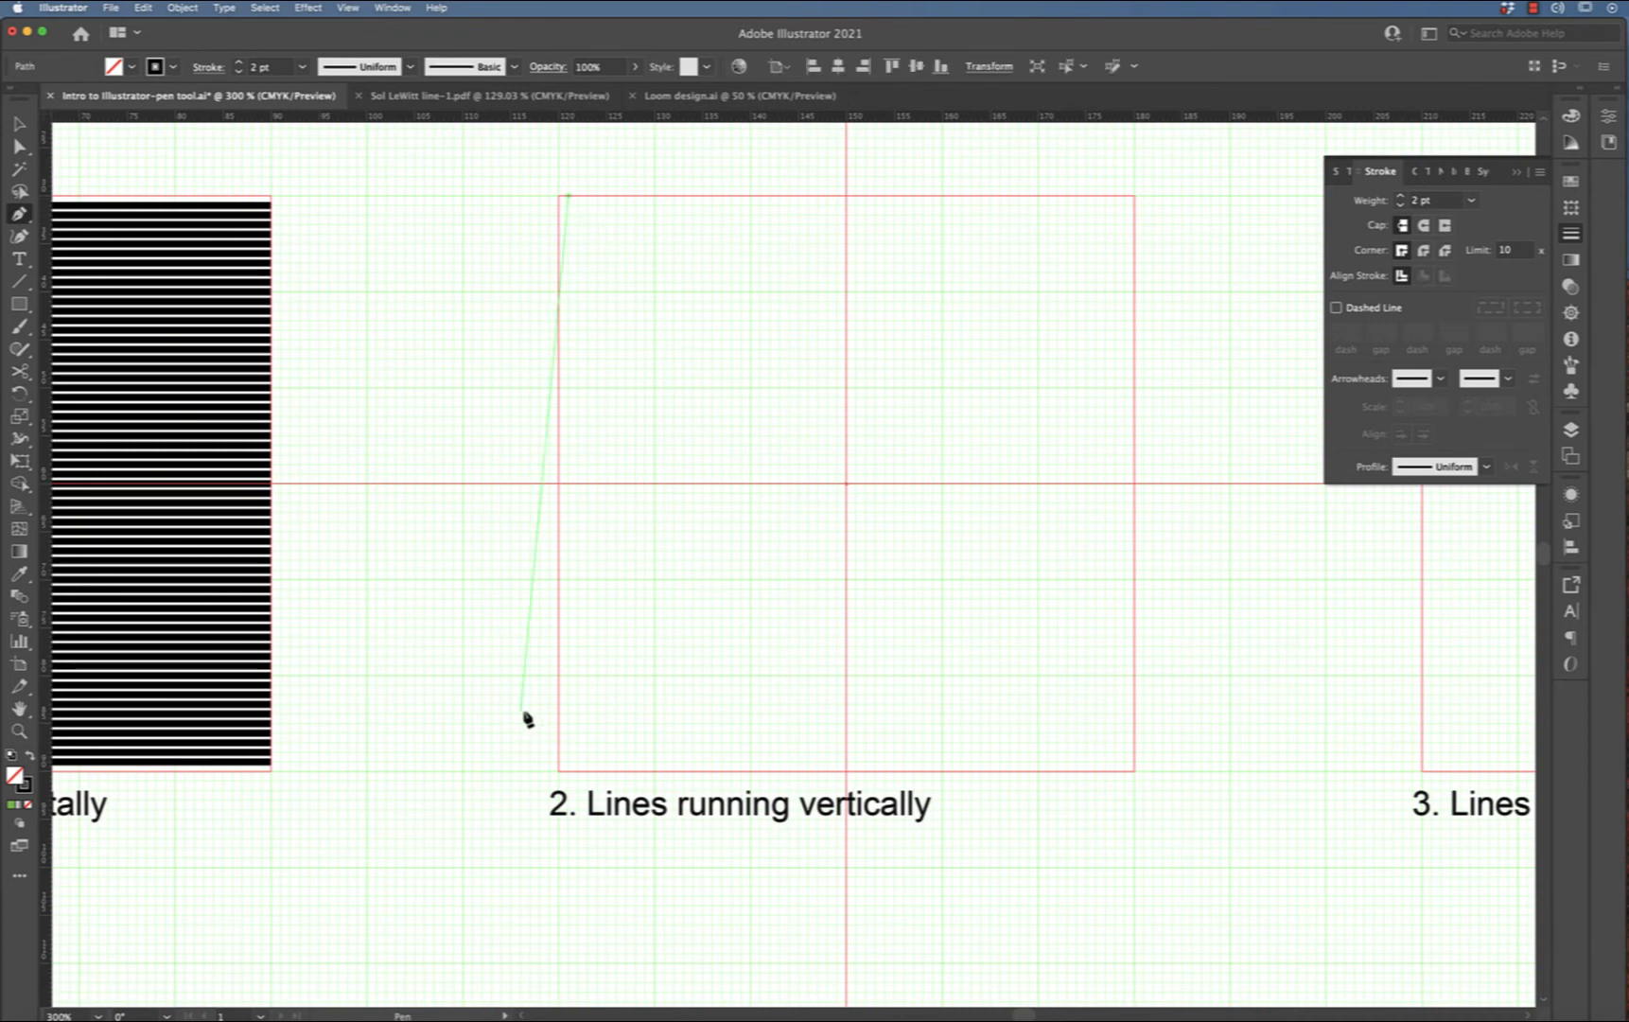
click(567, 768)
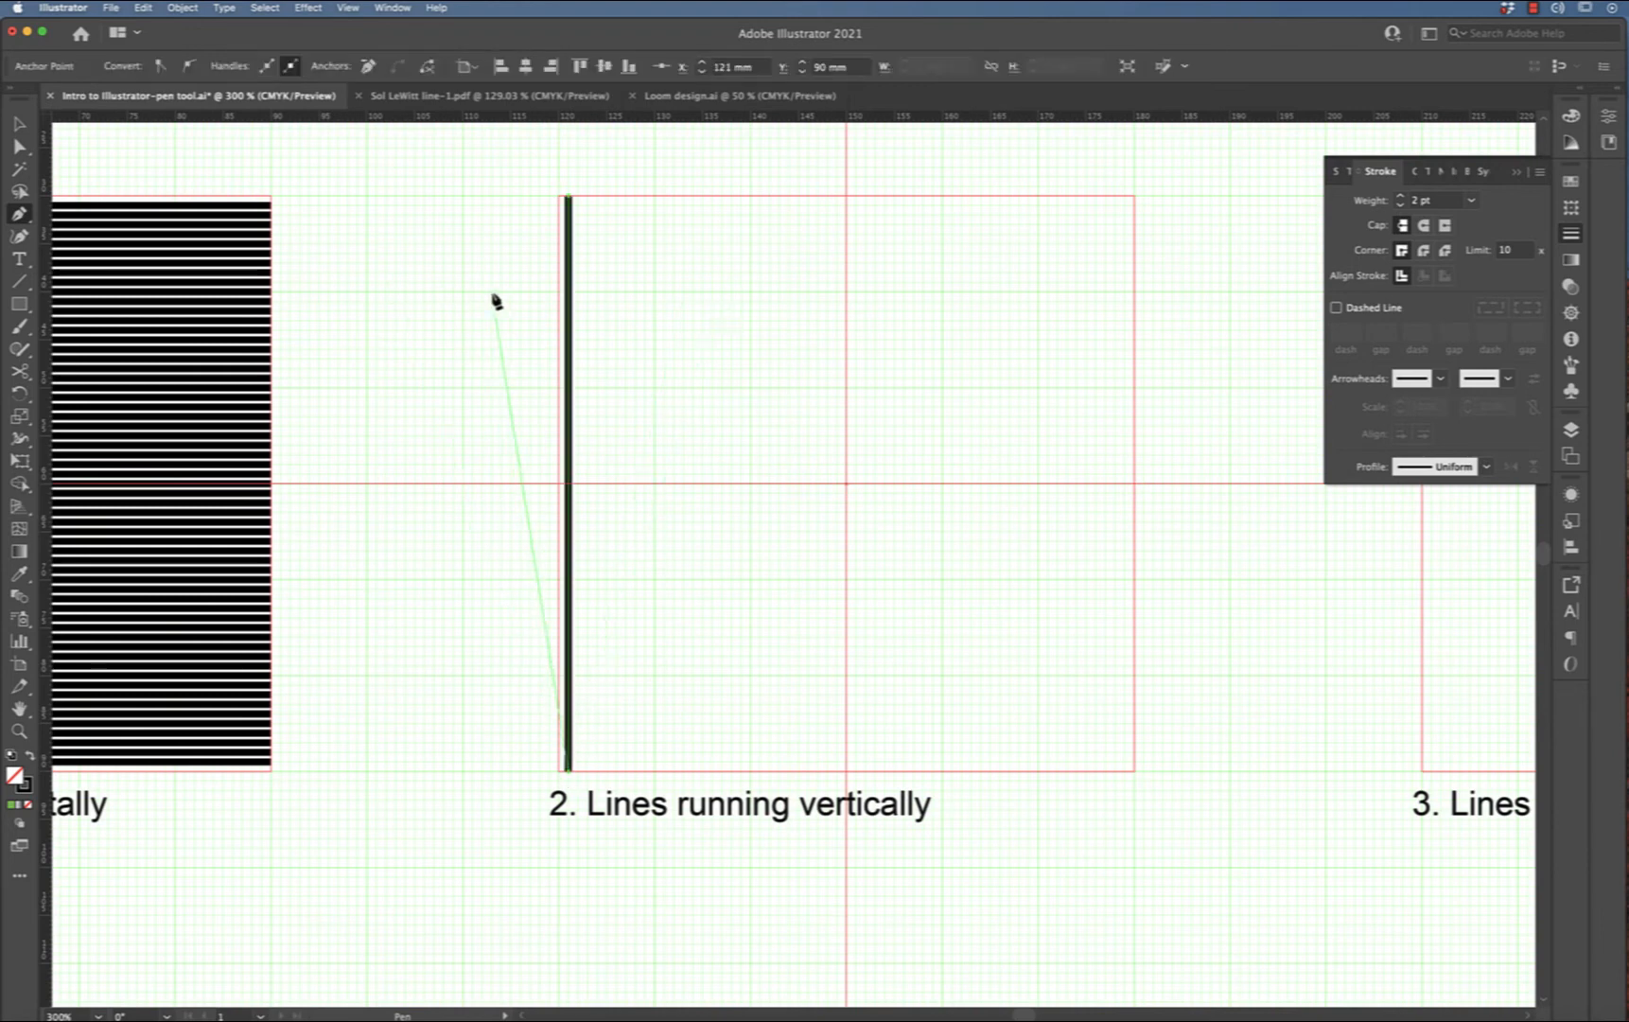
key(super)
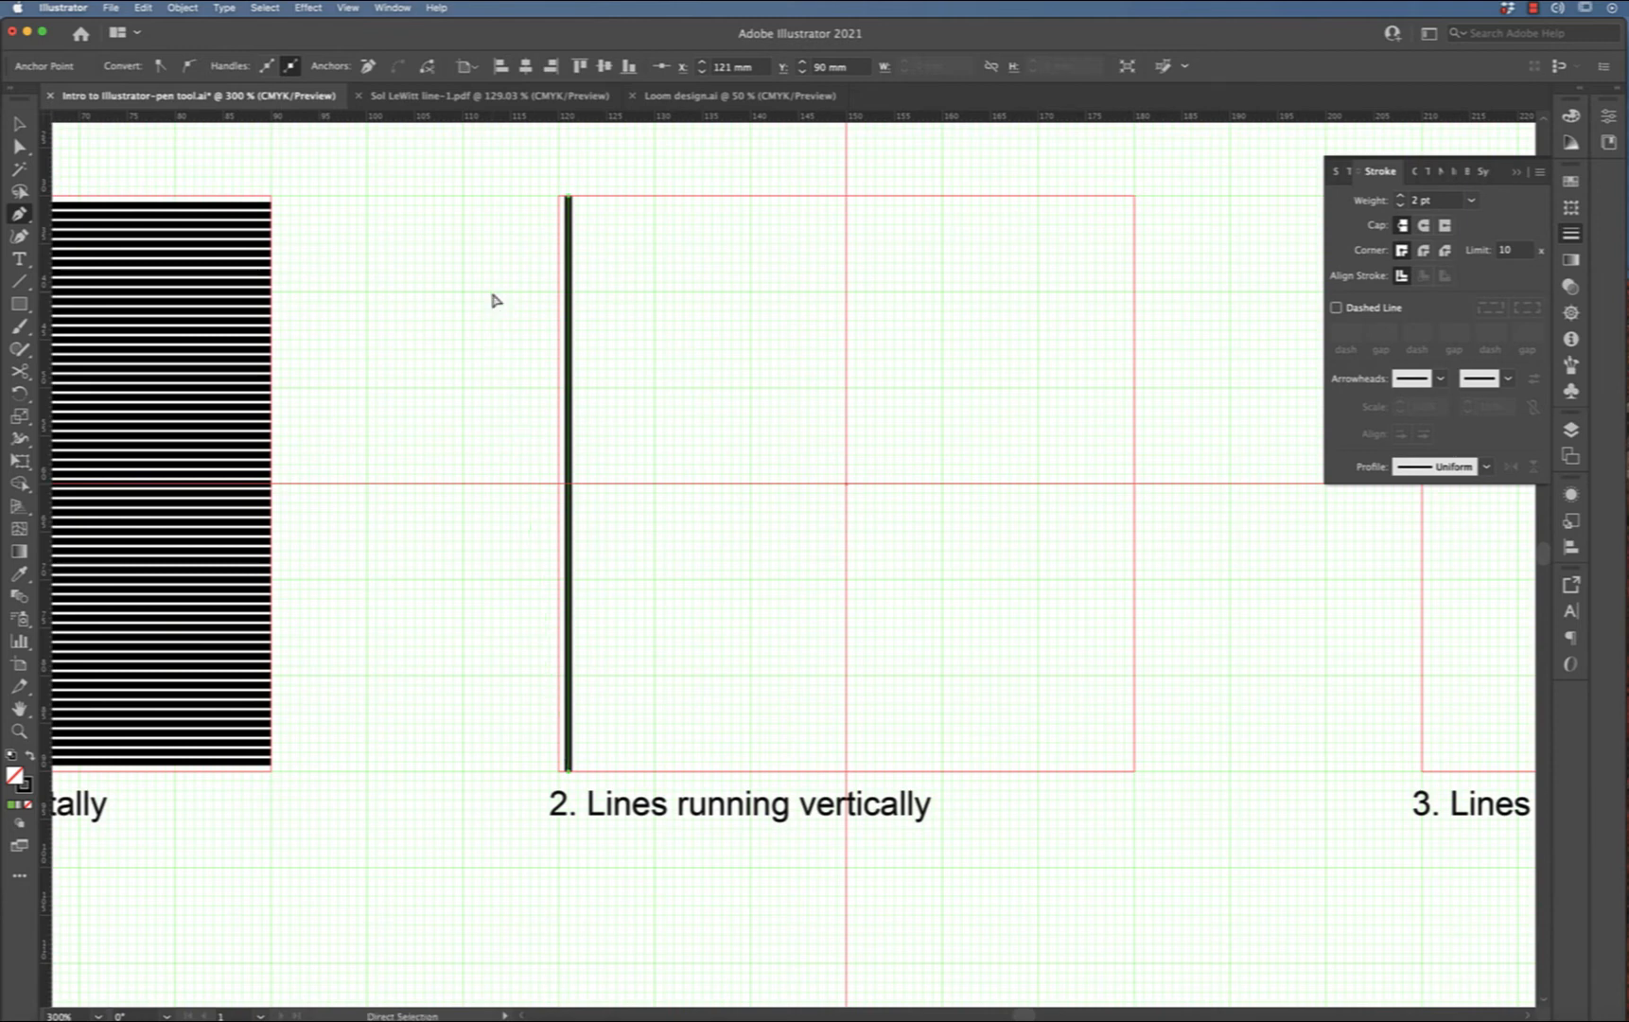
super+click(493, 300)
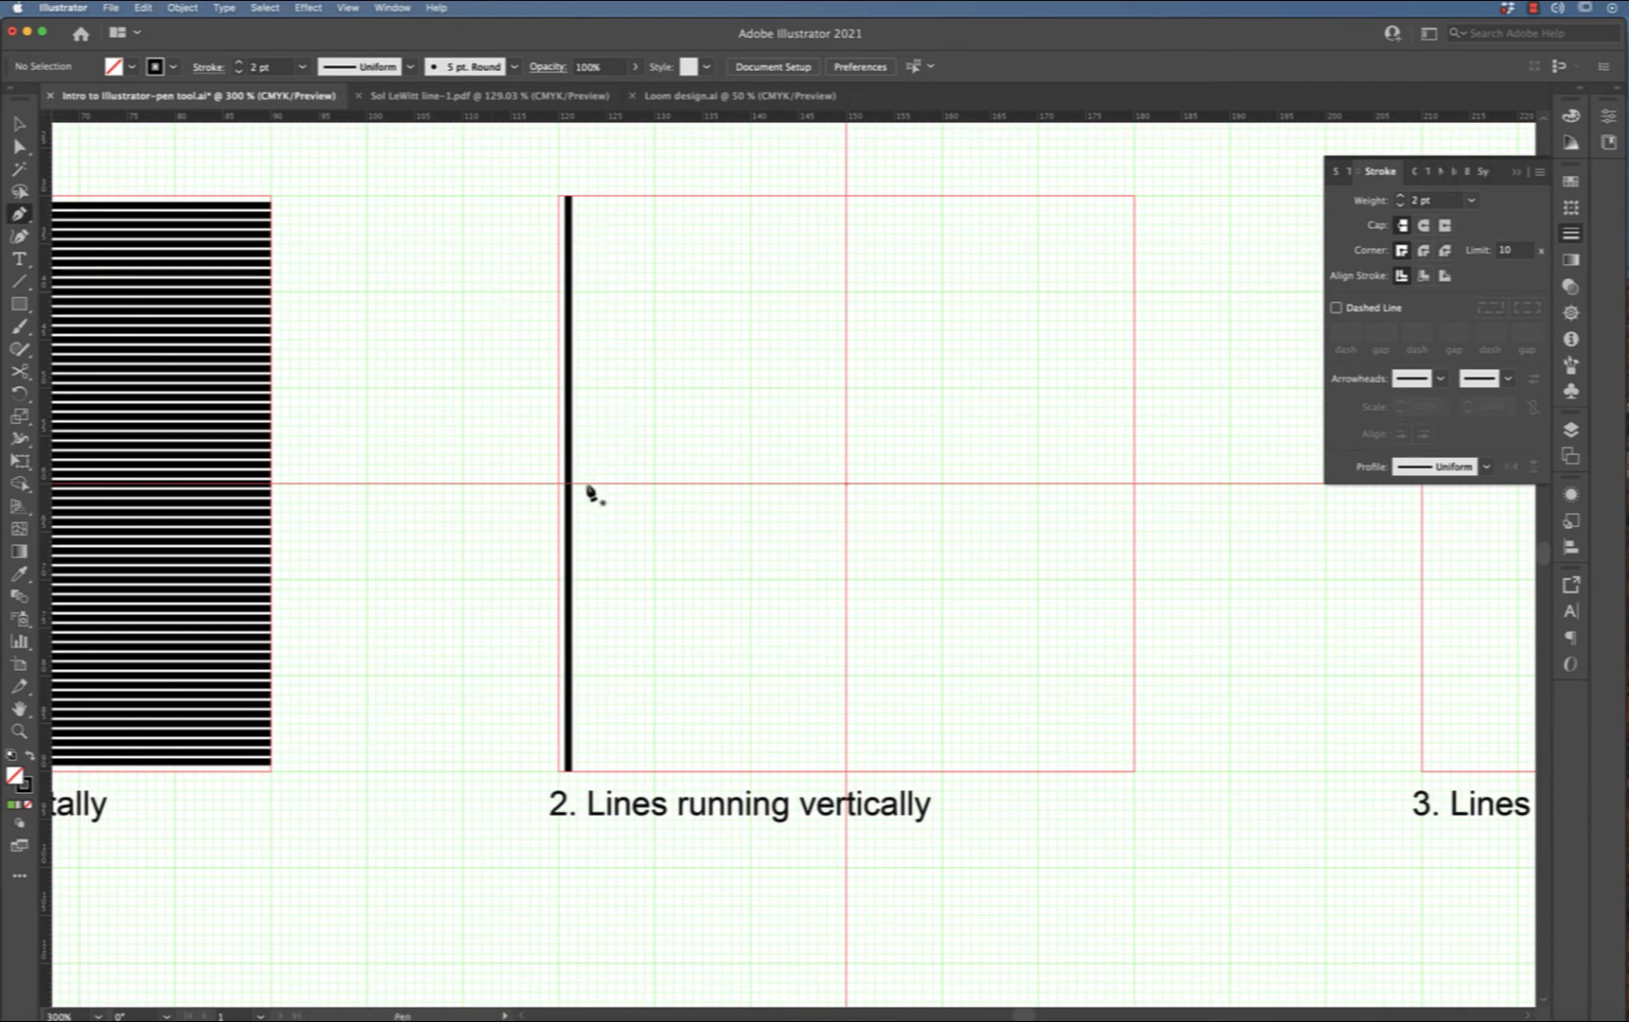
Draw a second vertical line just right of the first, undoing an accidental extra segment
click(587, 197)
click(587, 770)
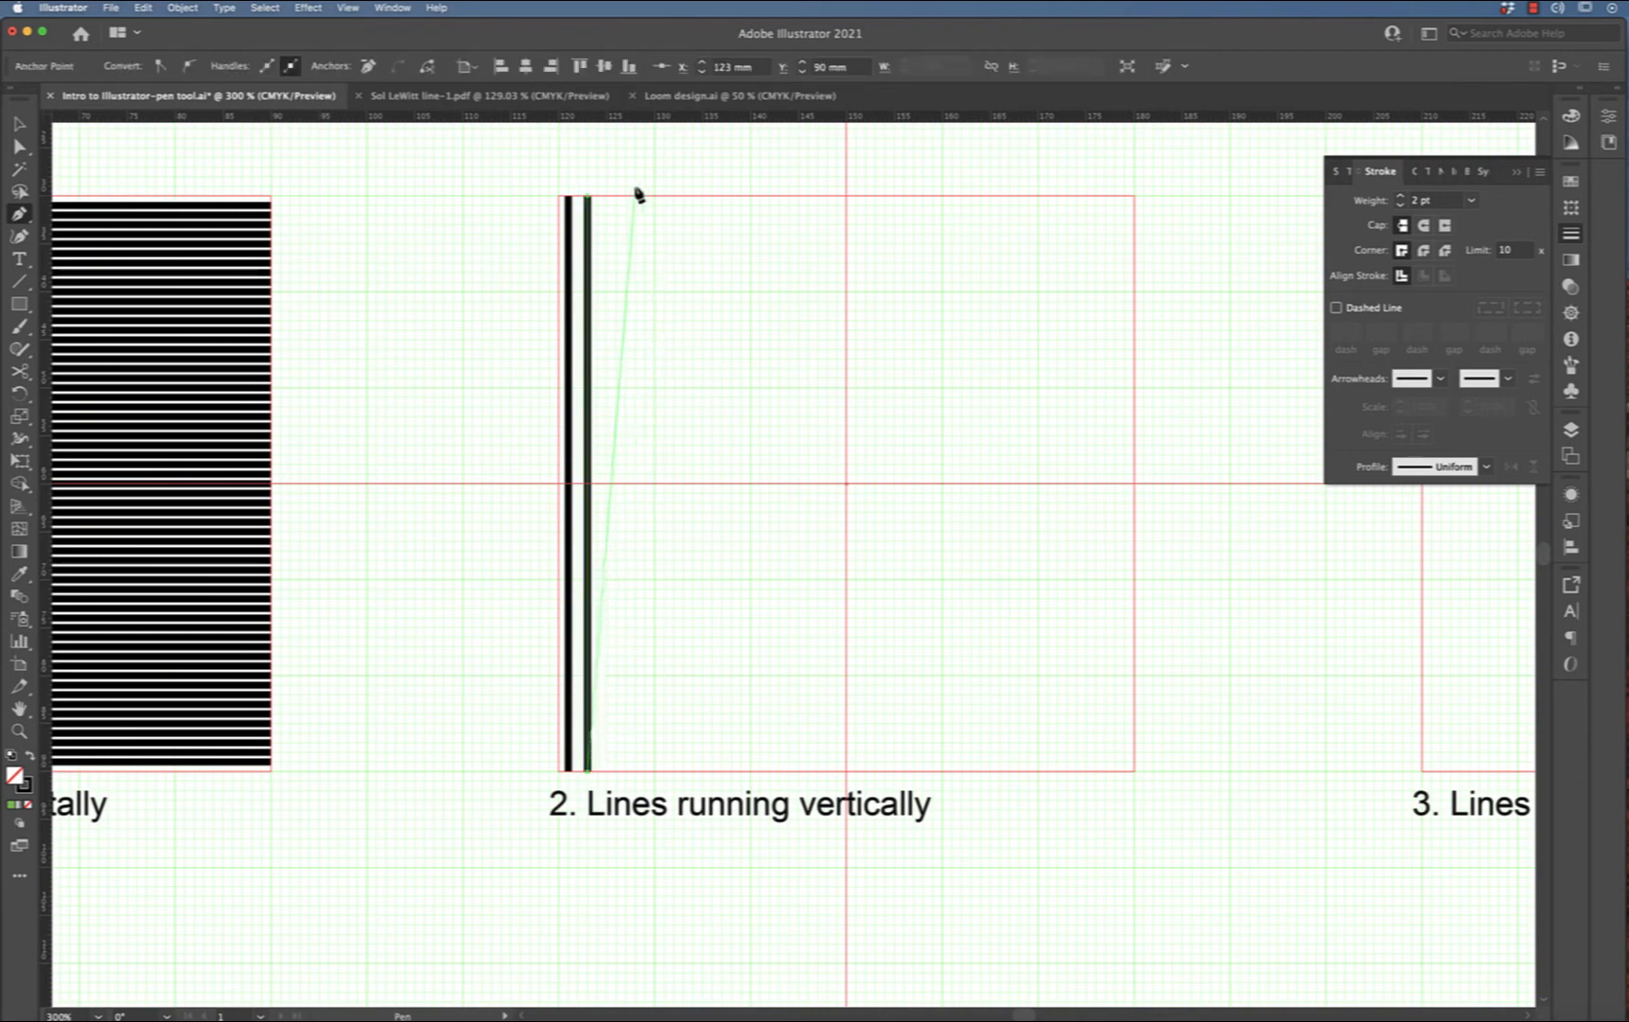
click(607, 199)
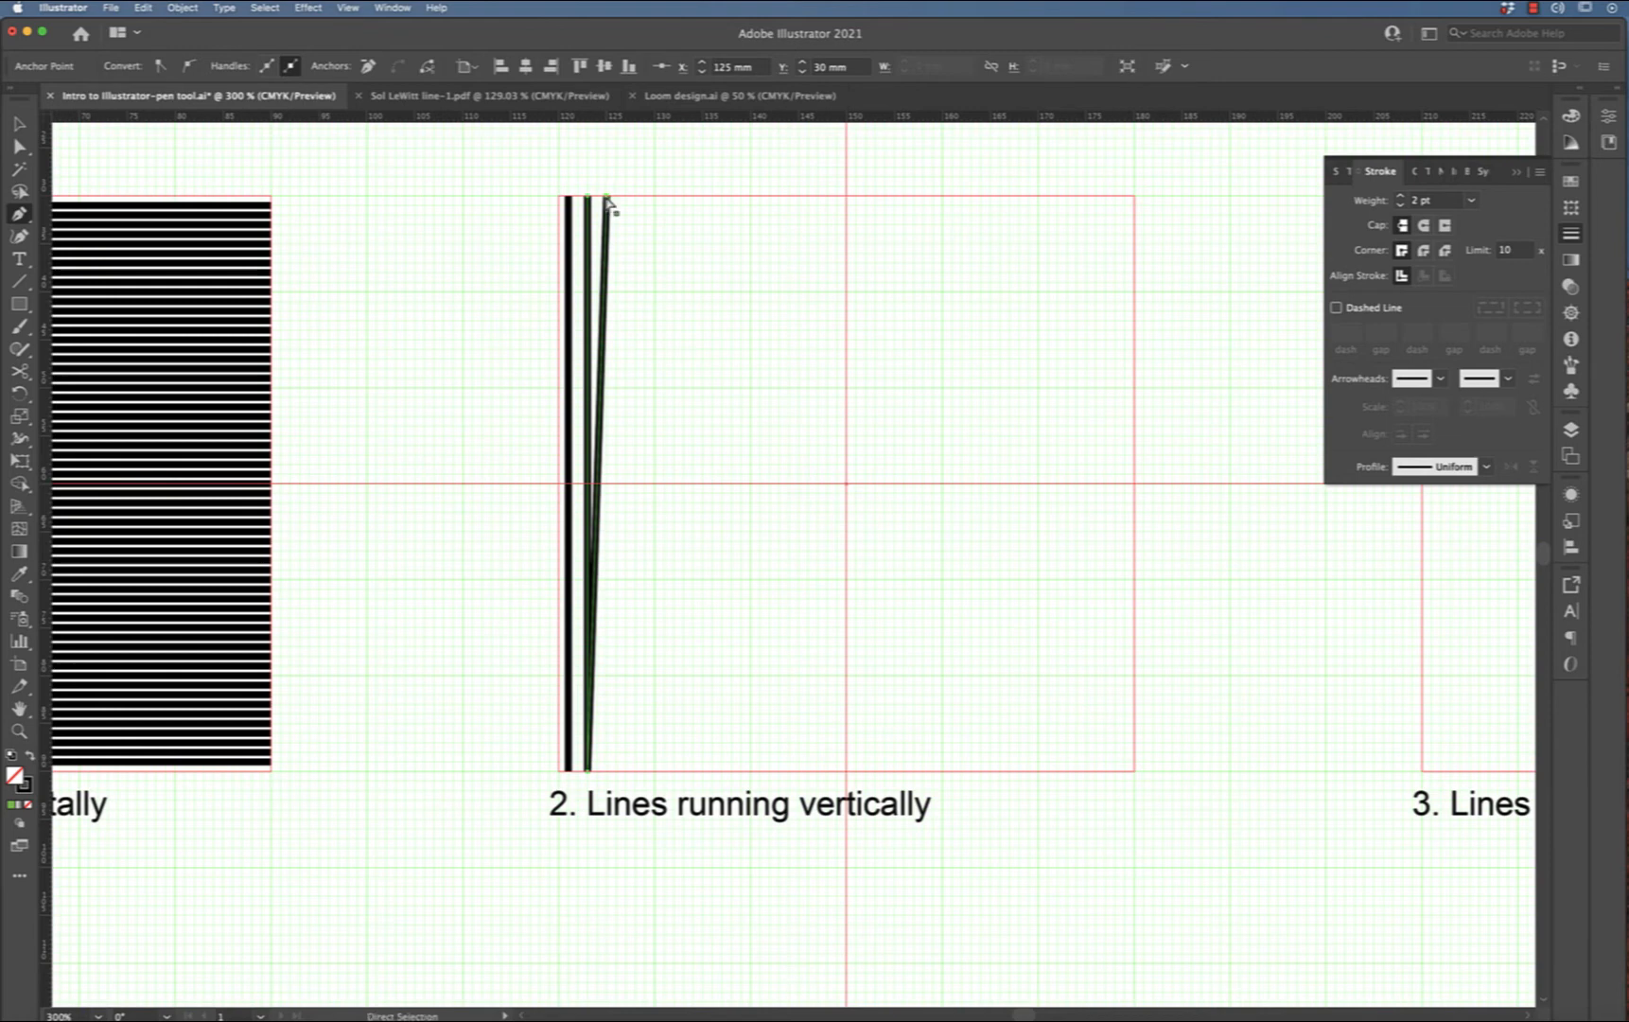
key(super+z)
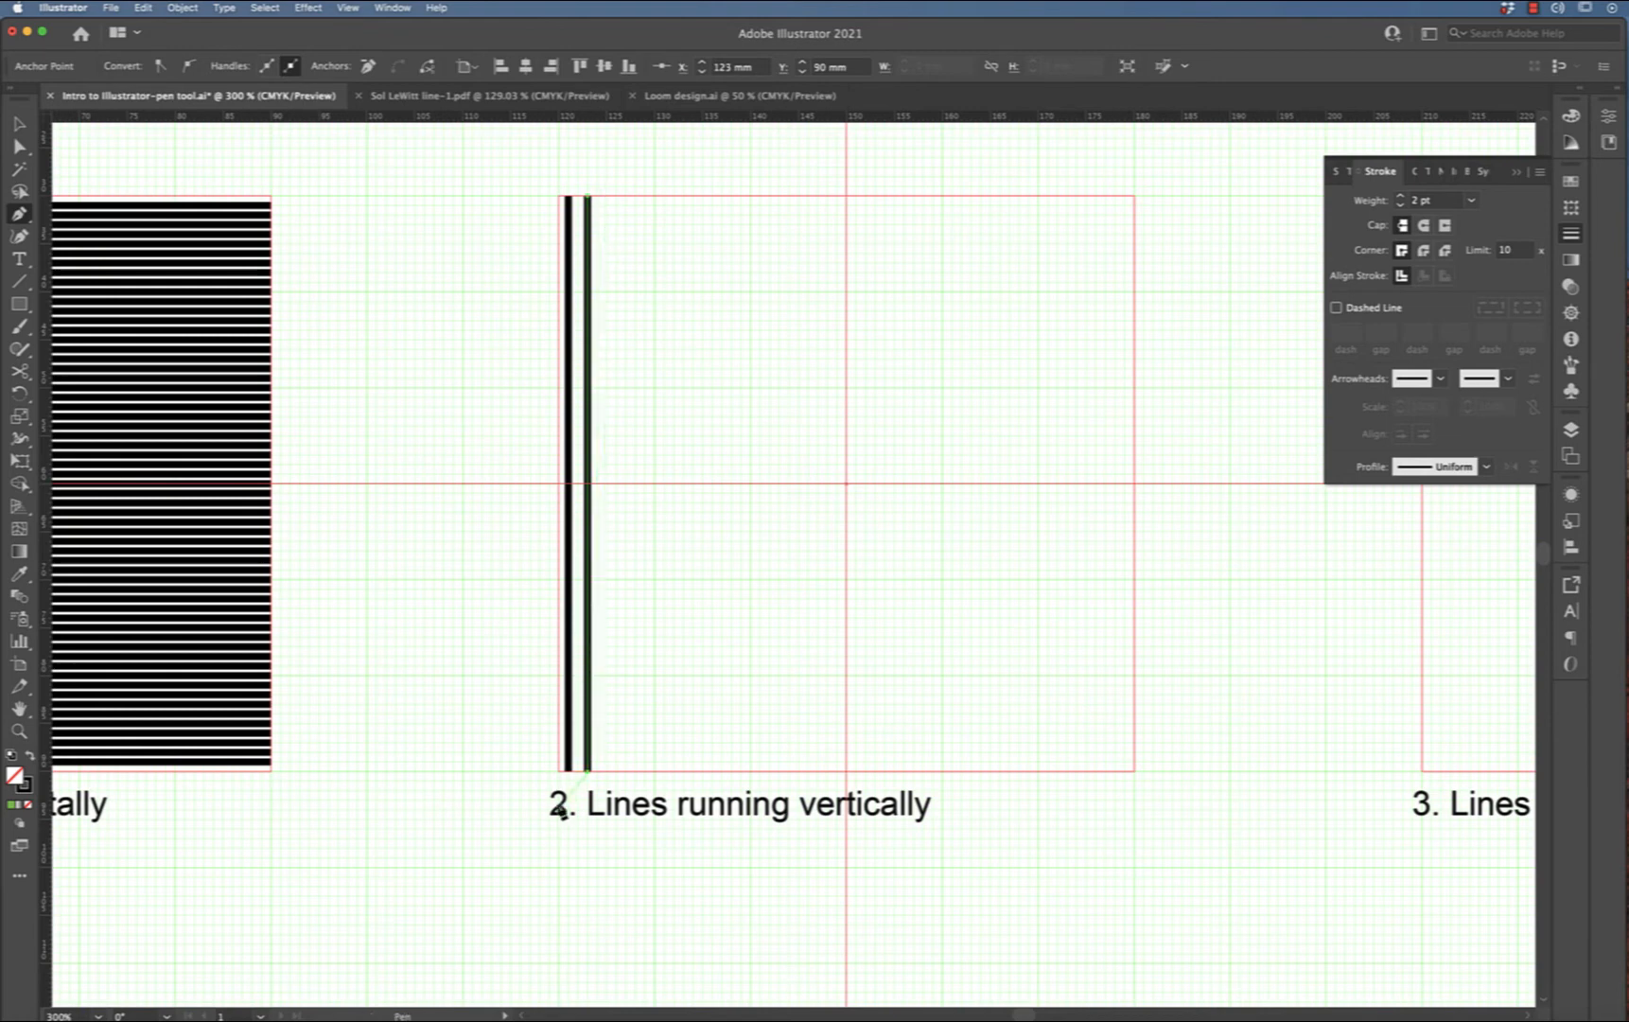
key(super)
super+click(502, 734)
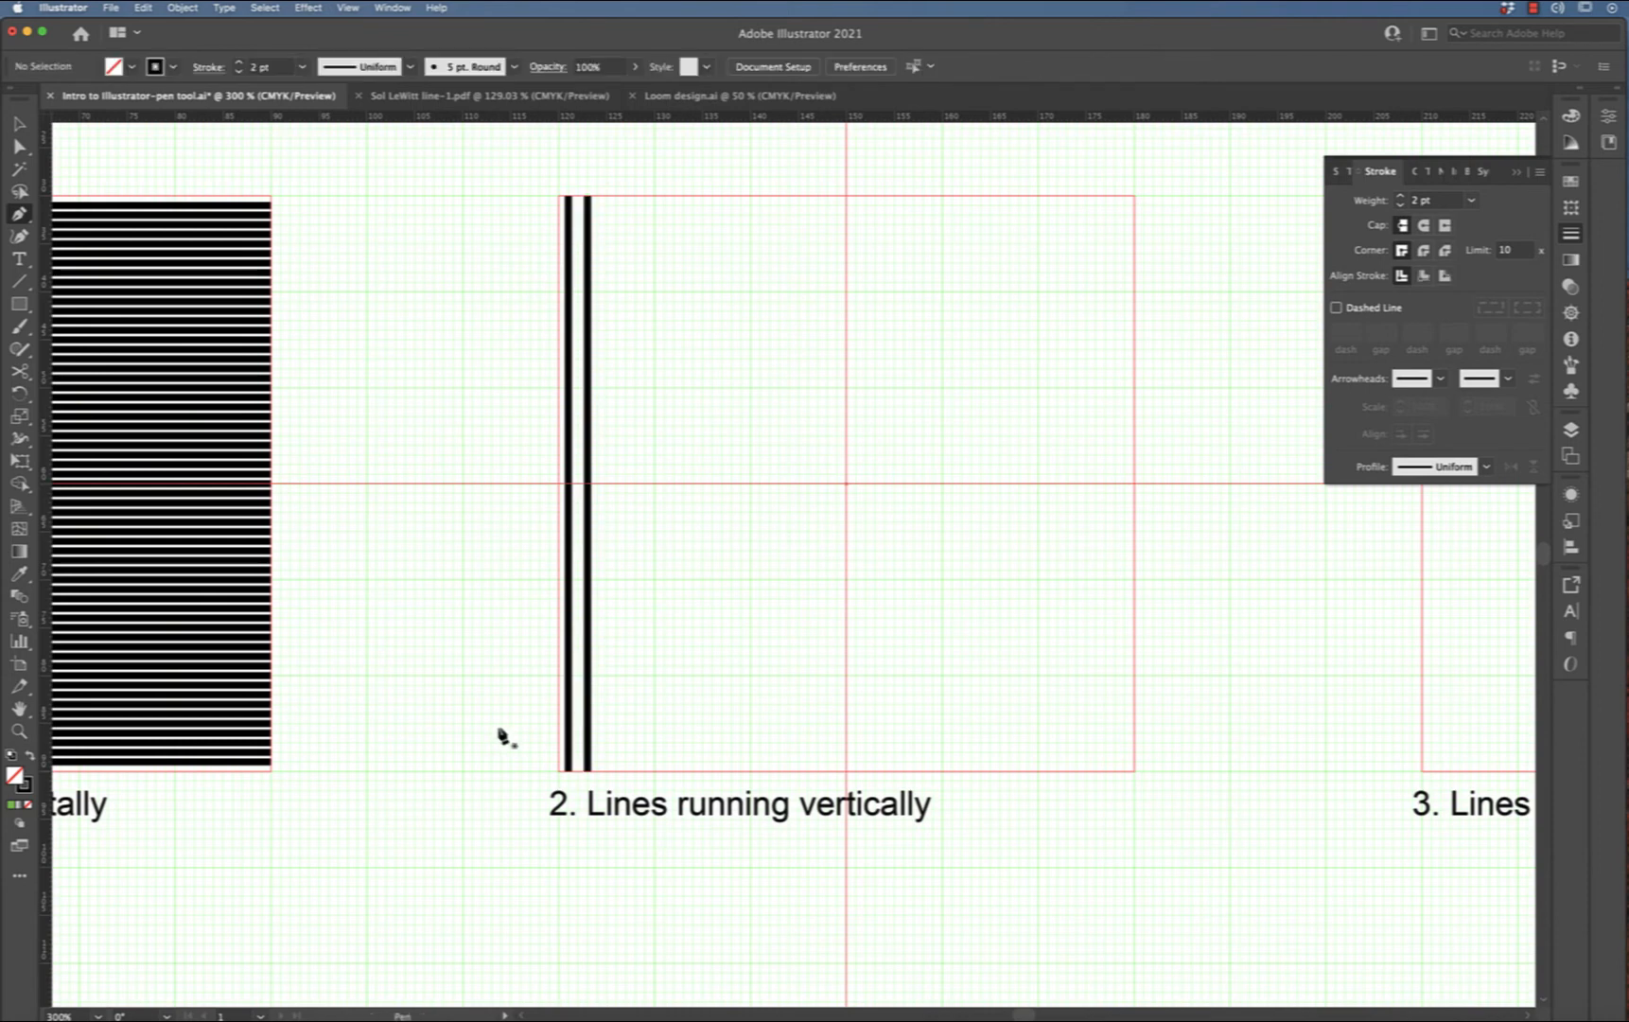
Select both vertical lines and duplicate them a short distance to the right
click(19, 123)
drag(524, 177, 691, 287)
key(super)
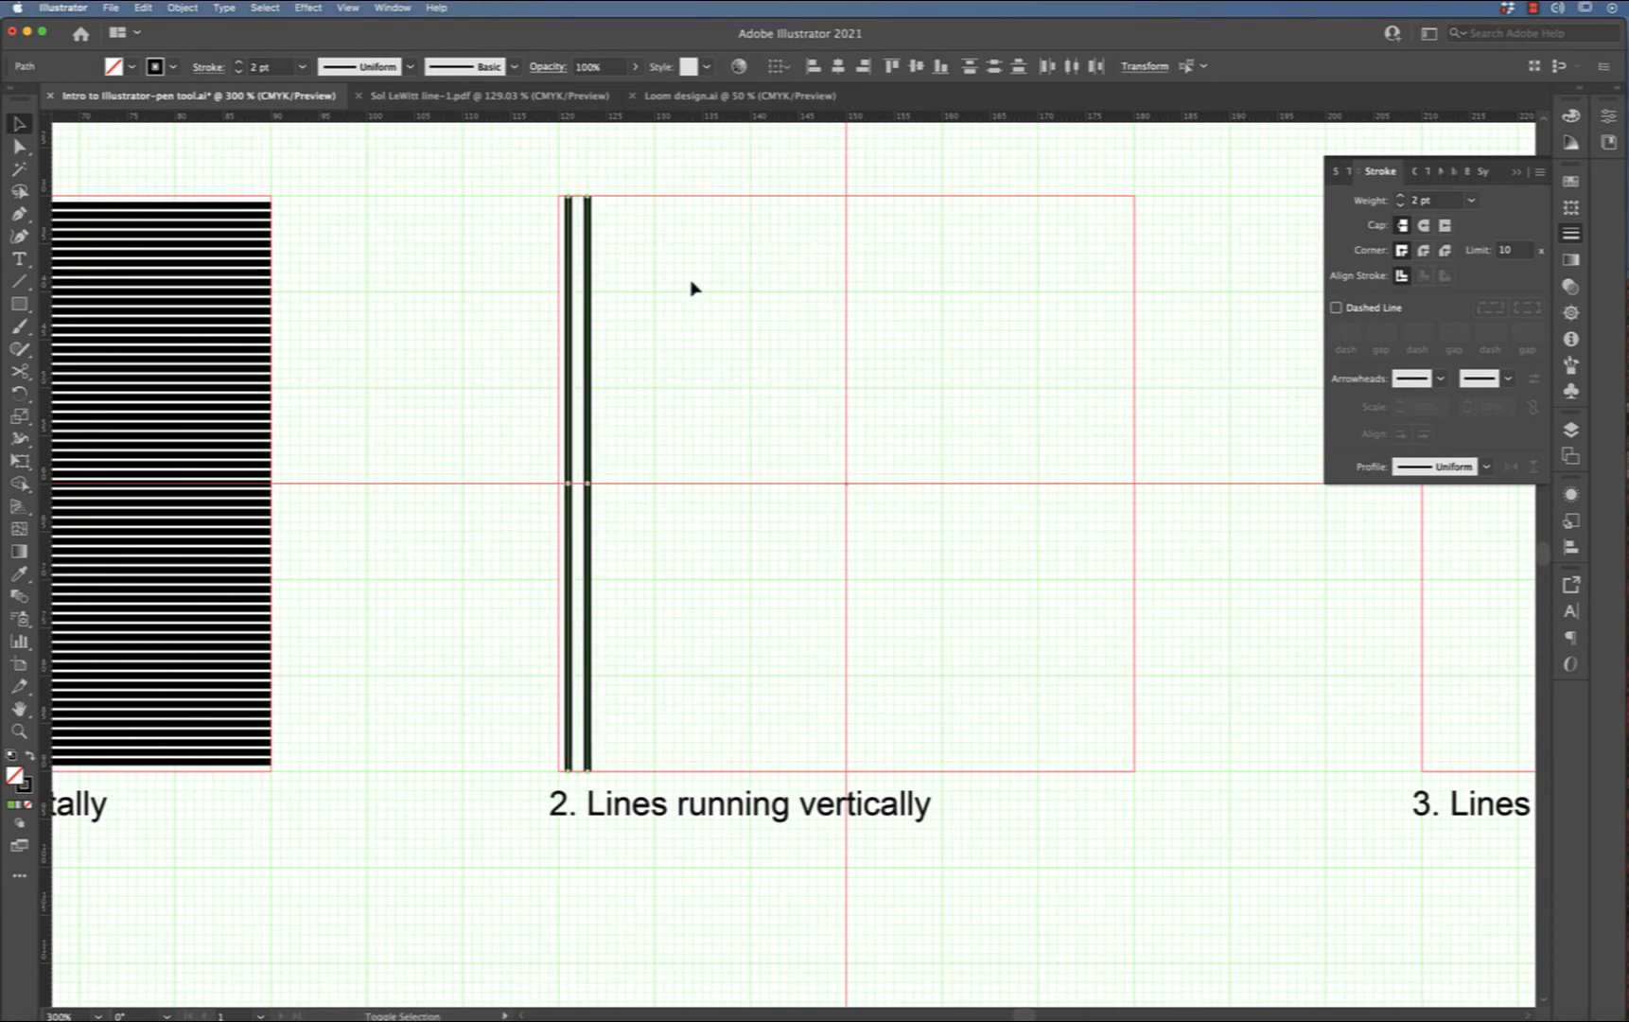
key(alt+shift+Right)
key(shift+Right)
key(shift+Right)
key(shift+Right)
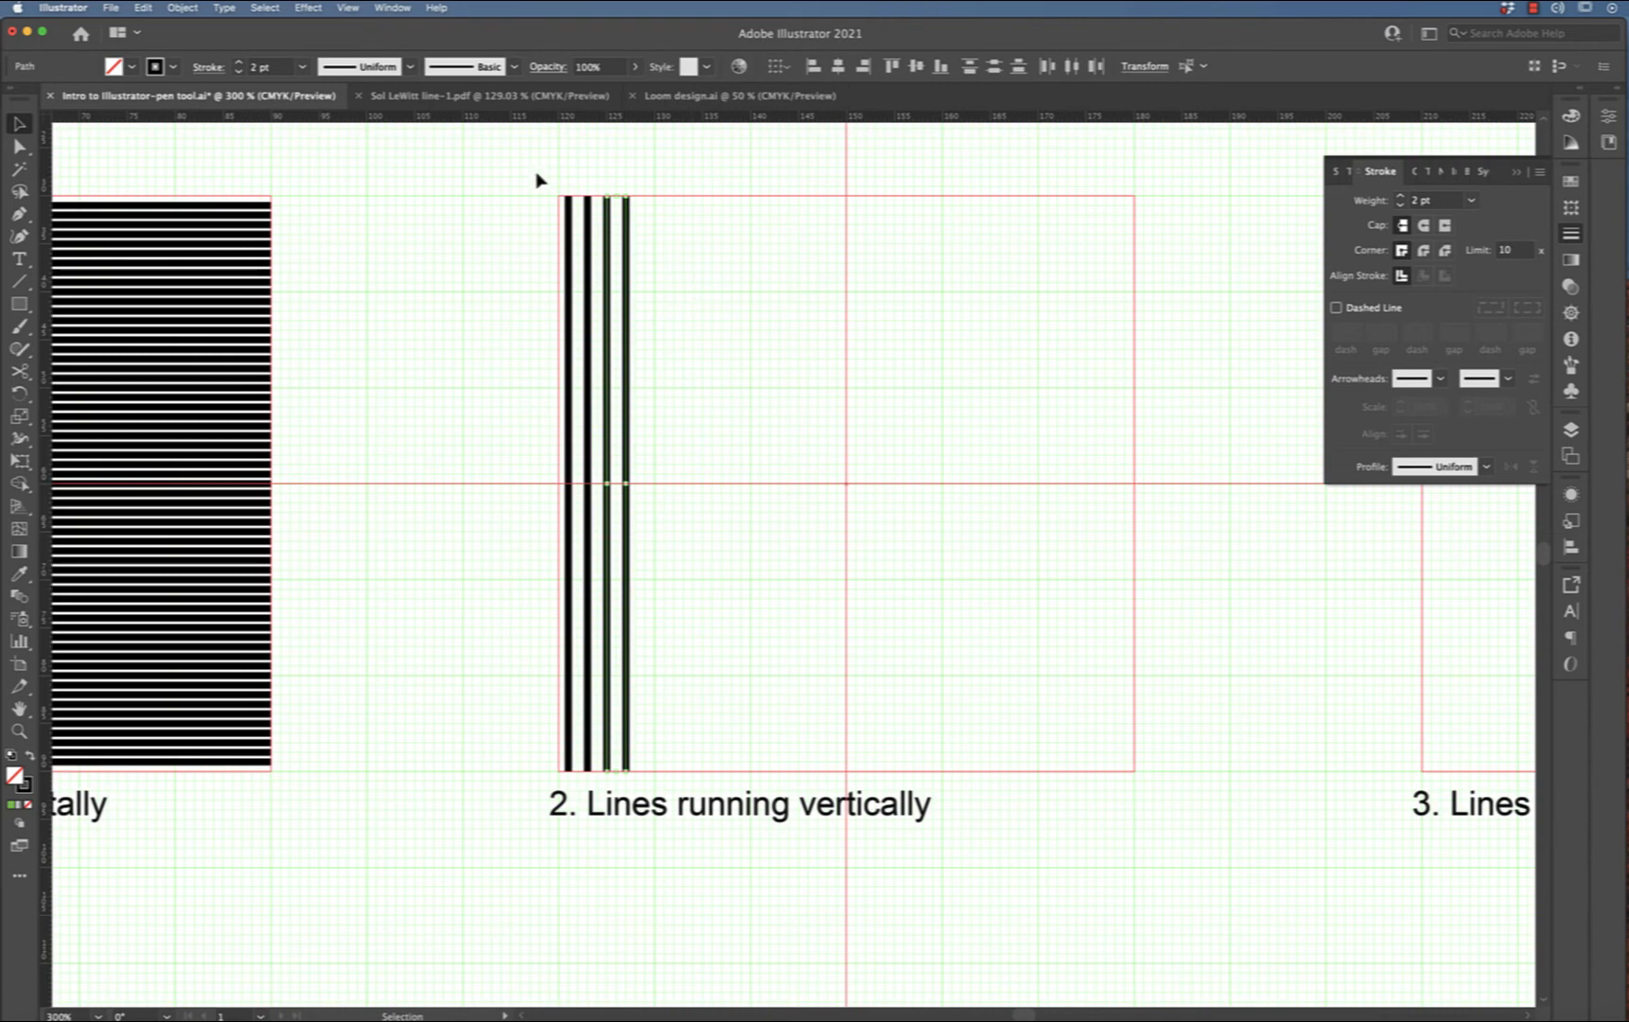
Select the four vertical lines and duplicate them further to the right
drag(531, 172, 687, 263)
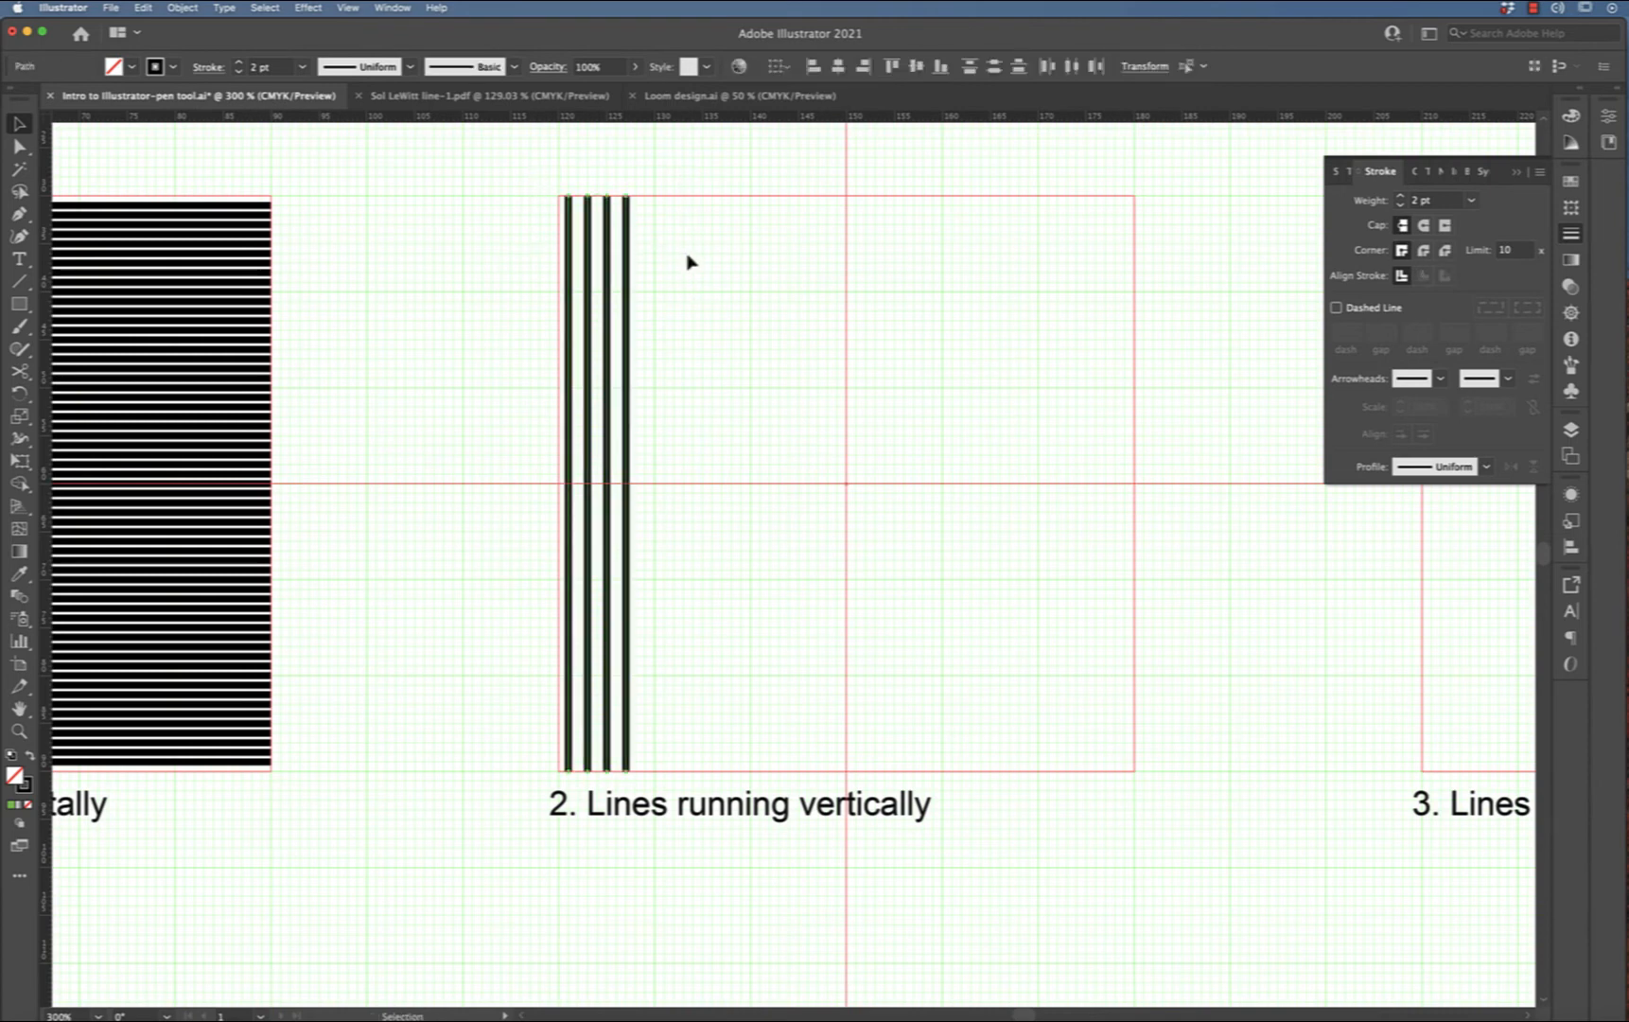
key(alt+shift+Right)
key(shift+Right)
key(shift+Right)
key(shift+Right)
key(shift+Right)
key(shift+Right)
key(shift+Right)
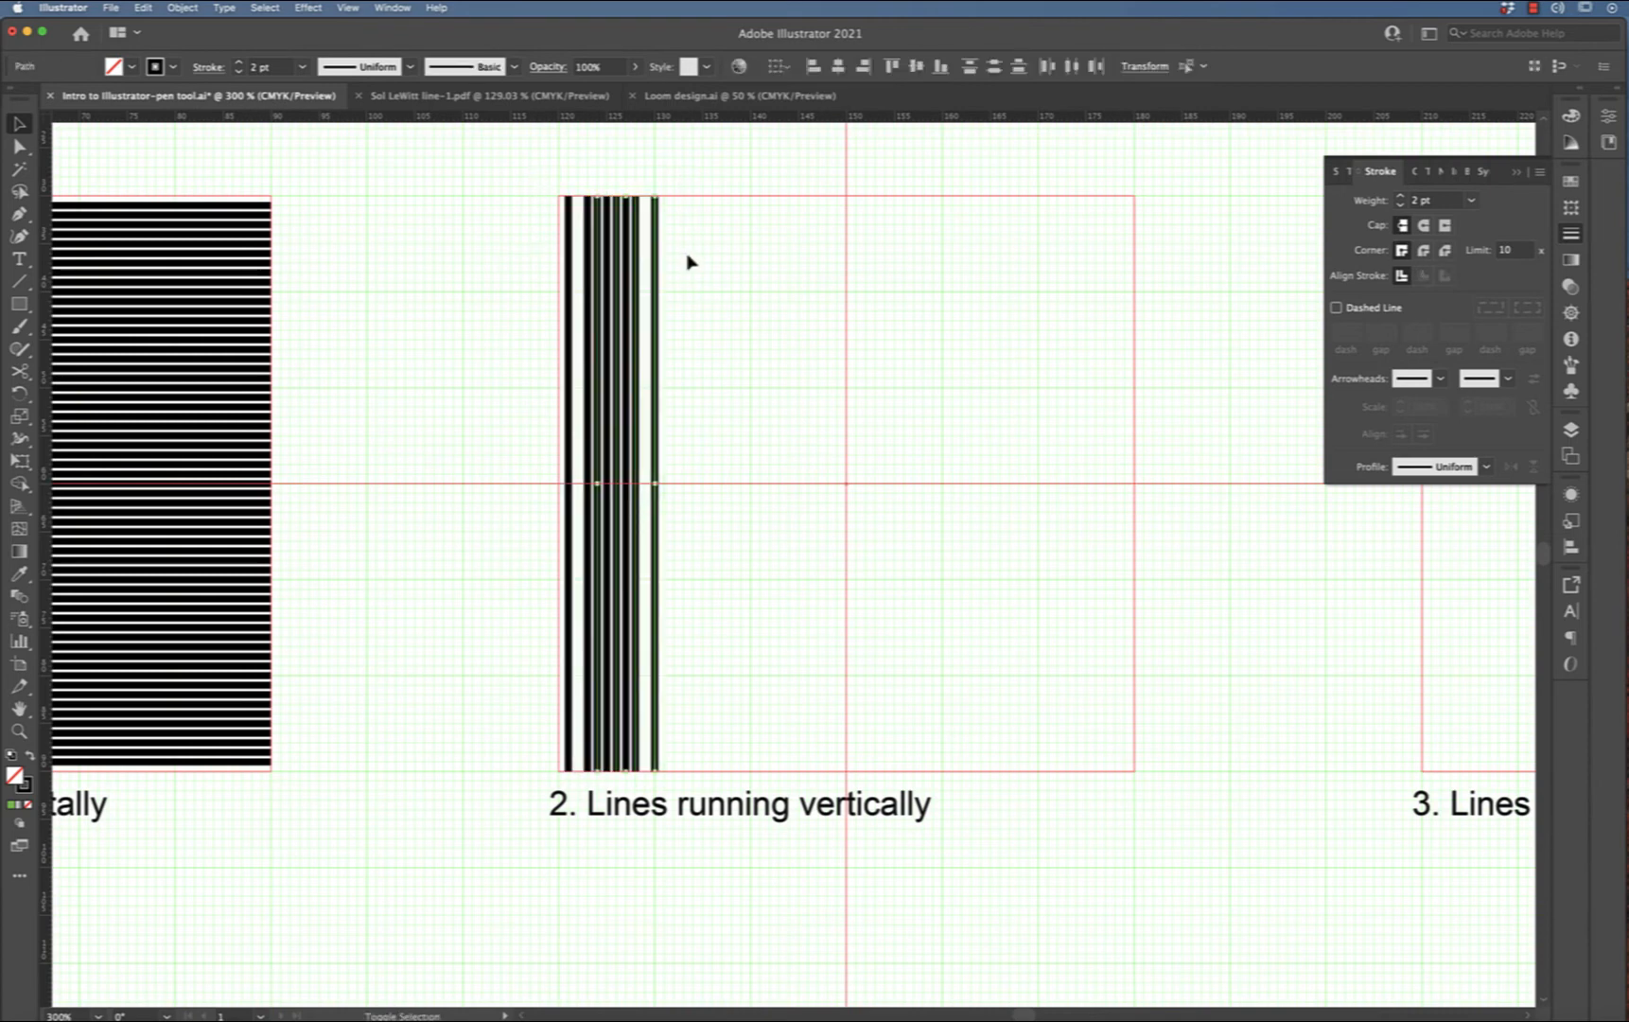
key(shift+Right)
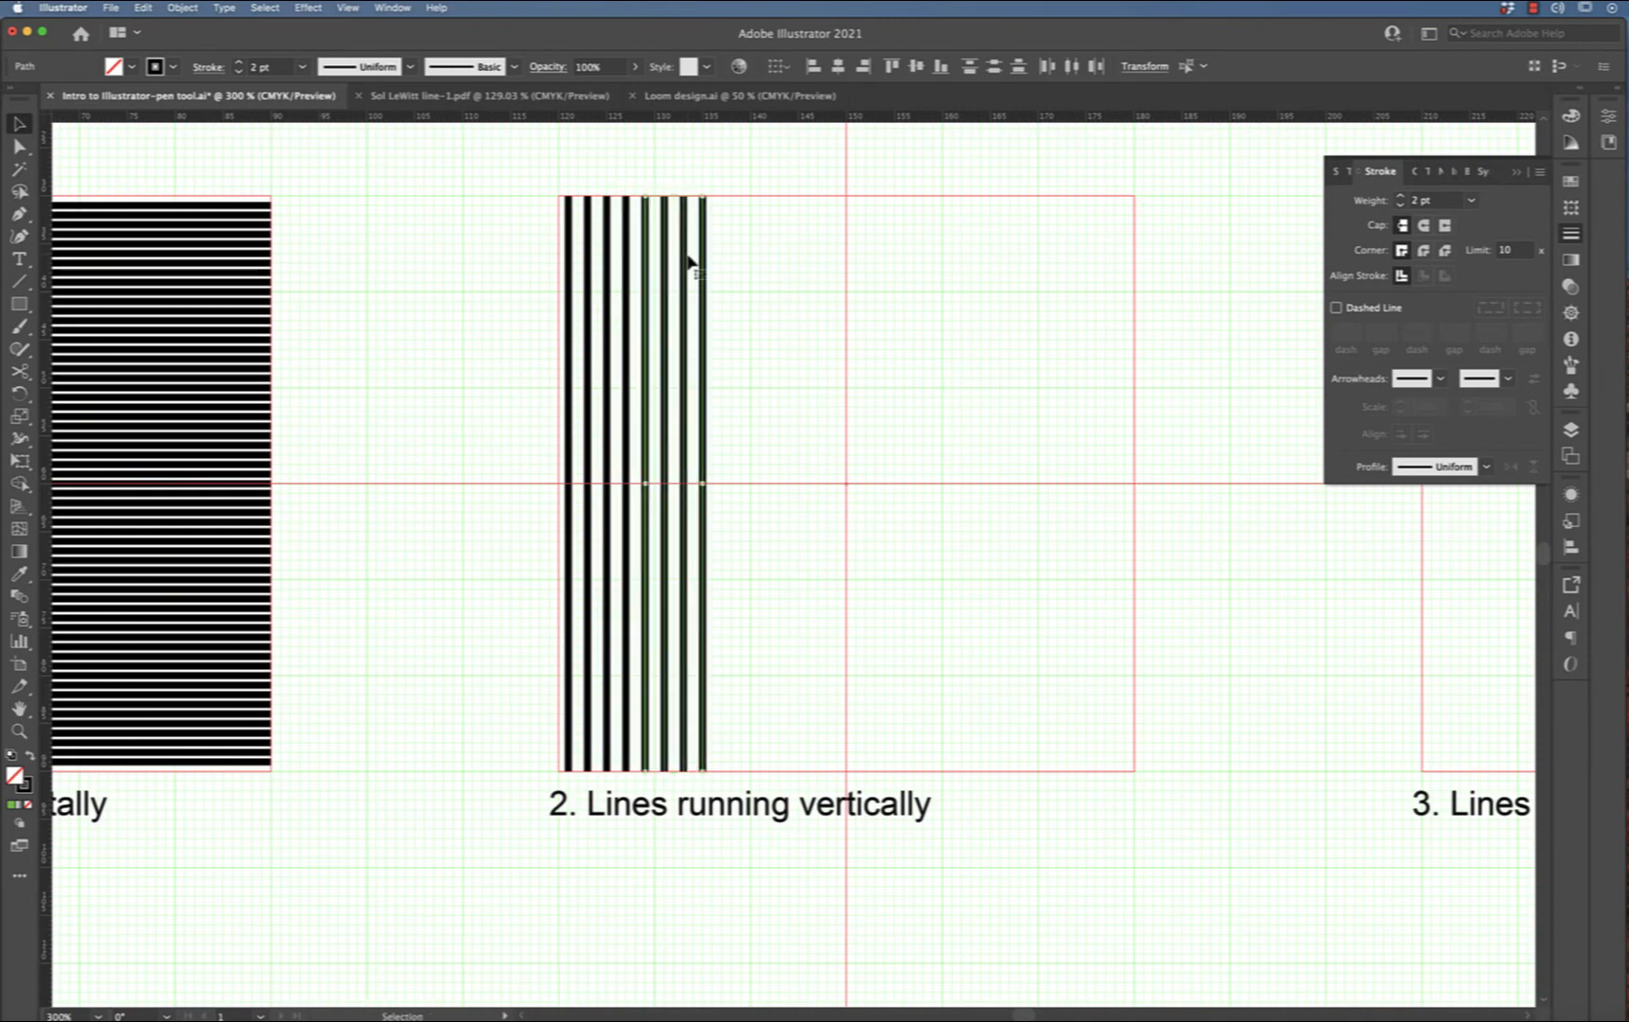
Copy the eight vertical lines, paste them in front and shift the copies to the right
drag(532, 177, 839, 305)
key(super+c)
key(super+f)
key(shift+Right)
key(shift+Right)
key(shift+Right)
key(shift+Right)
key(shift+Right)
key(shift+Right)
key(shift+Right)
key(shift+Right)
key(shift+Right)
key(shift+Right)
key(shift+Right)
key(shift+Right)
key(shift+Right)
key(shift+Right)
key(shift+Right)
key(shift+Right)
Copy all the vertical lines, paste in front and shift them right until the square is filled
drag(535, 180, 1030, 260)
key(super+c)
key(super+f)
key(shift+Right)
key(shift+Right)
key(shift+Right)
key(shift+Right)
key(shift+Right)
key(shift+Right)
key(shift+Right)
key(shift+Right)
key(shift+Right)
key(shift+Right)
key(shift+Right)
key(shift+Right)
key(shift+Right)
key(shift+Right)
key(shift+Right)
key(shift+Right)
key(shift+Right)
key(shift+Right)
key(shift+Right)
key(shift+Right)
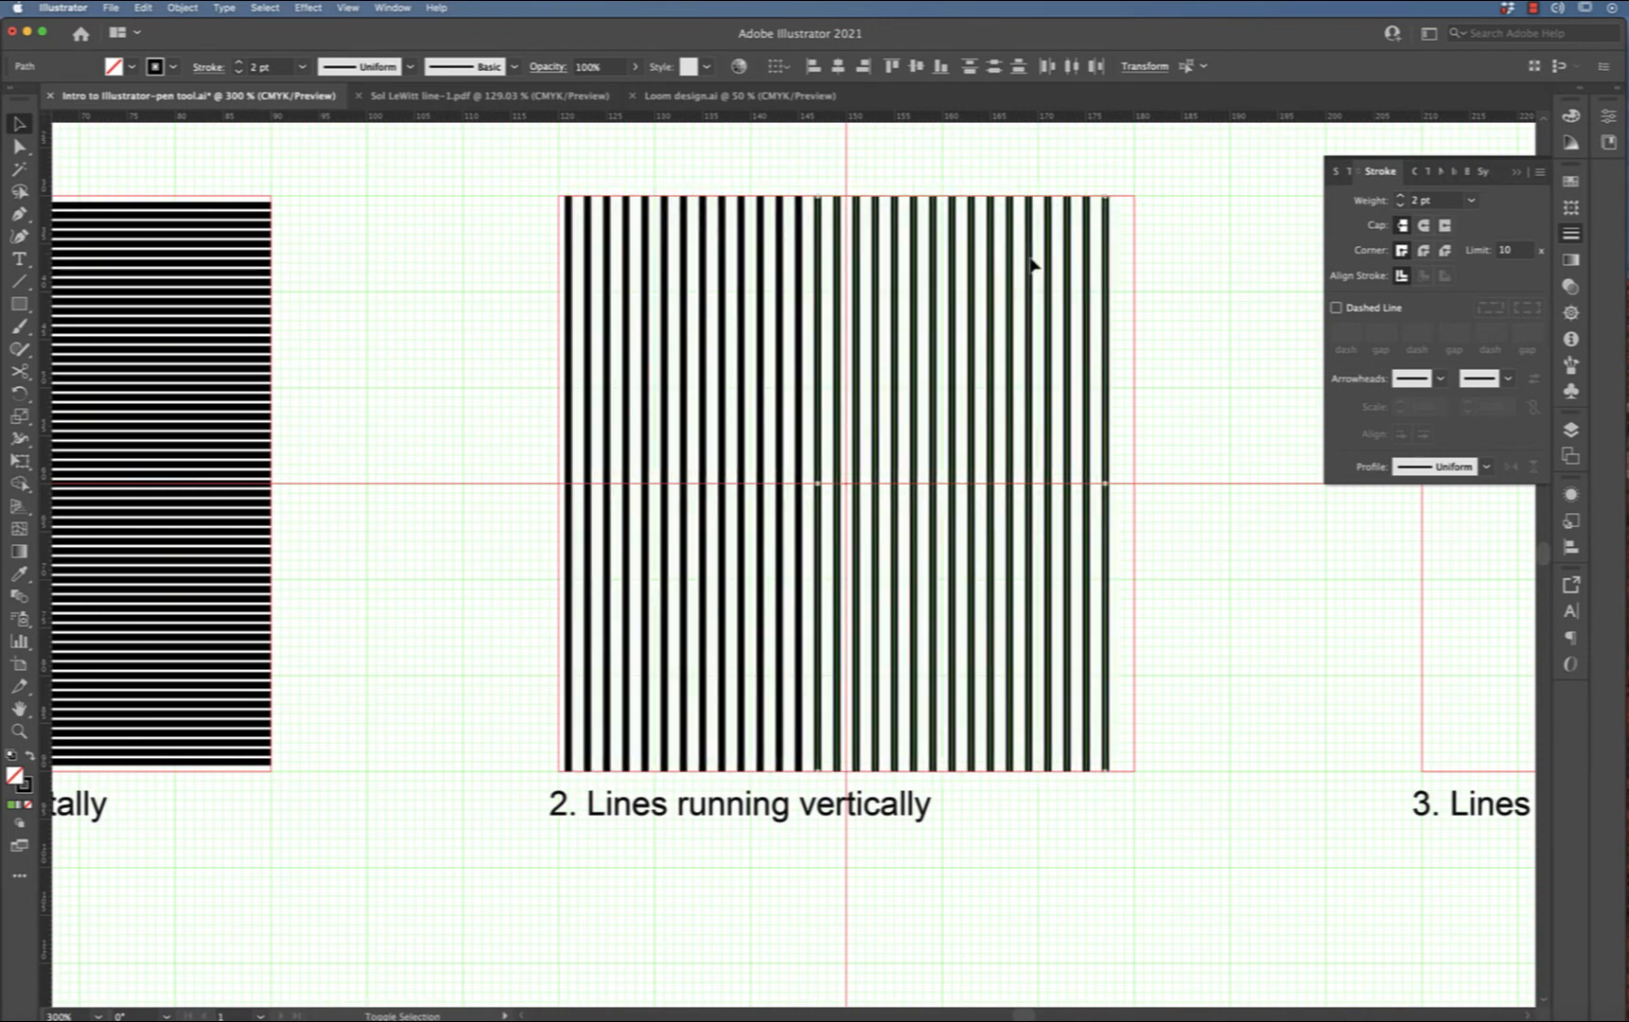
Select and delete the extra vertical lines sticking out past the square's right edge
click(1235, 162)
drag(1214, 187, 1142, 242)
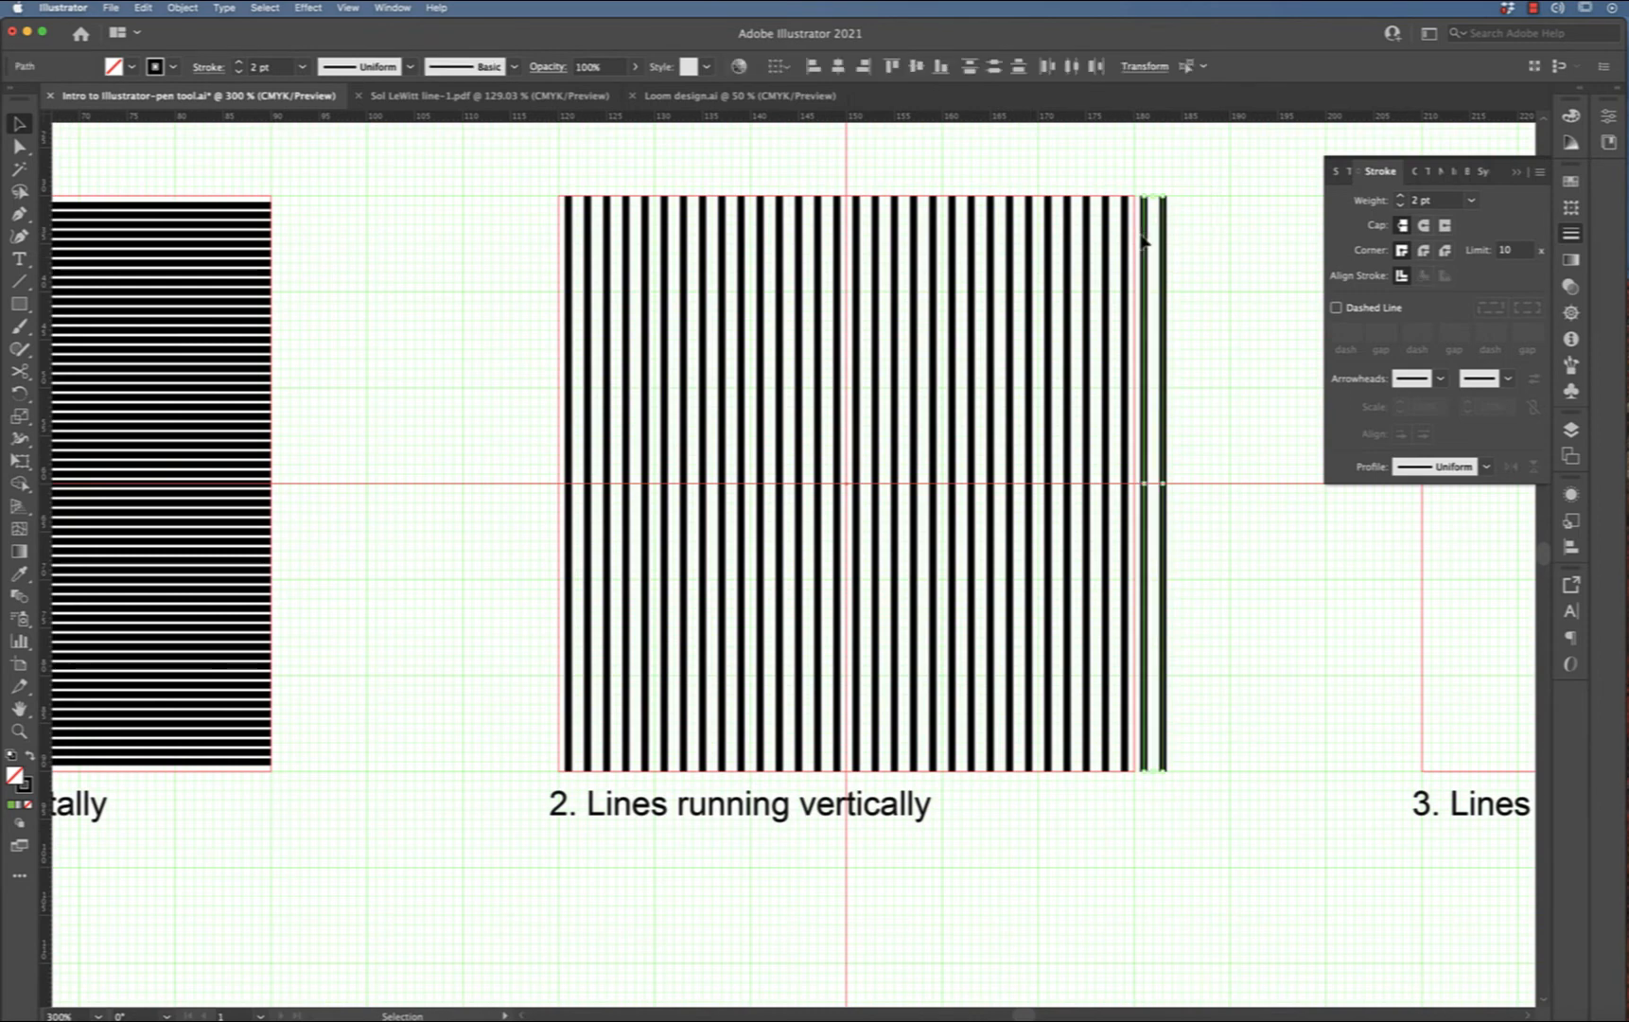
key(Delete)
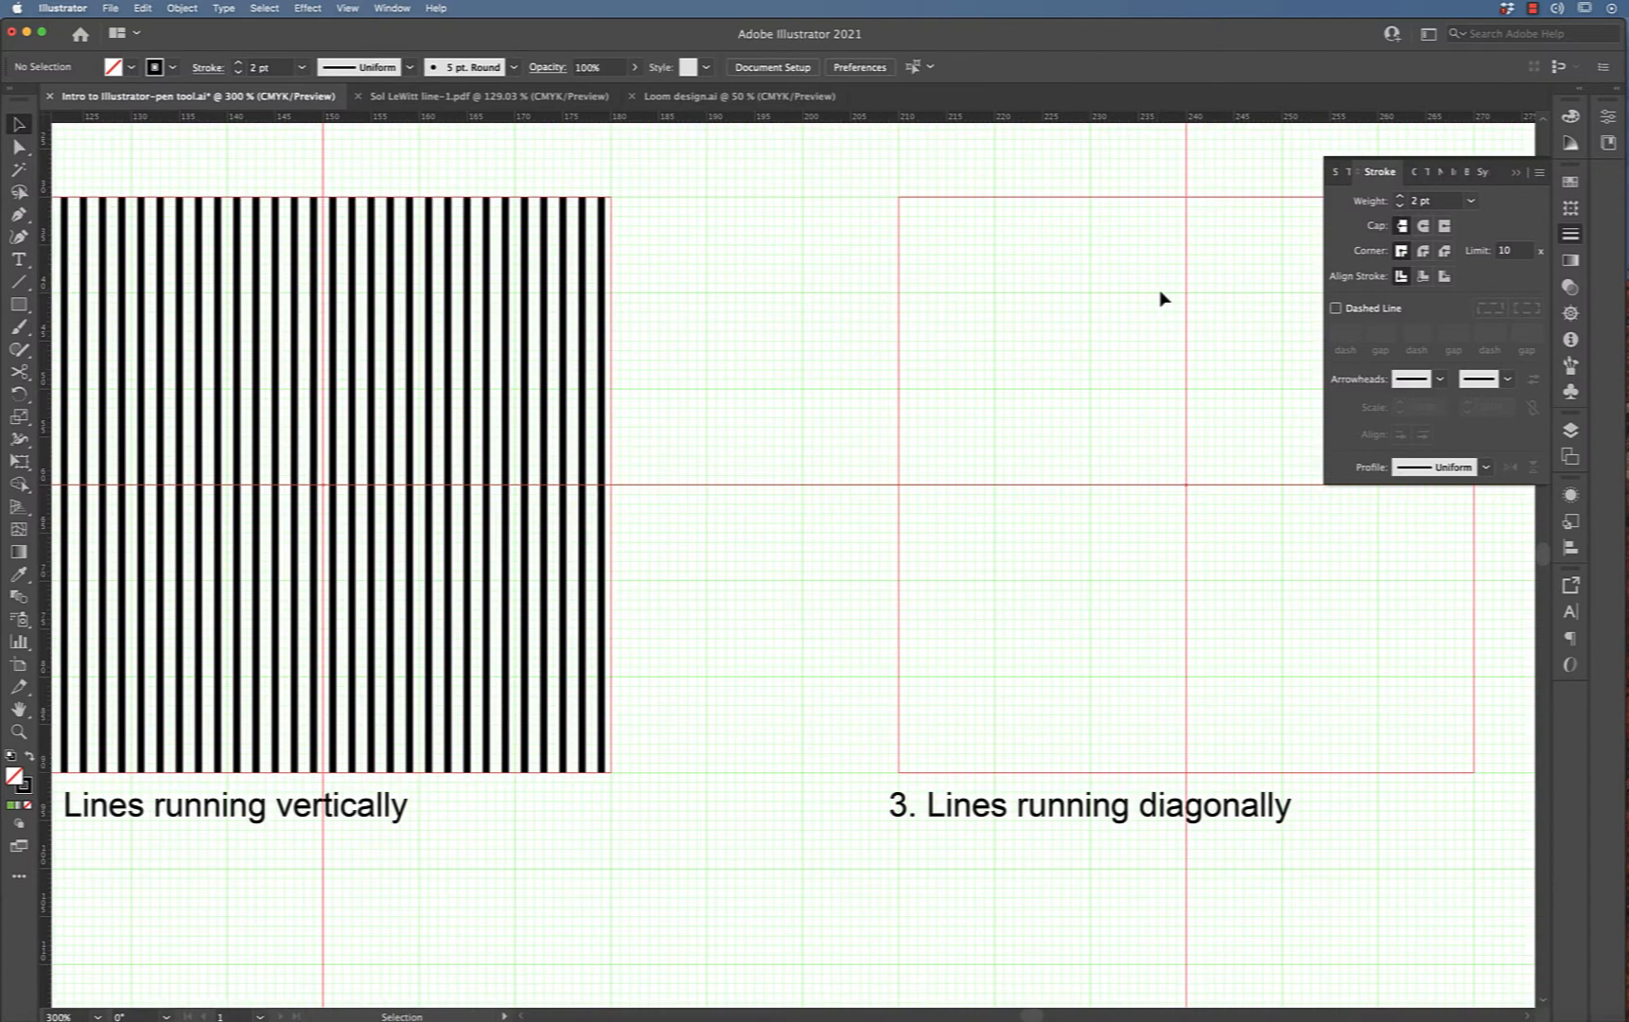
Draw a diagonal line across the third square from its bottom-left to its top-right corner with the Pen tool
scroll(1160, 295, right, 3)
scroll(1163, 297, right, 1)
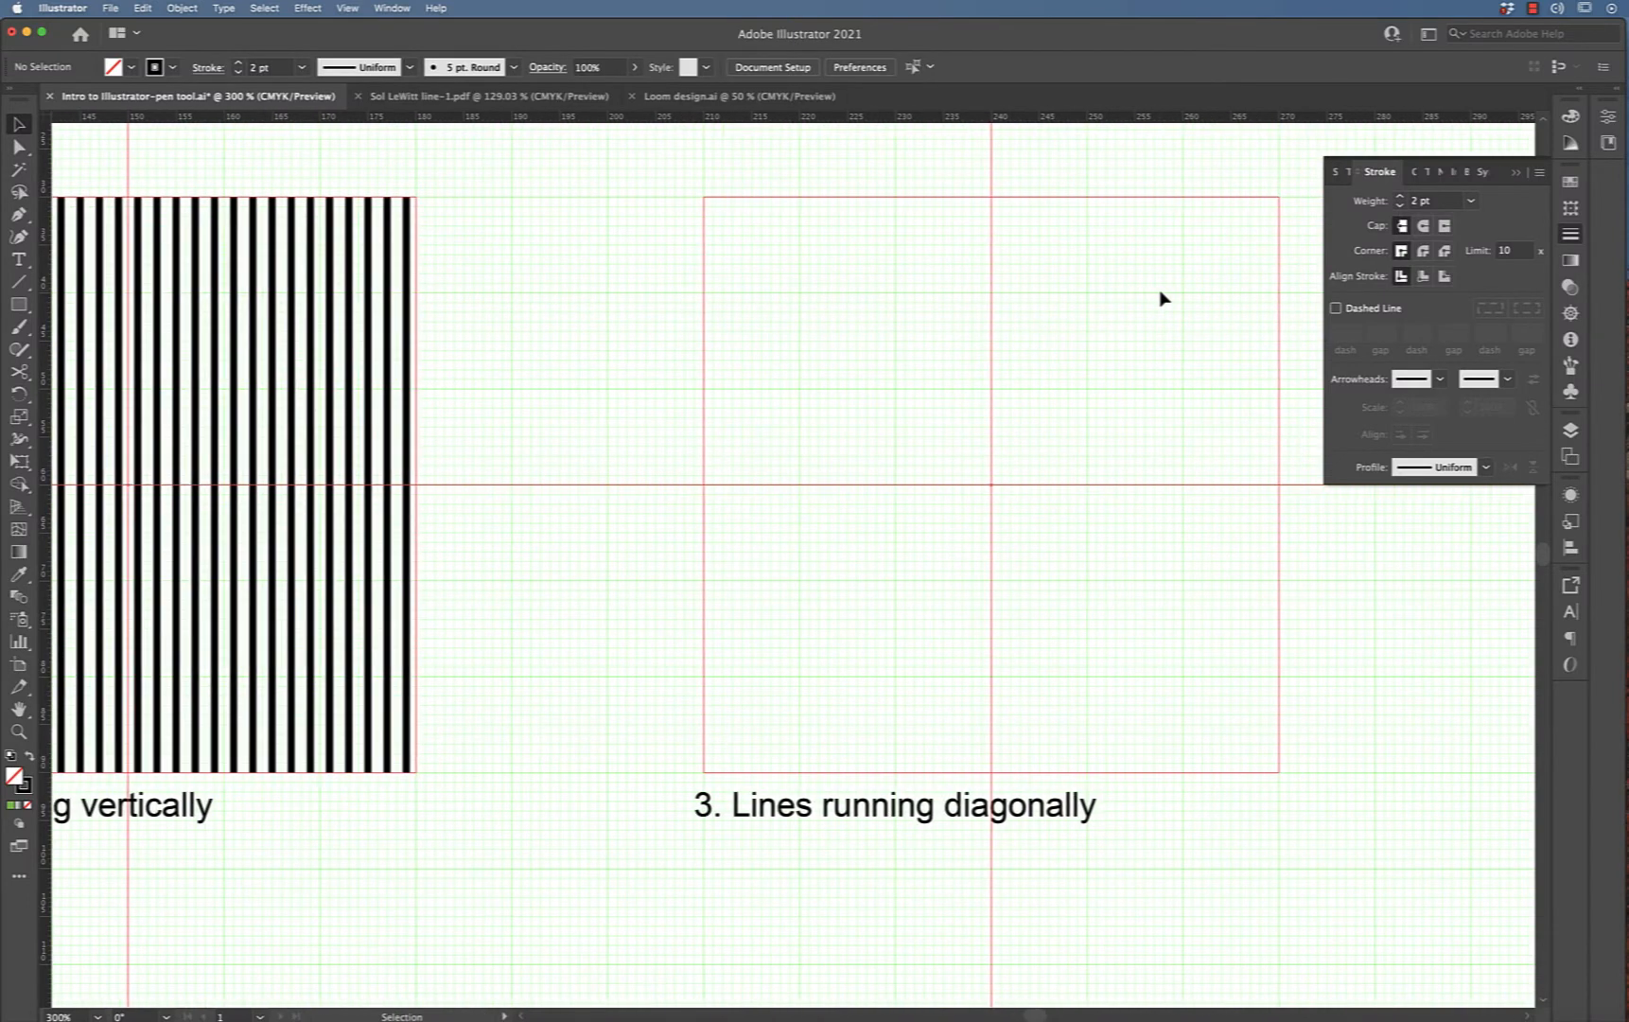
scroll(1163, 298, right, 5)
key(p)
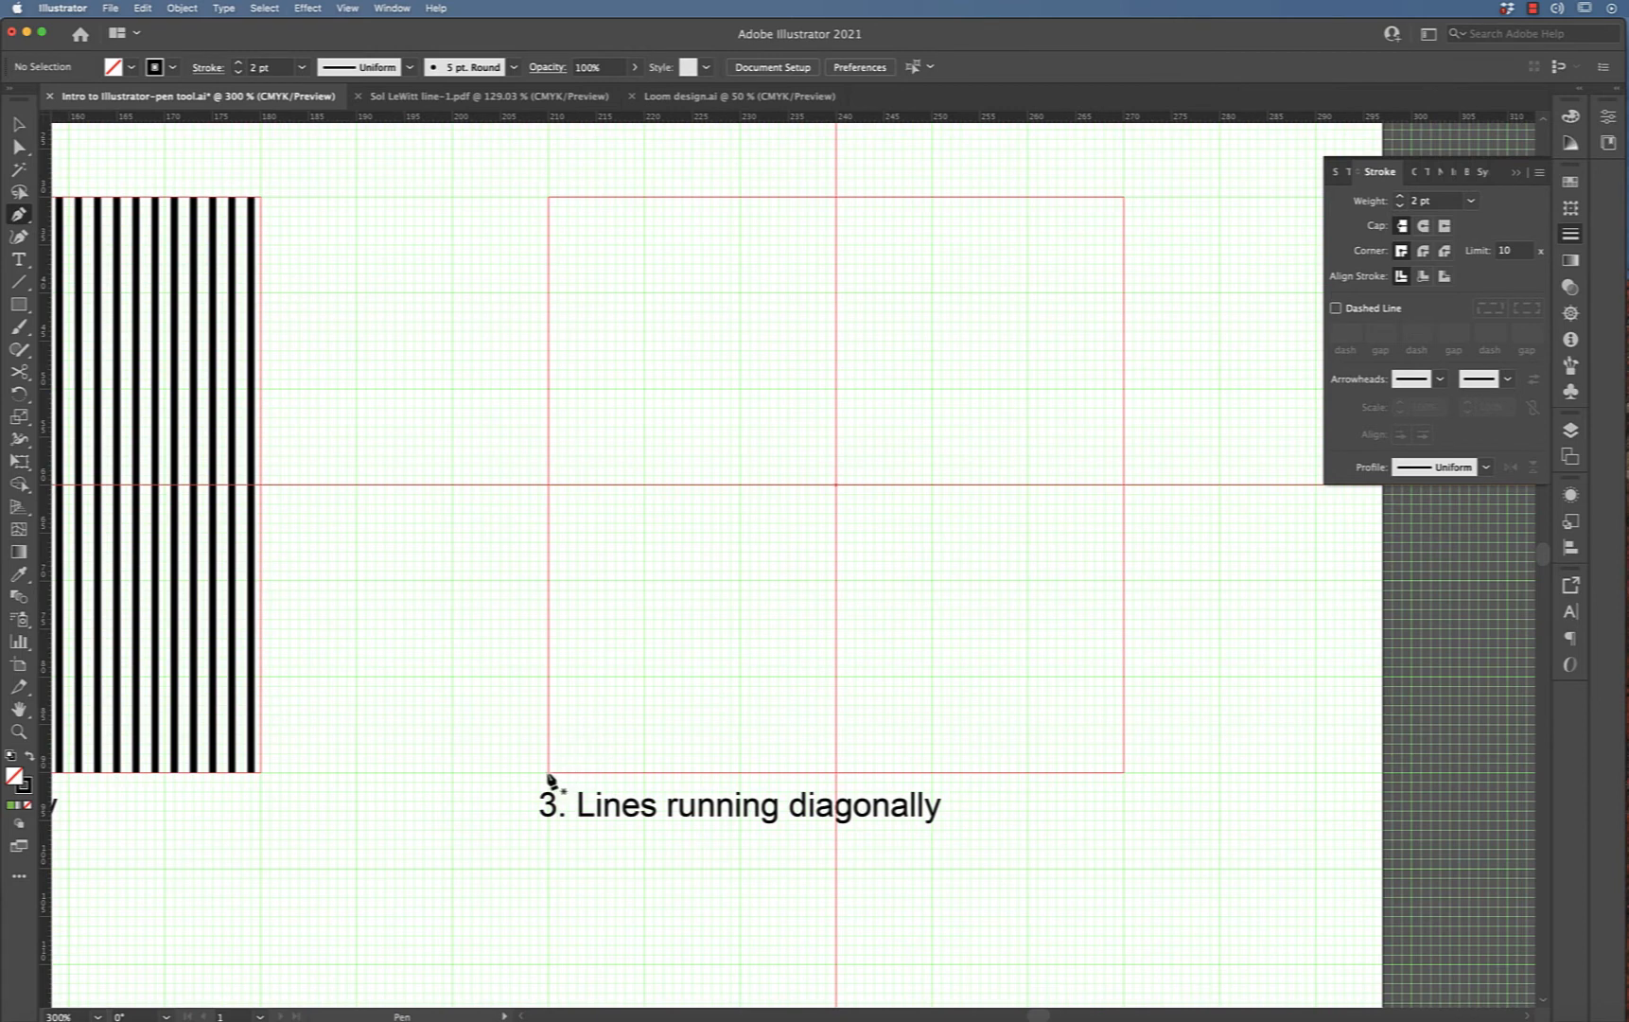
click(549, 773)
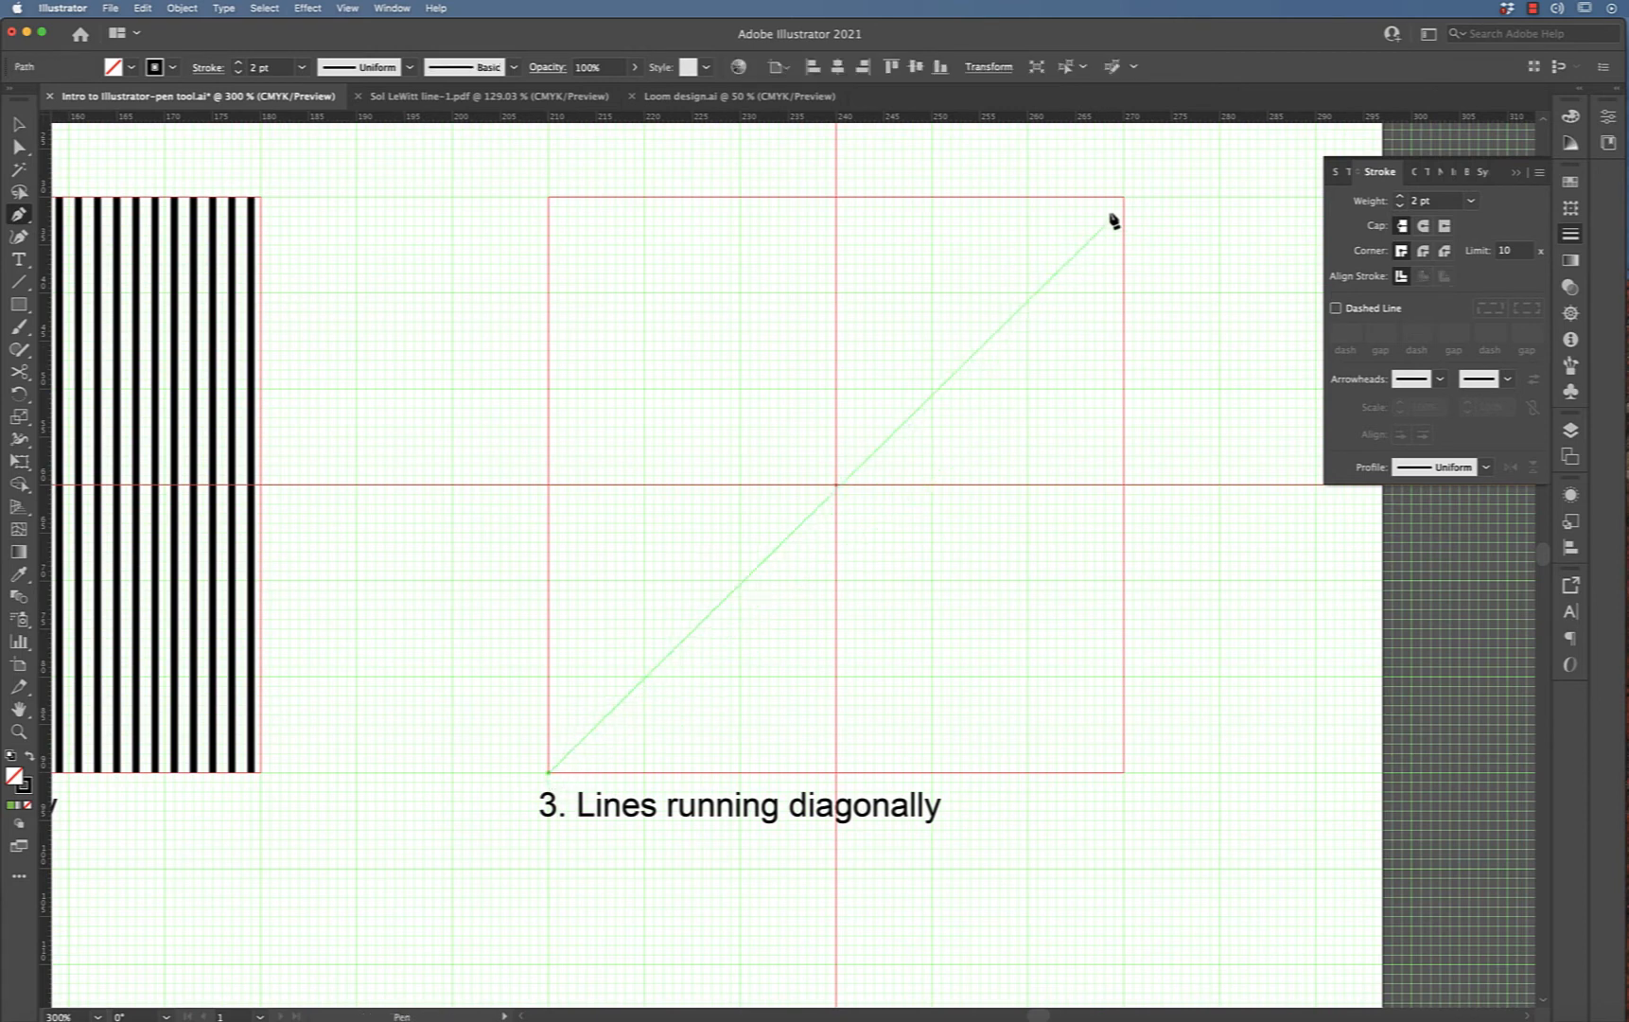
click(1124, 198)
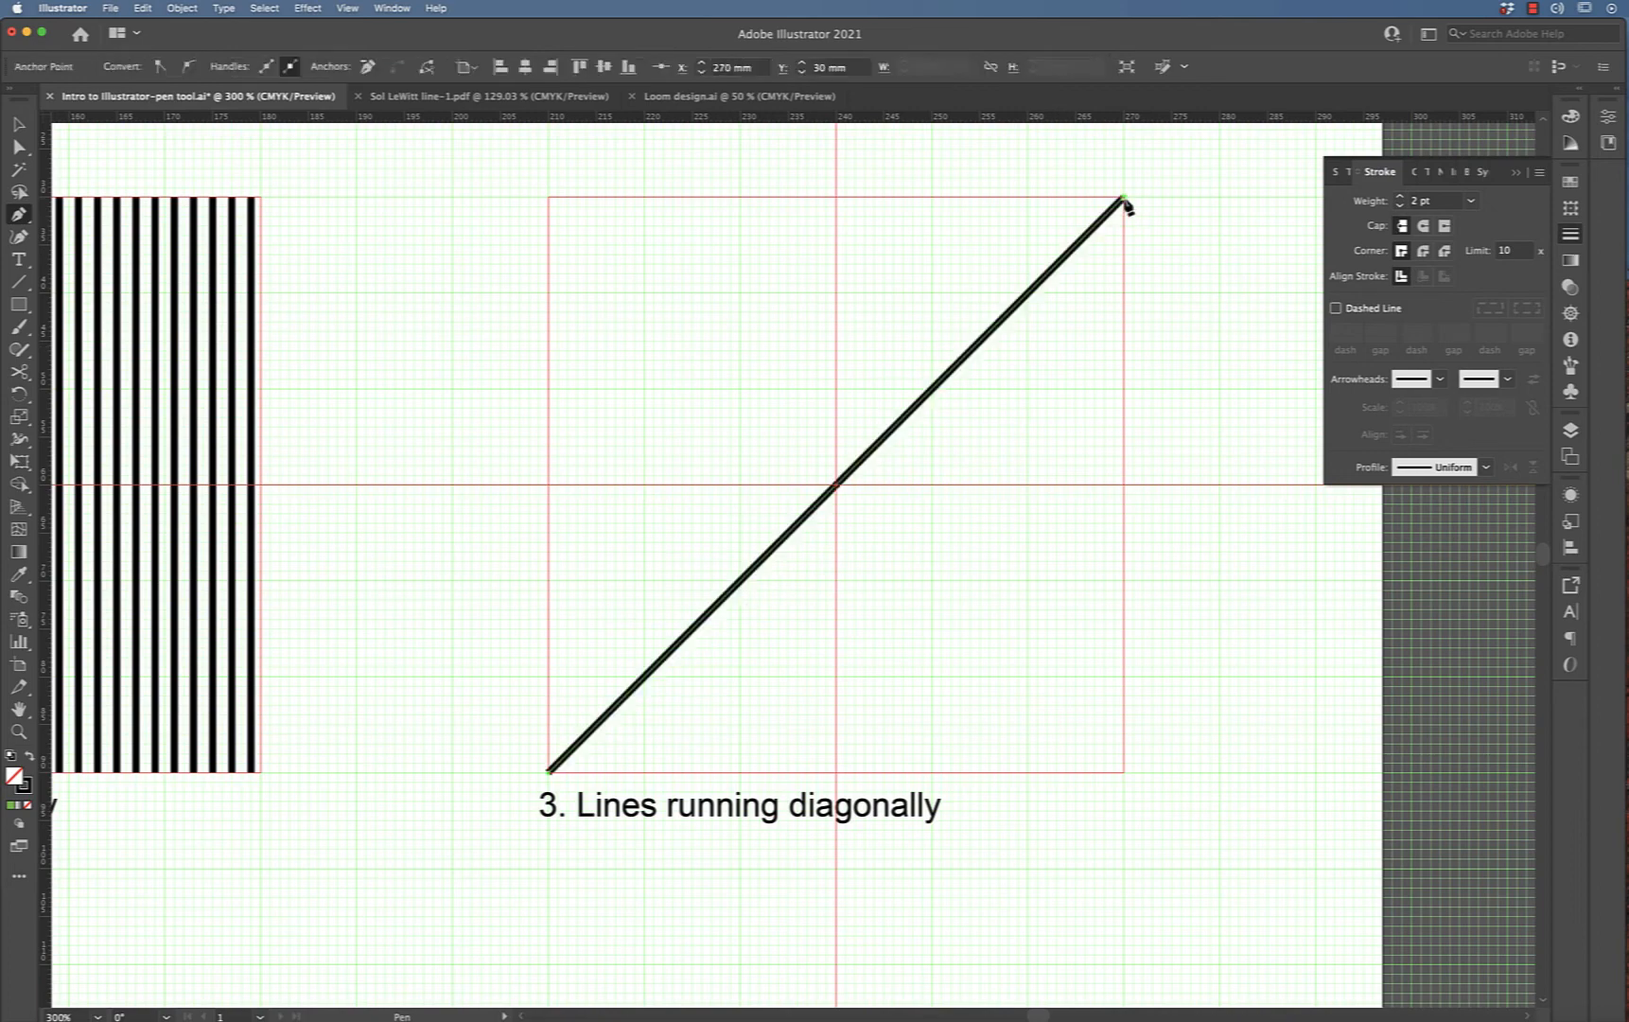
key(super)
key(super+equal)
key(super+equal)
key(super+equal)
key(super+equal)
key(super+equal)
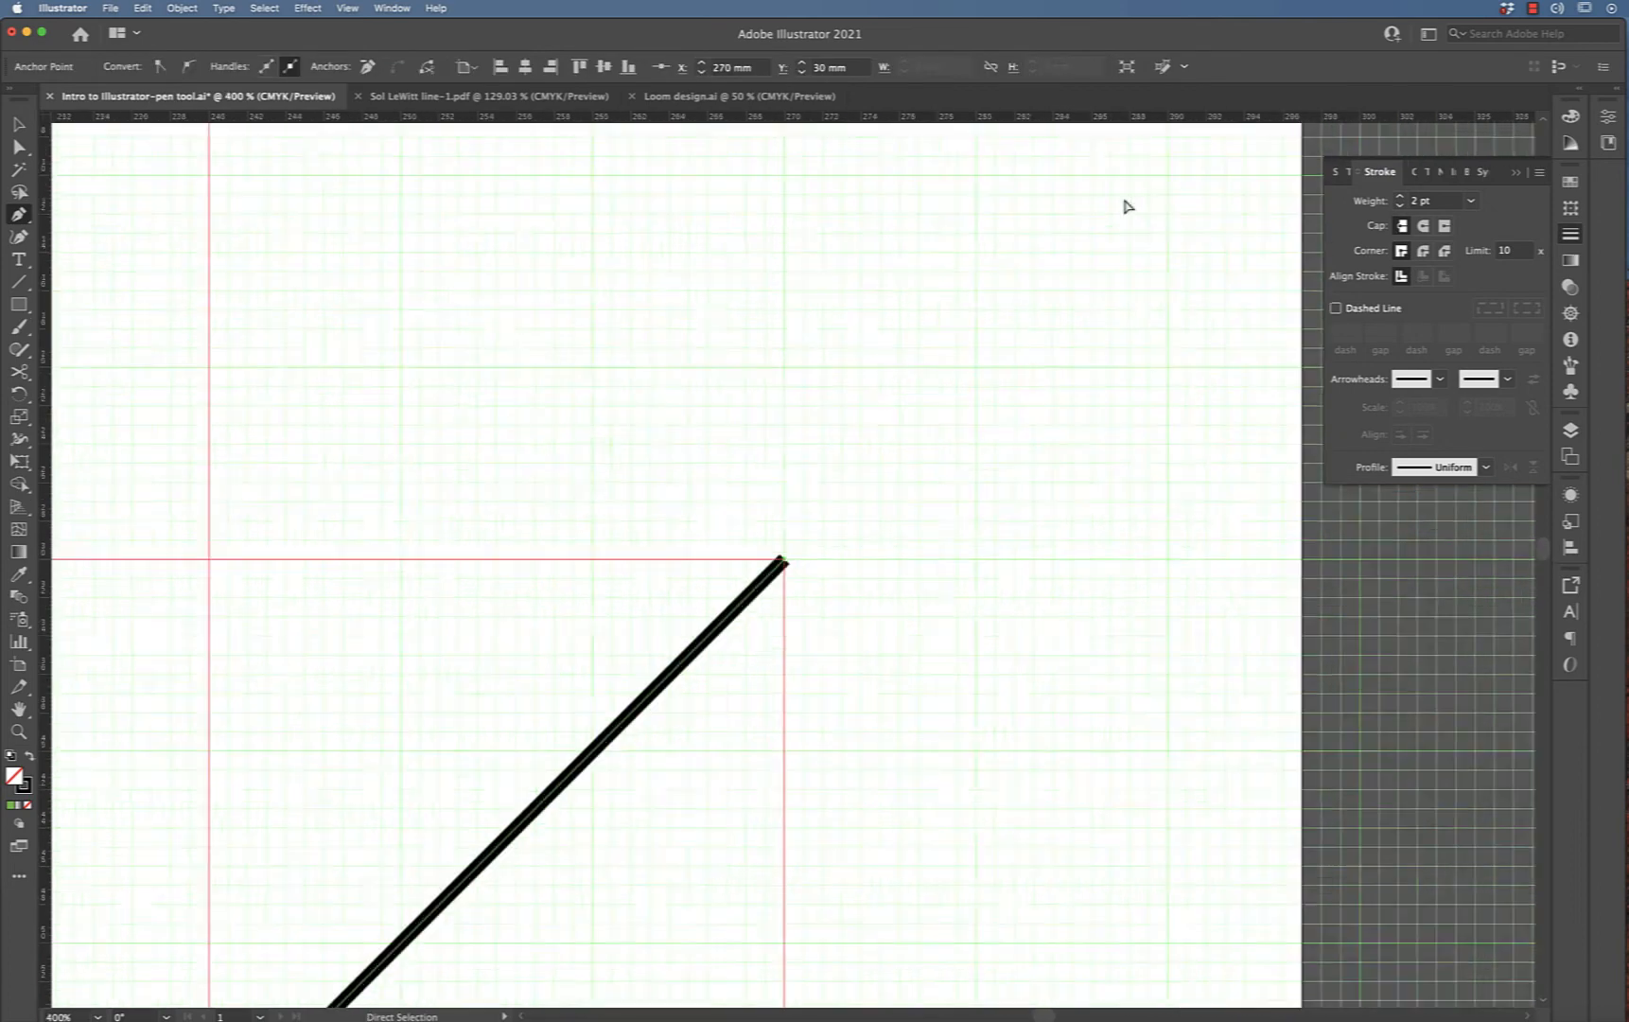
scroll(928, 565, down, 5)
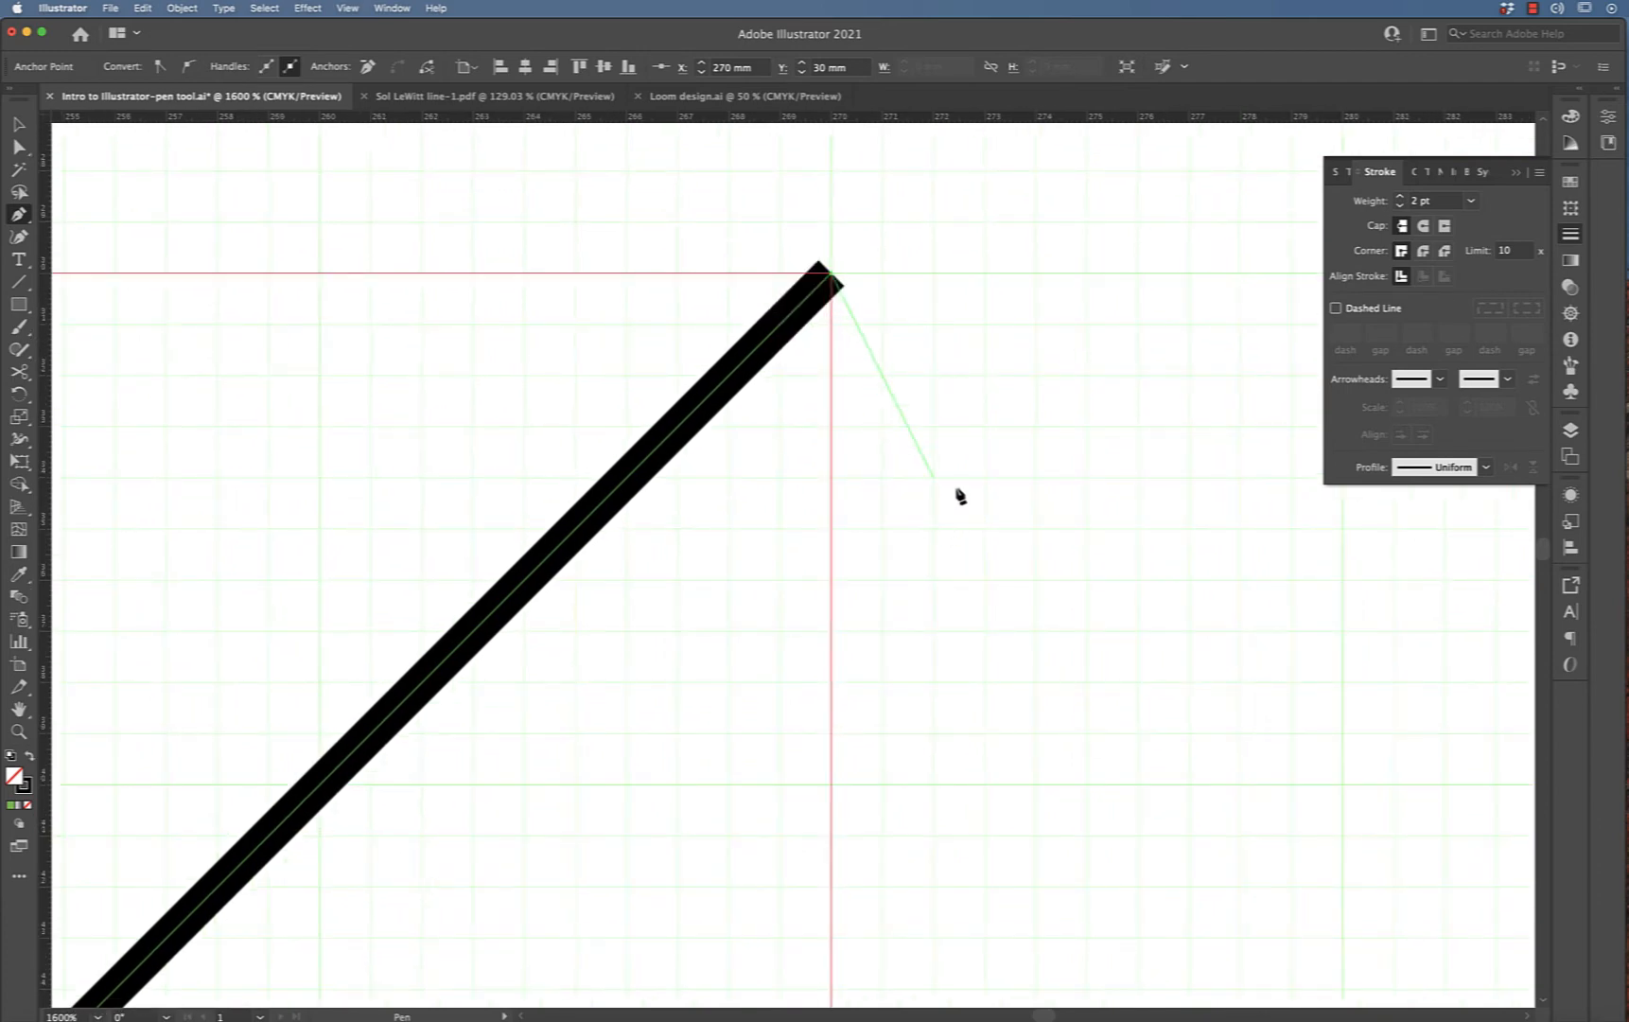
super+click(922, 413)
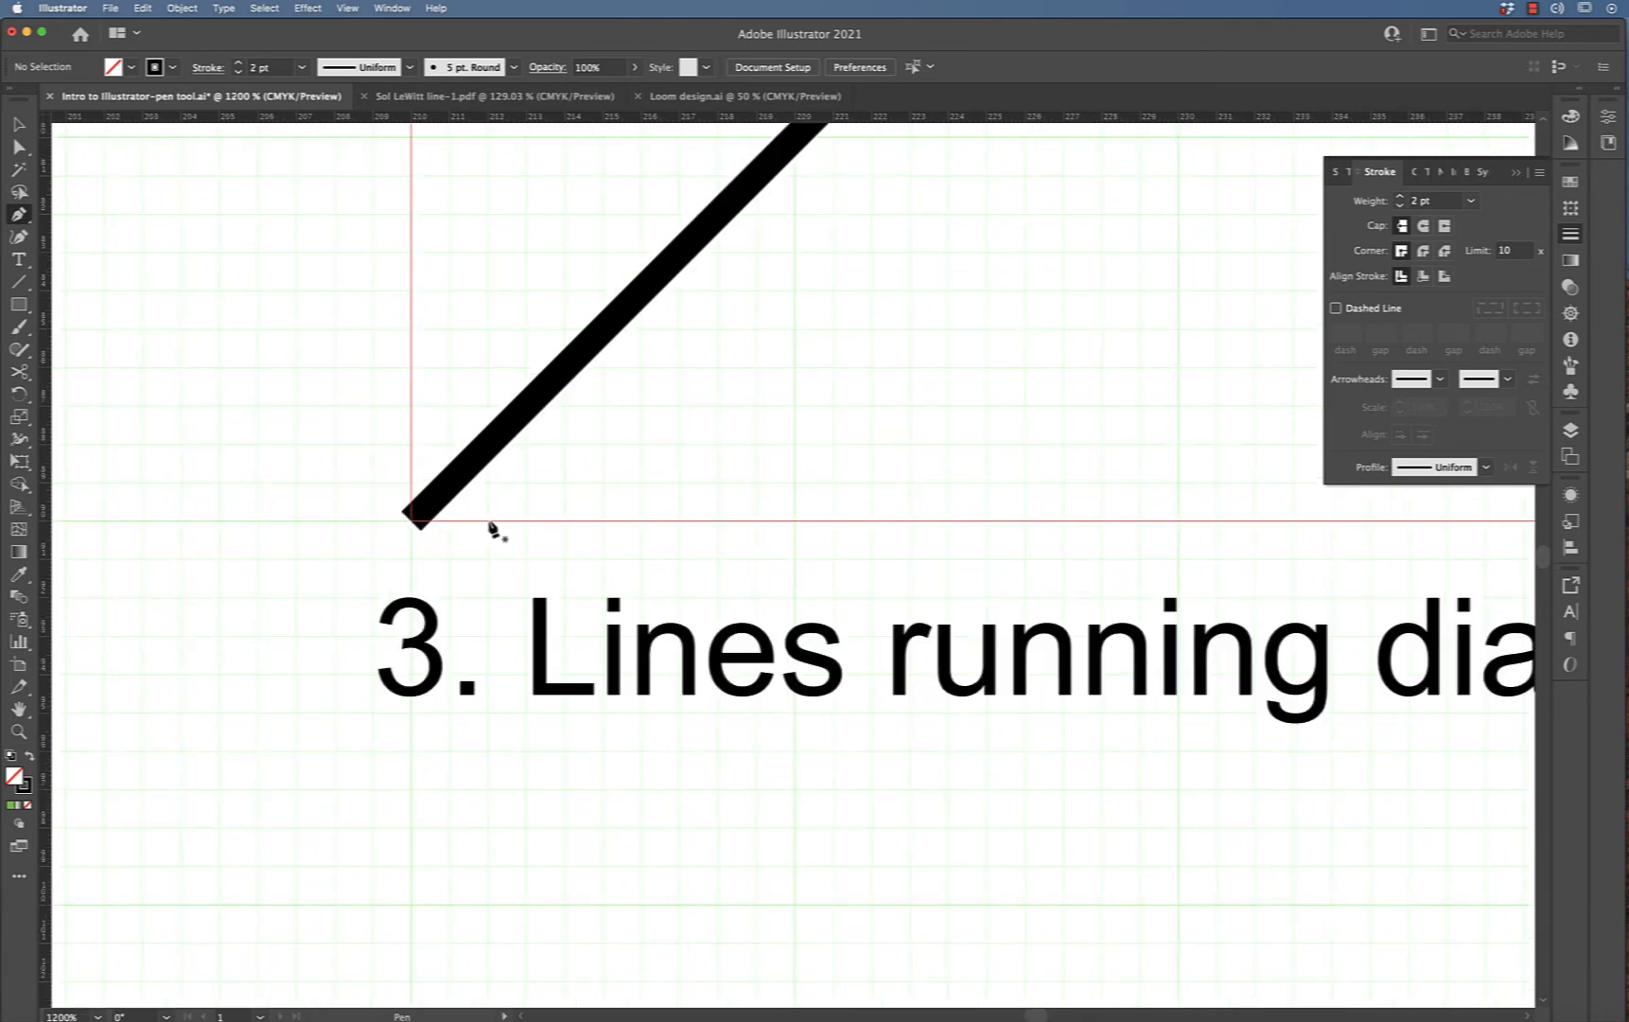
Draw a second diagonal parallel to the first, from just right of the bottom-left corner to just below the top-right corner
click(489, 521)
scroll(771, 288, up, 10)
scroll(771, 287, right, 10)
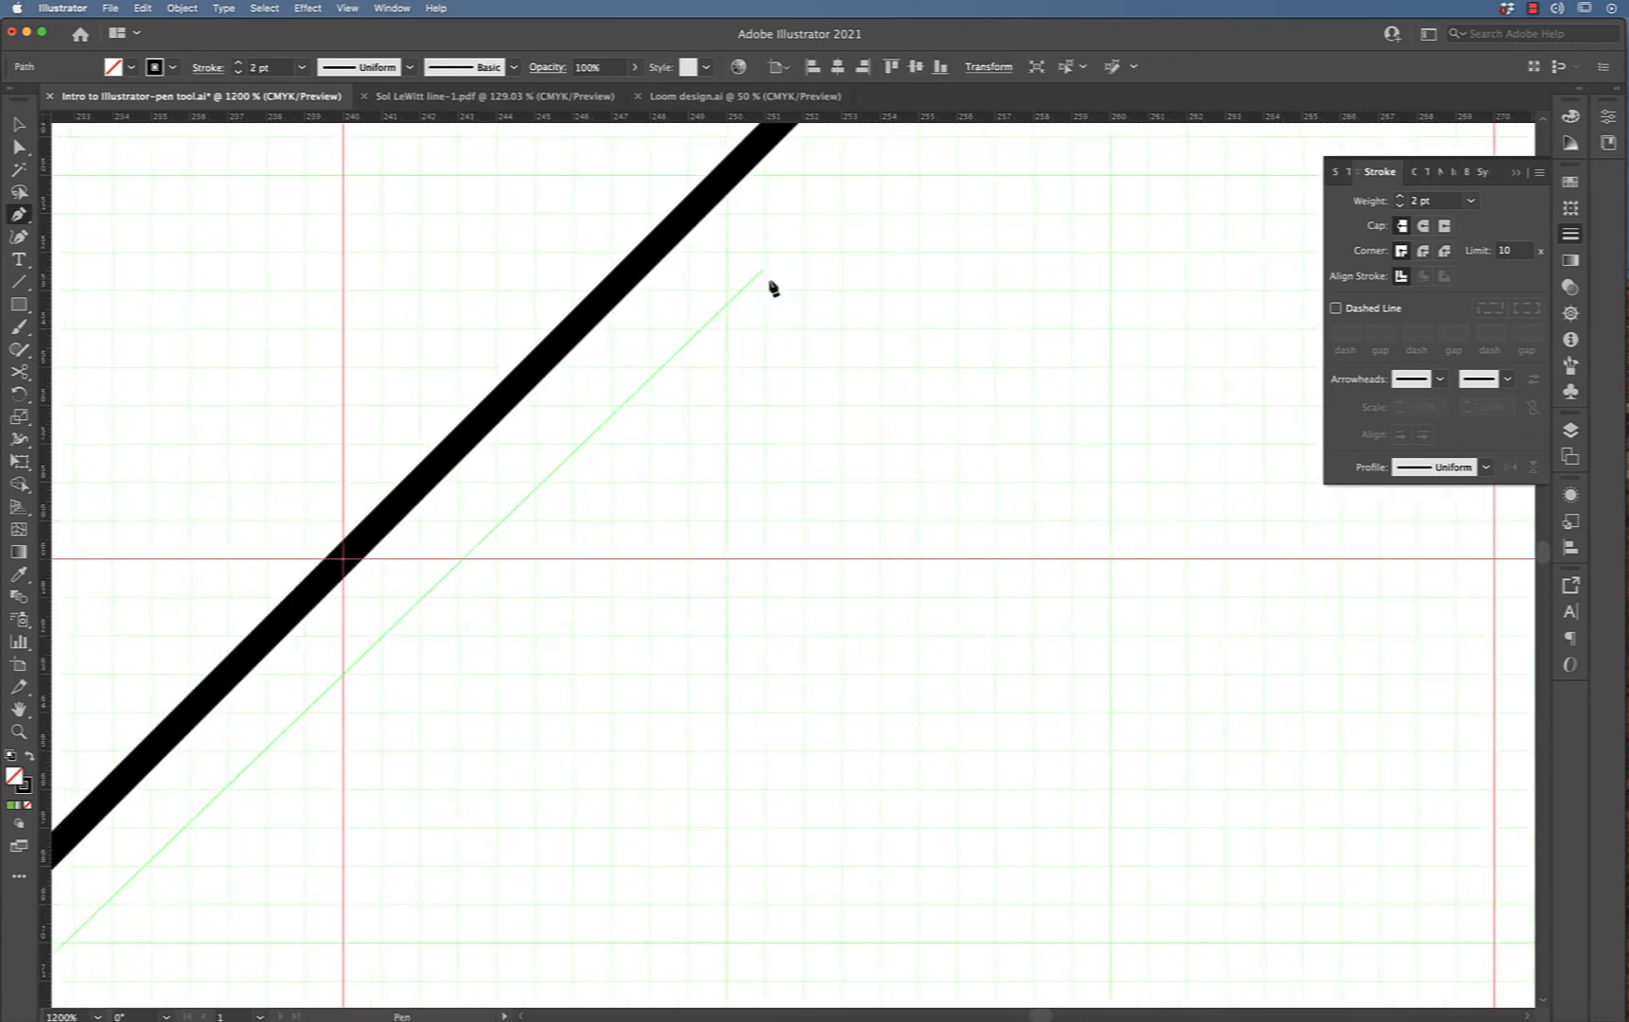
key(super+minus)
key(super+minus)
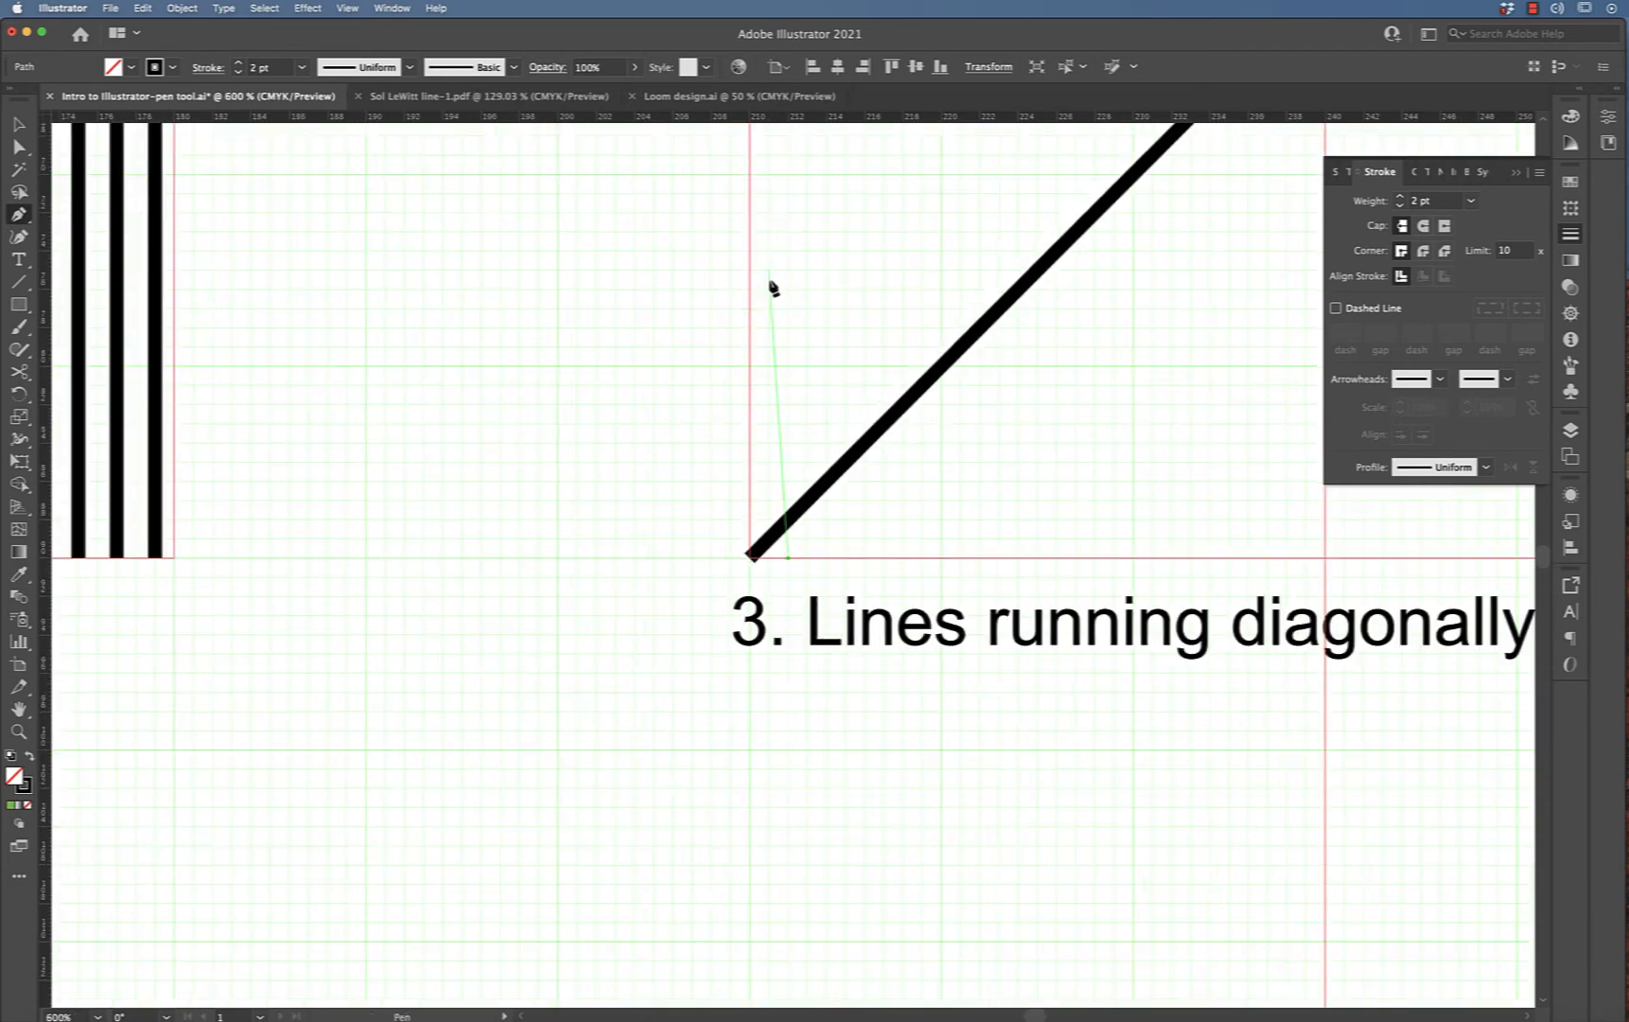
scroll(771, 287, right, 6)
scroll(771, 288, up, 2)
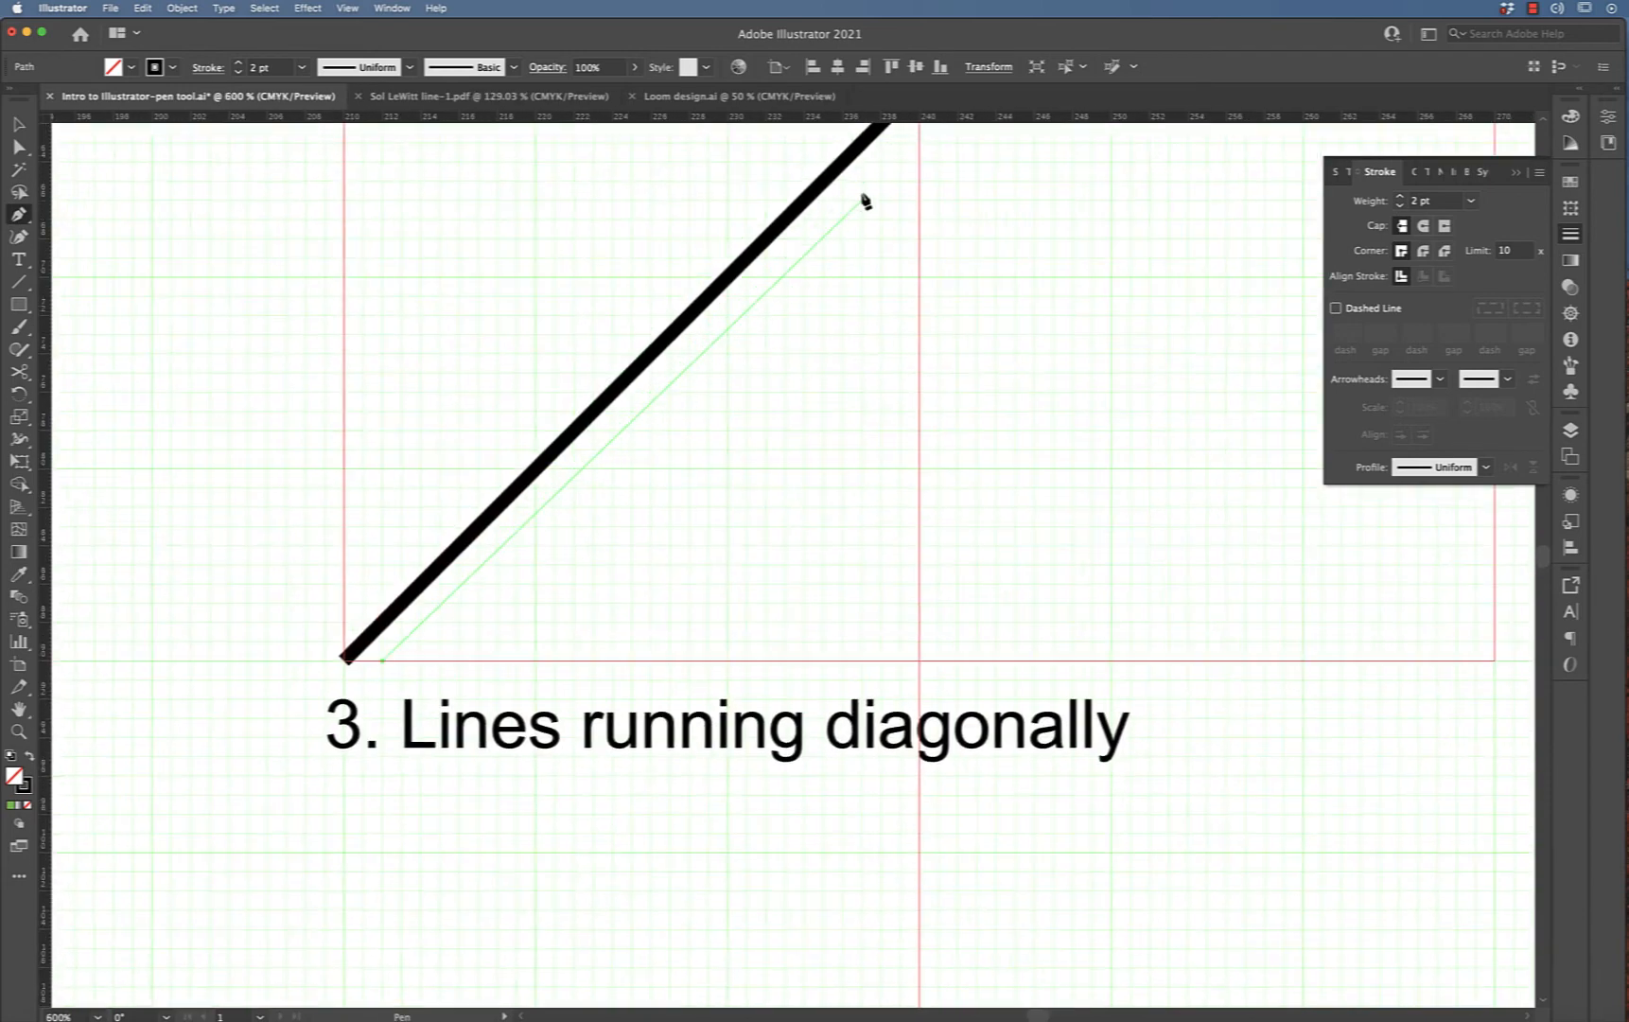
scroll(861, 199, up, 8)
scroll(862, 200, left, 3)
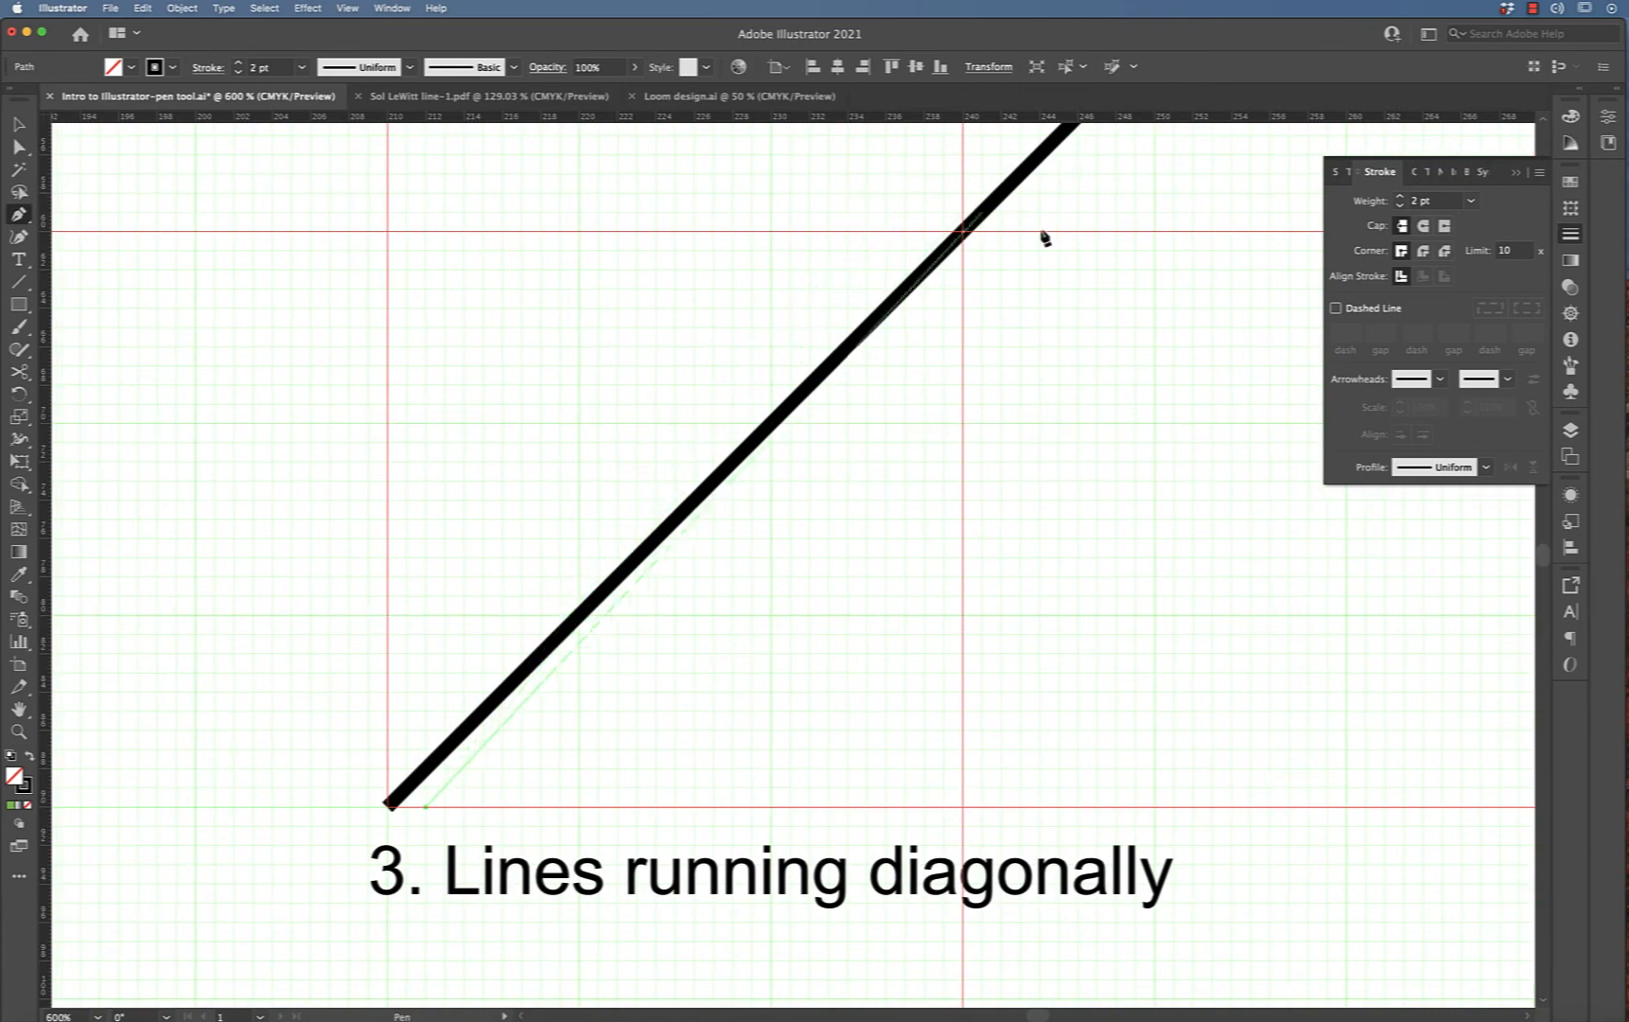
key(super+0)
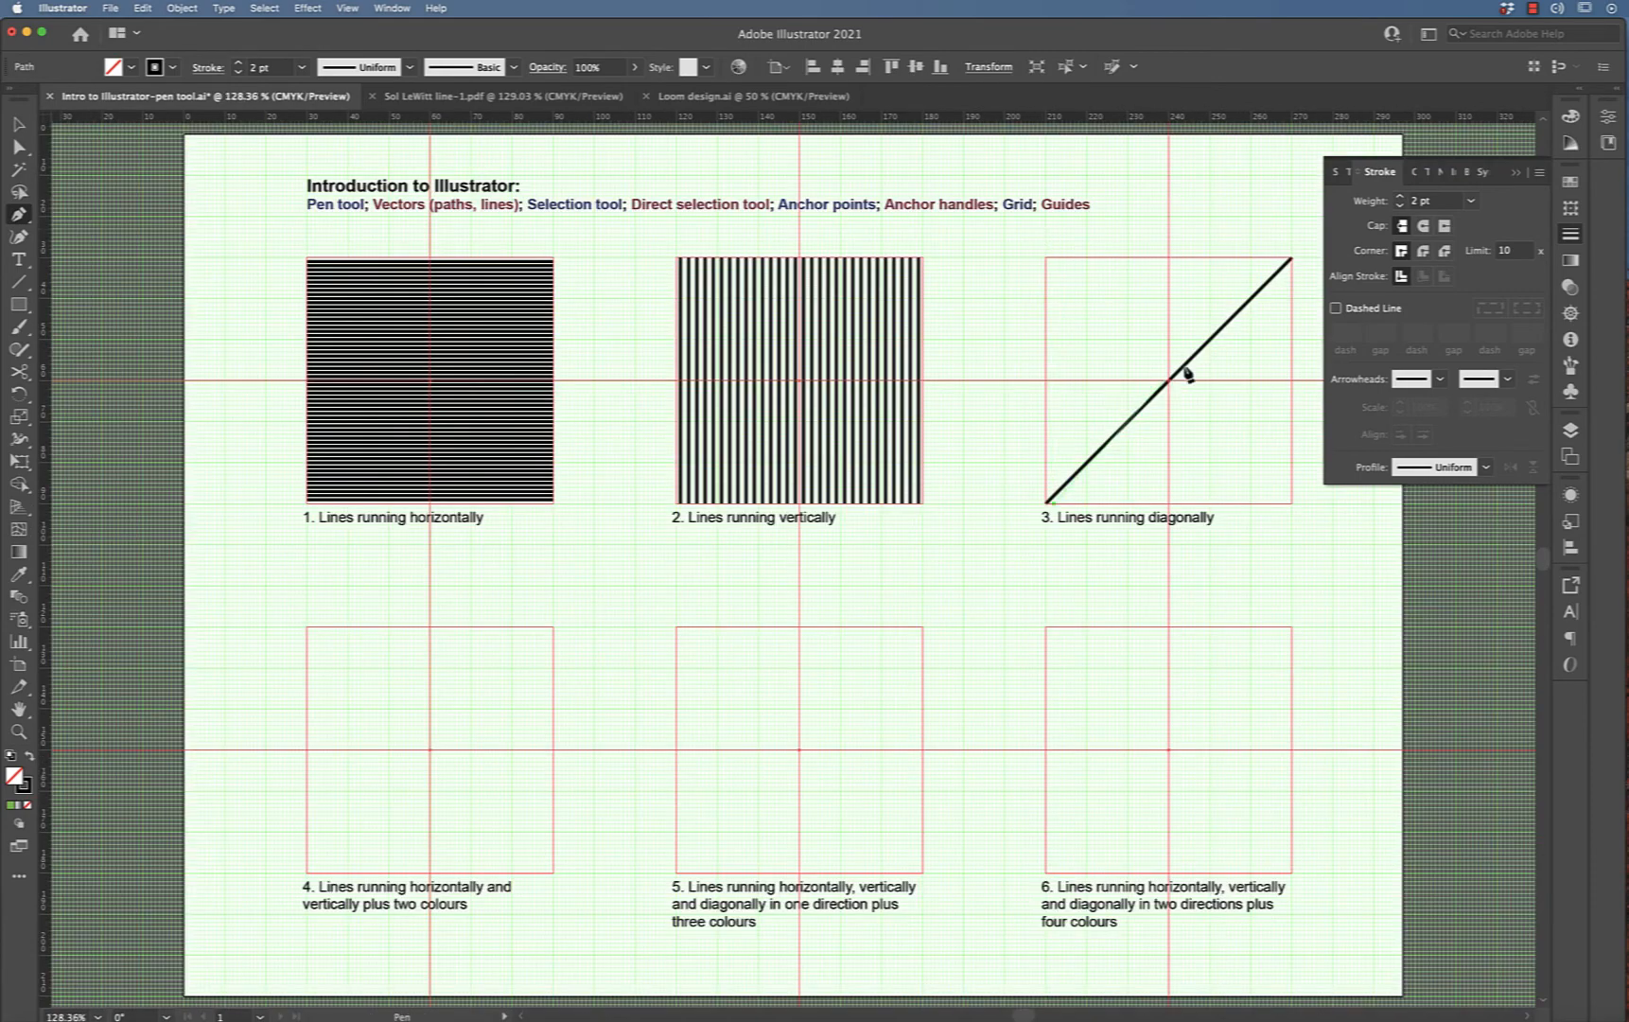
click(1293, 274)
key(super+equal)
key(super+equal)
key(super+equal)
key(super+equal)
key(super+equal)
key(super+equal)
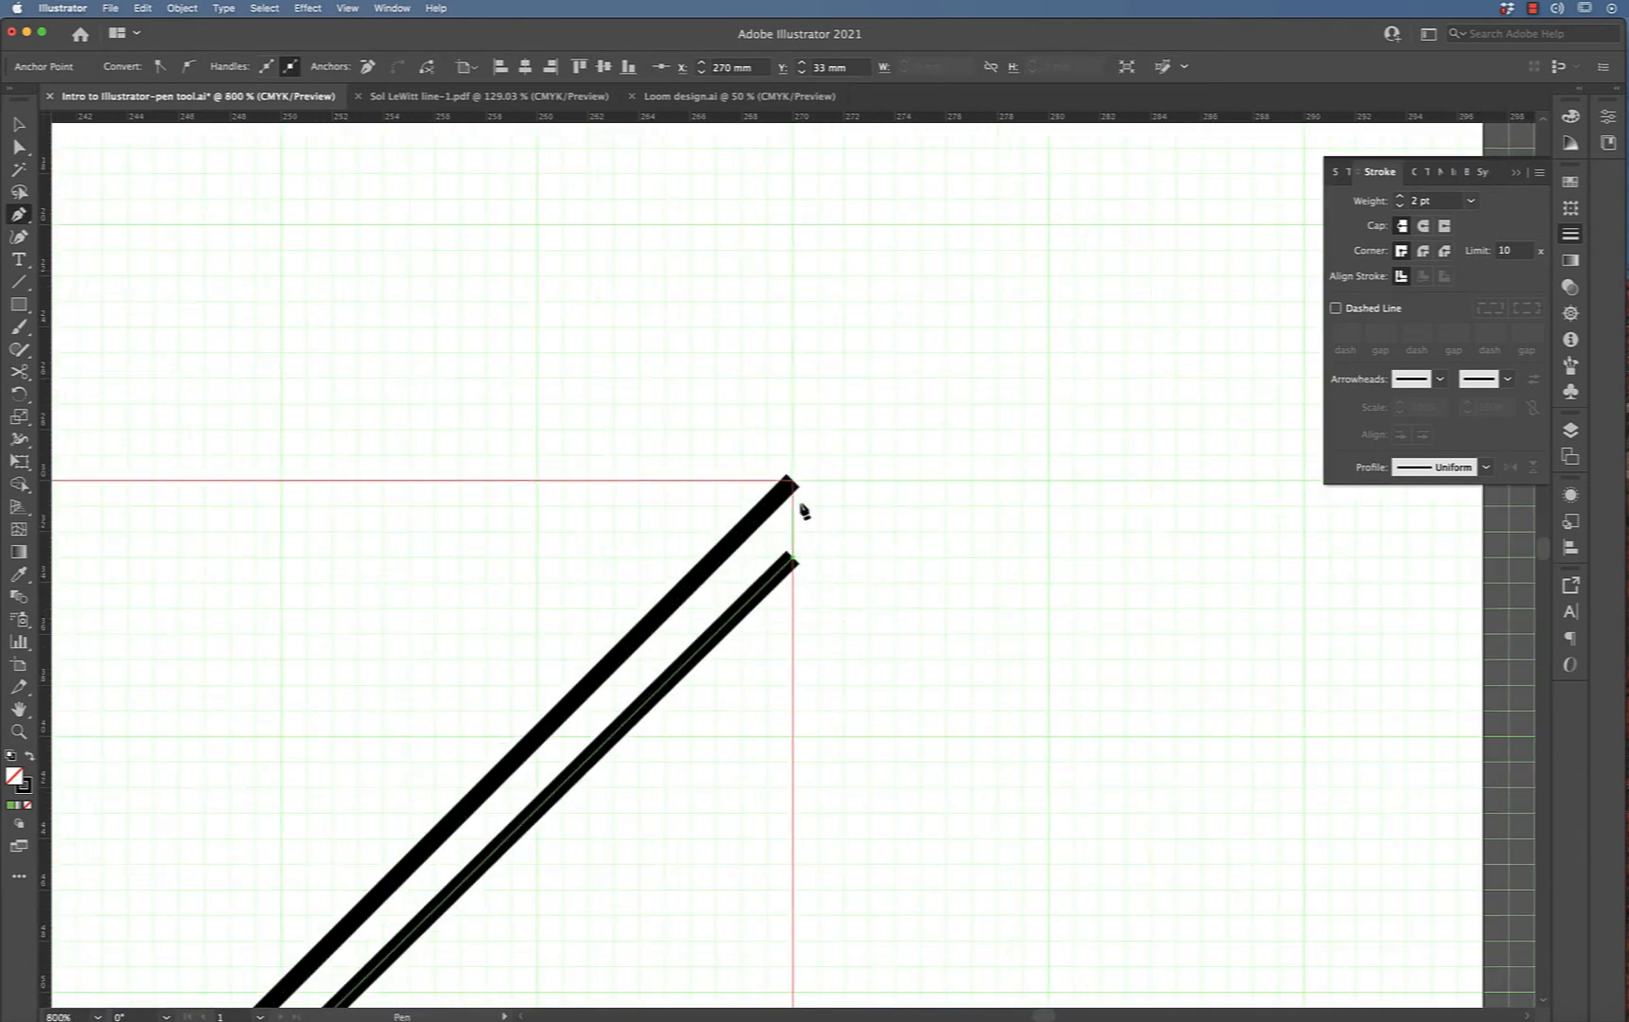
key(super)
super+click(896, 556)
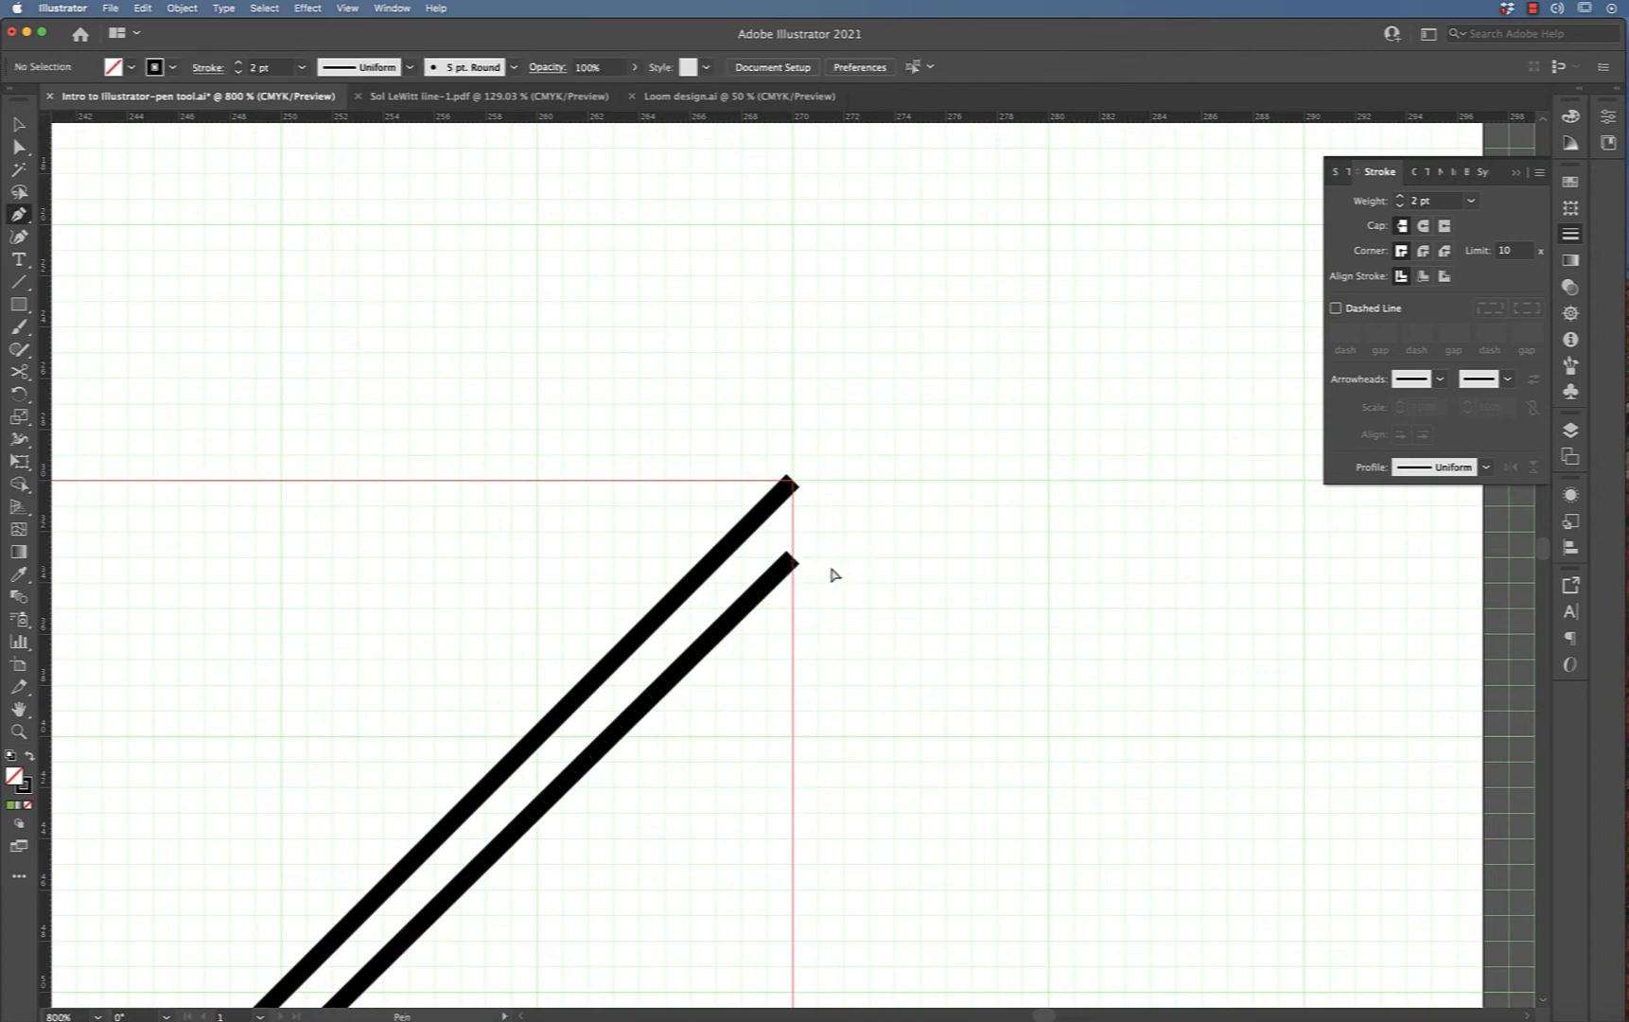
Move the second diagonal's top endpoint up toward the square's top-right corner
key(super)
drag(793, 566, 793, 539)
Pan along both diagonals to check where their ends meet the square's corners and edges
scroll(871, 595, left, 5)
scroll(871, 596, down, 3)
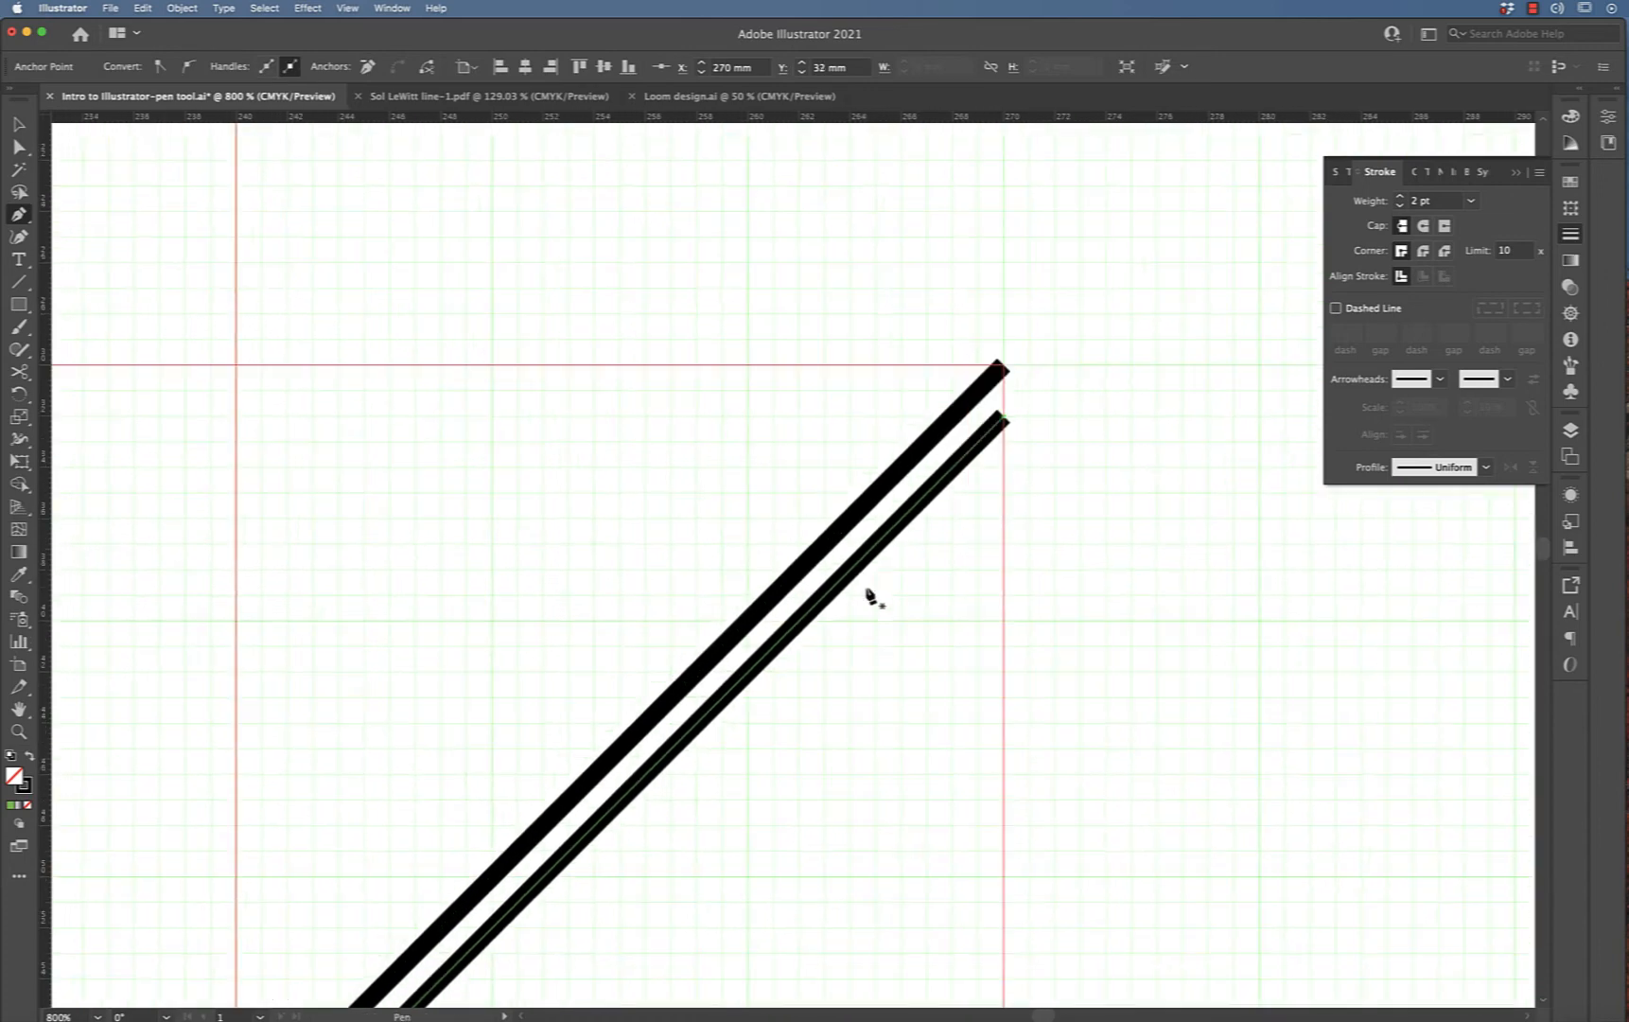
scroll(871, 596, left, 6)
scroll(871, 596, down, 8)
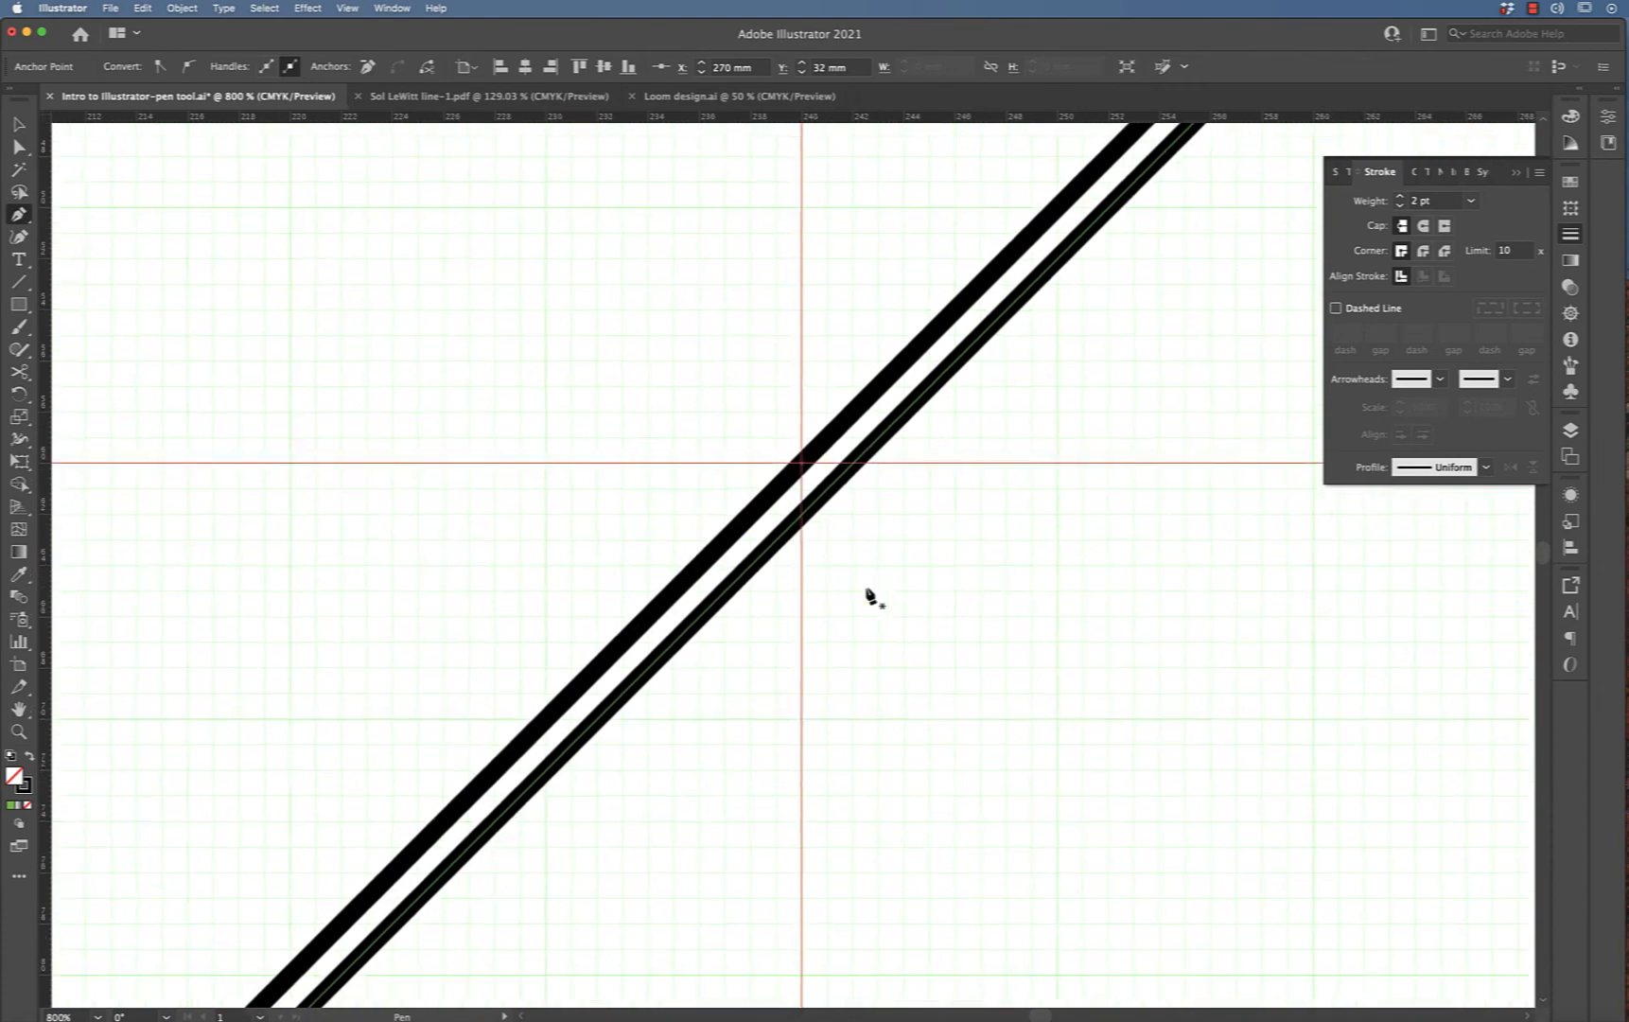
scroll(872, 596, left, 6)
scroll(871, 596, down, 6)
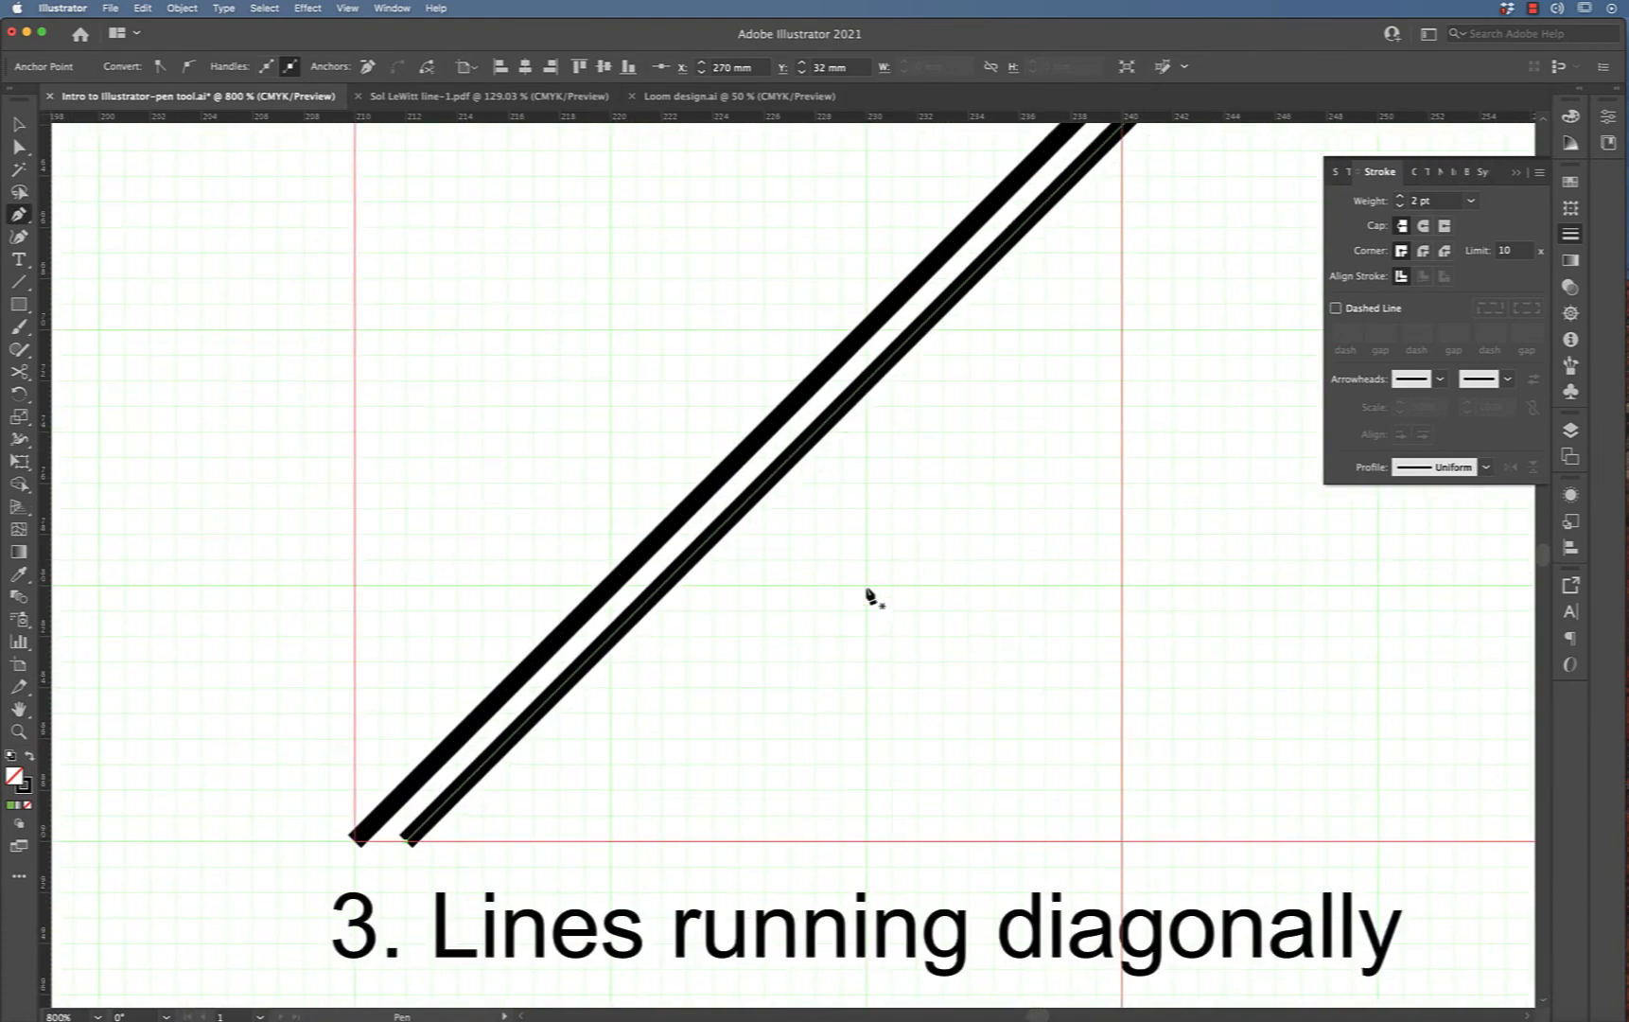
scroll(872, 596, right, 10)
scroll(871, 596, up, 7)
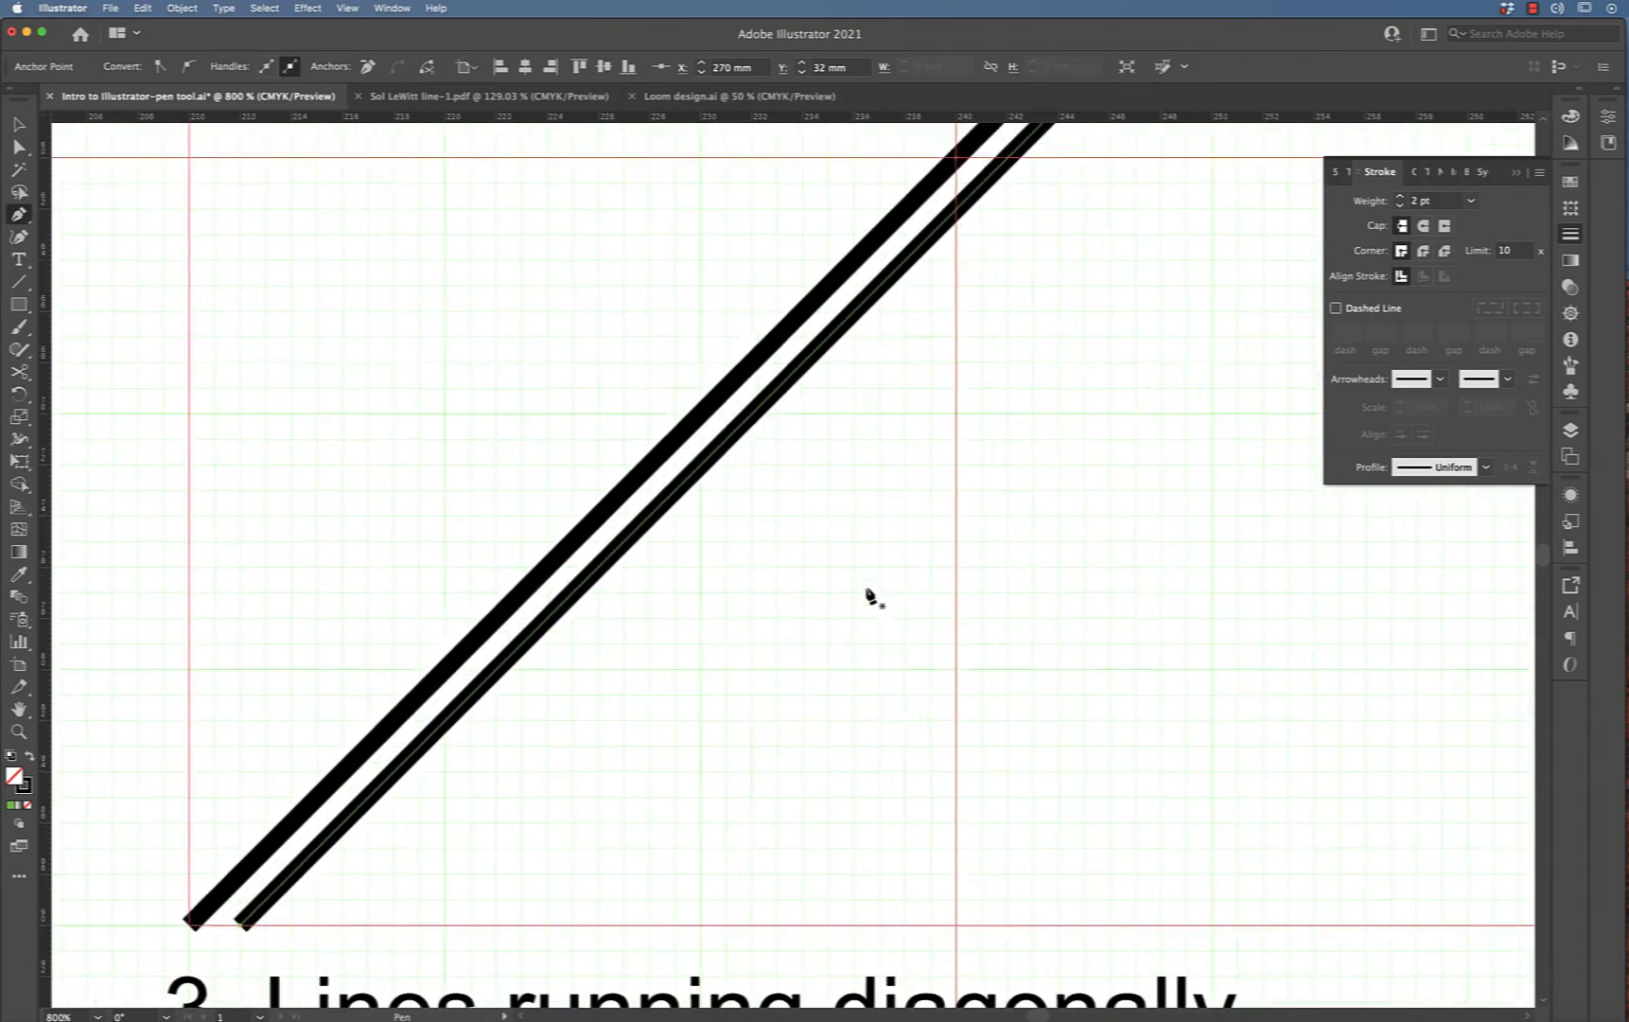
scroll(871, 596, right, 5)
scroll(872, 596, up, 5)
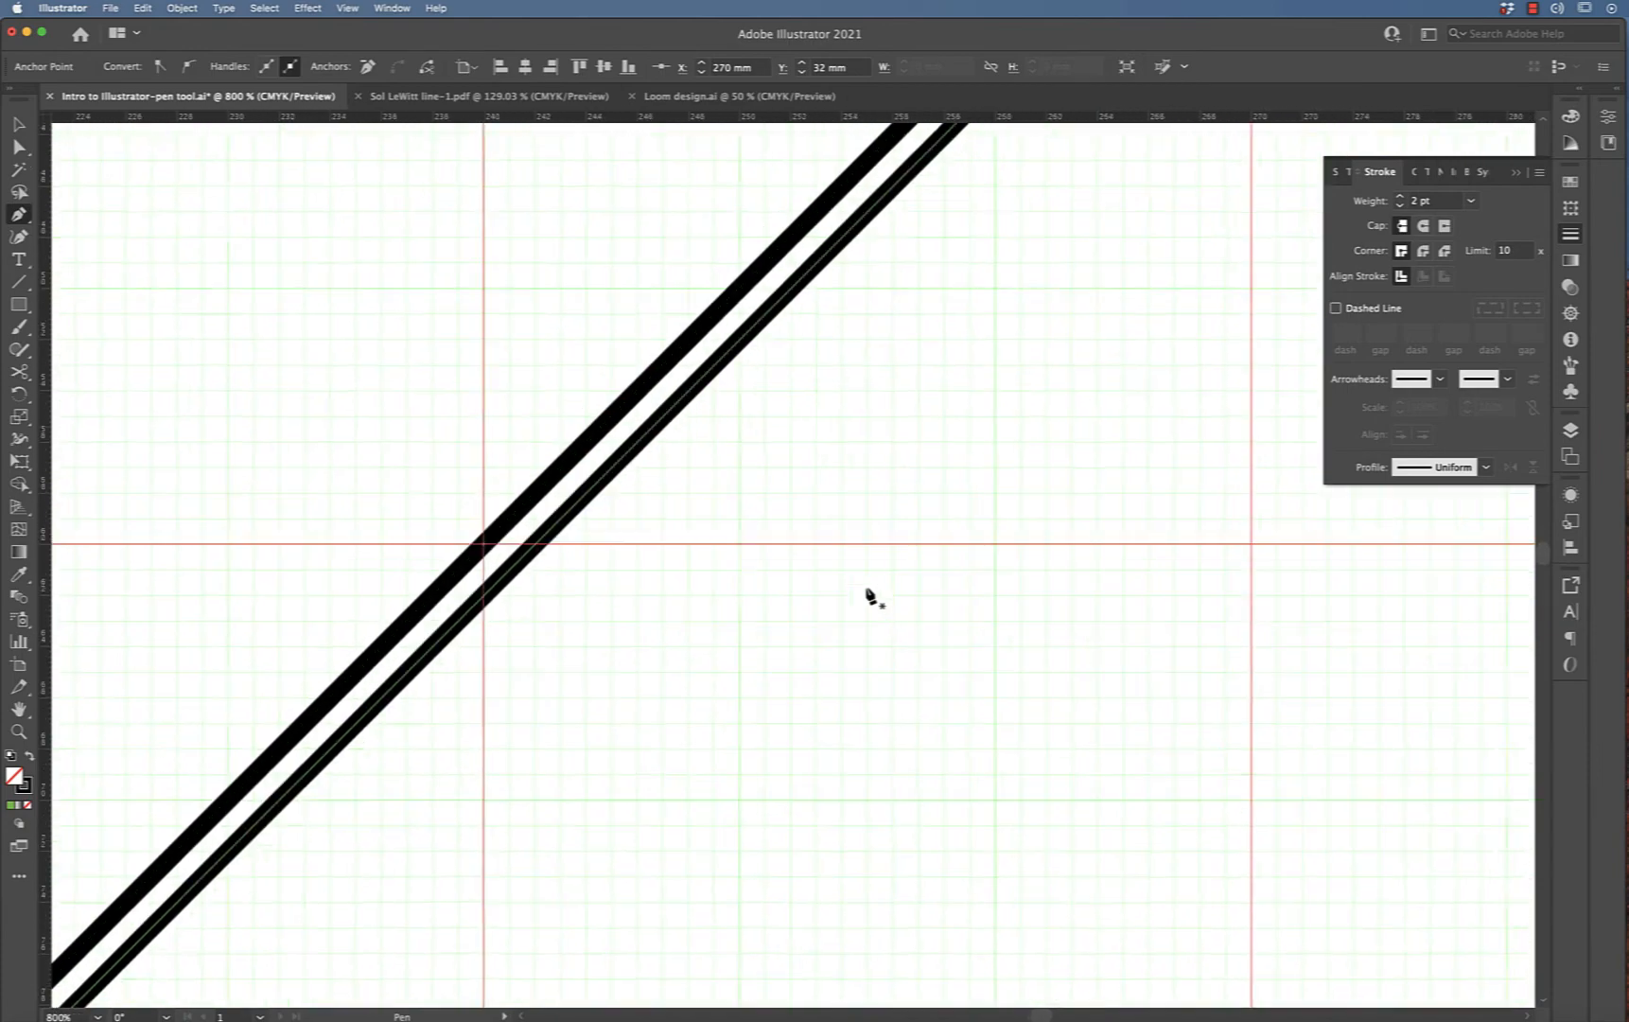
scroll(871, 596, right, 6)
scroll(871, 596, up, 8)
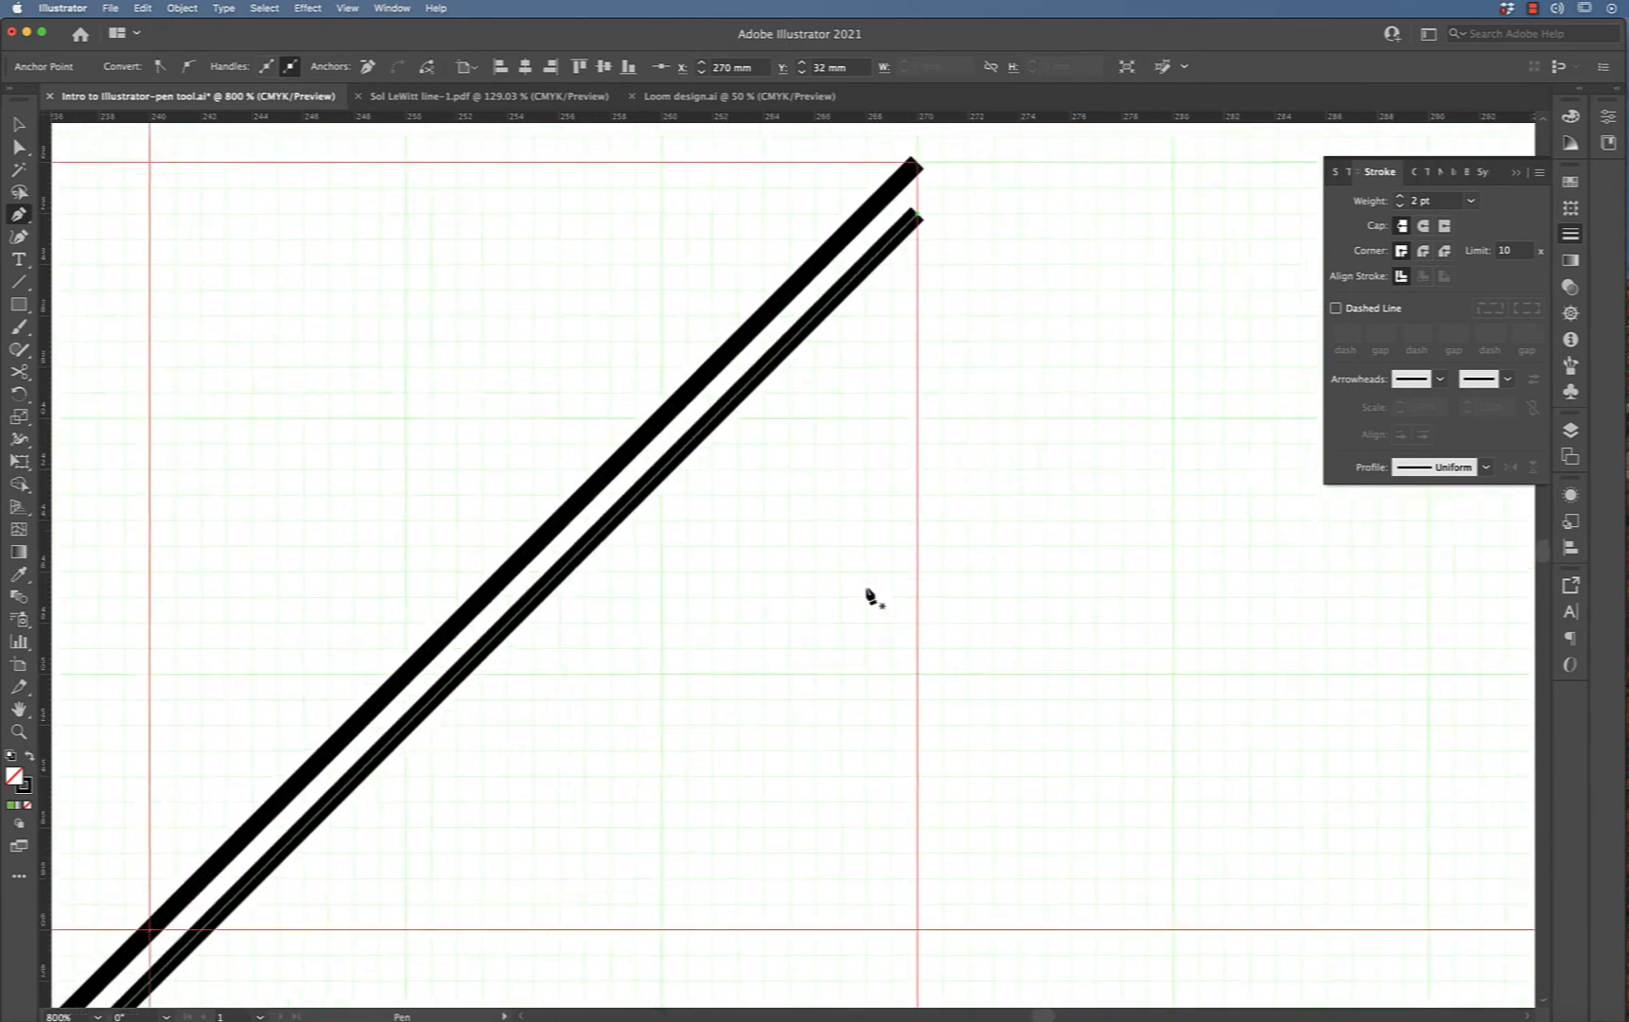
scroll(871, 596, left, 8)
scroll(871, 596, down, 8)
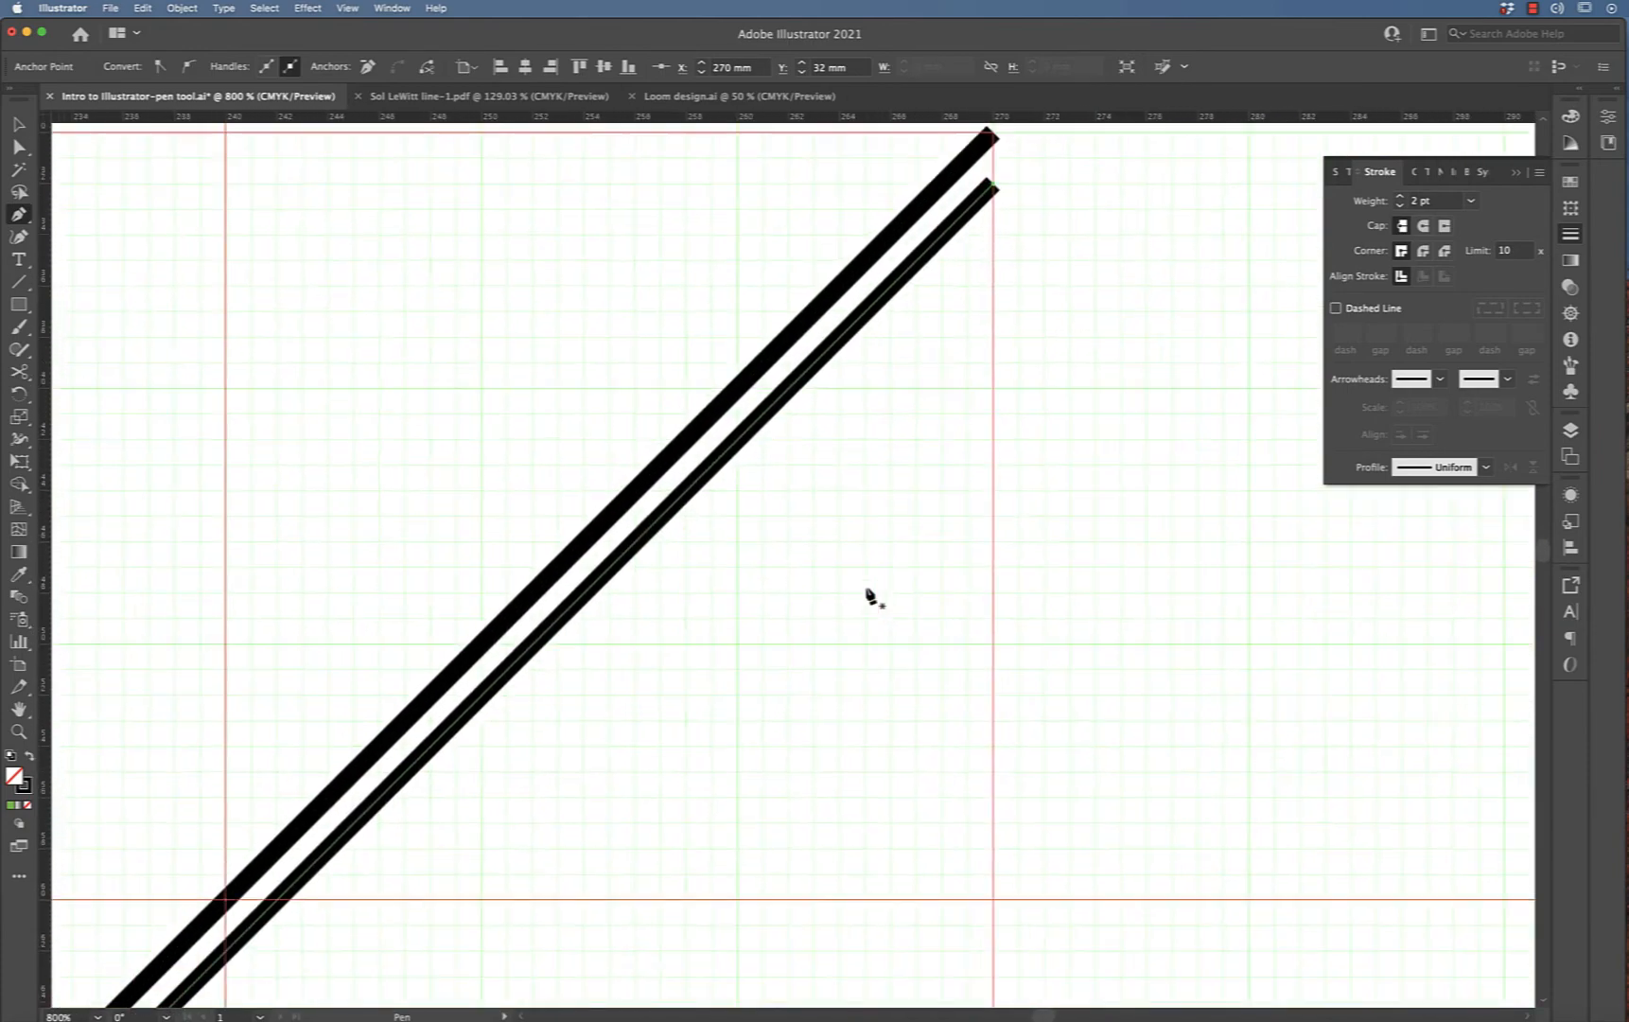
scroll(868, 593, left, 4)
scroll(867, 593, down, 7)
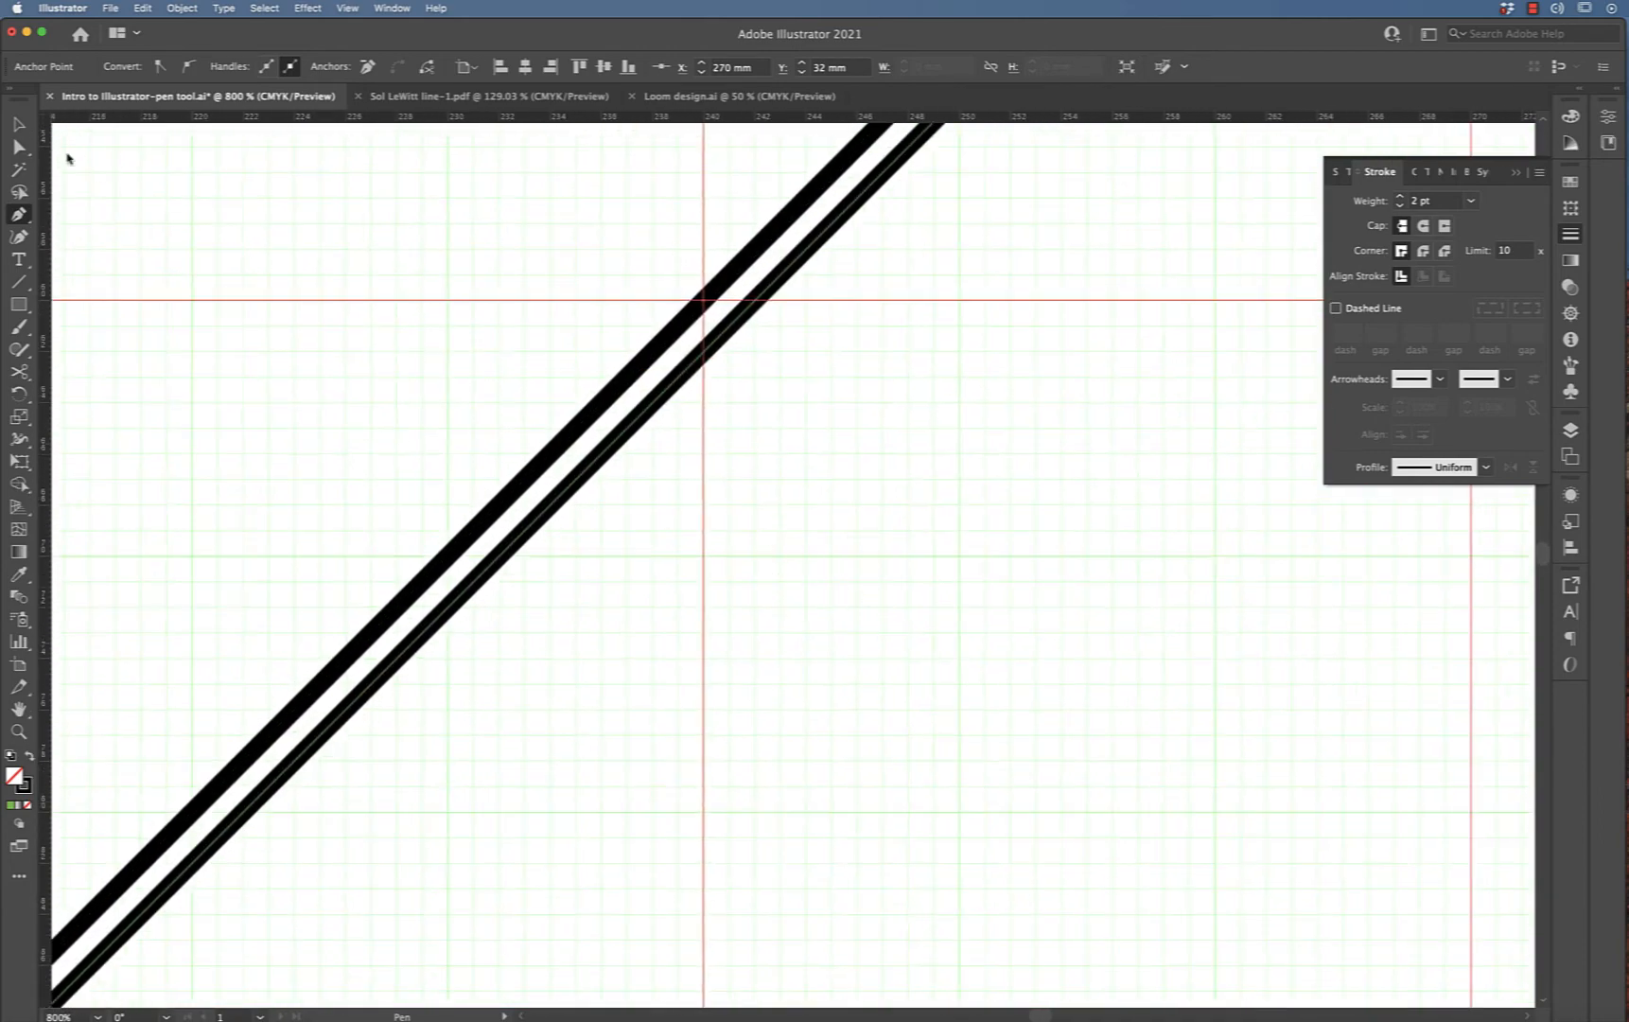
Select both diagonals and duplicate them to the right twice, nudging each copy one step over
click(19, 124)
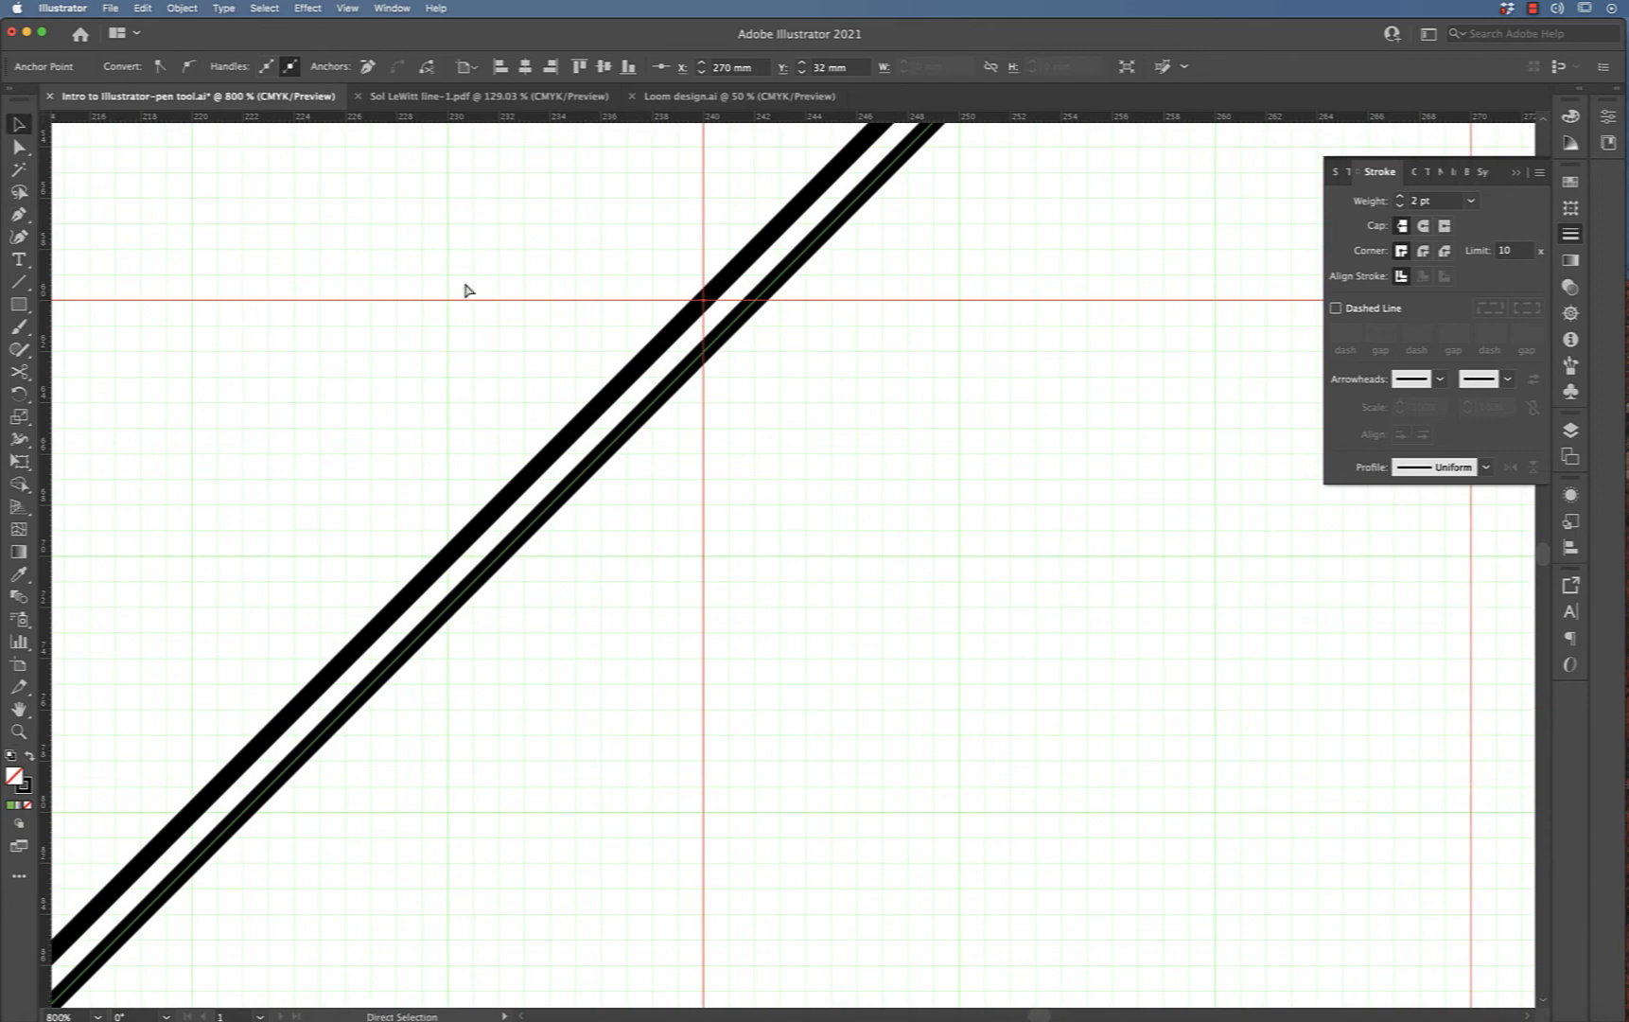
key(super+minus)
key(super+minus)
scroll(465, 289, down, 5)
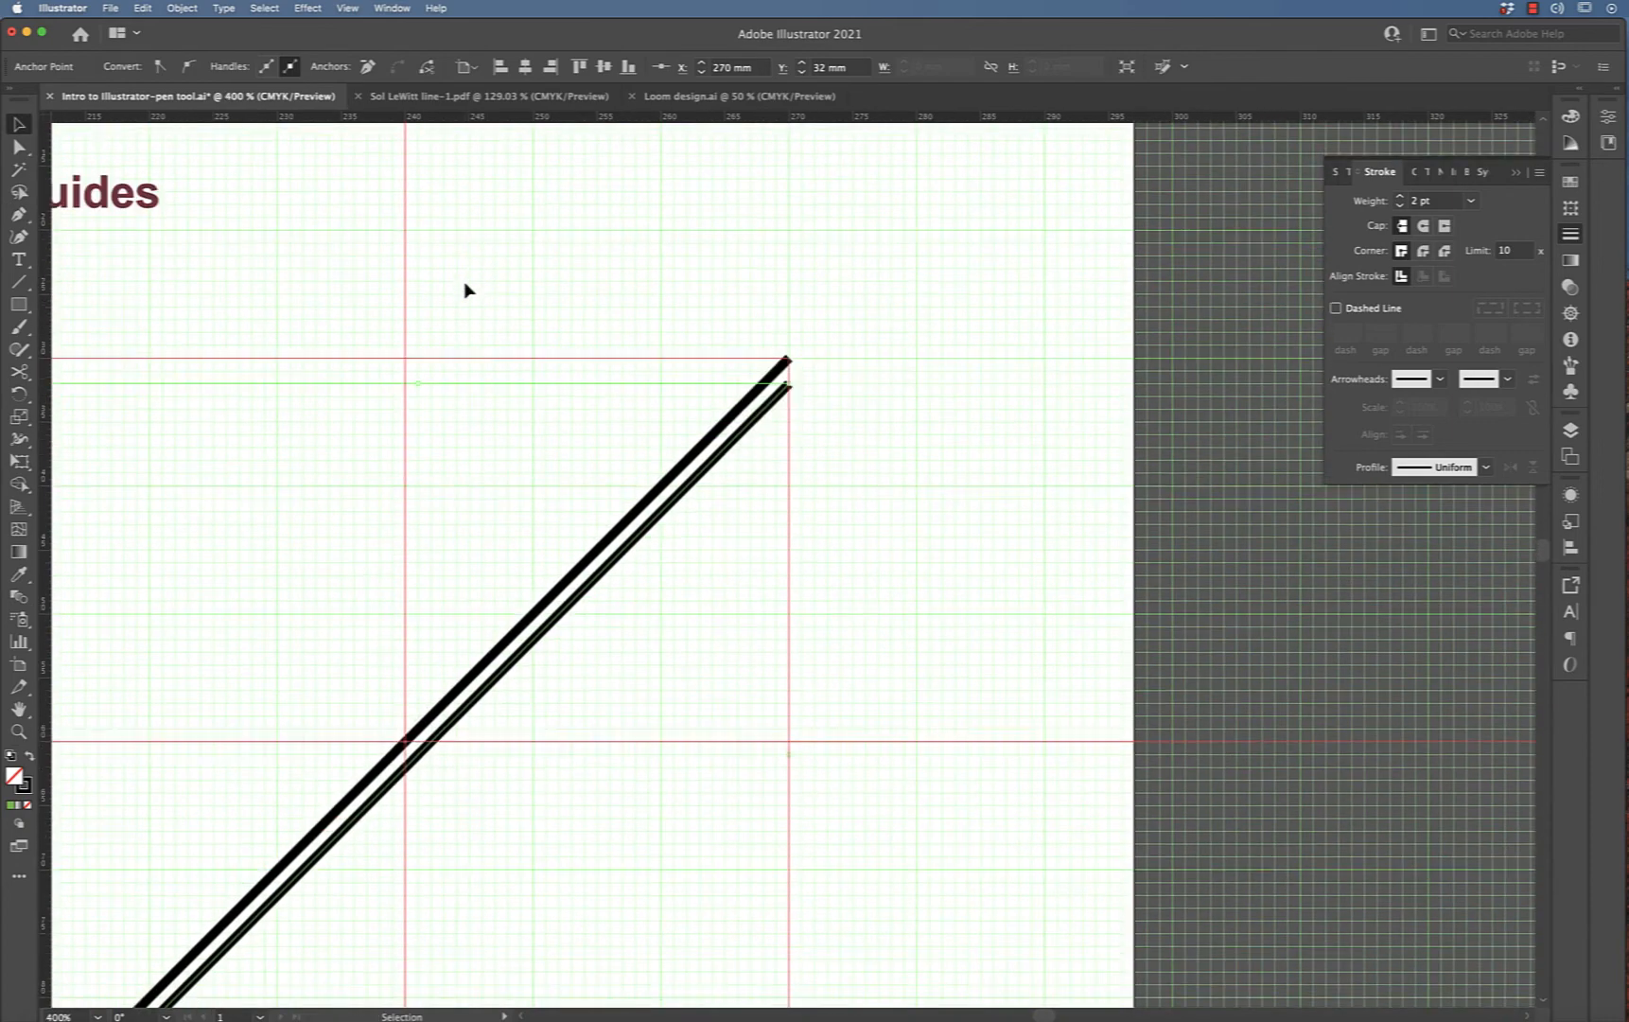
scroll(464, 289, down, 3)
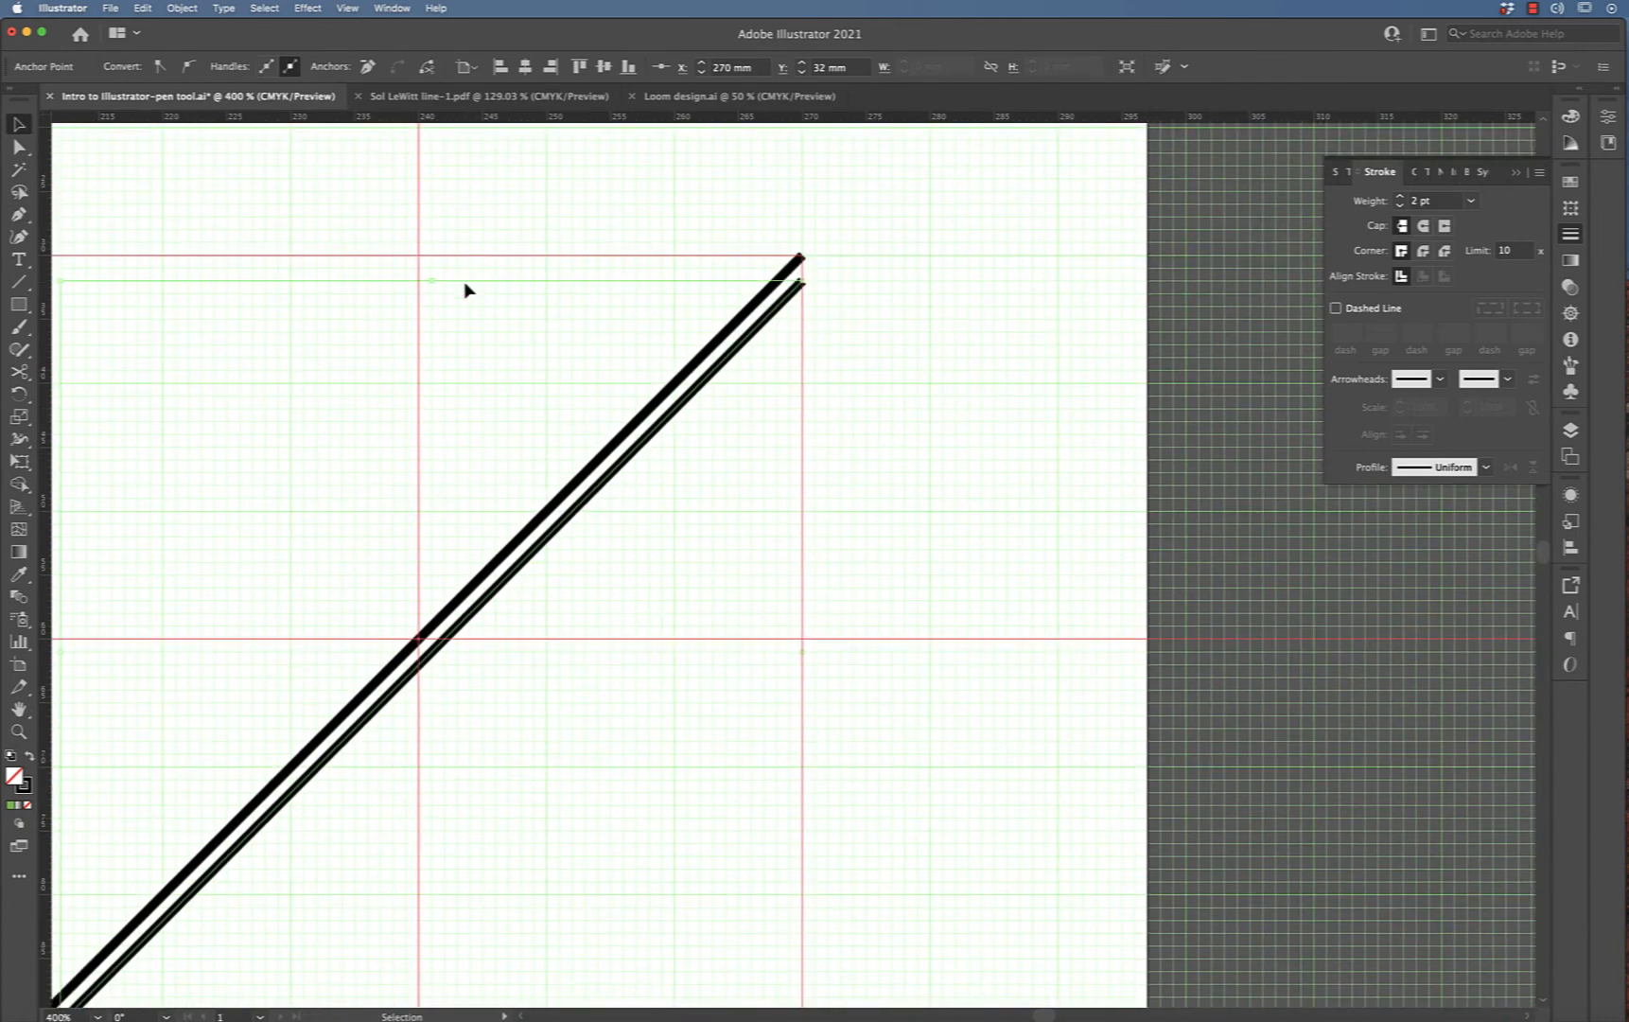
scroll(465, 290, down, 3)
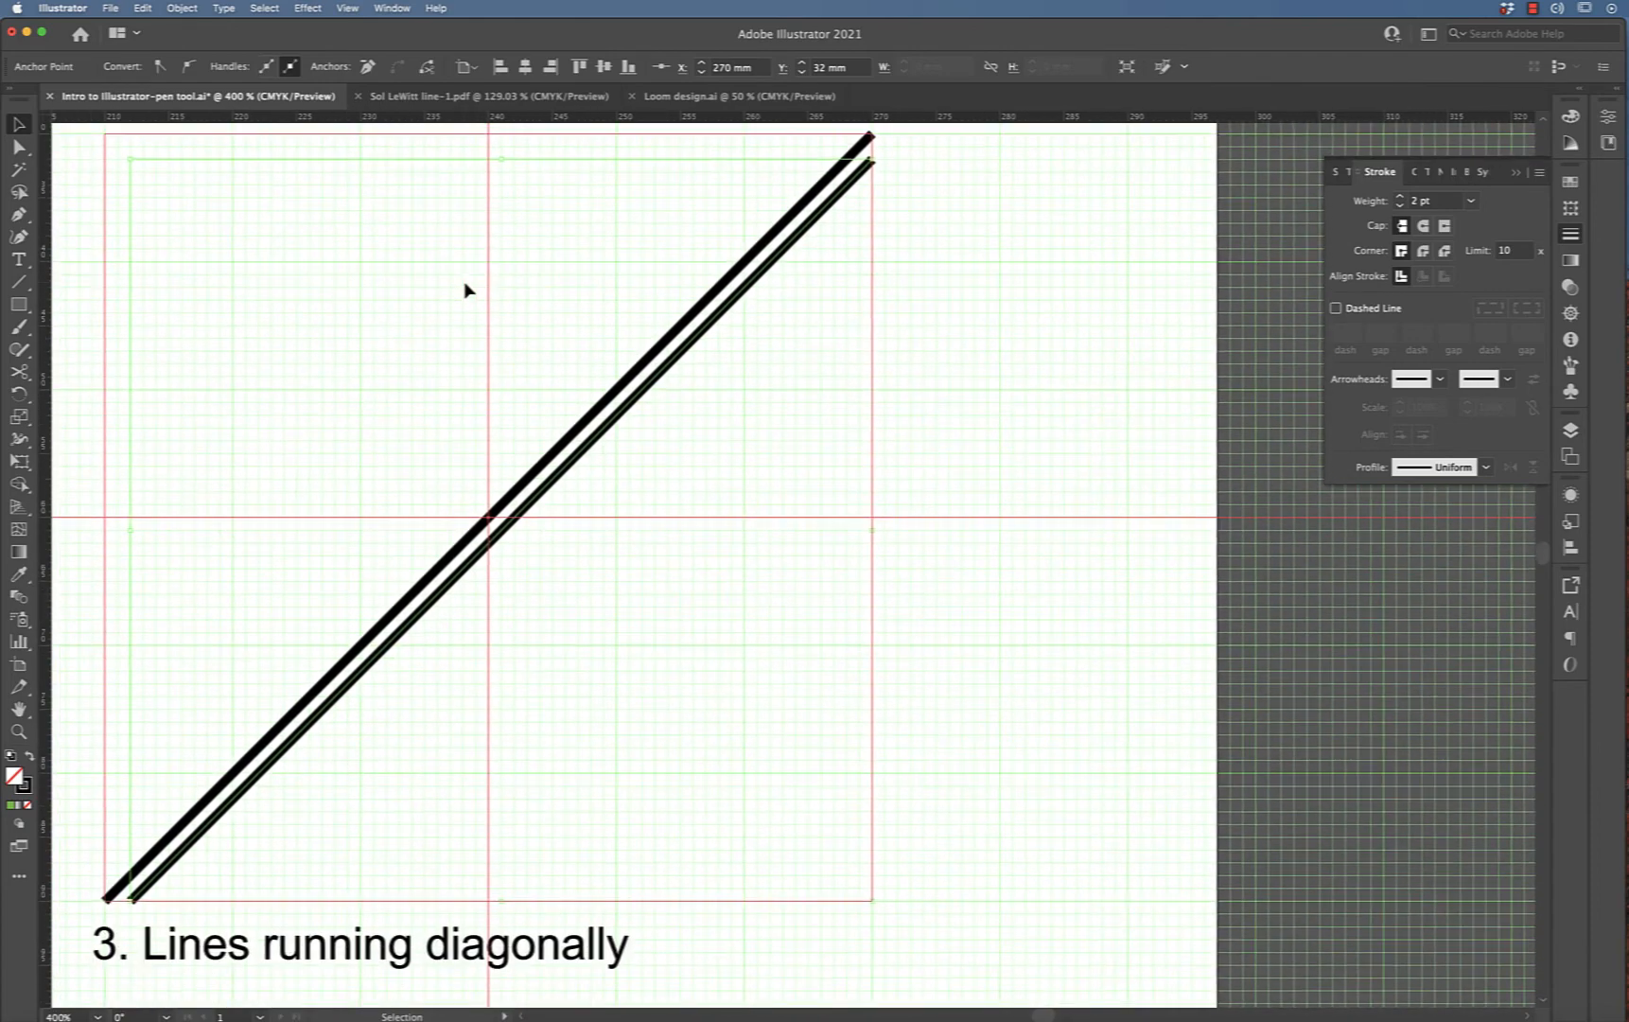
drag(403, 357, 756, 518)
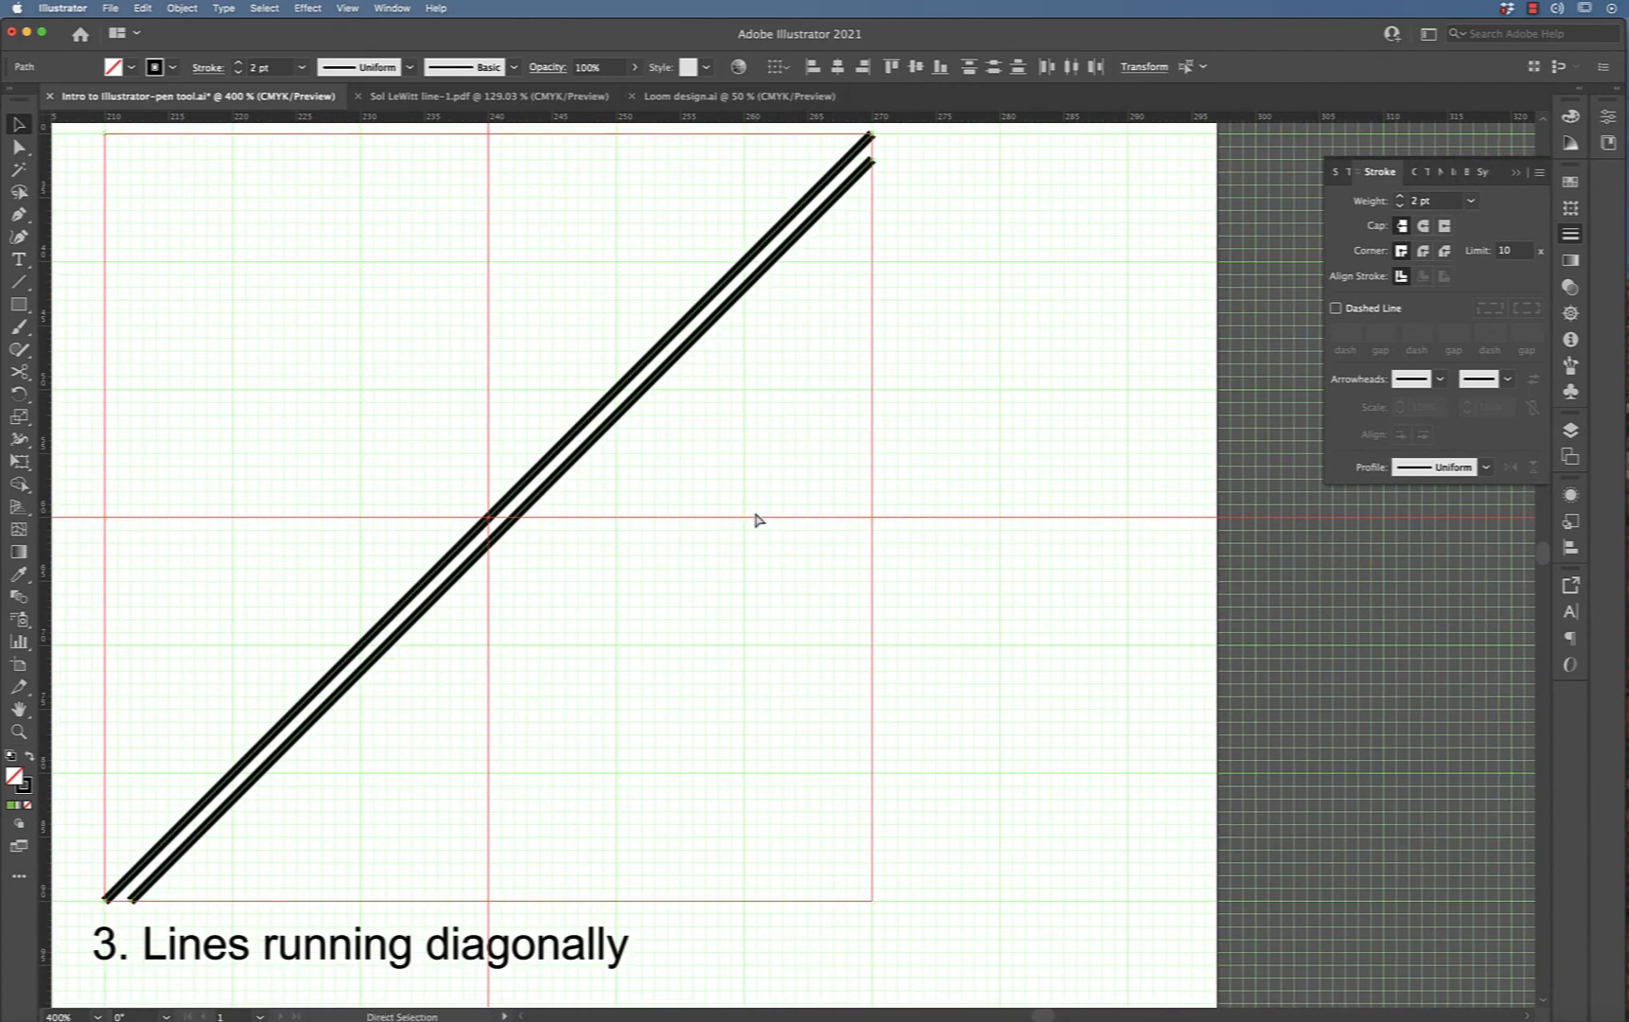
key(v)
key(alt+Right)
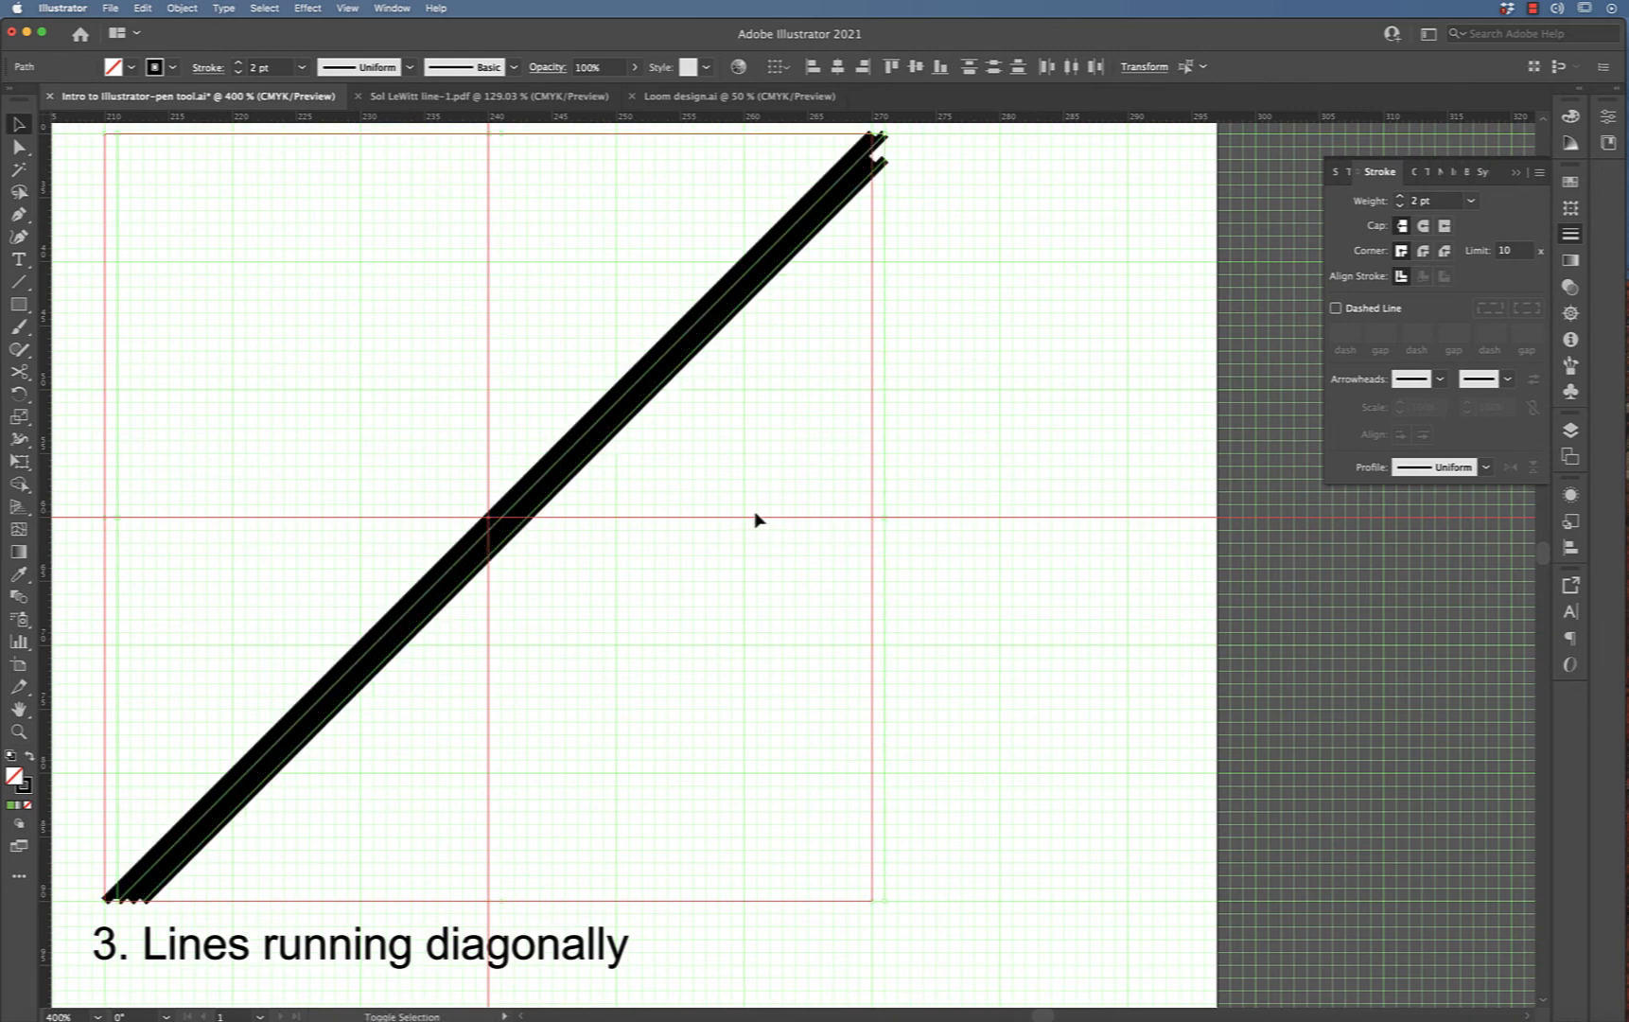
key(Right)
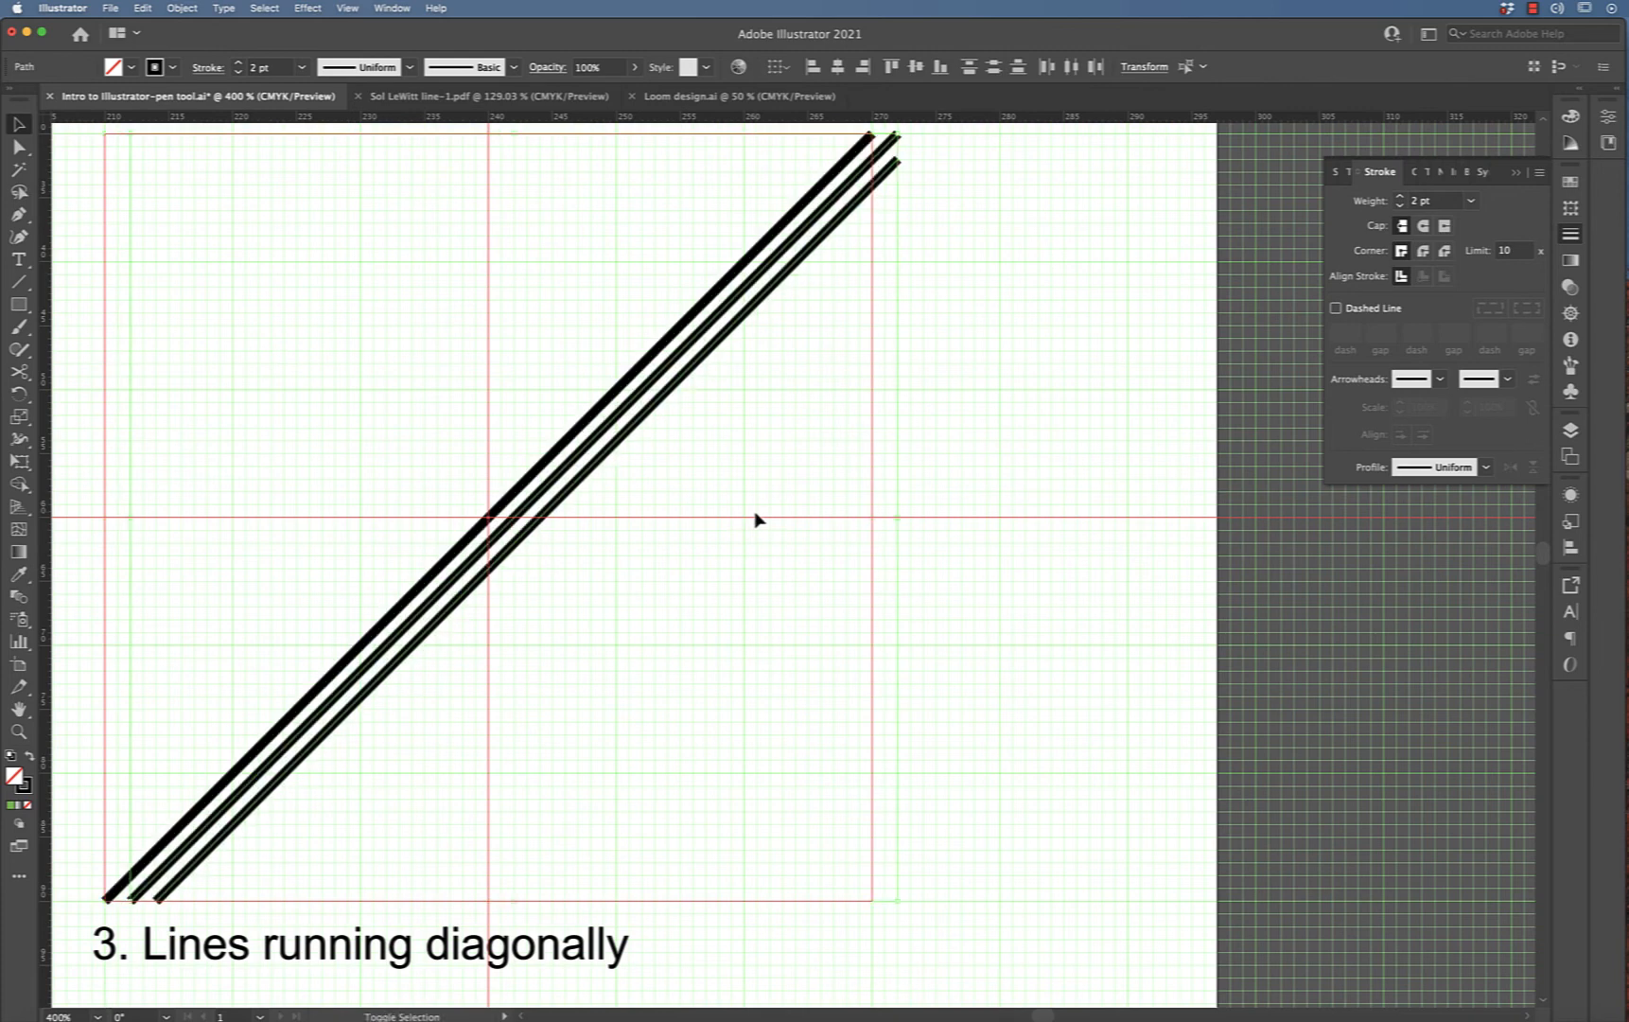
key(alt+Right)
key(Right)
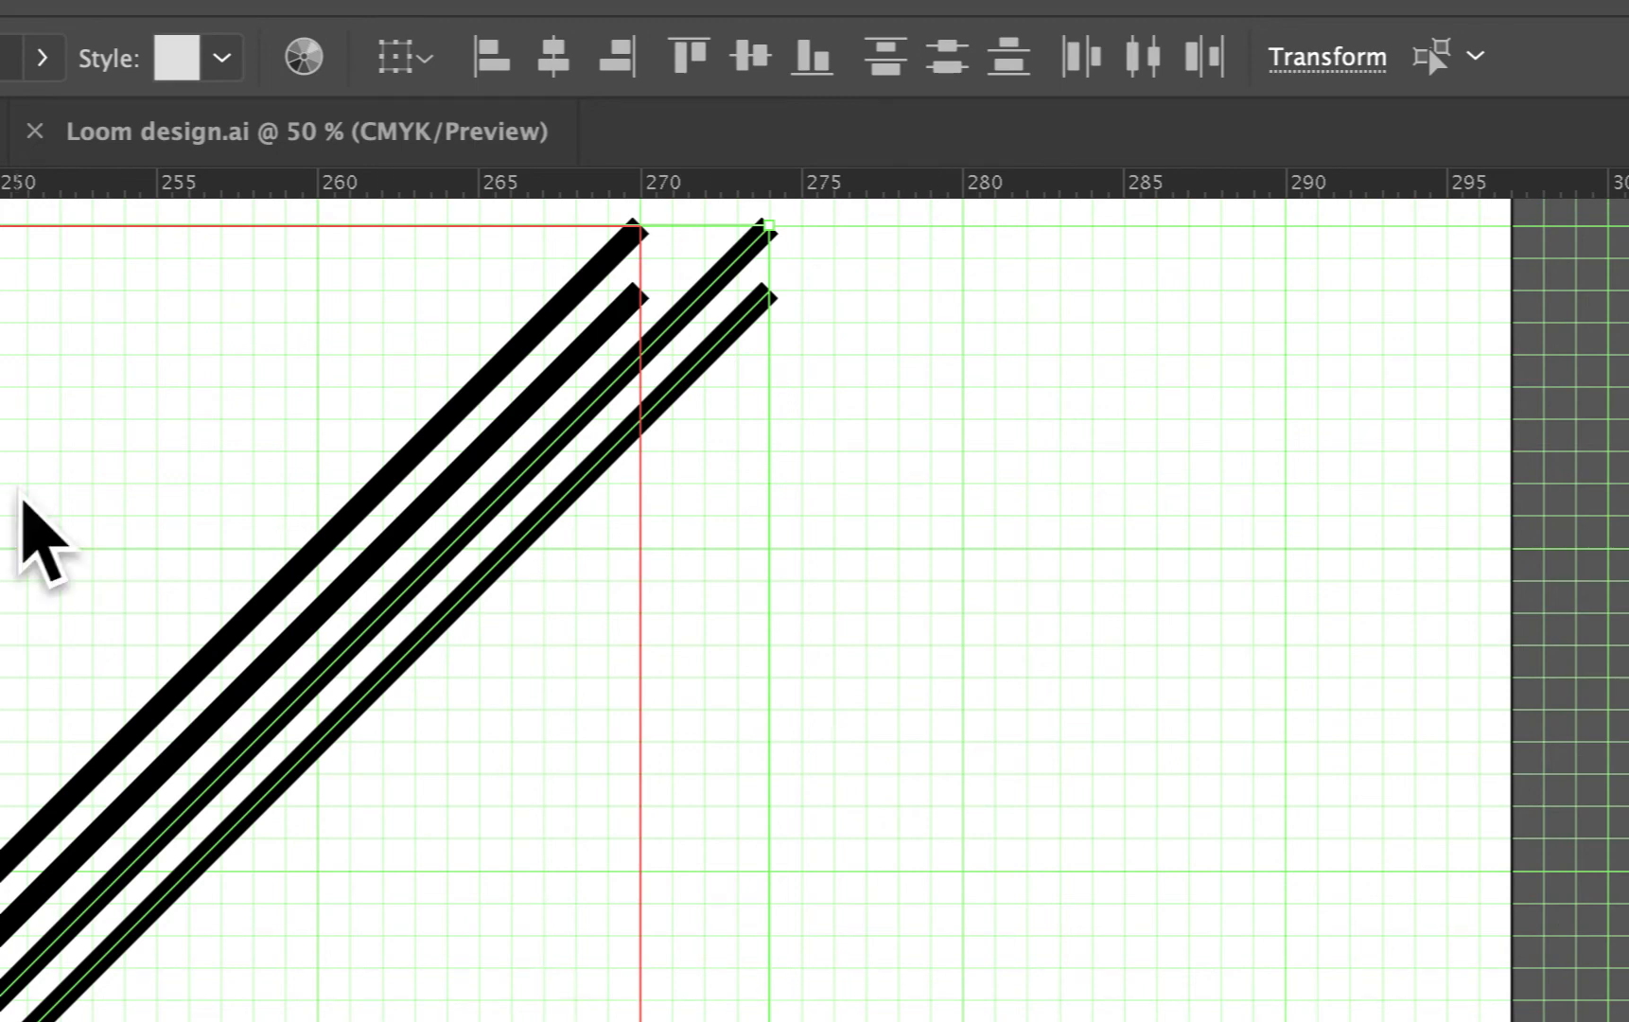
Select the newest copies and repeat the duplication with Transform Again, nudging to keep the spacing even
drag(17, 497, 507, 803)
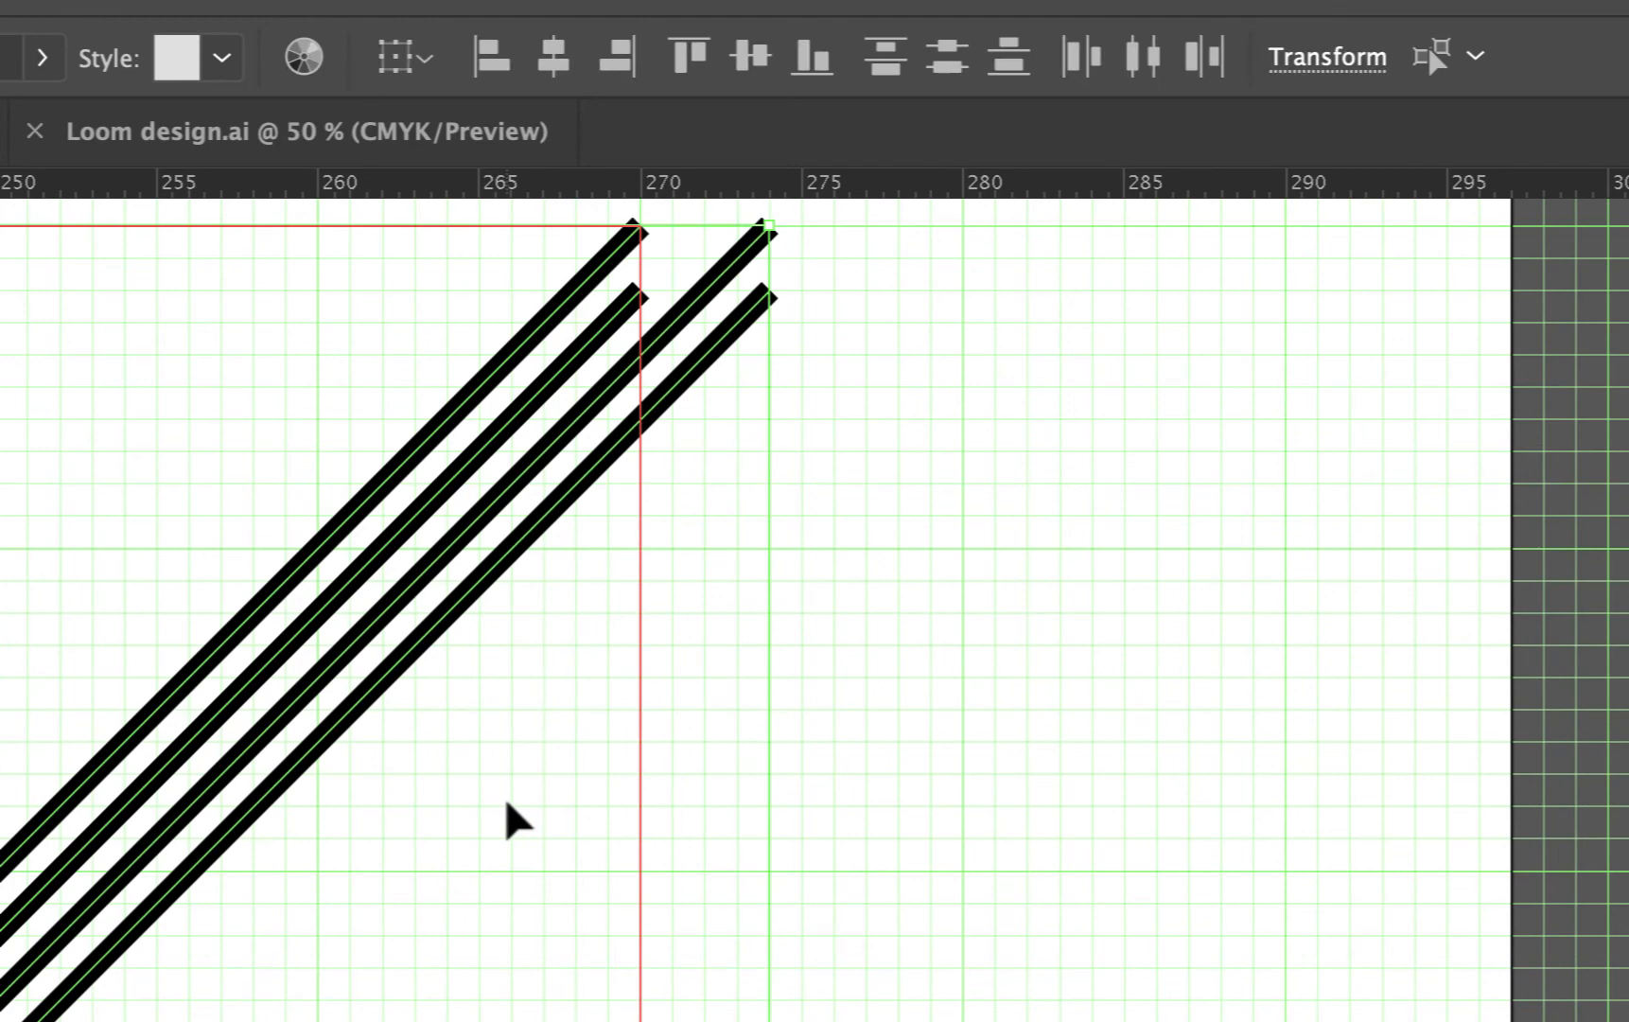
key(a)
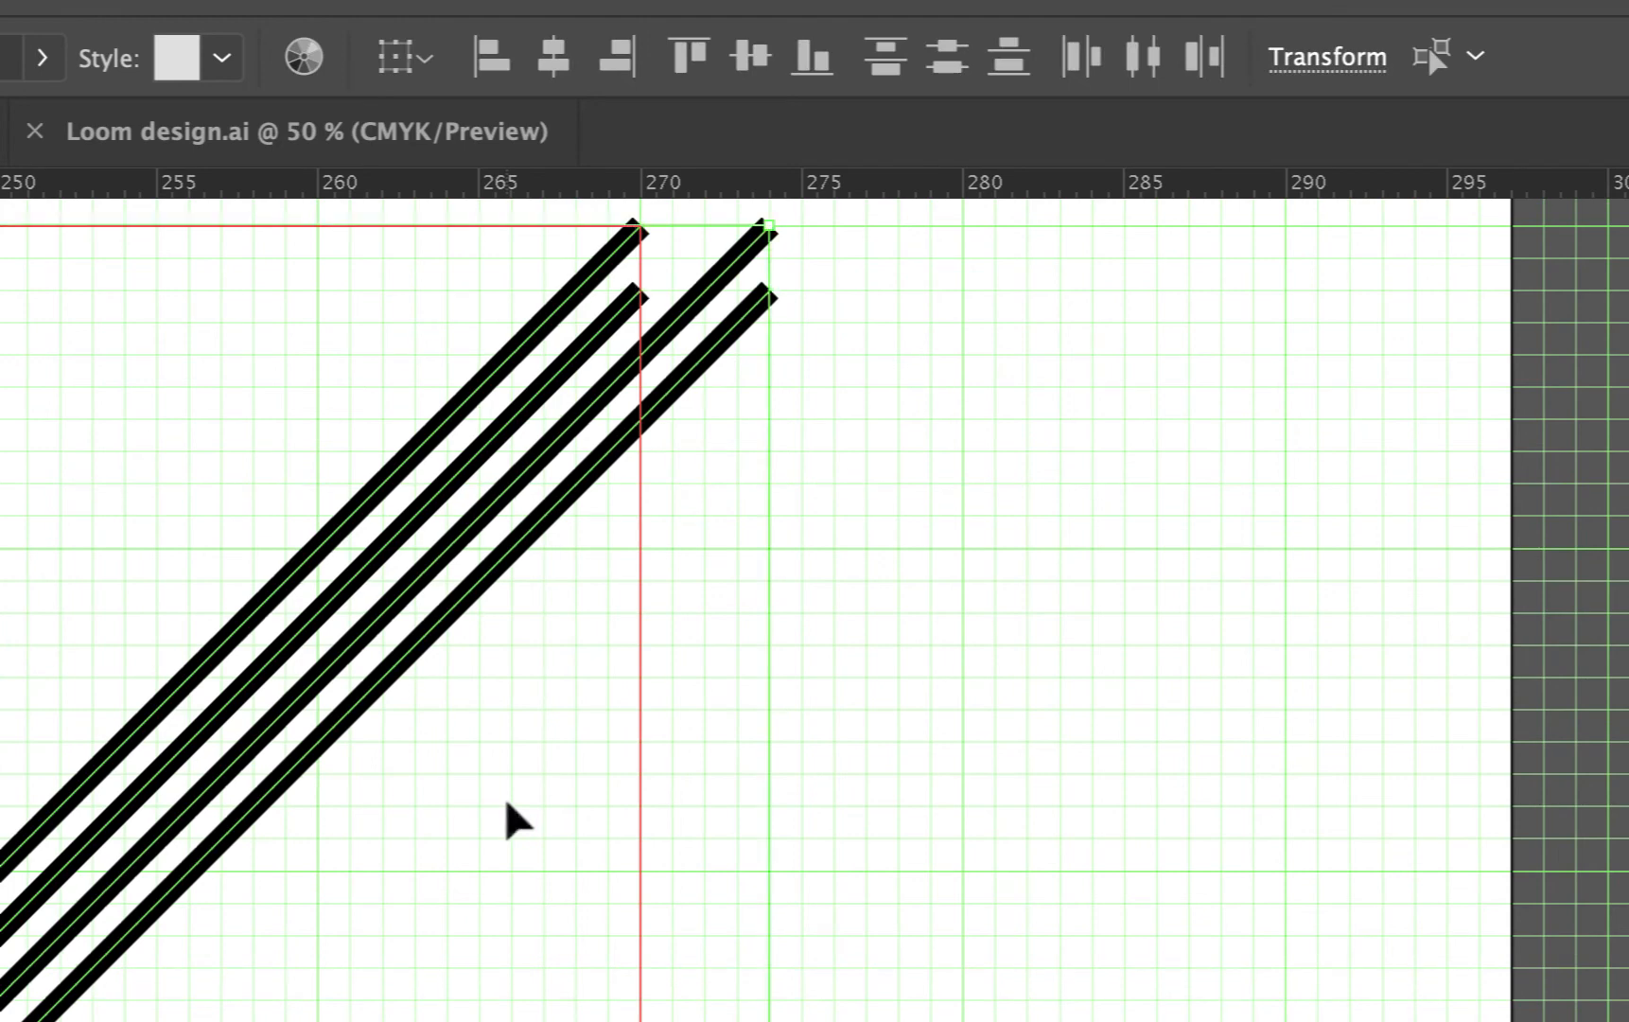
key(super+d)
key(Right)
key(Right)
key(Right)
key(Right)
key(Right)
key(Right)
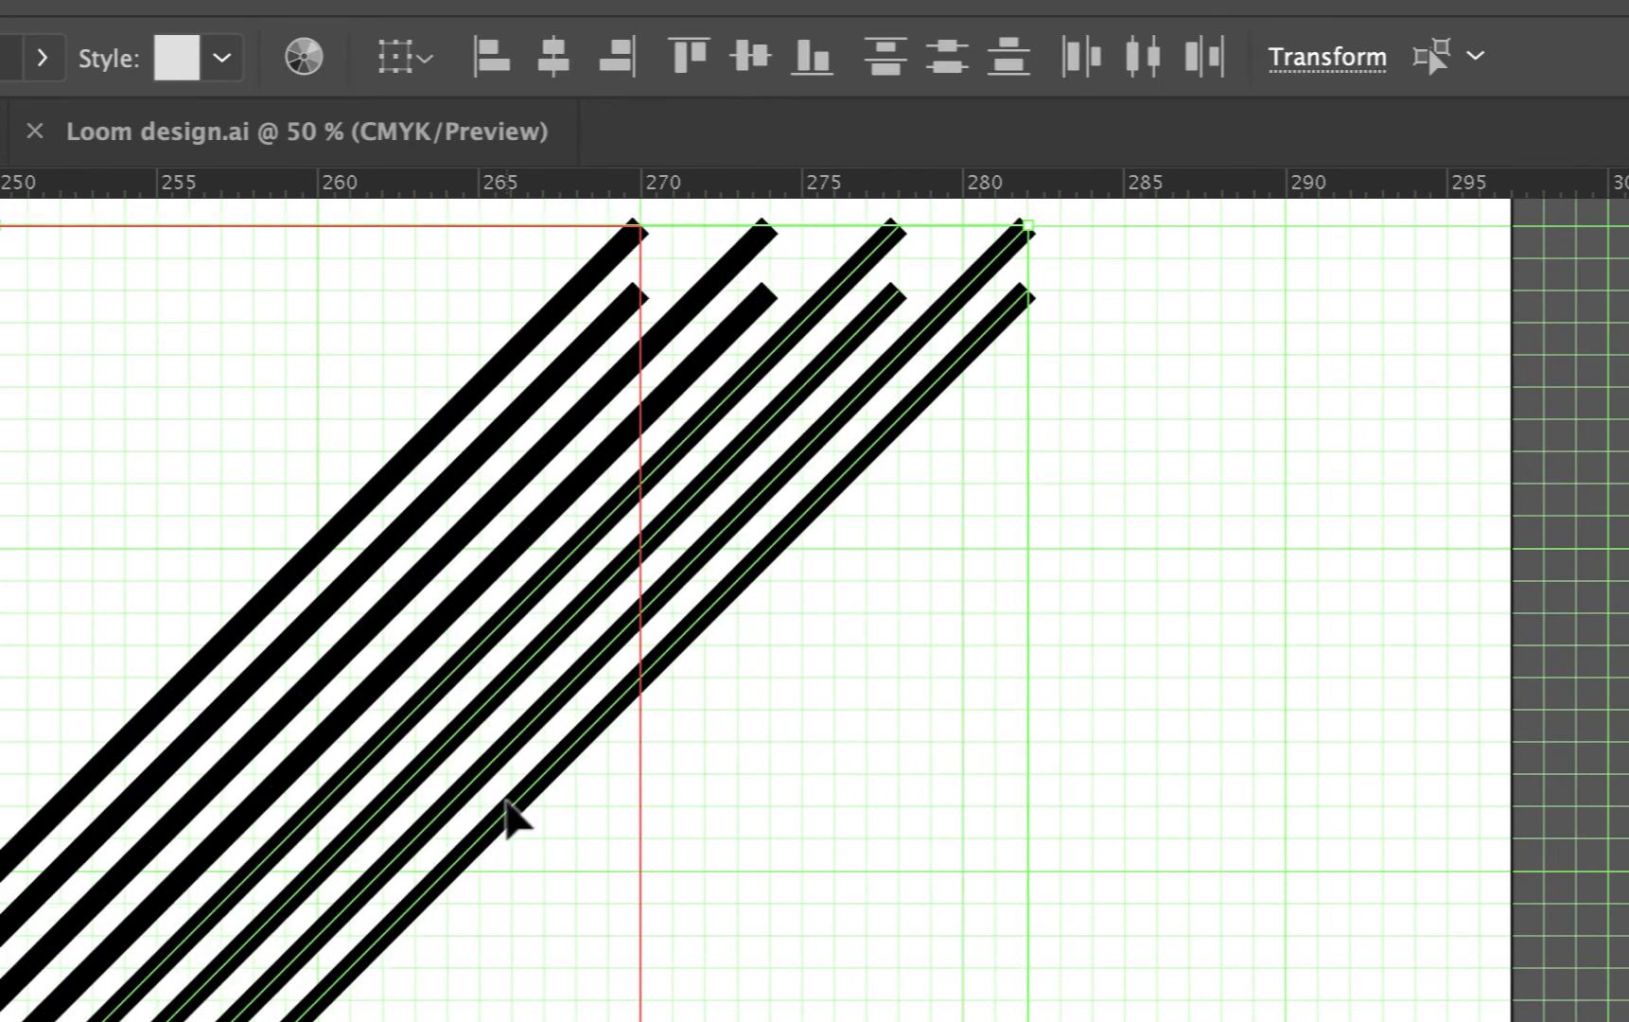
key(Left)
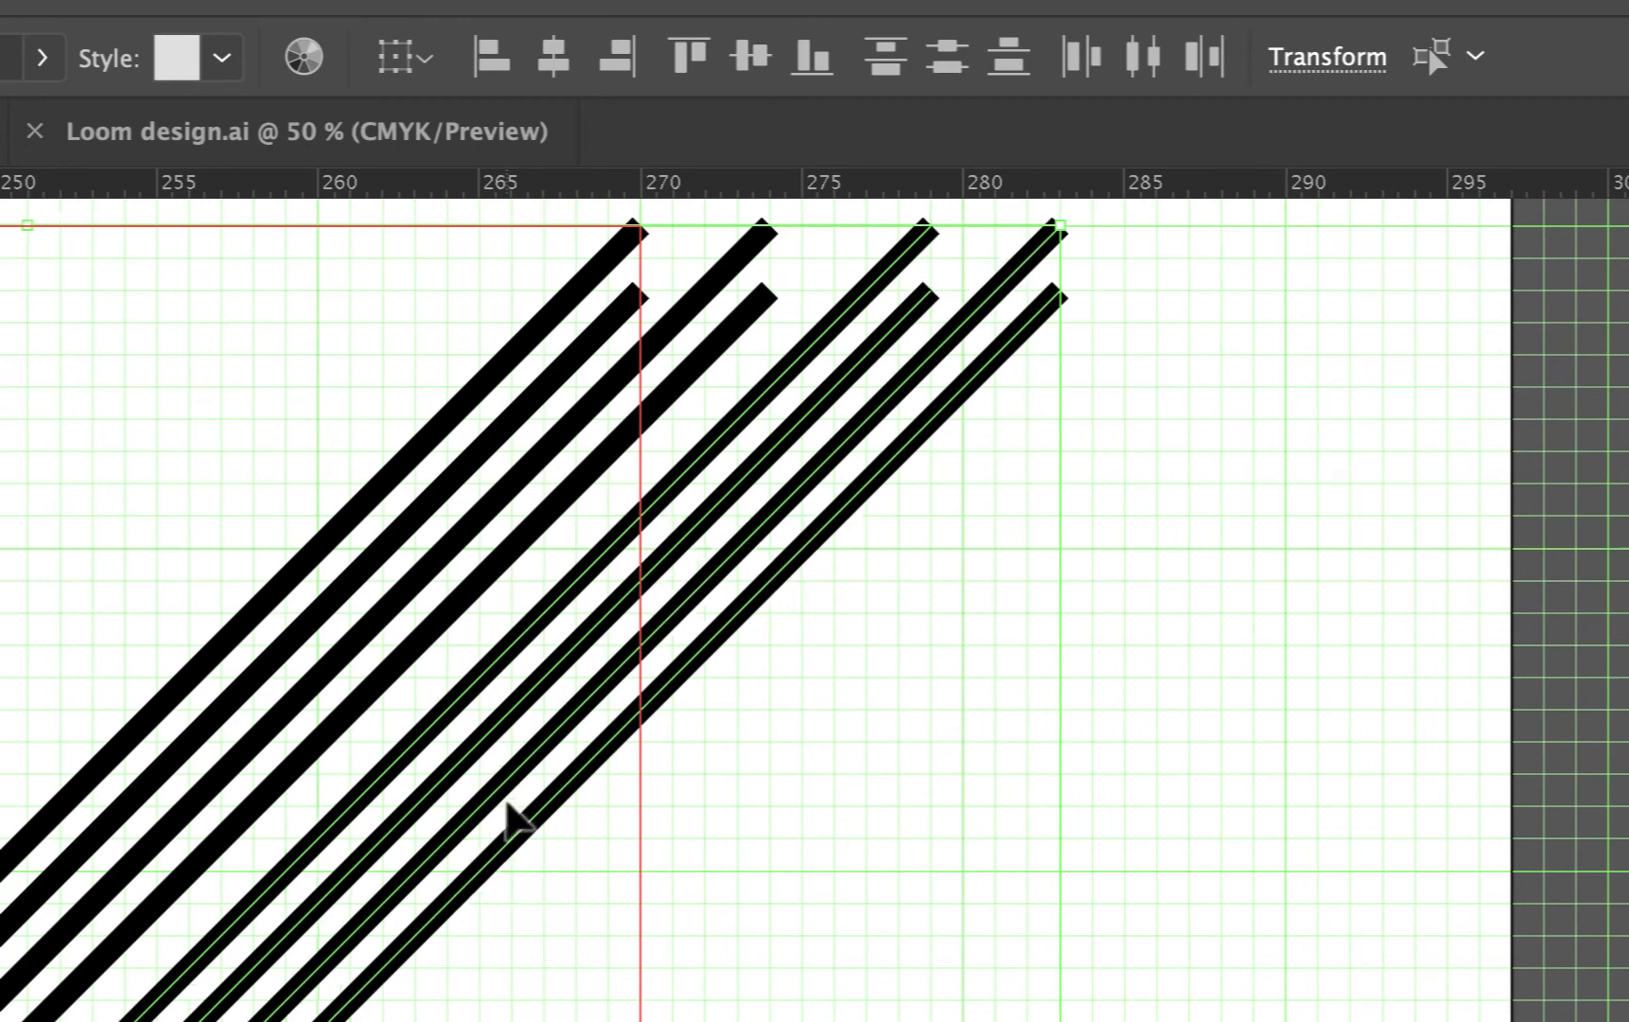
key(Left)
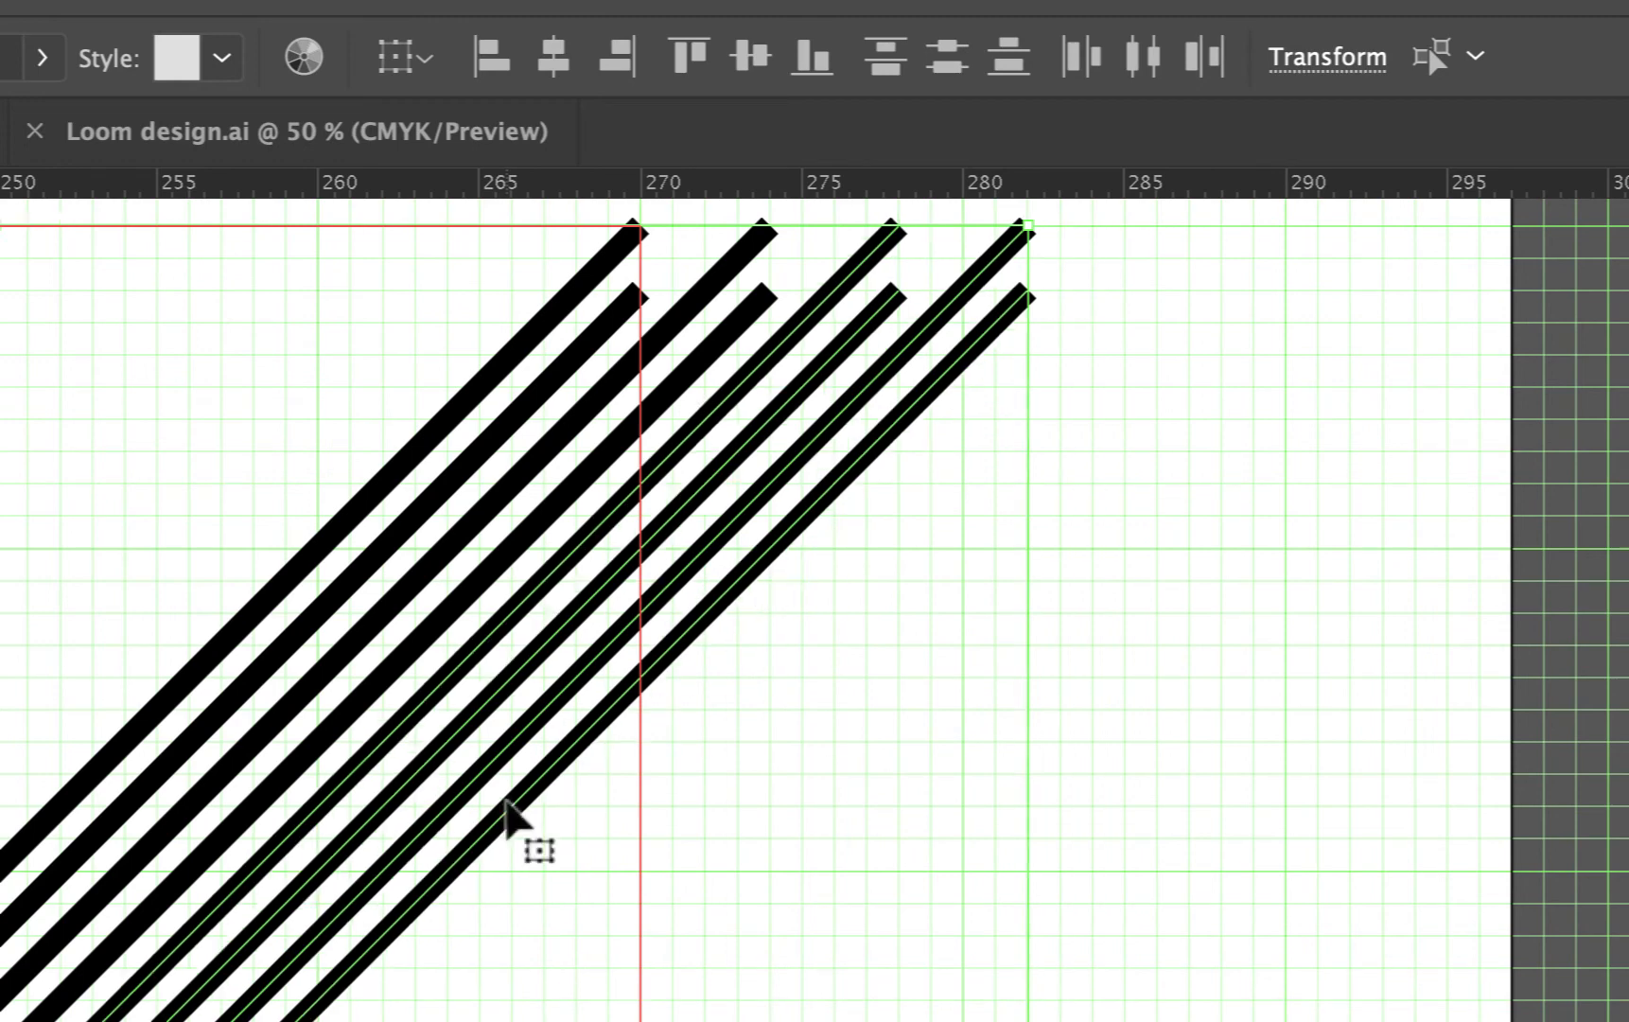
key(Left)
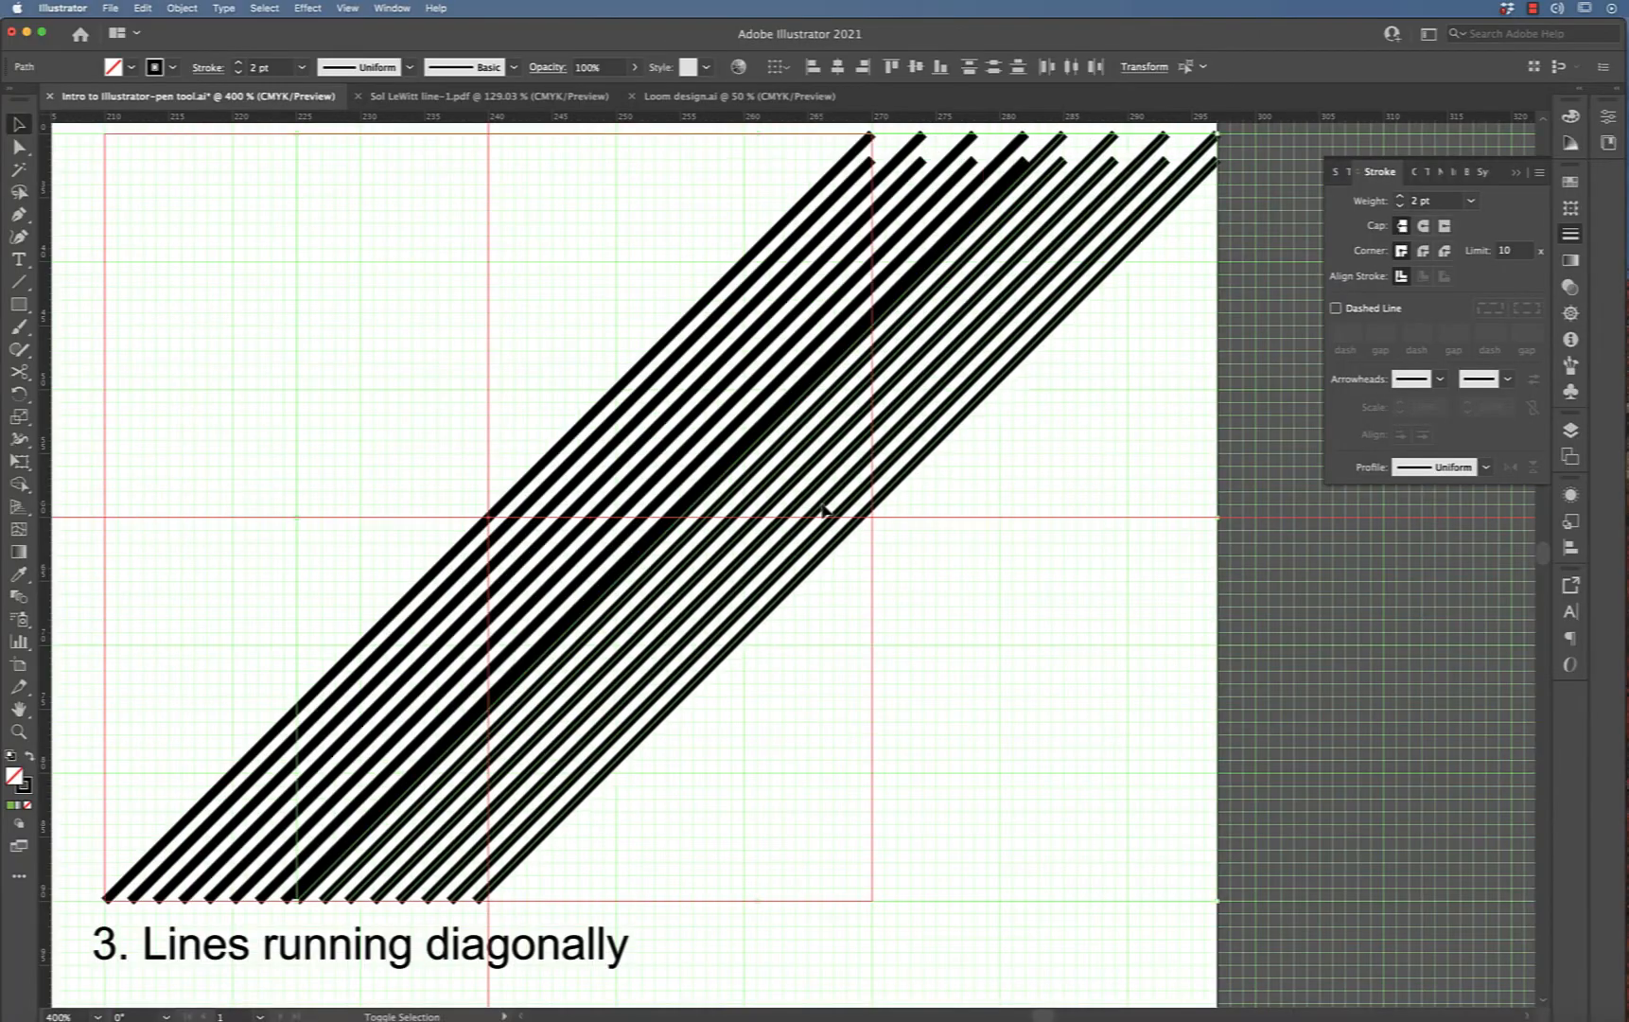
key(Right)
Copy all the diagonals, paste in front and shift them right until the square is filled
key(super+a)
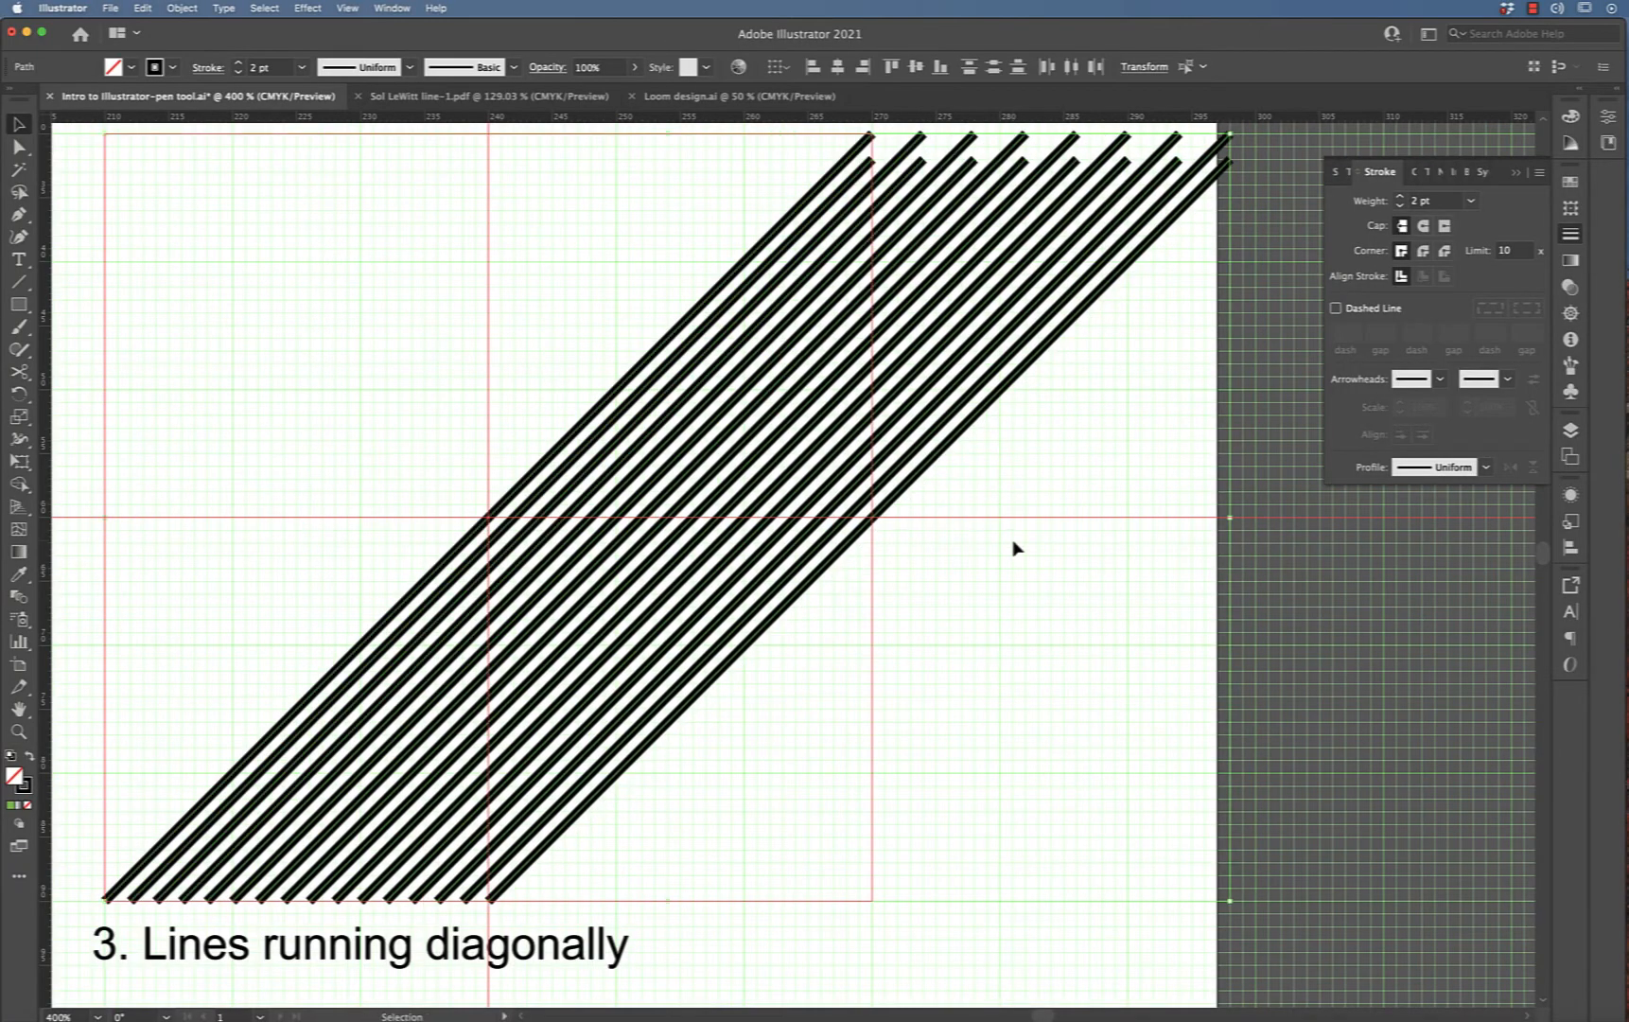
key(super+c)
key(super+f)
key(Right)
key(Right)
key(Right)
key(Right)
key(Right)
key(Right)
key(Right)
key(Right)
key(Right)
key(Right)
key(Right)
key(Right)
key(Right)
key(Right)
key(Right)
key(Right)
key(Right)
key(Right)
key(Right)
key(Right)
key(Left)
key(Left)
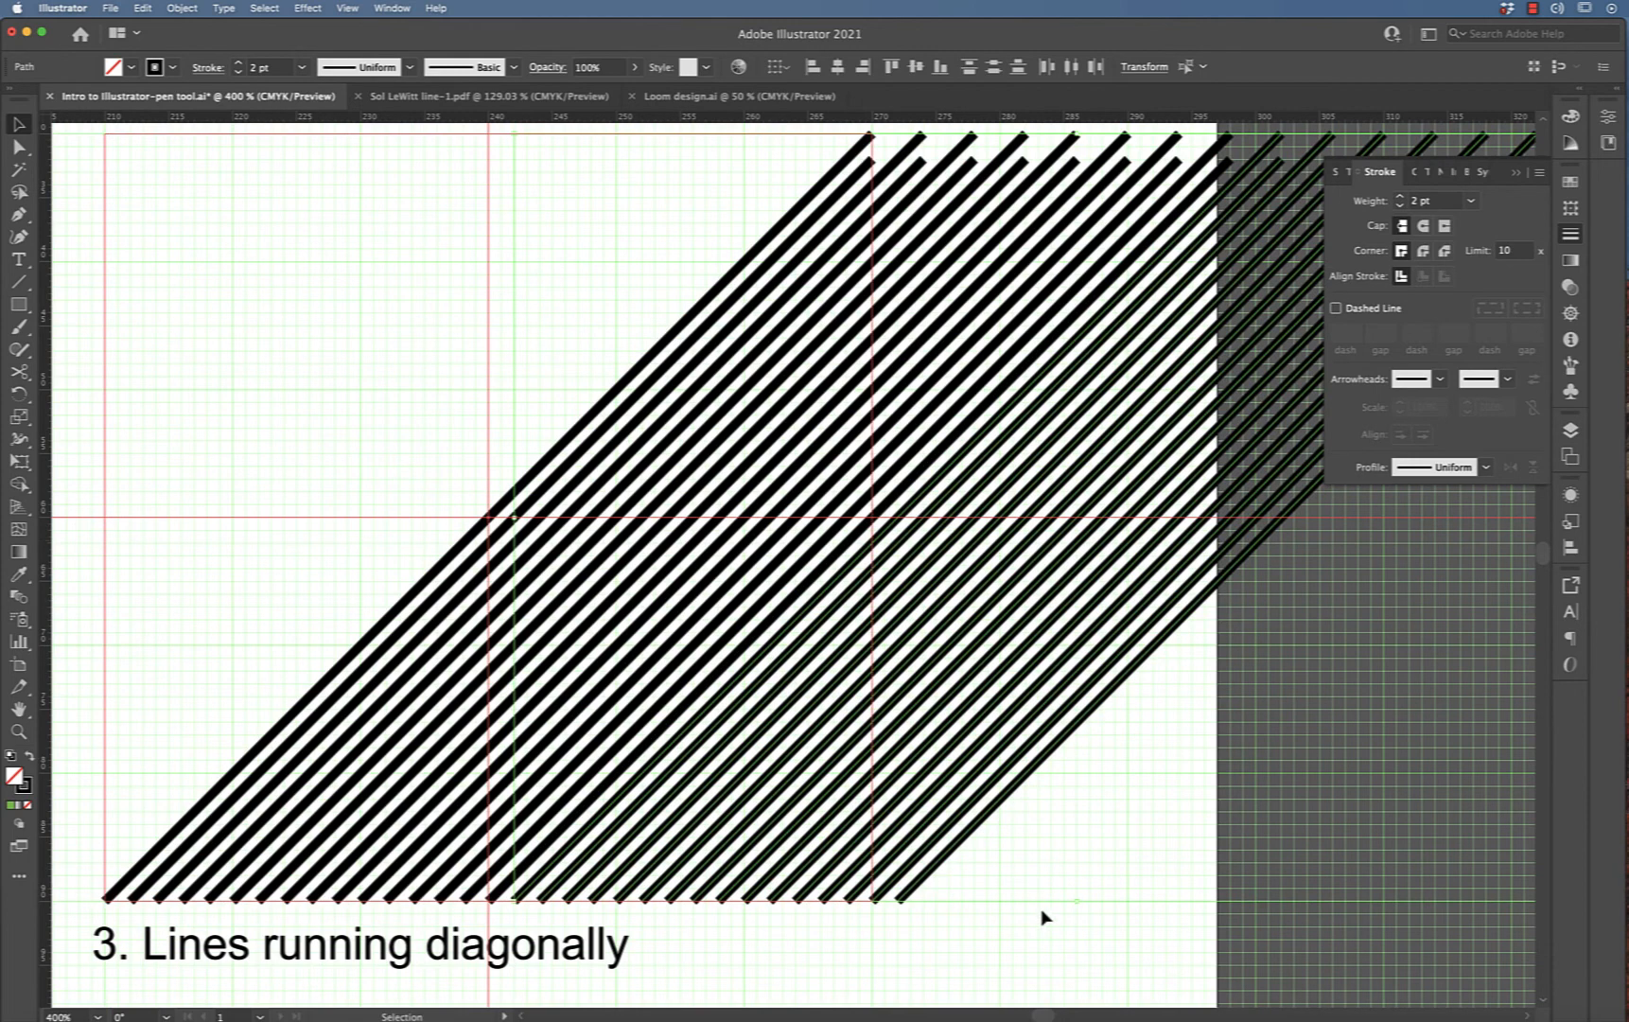
Select and delete the extra diagonals starting past the square's bottom-right corner
click(1018, 883)
click(945, 861)
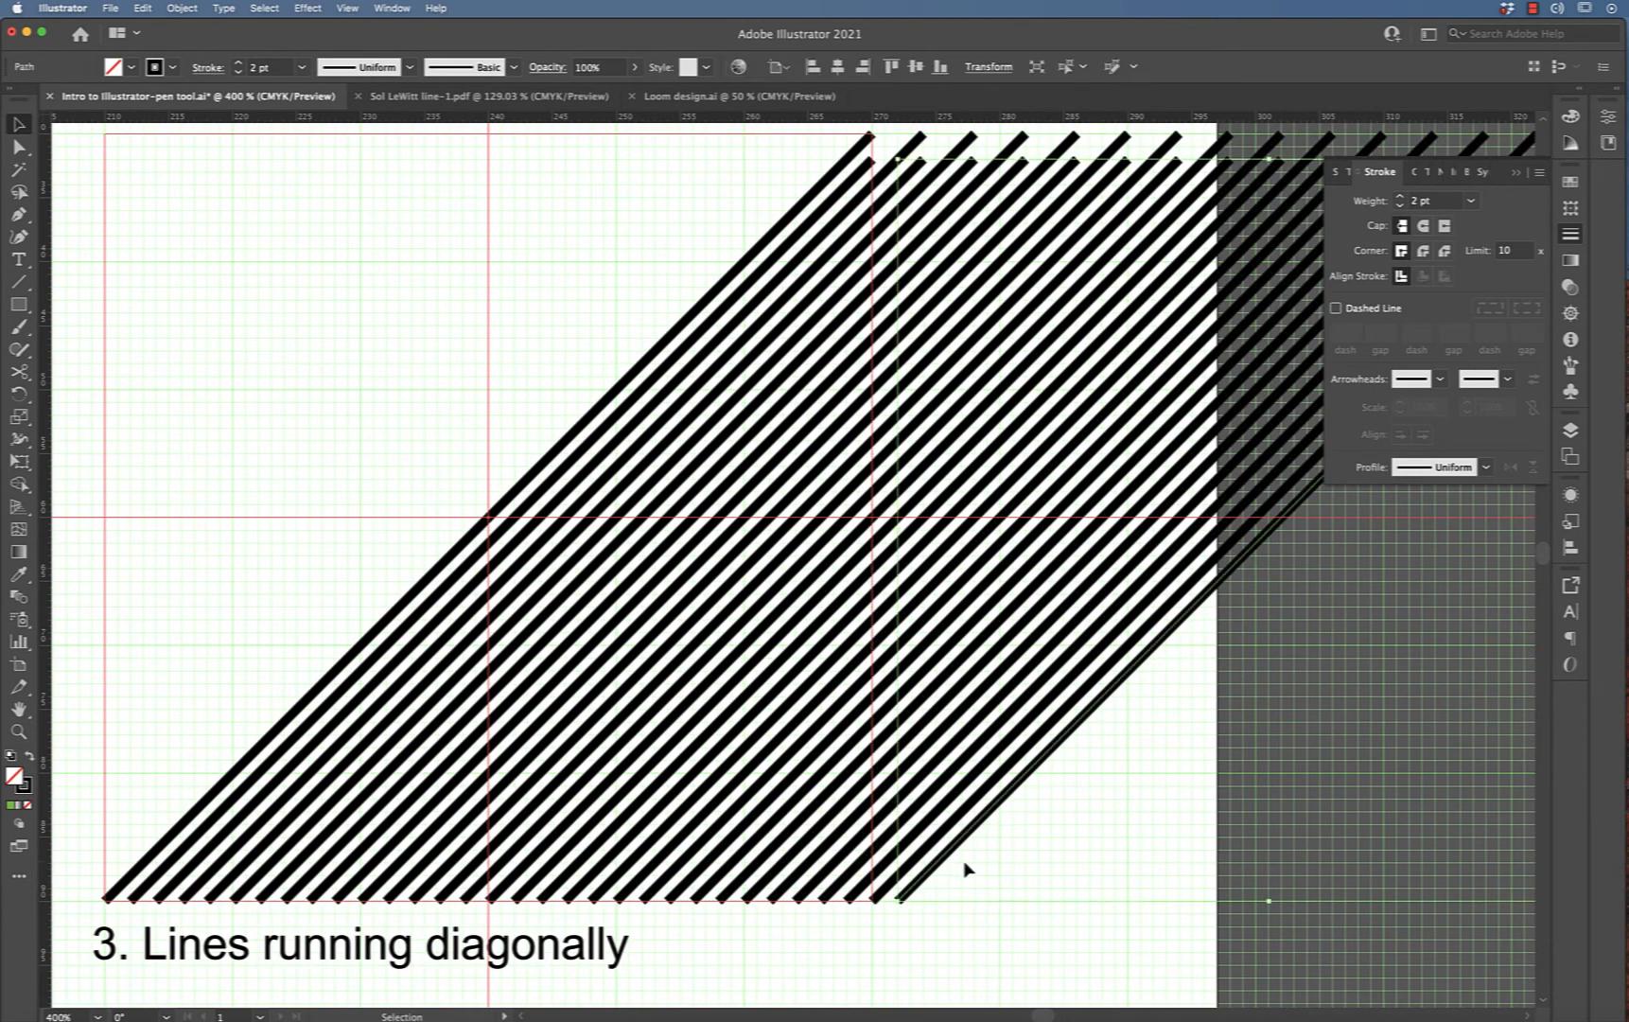
key(Delete)
click(916, 857)
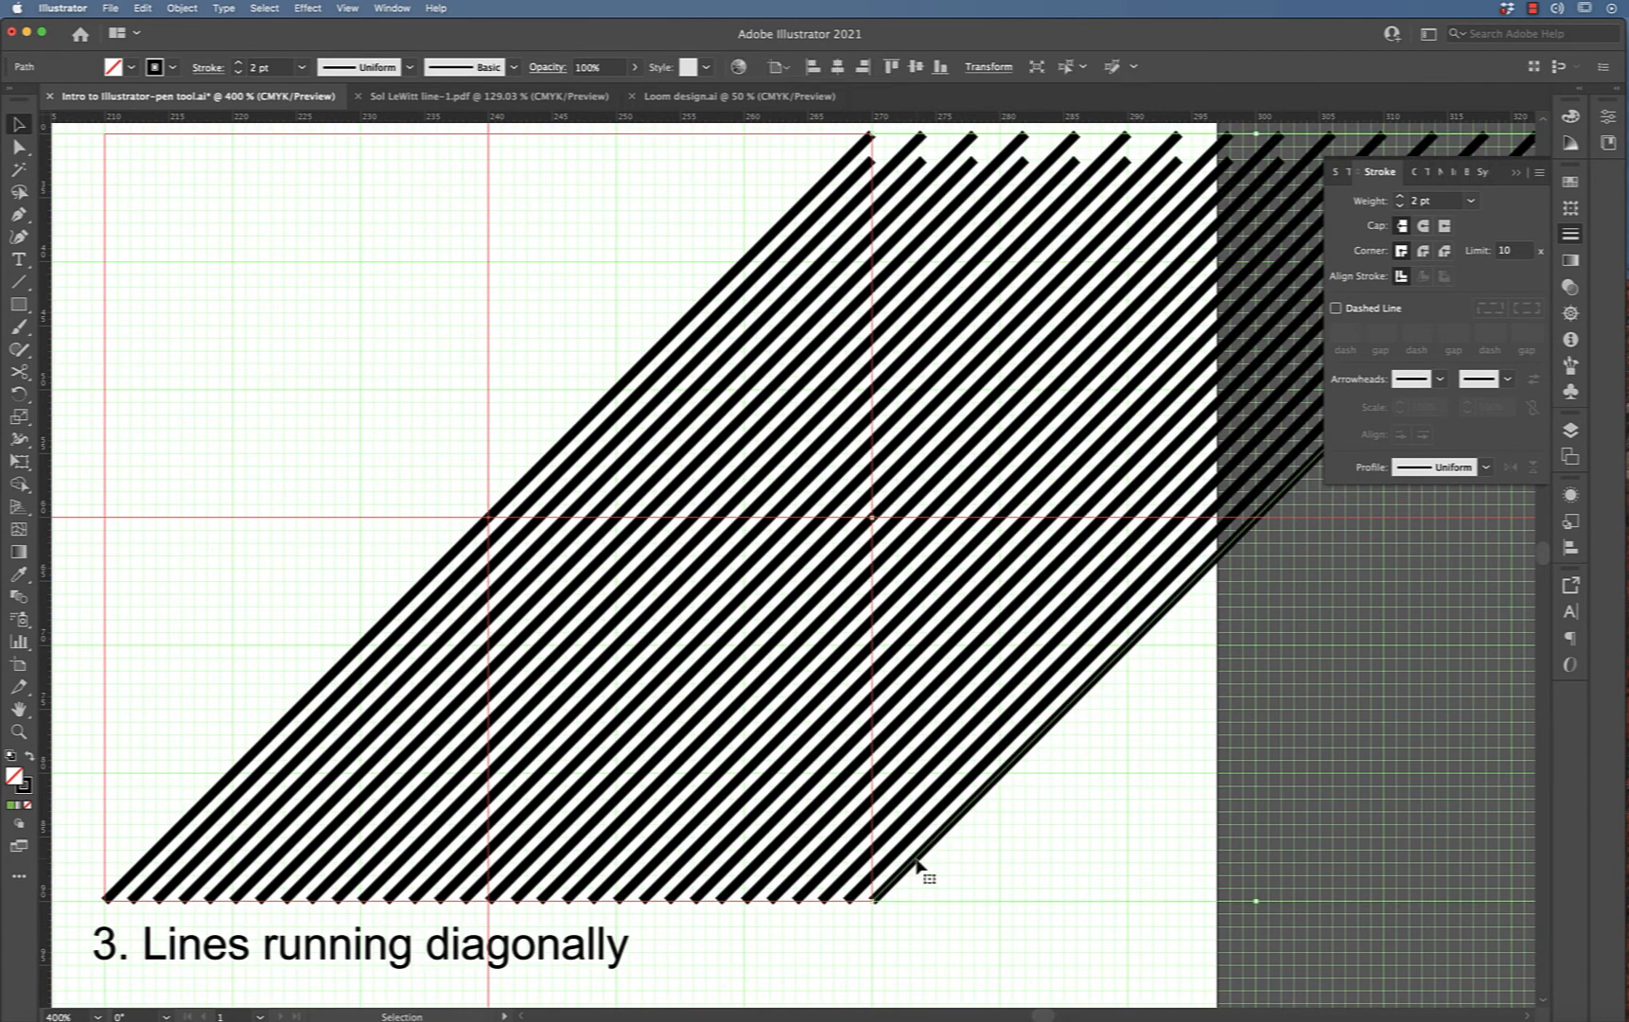
key(Delete)
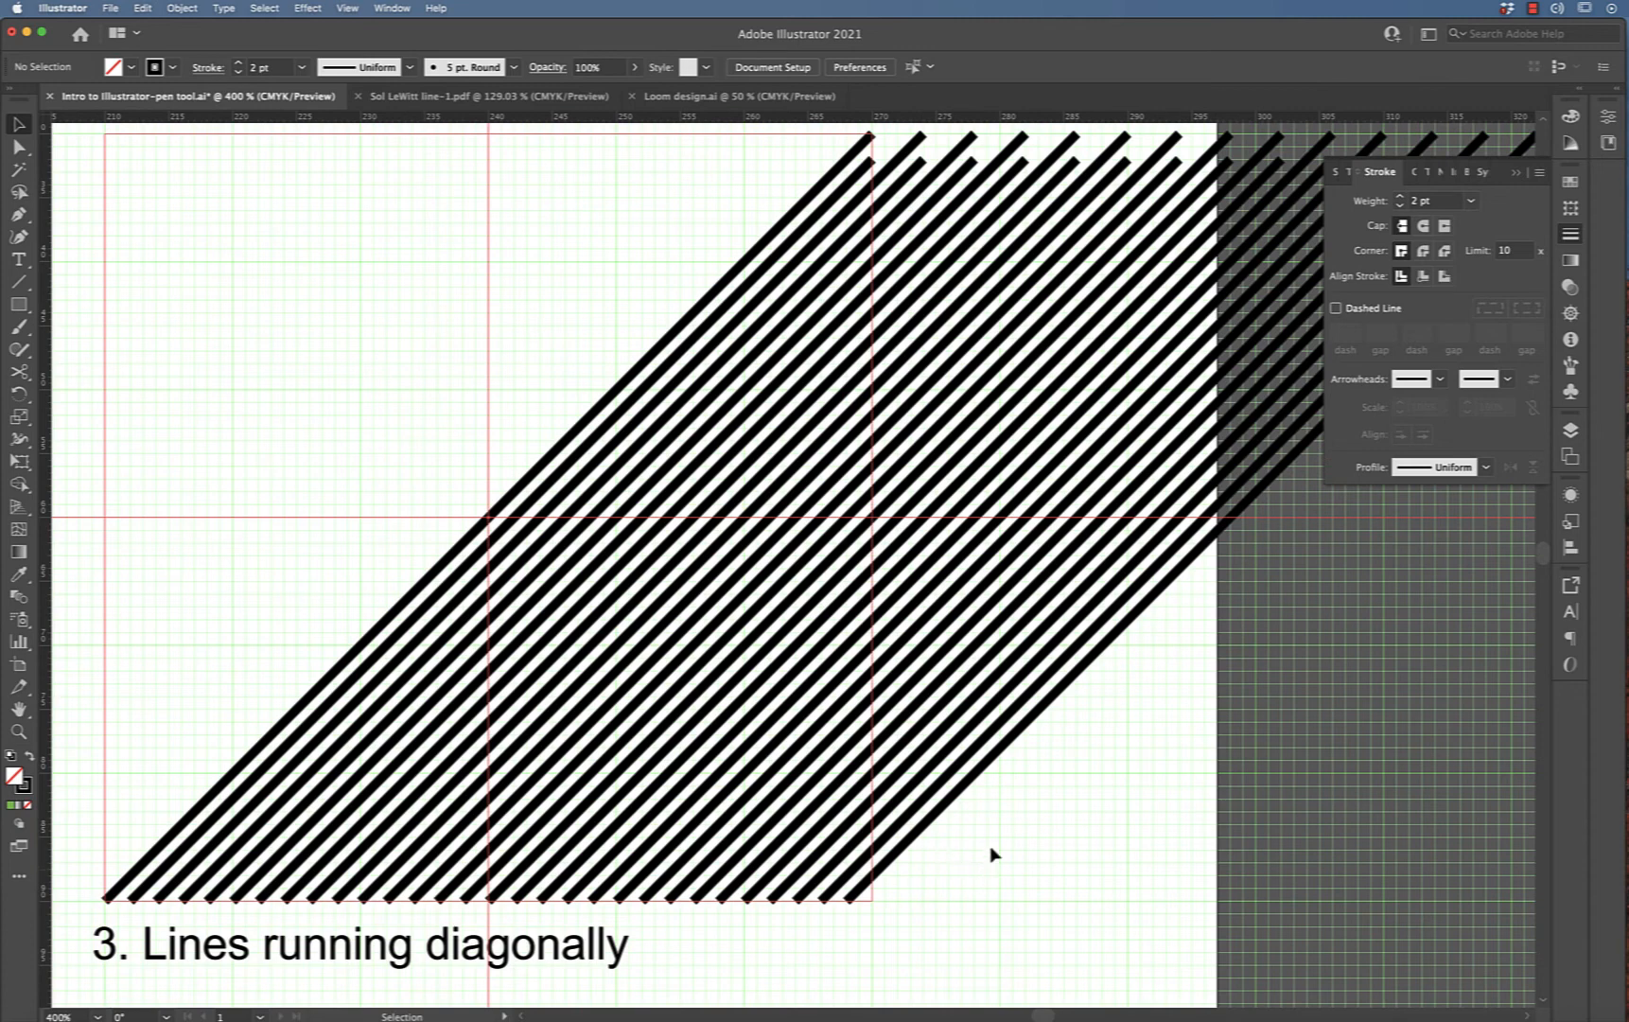
Cut the top diagonals at the square's right edge with the Scissors tool and delete the overhanging pieces
scroll(927, 379, right, 4)
scroll(927, 379, up, 1)
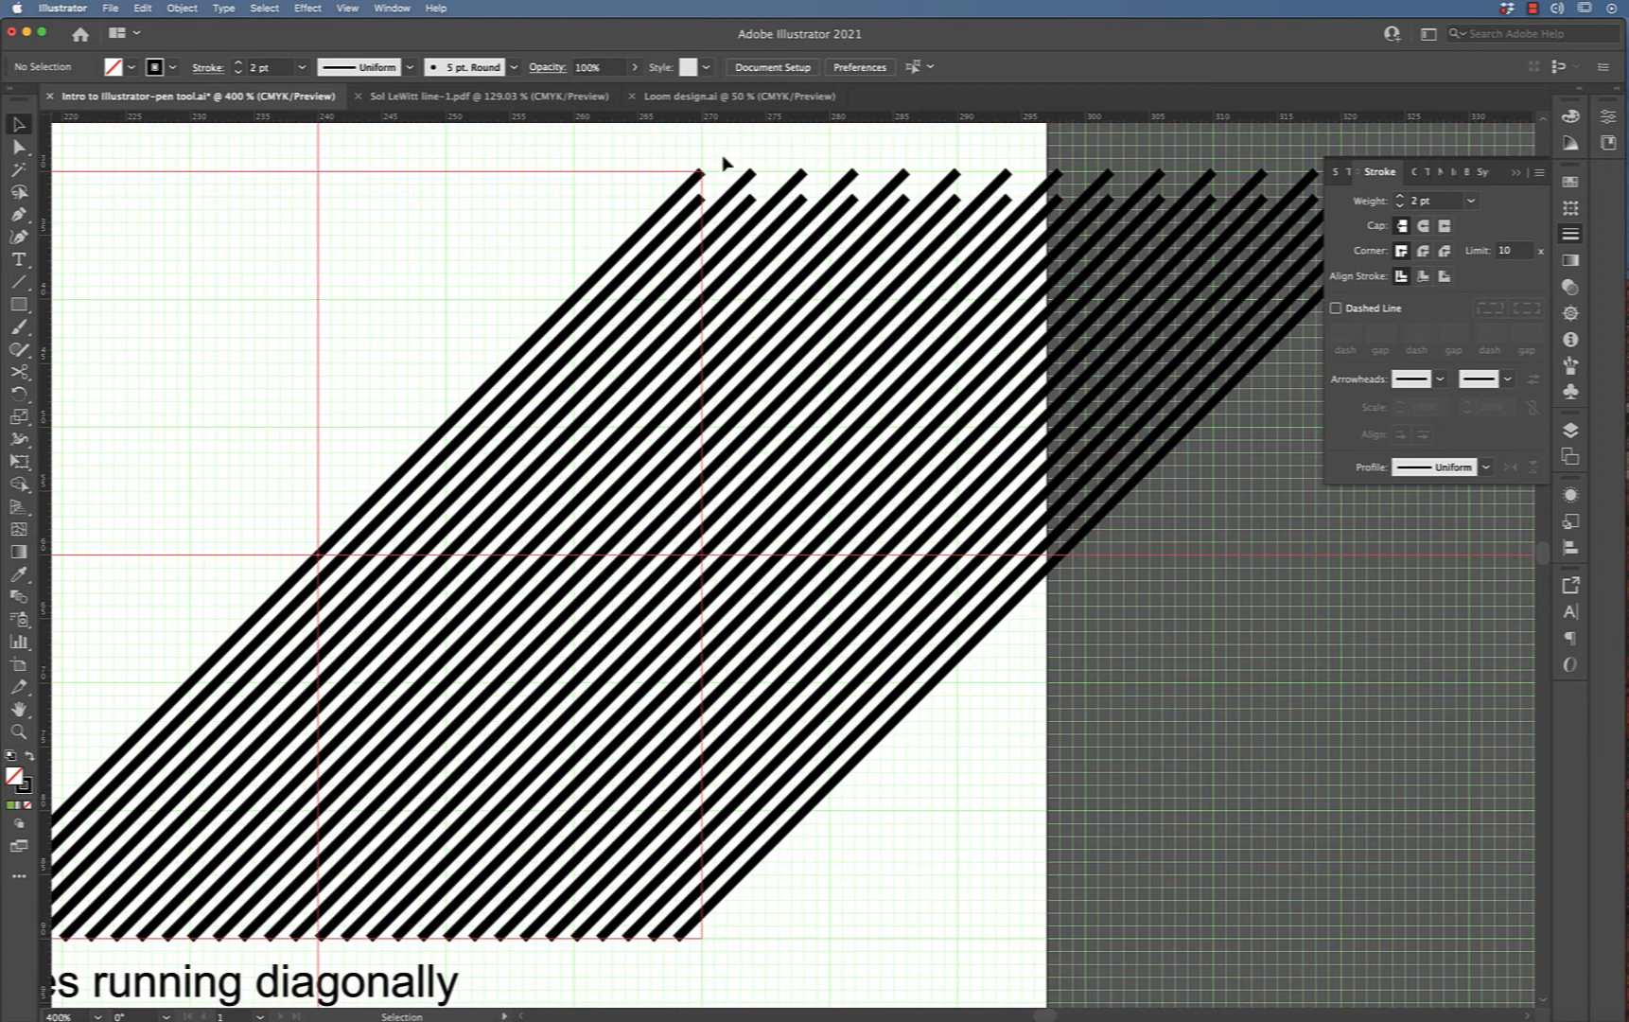
drag(737, 144, 964, 778)
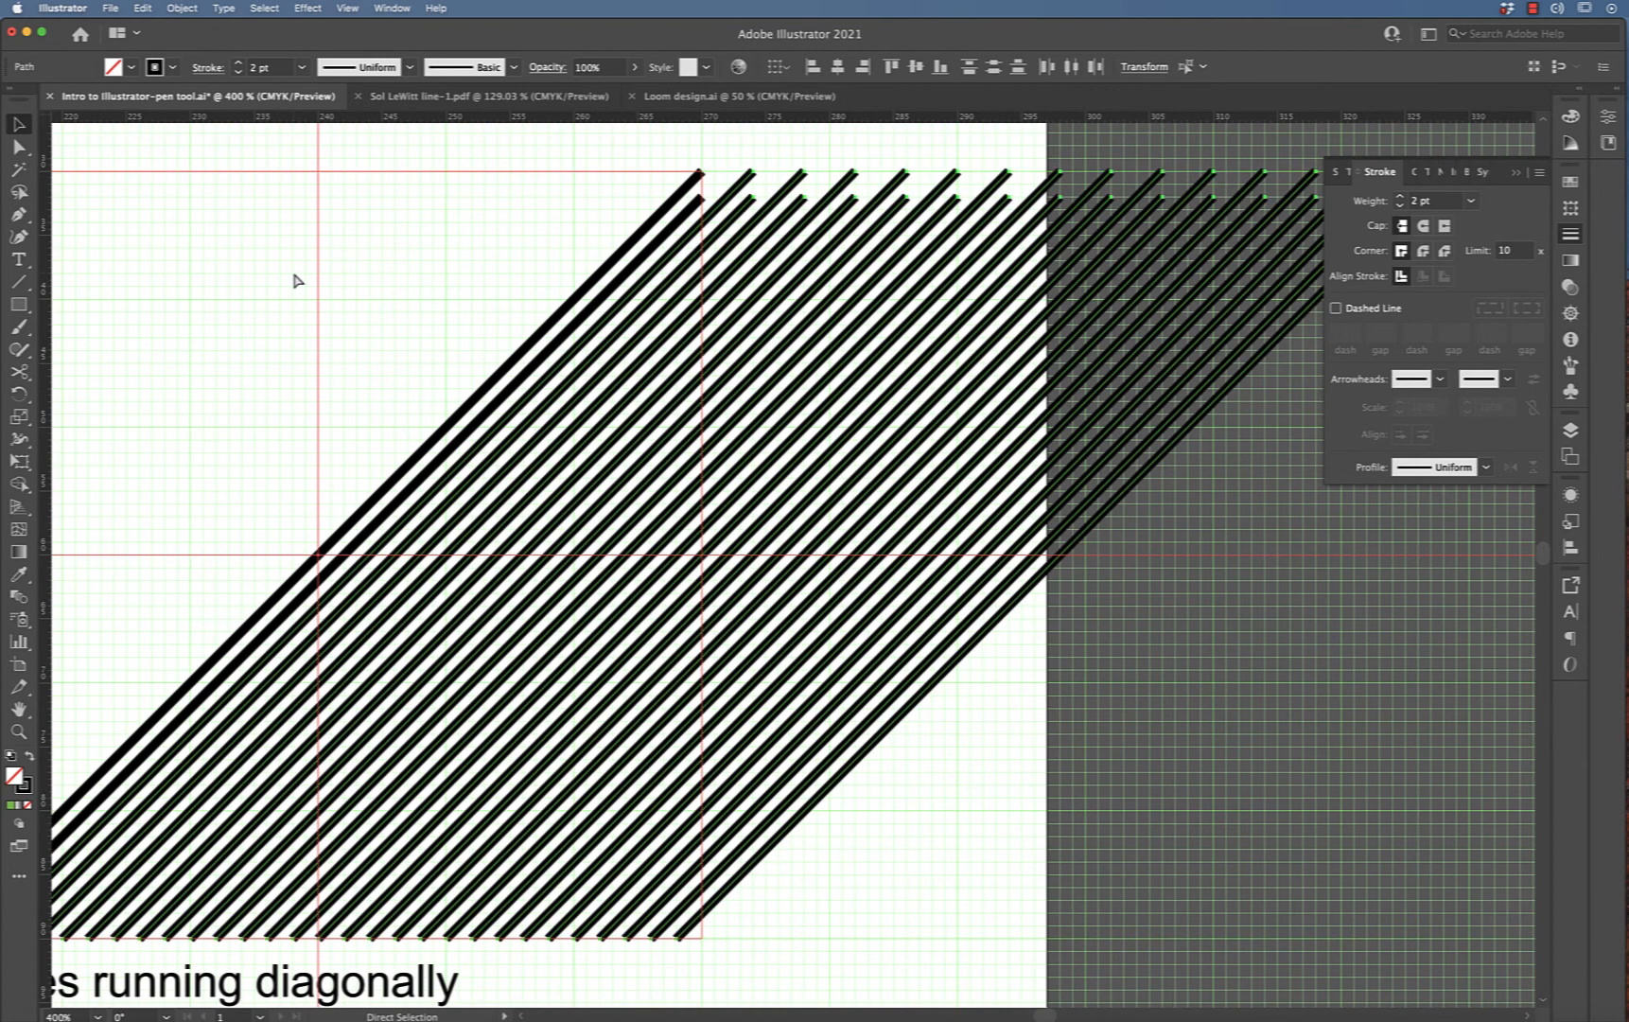
key(super+equal)
key(super+equal)
key(super+equal)
scroll(293, 279, up, 10)
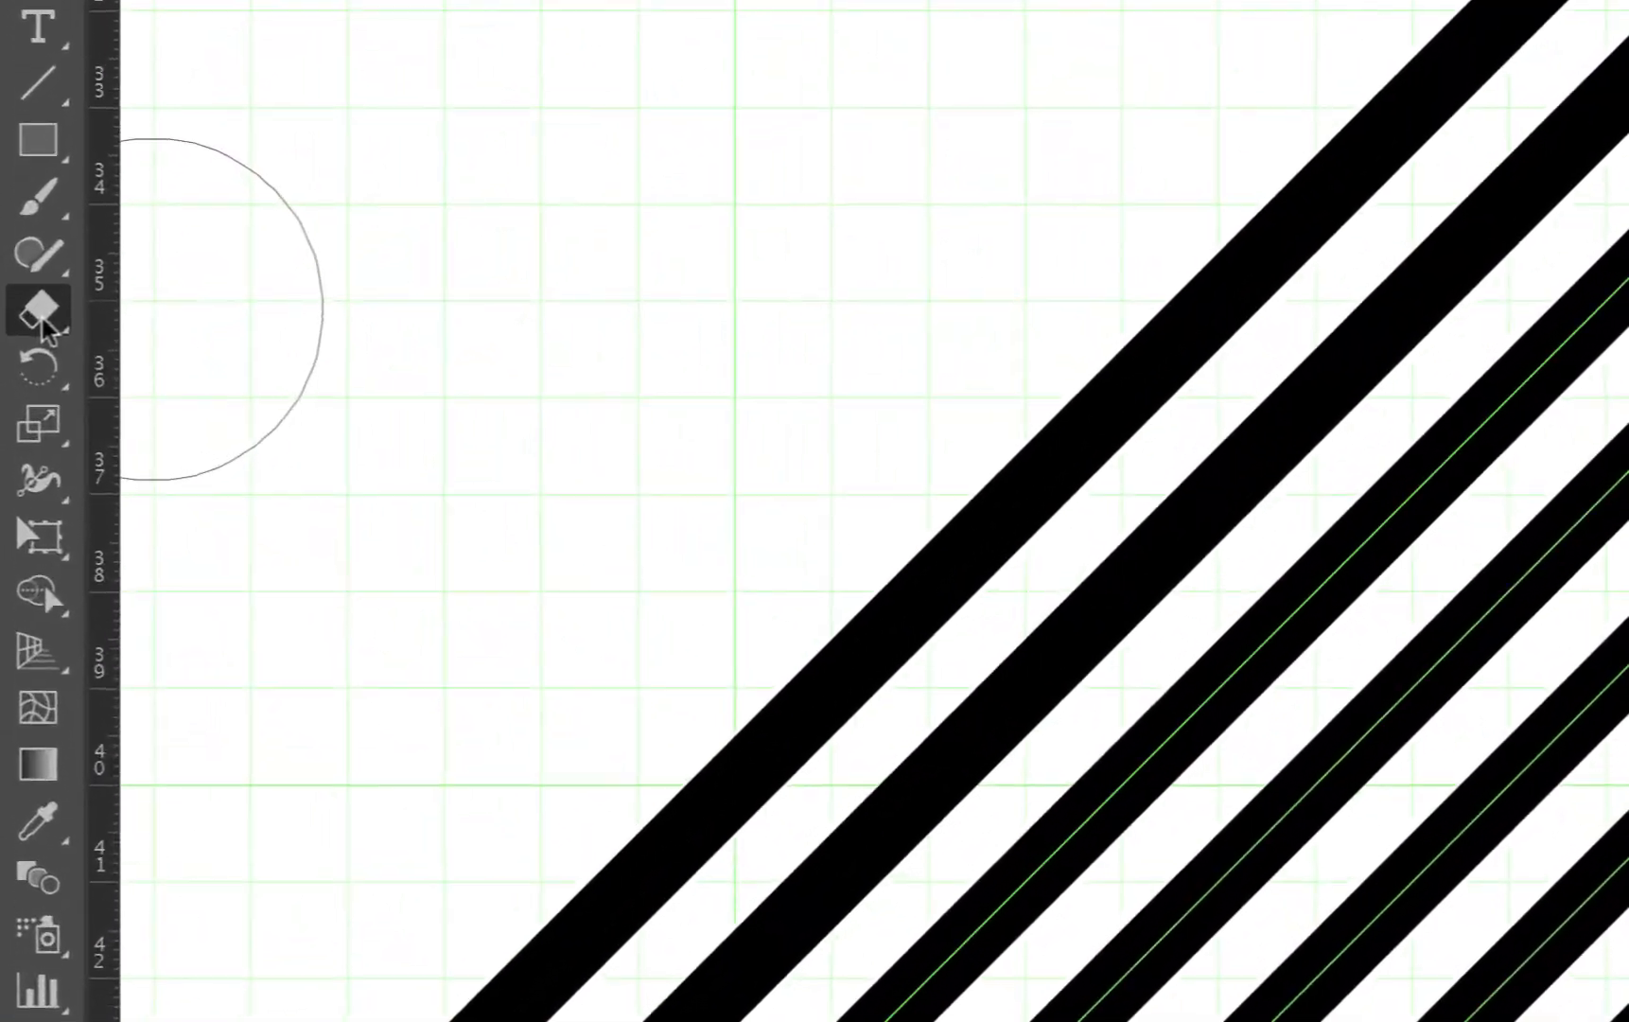
click(30, 345)
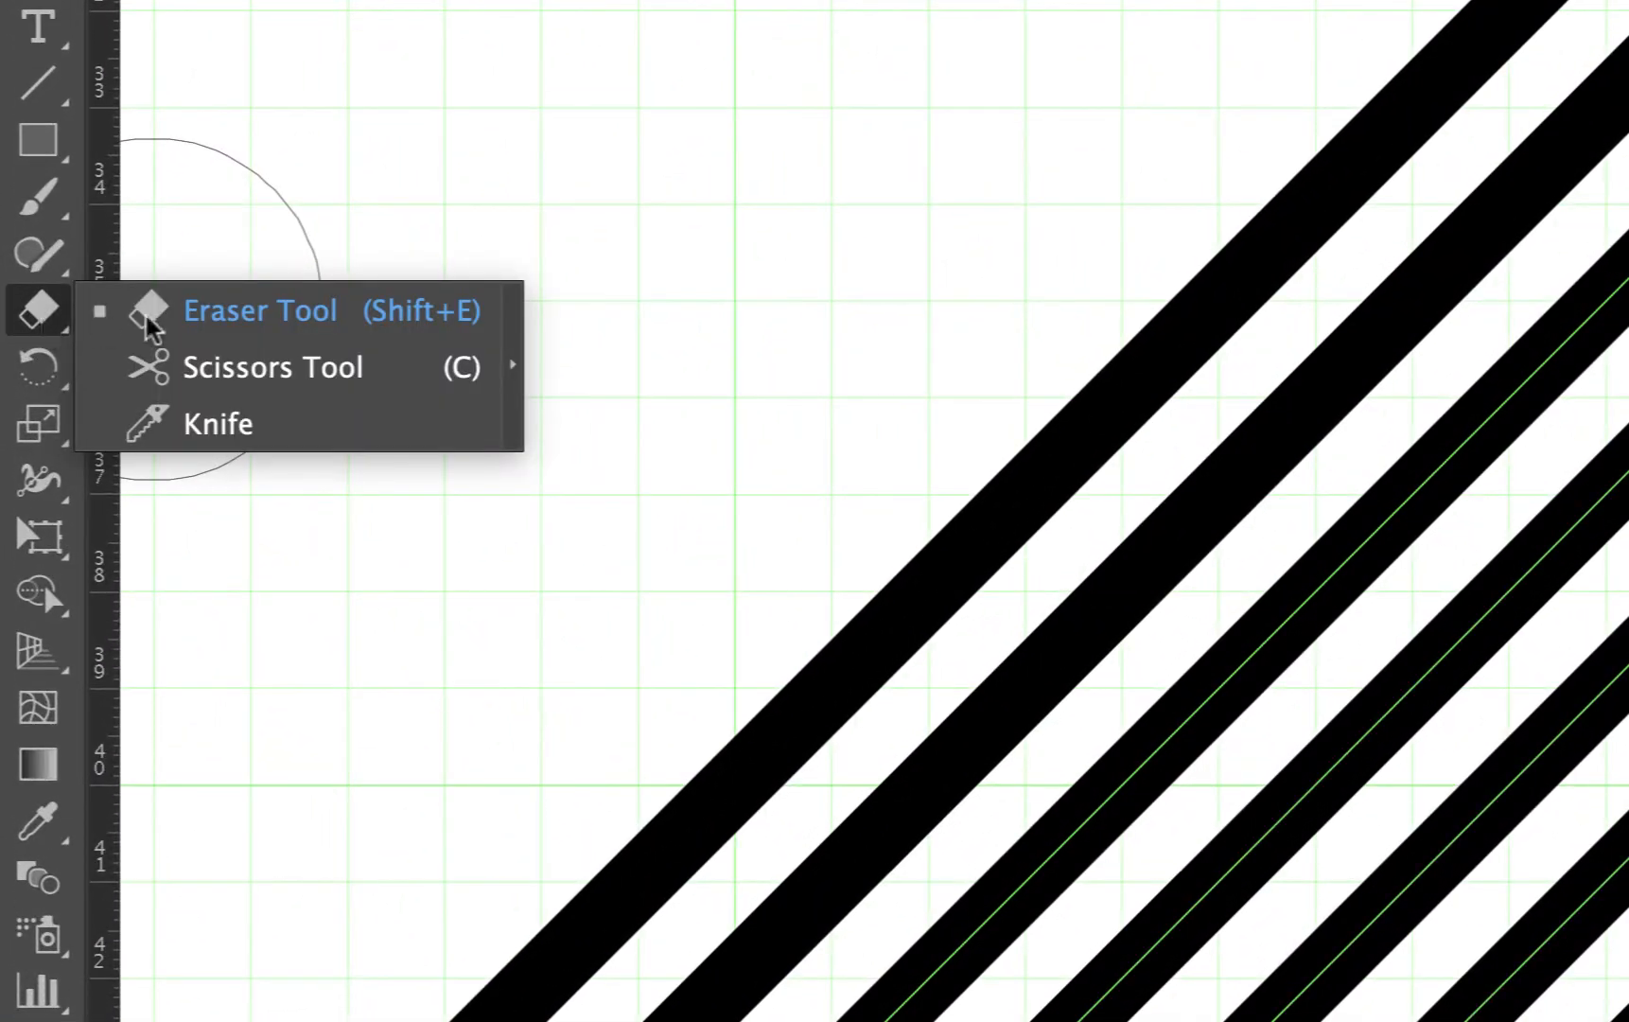
click(219, 383)
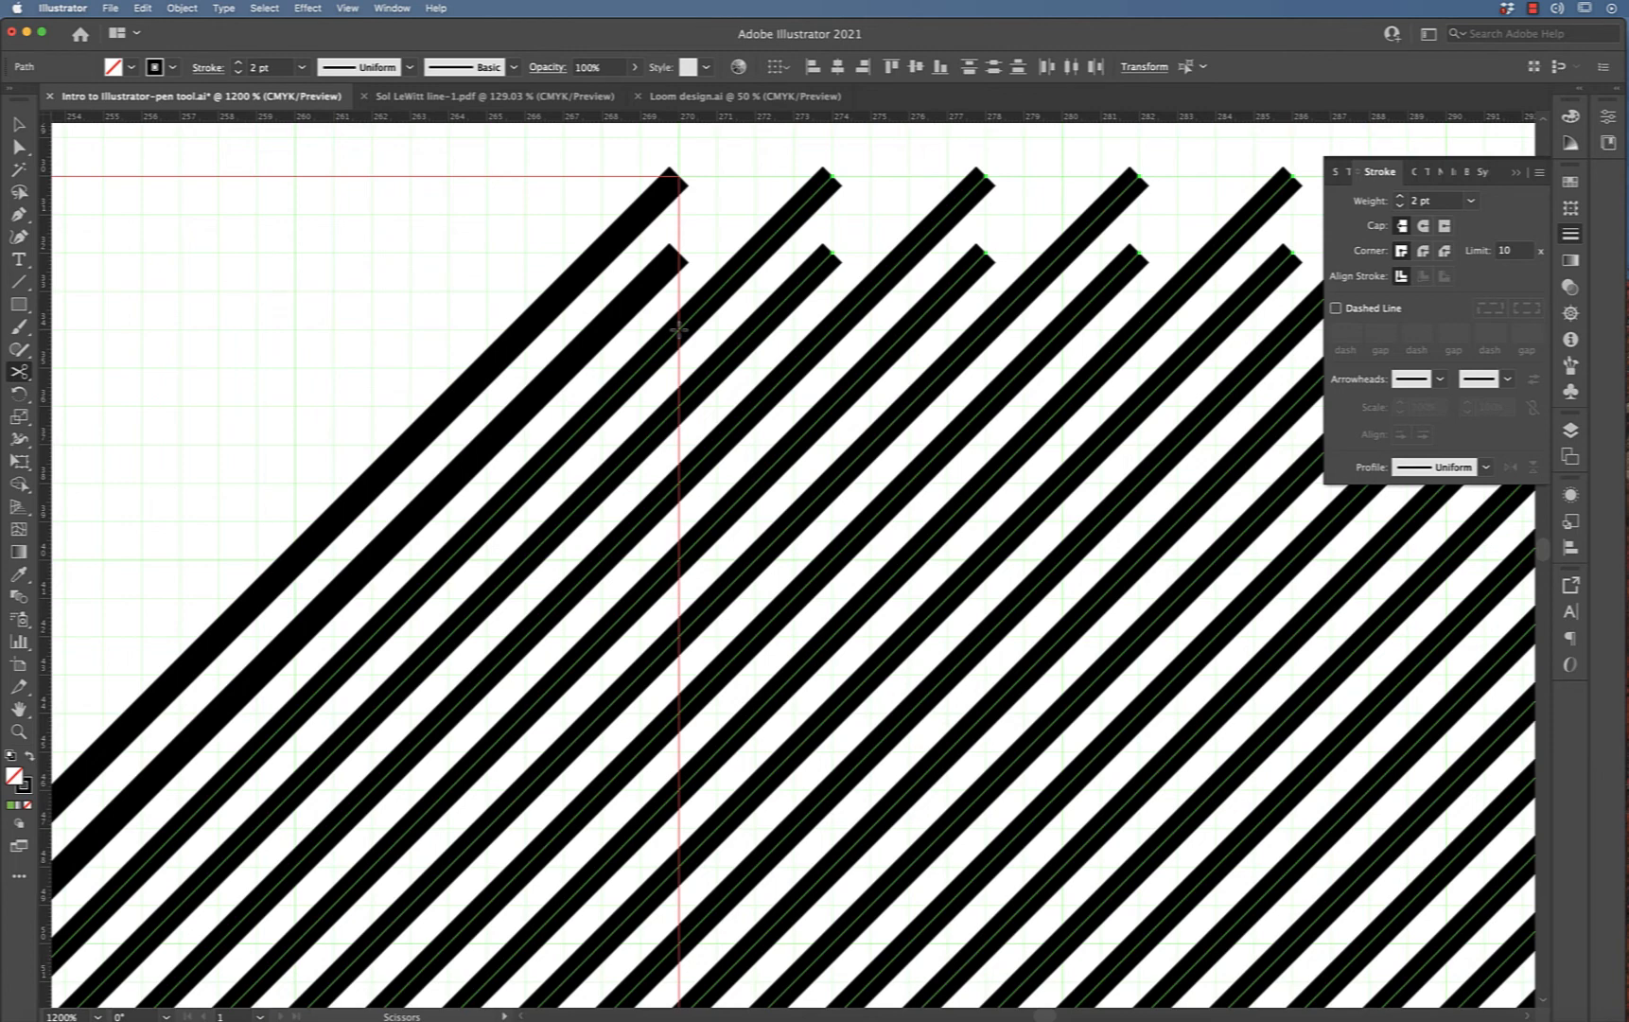
click(679, 330)
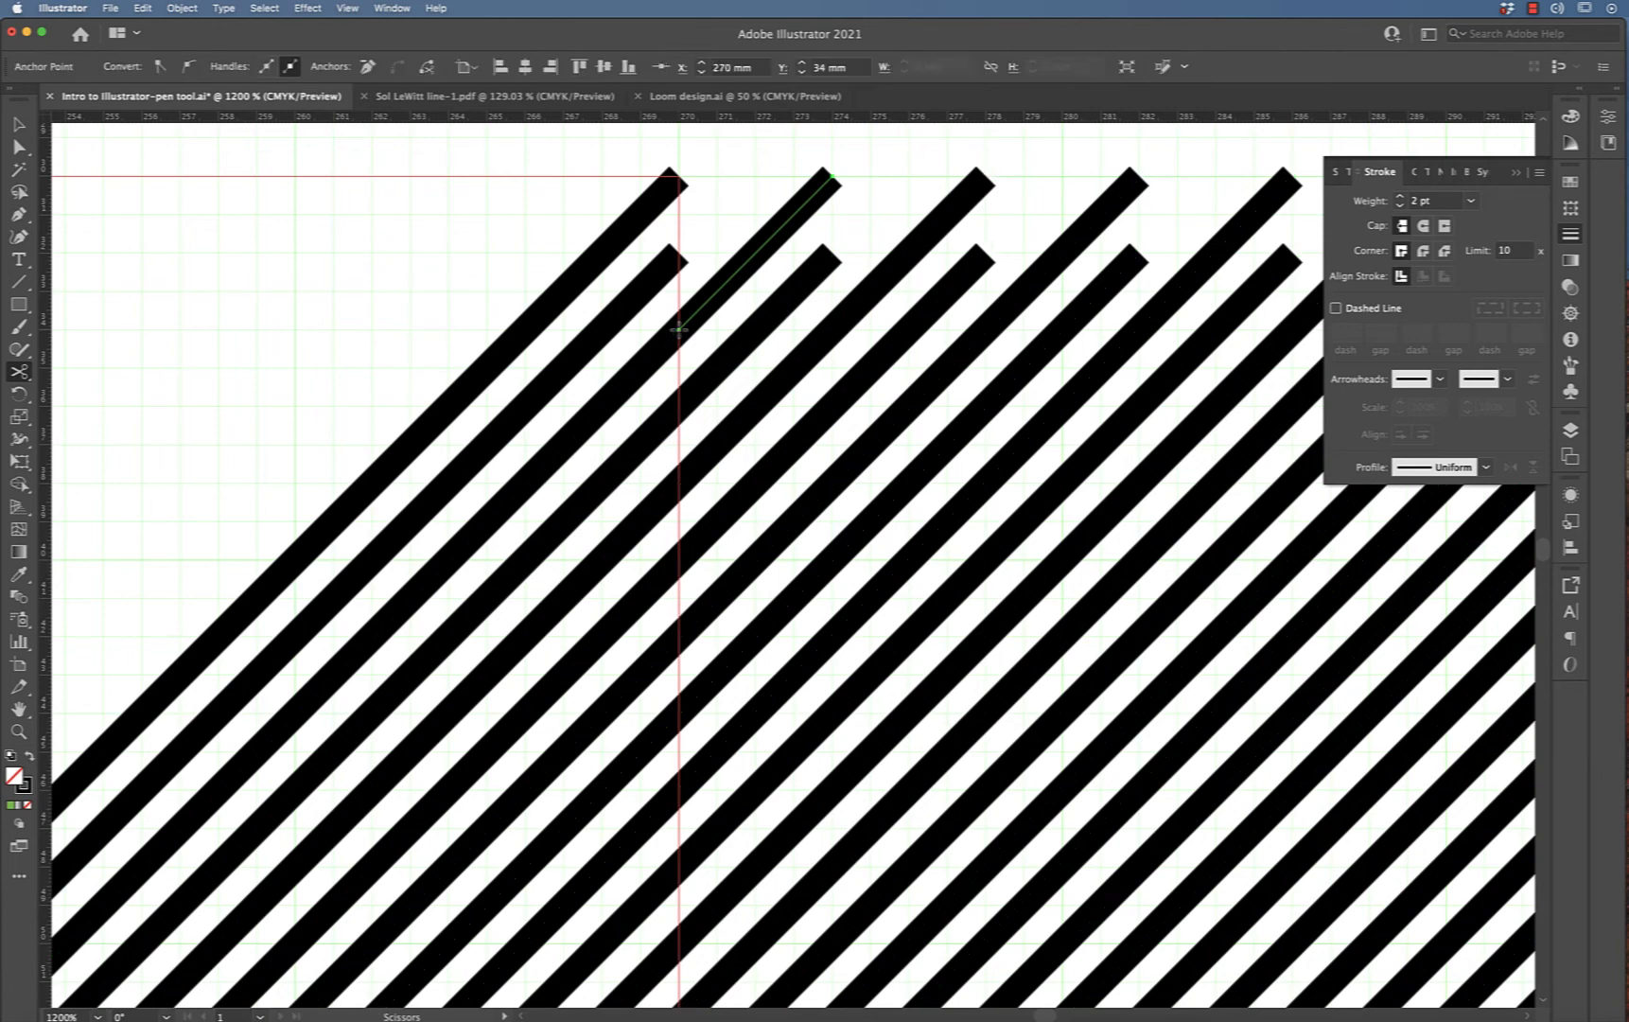
key(Delete)
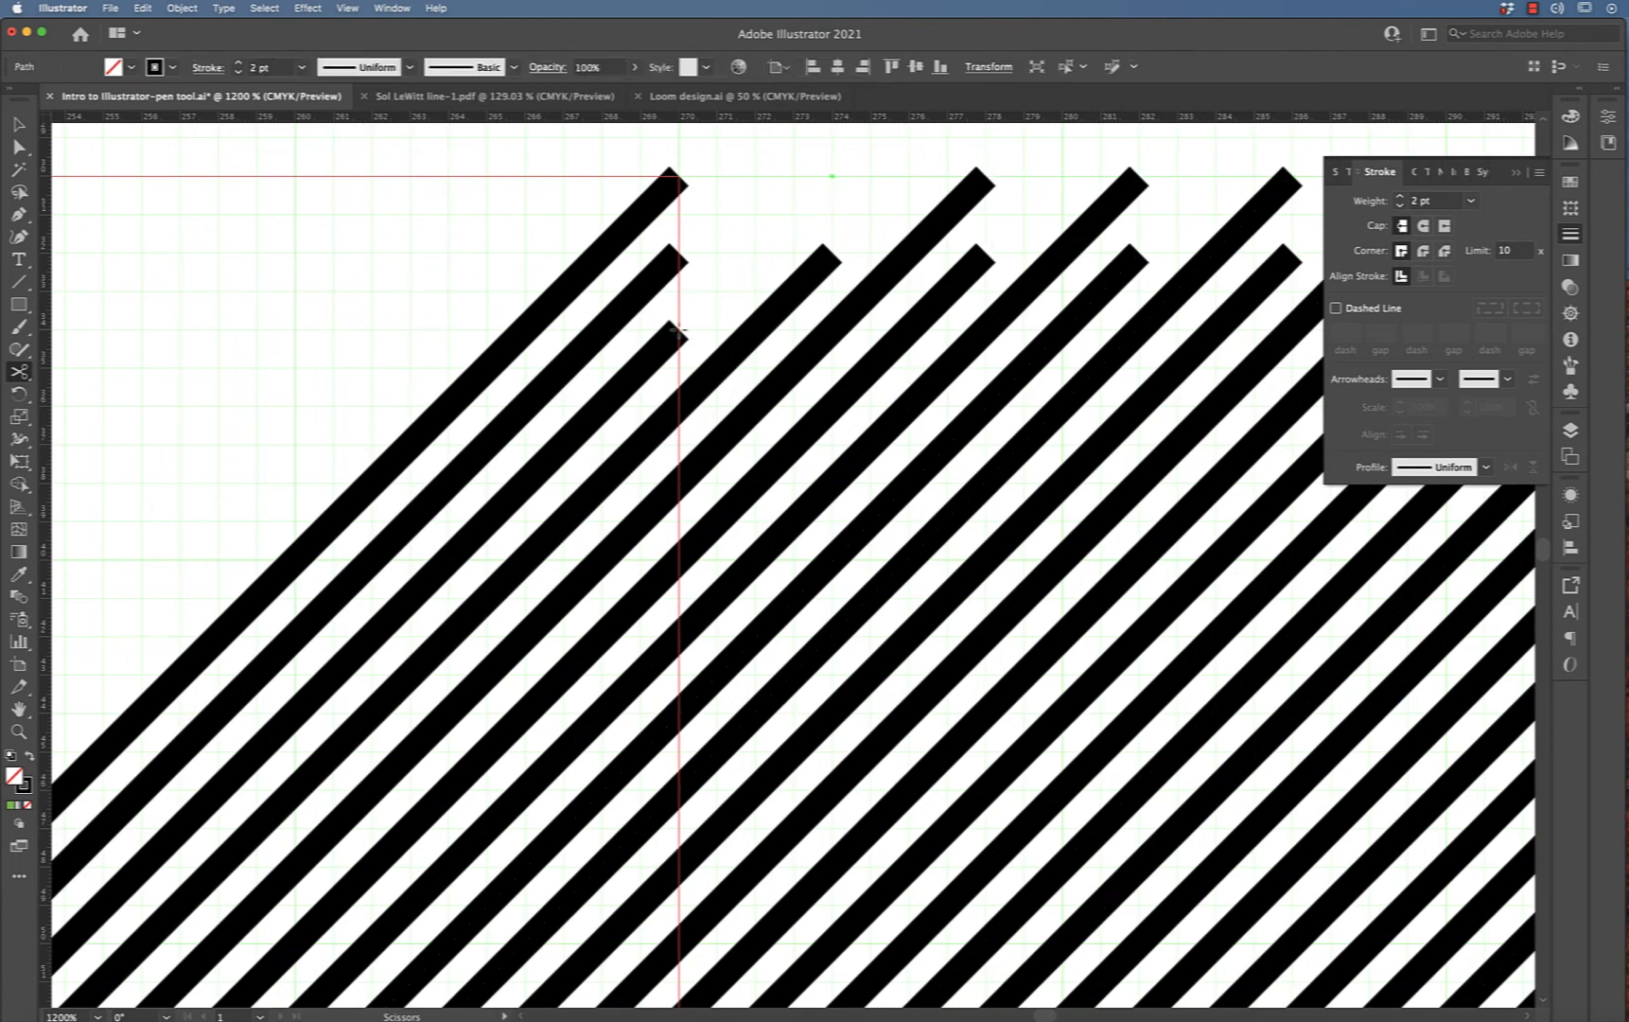
click(679, 408)
key(Delete)
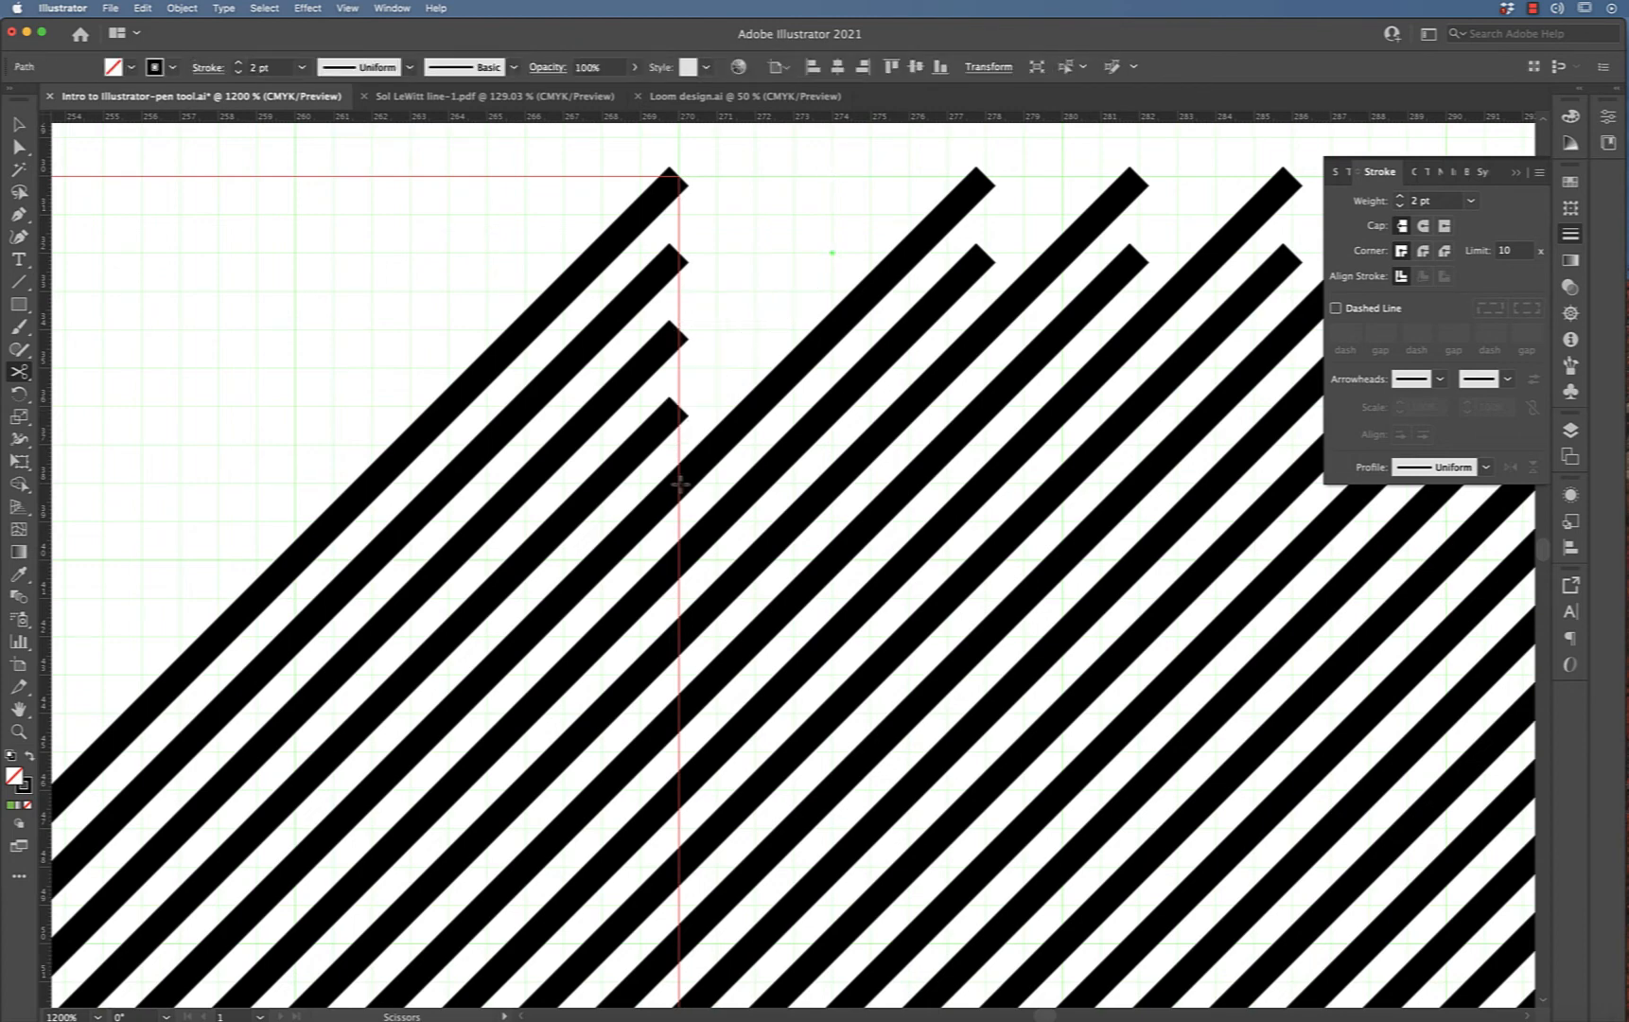
Continue cutting the remaining diagonals at the square's right edge and deleting each overhang
click(680, 484)
key(Delete)
click(679, 562)
key(Delete)
click(679, 639)
key(Delete)
scroll(679, 639, down, 6)
key(Return)
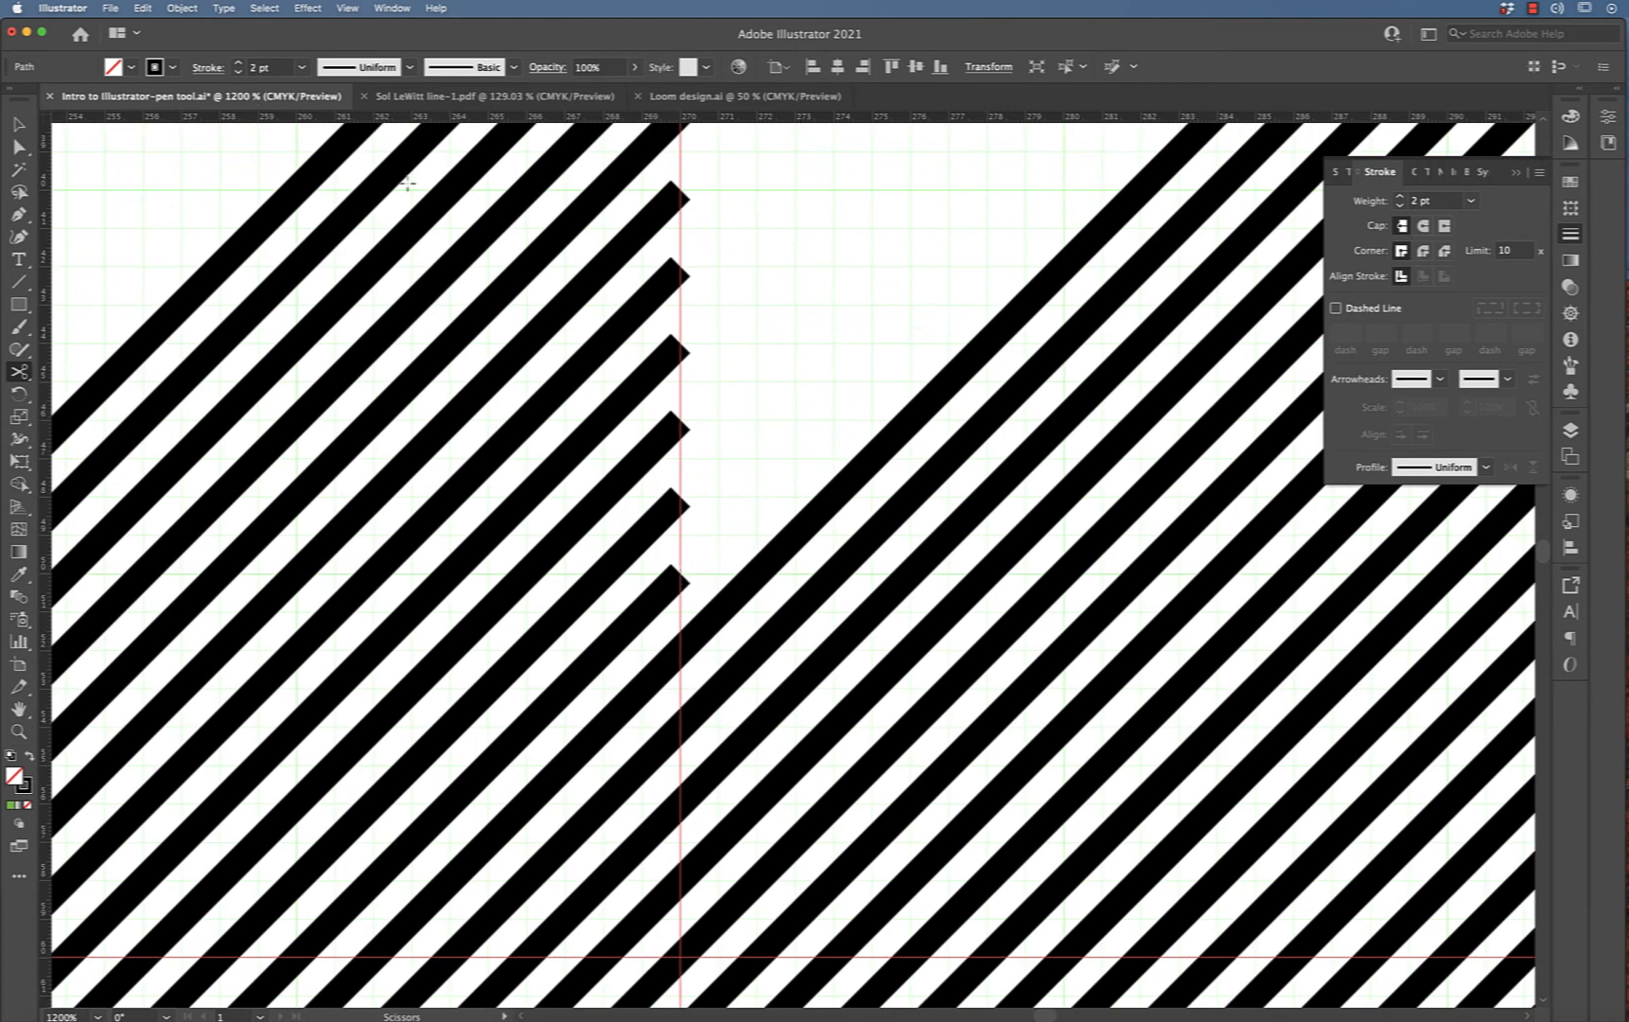
click(681, 647)
scroll(680, 647, up, 2)
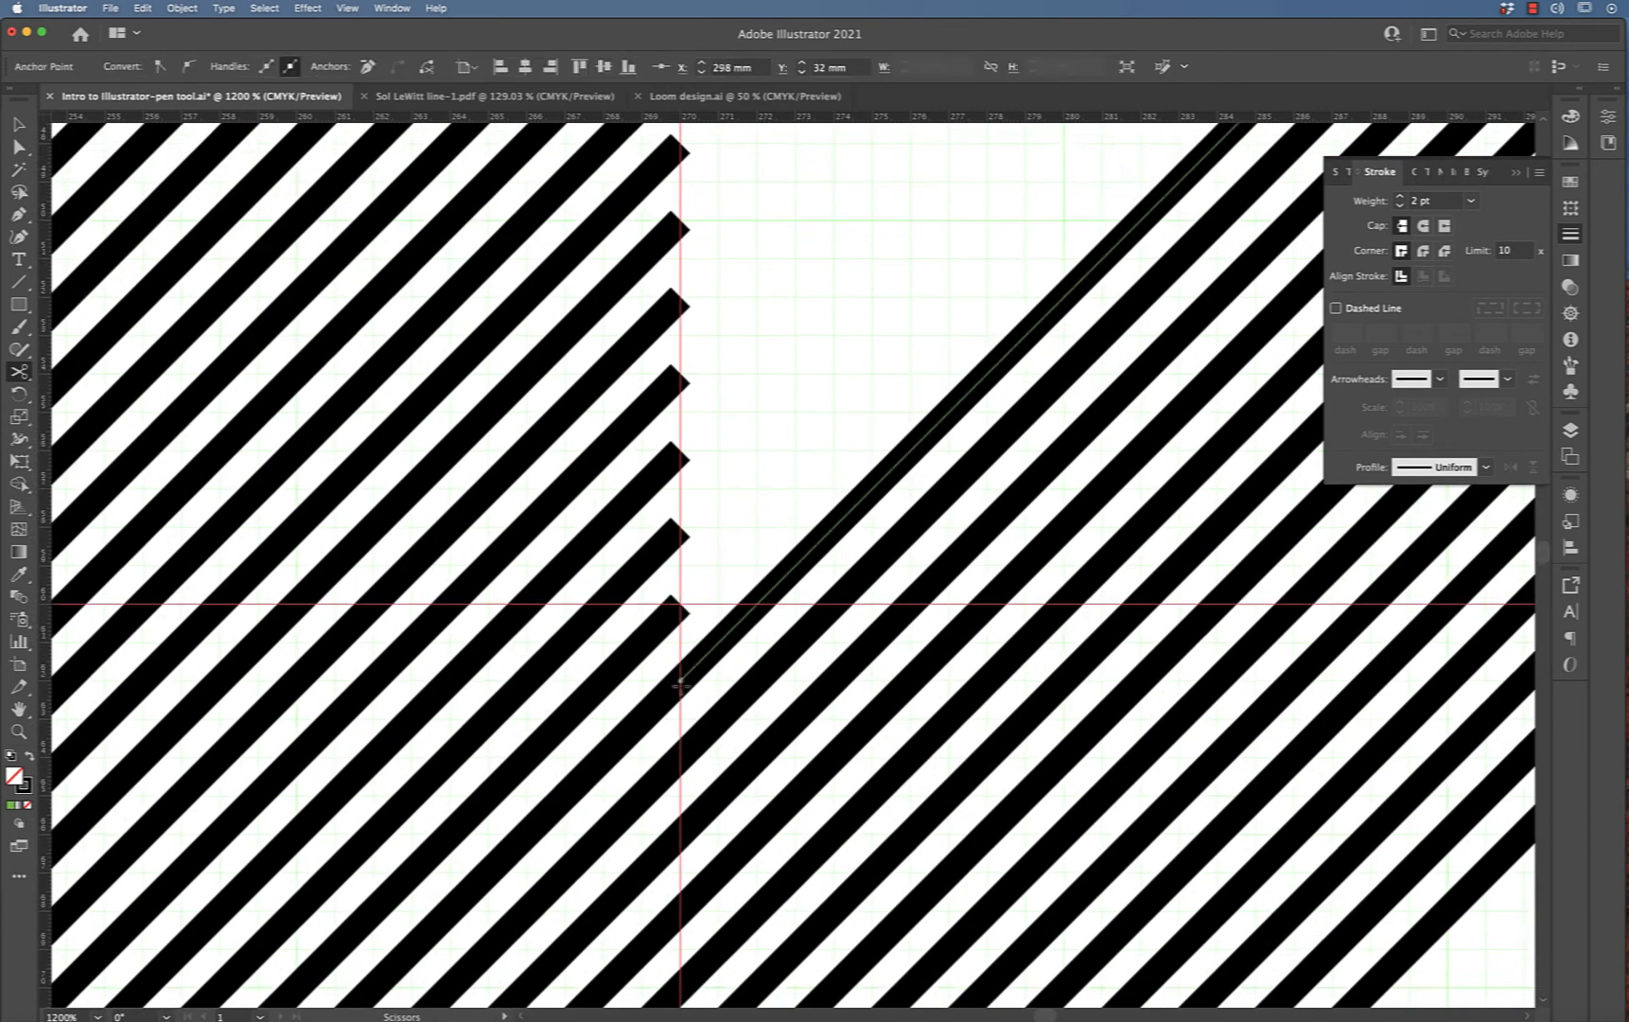
key(Delete)
scroll(679, 683, down, 5)
Fit the artboard in the window and check in the Layers panel which layer holds the diagonal lines
key(v)
key(super+0)
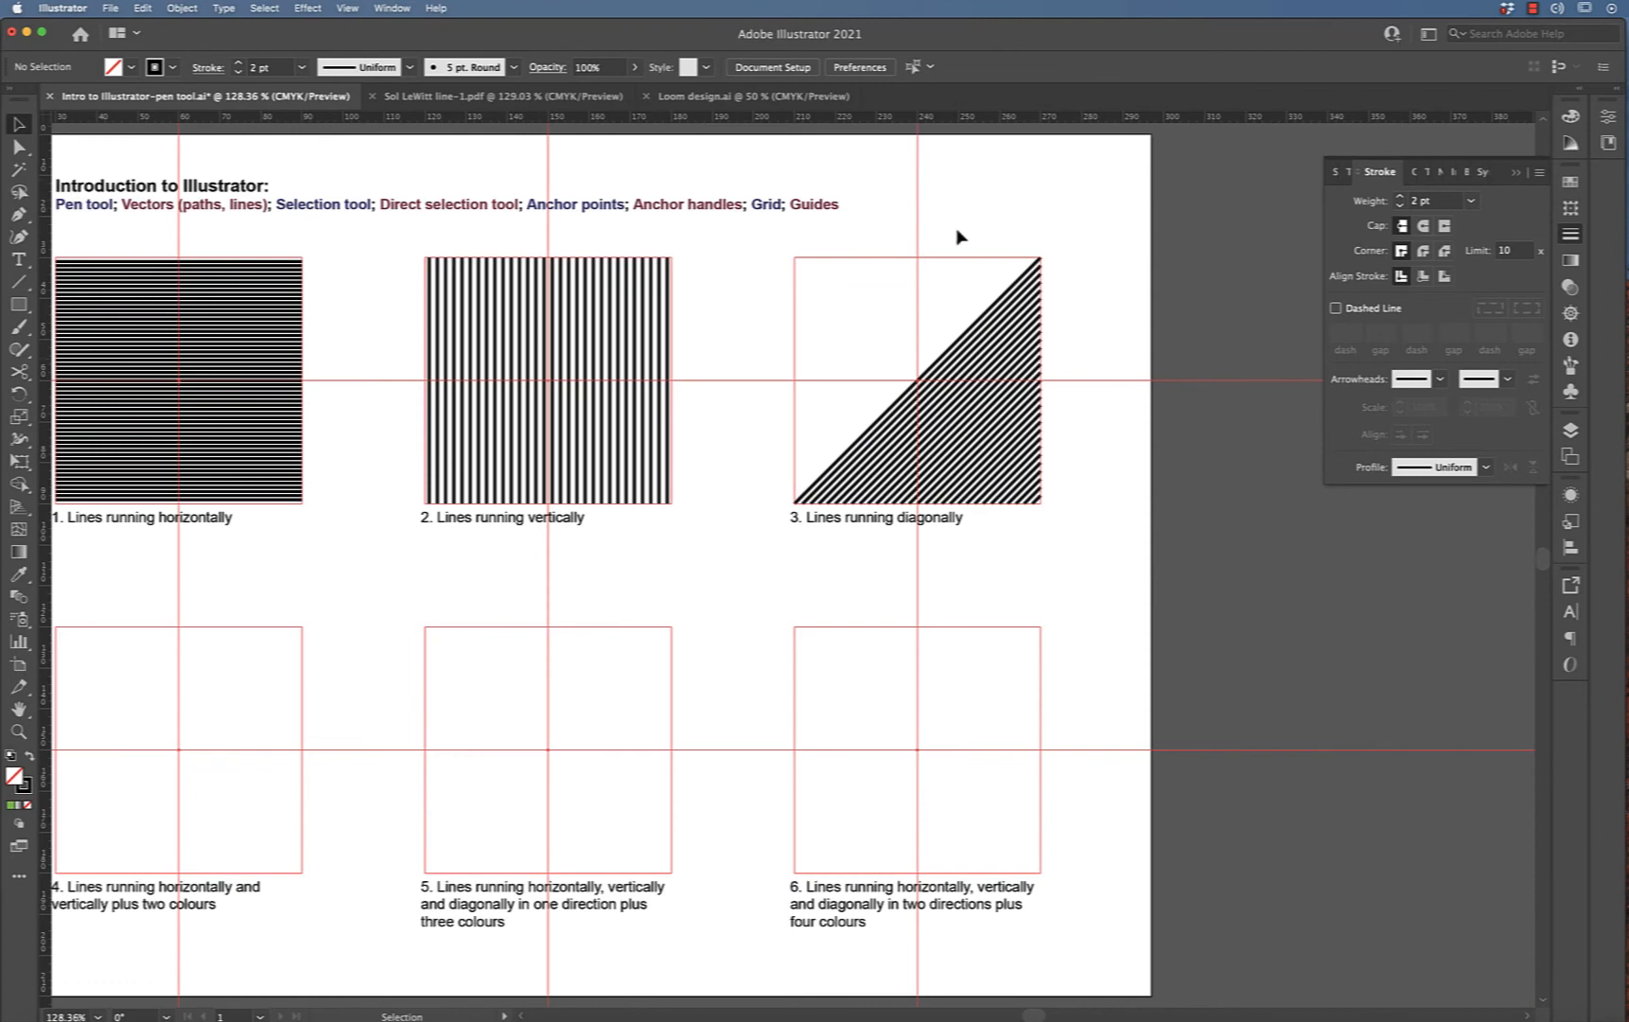
drag(955, 231, 1096, 518)
drag(1249, 777, 1248, 777)
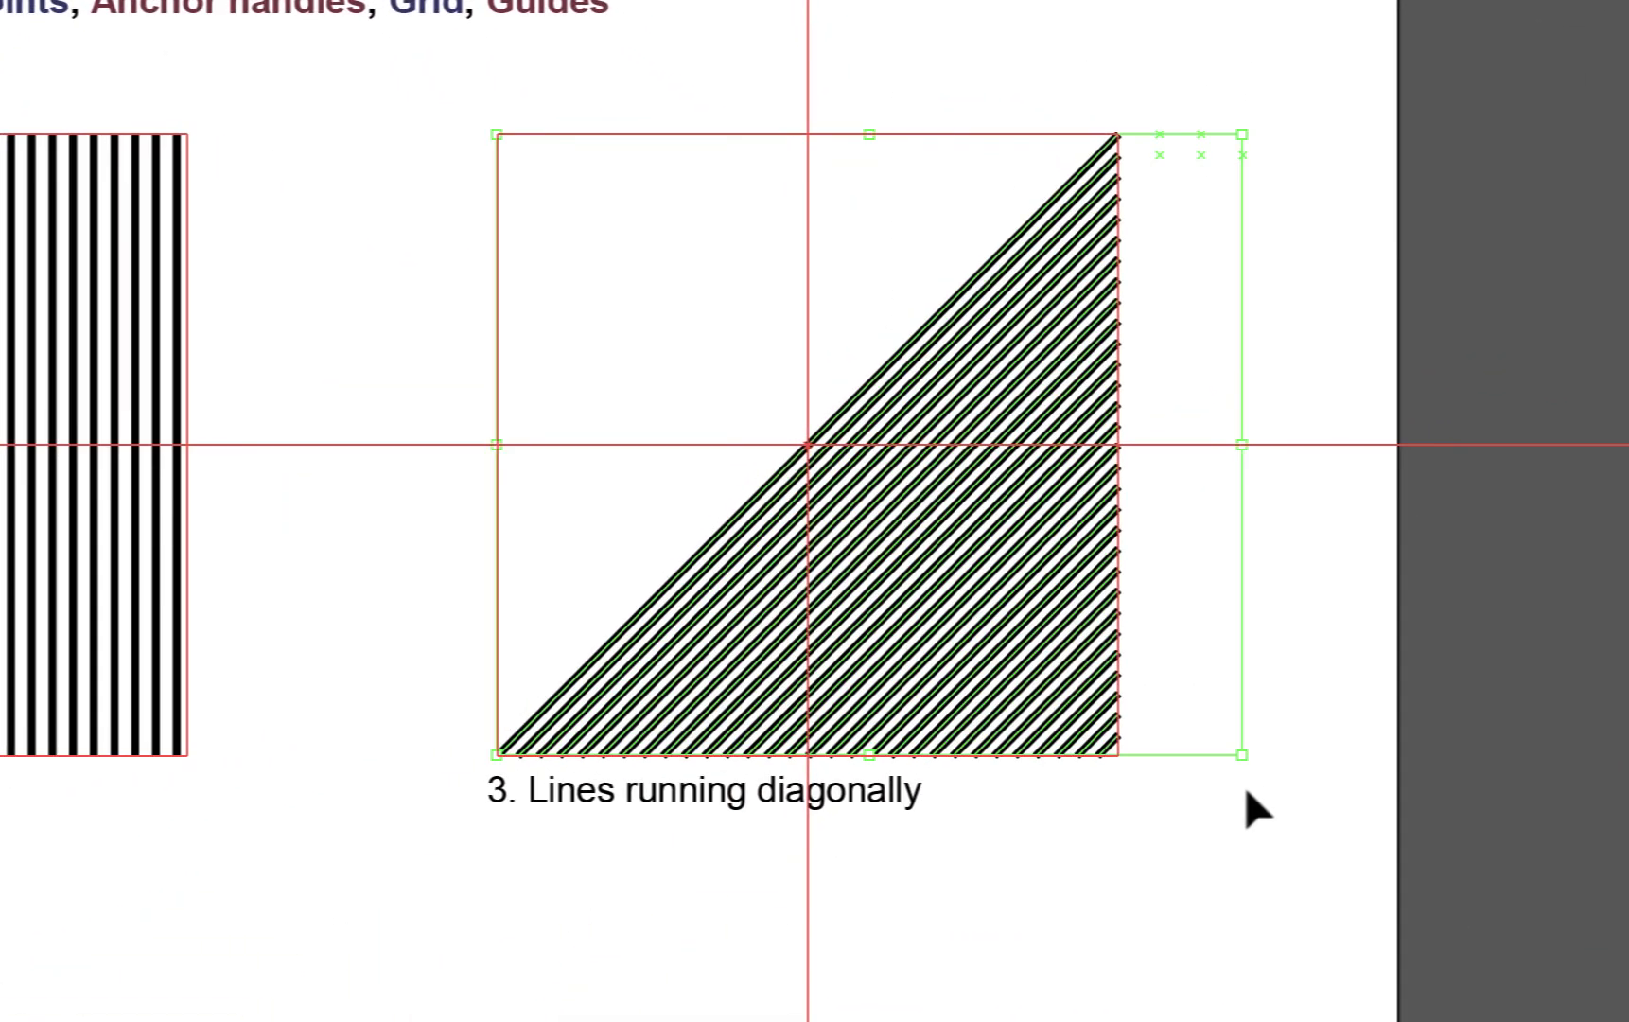
click(1288, 733)
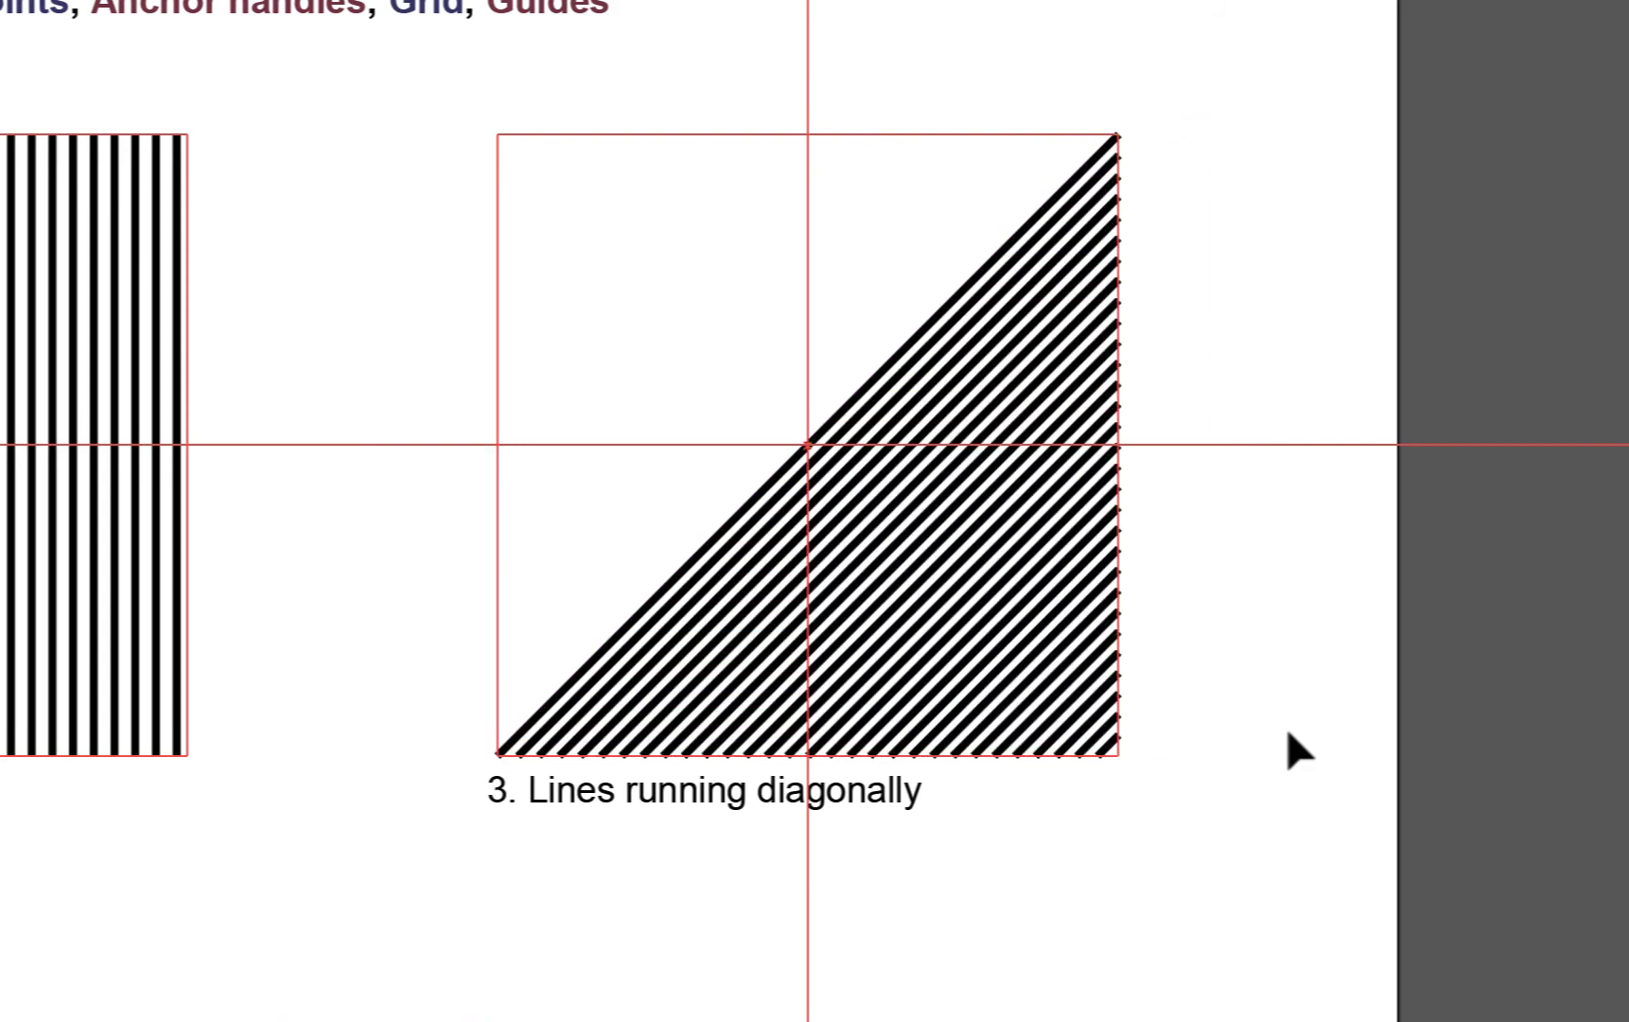
mouse_move(935, 95)
mouse_down()
mouse_move(1265, 769)
mouse_move(1269, 814)
mouse_up()
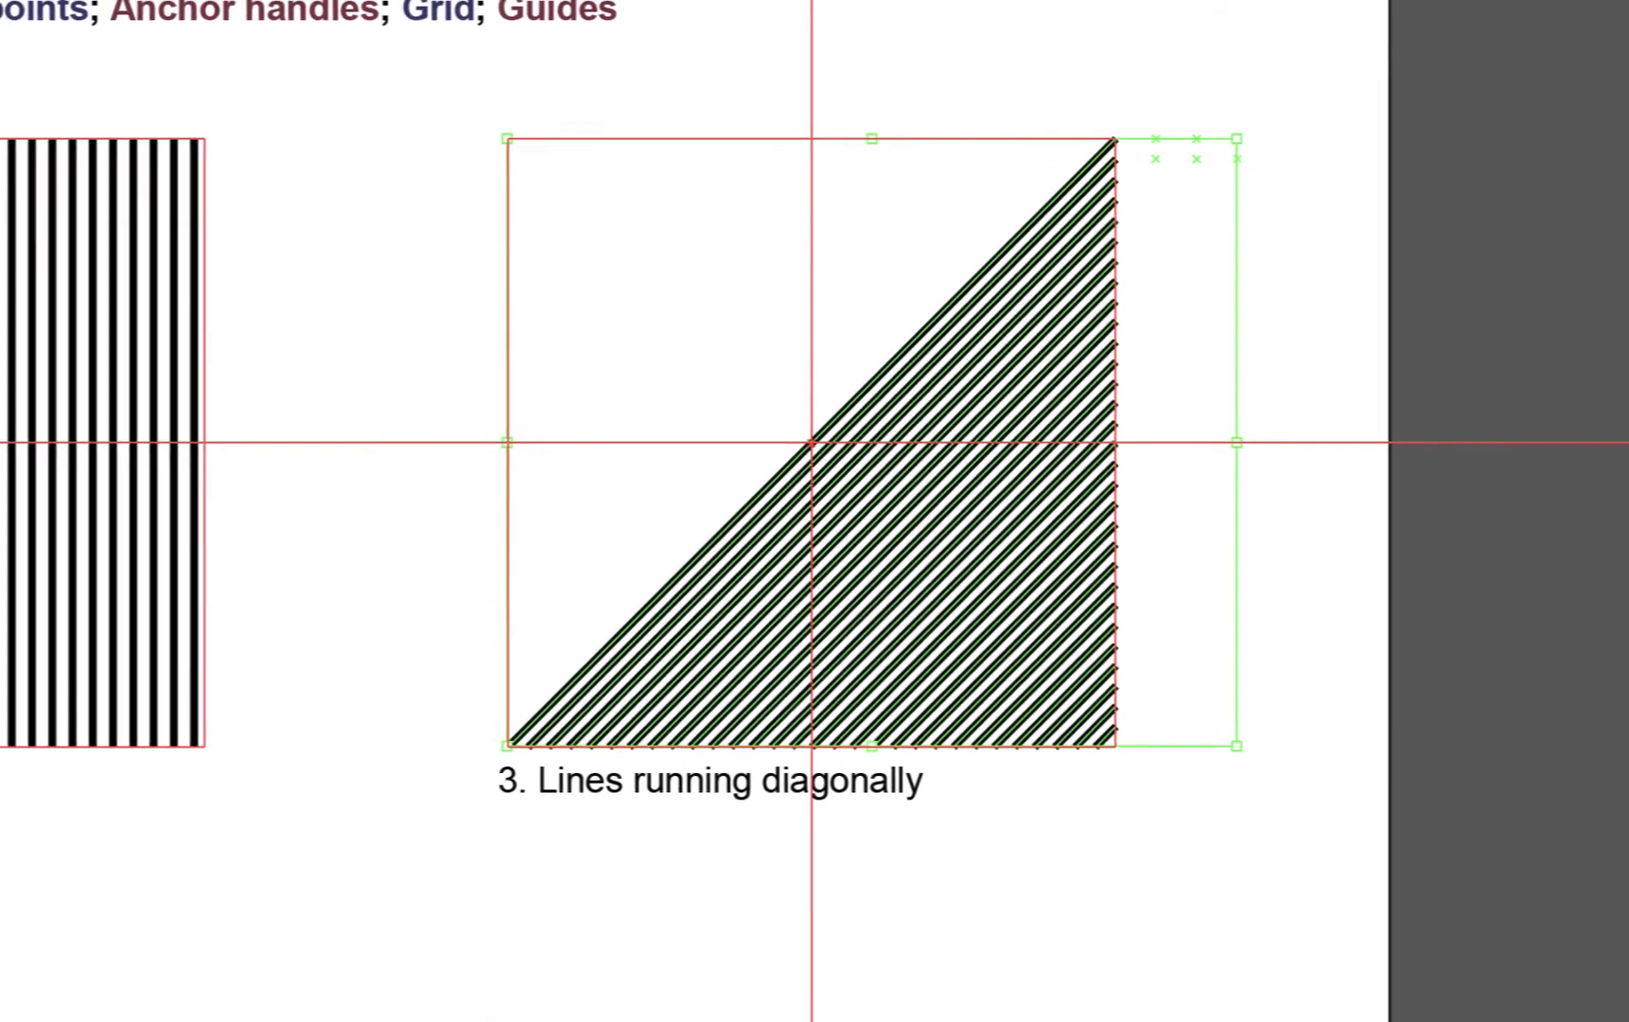
scroll(1163, 440, left, 4)
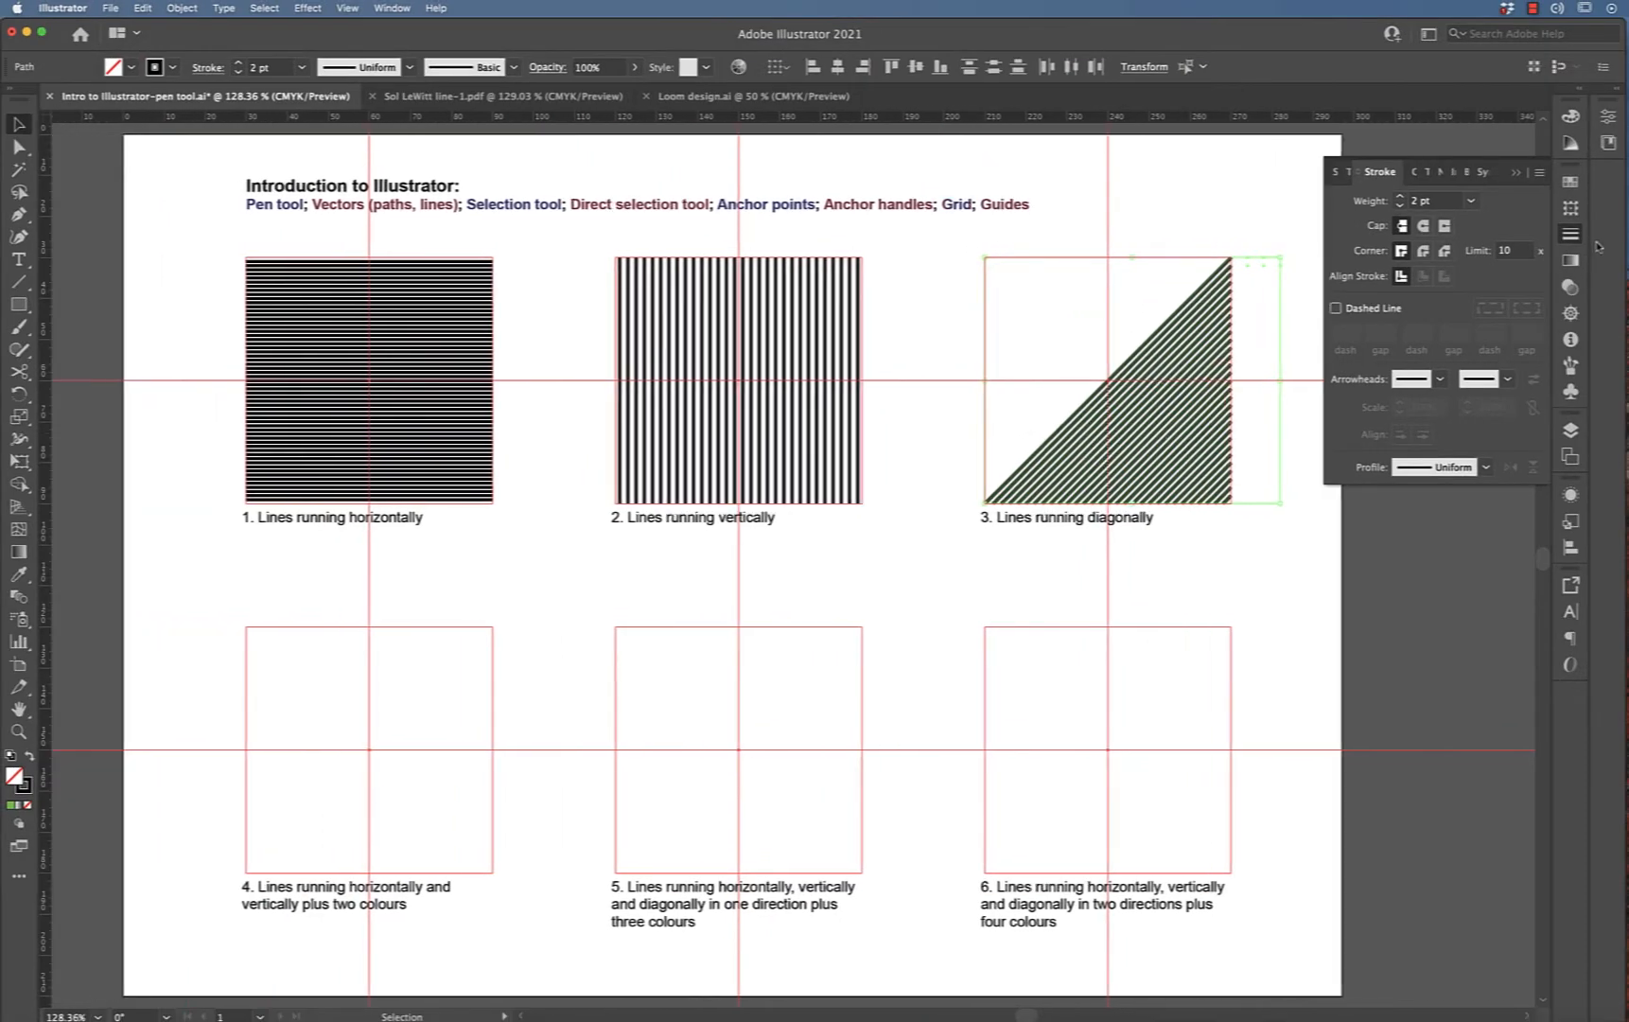
click(1571, 431)
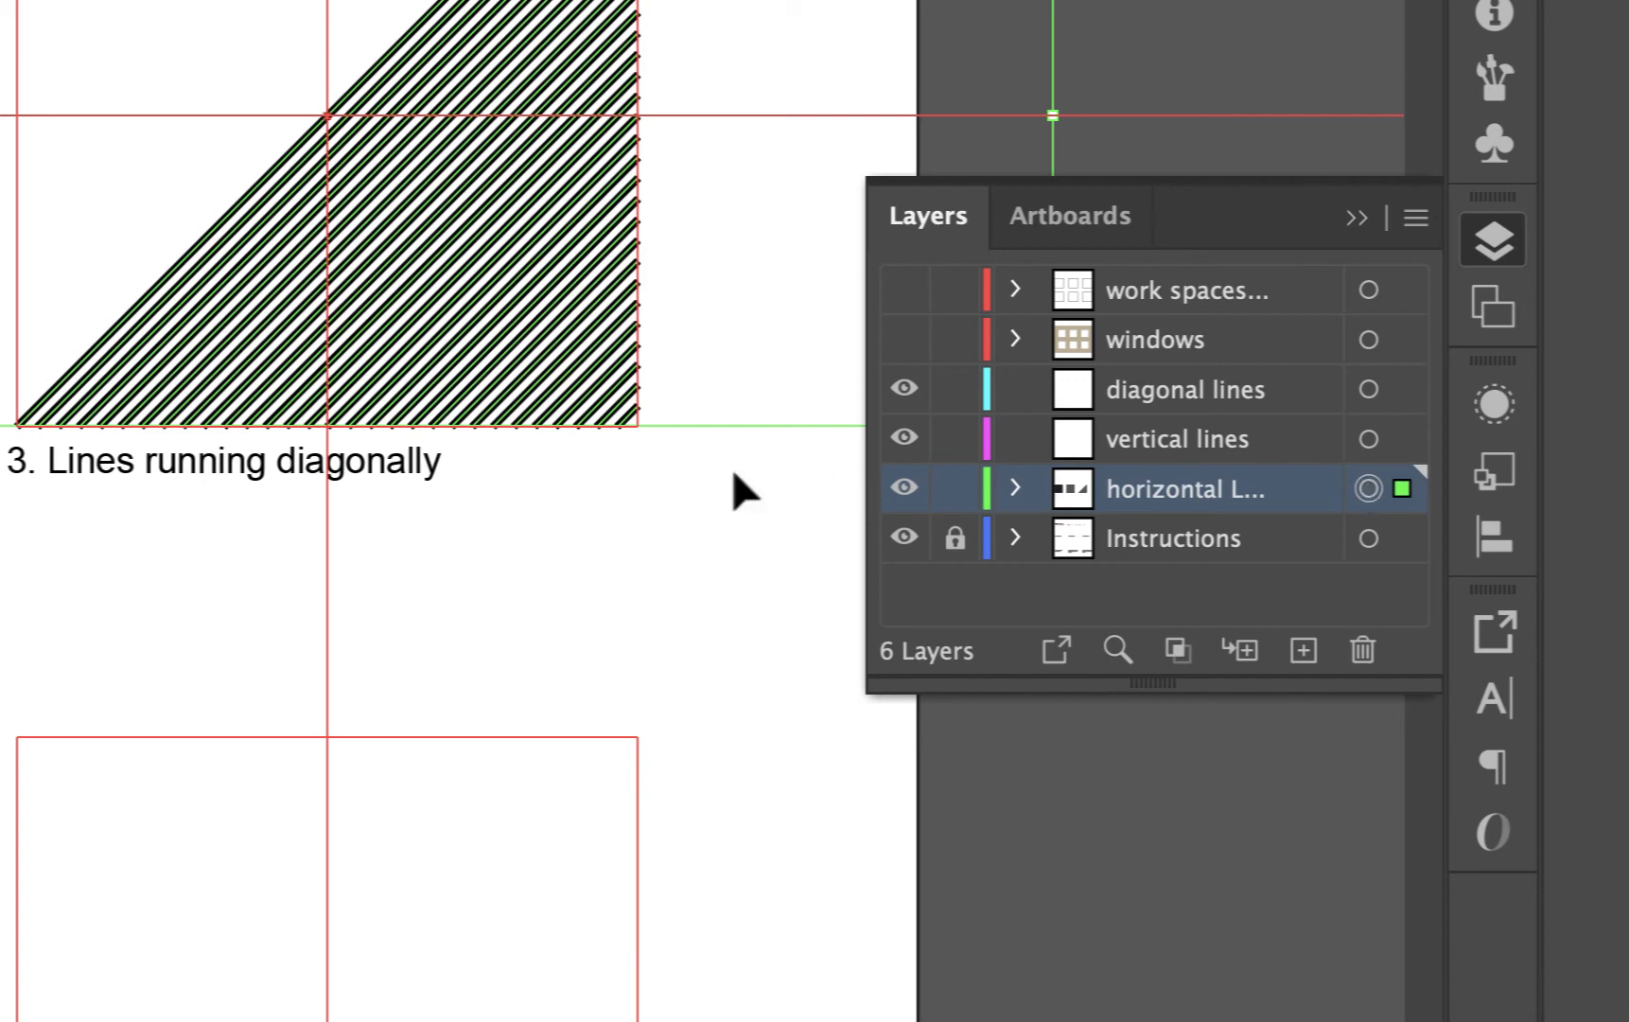
click(742, 490)
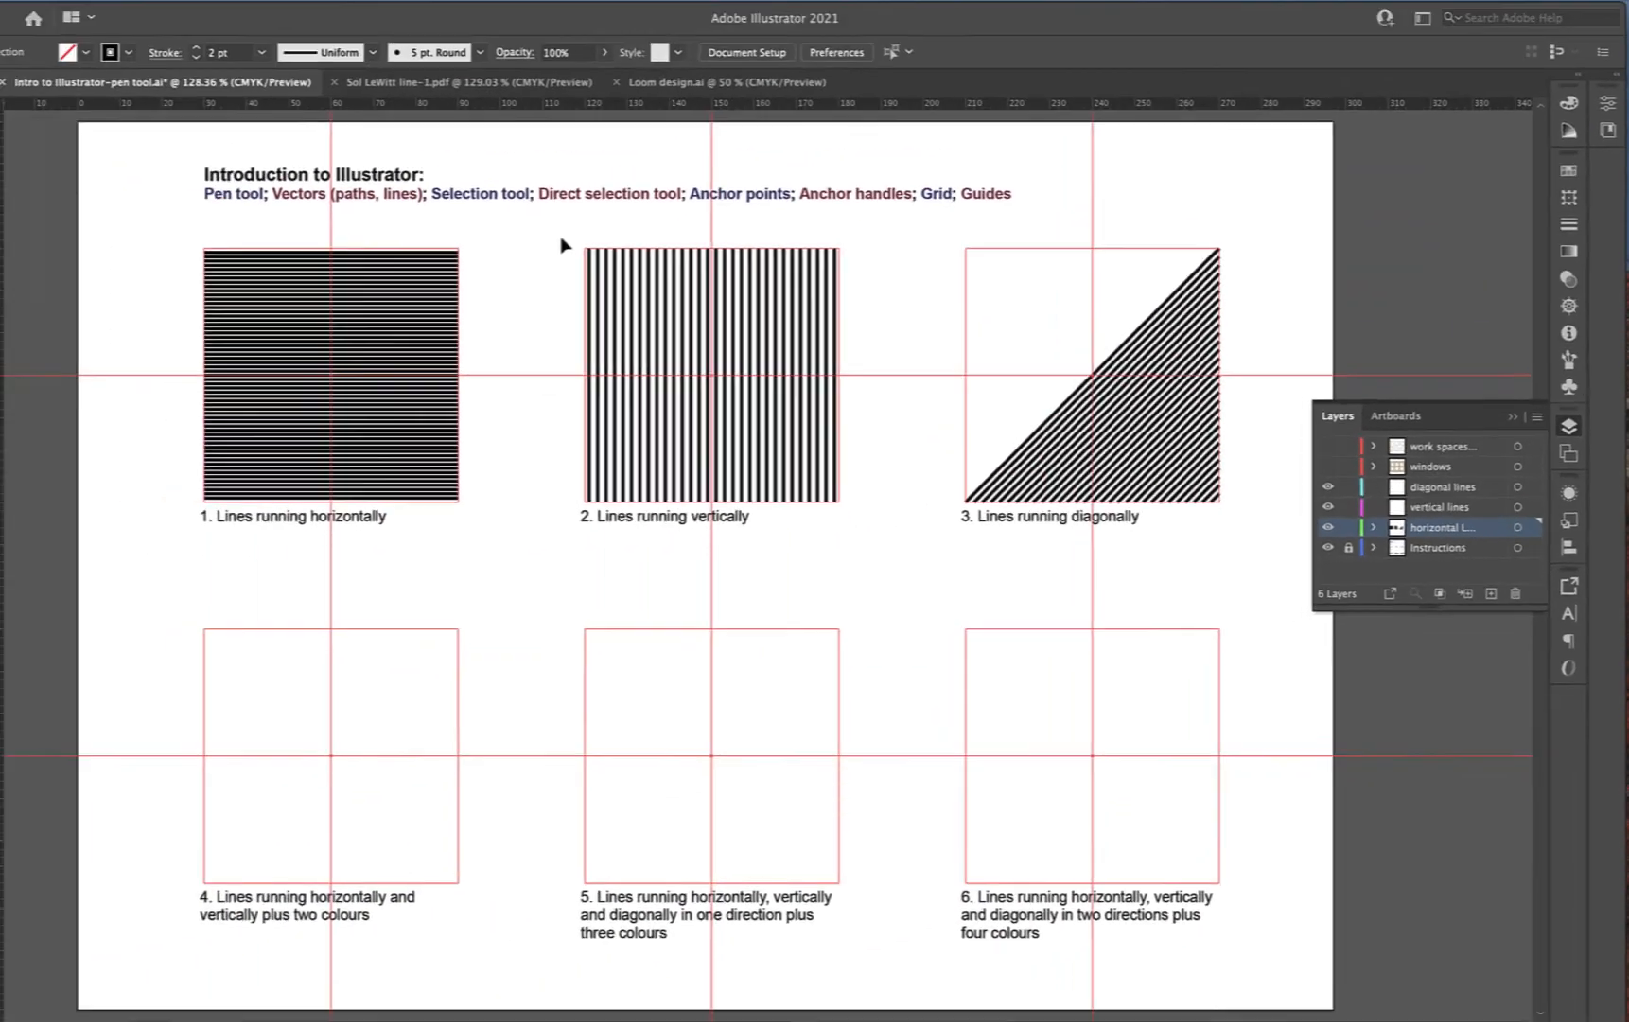
Move the vertical lines into the vertical lines layer, locking the horizontal lines layer and pasting in place
drag(562, 242, 905, 512)
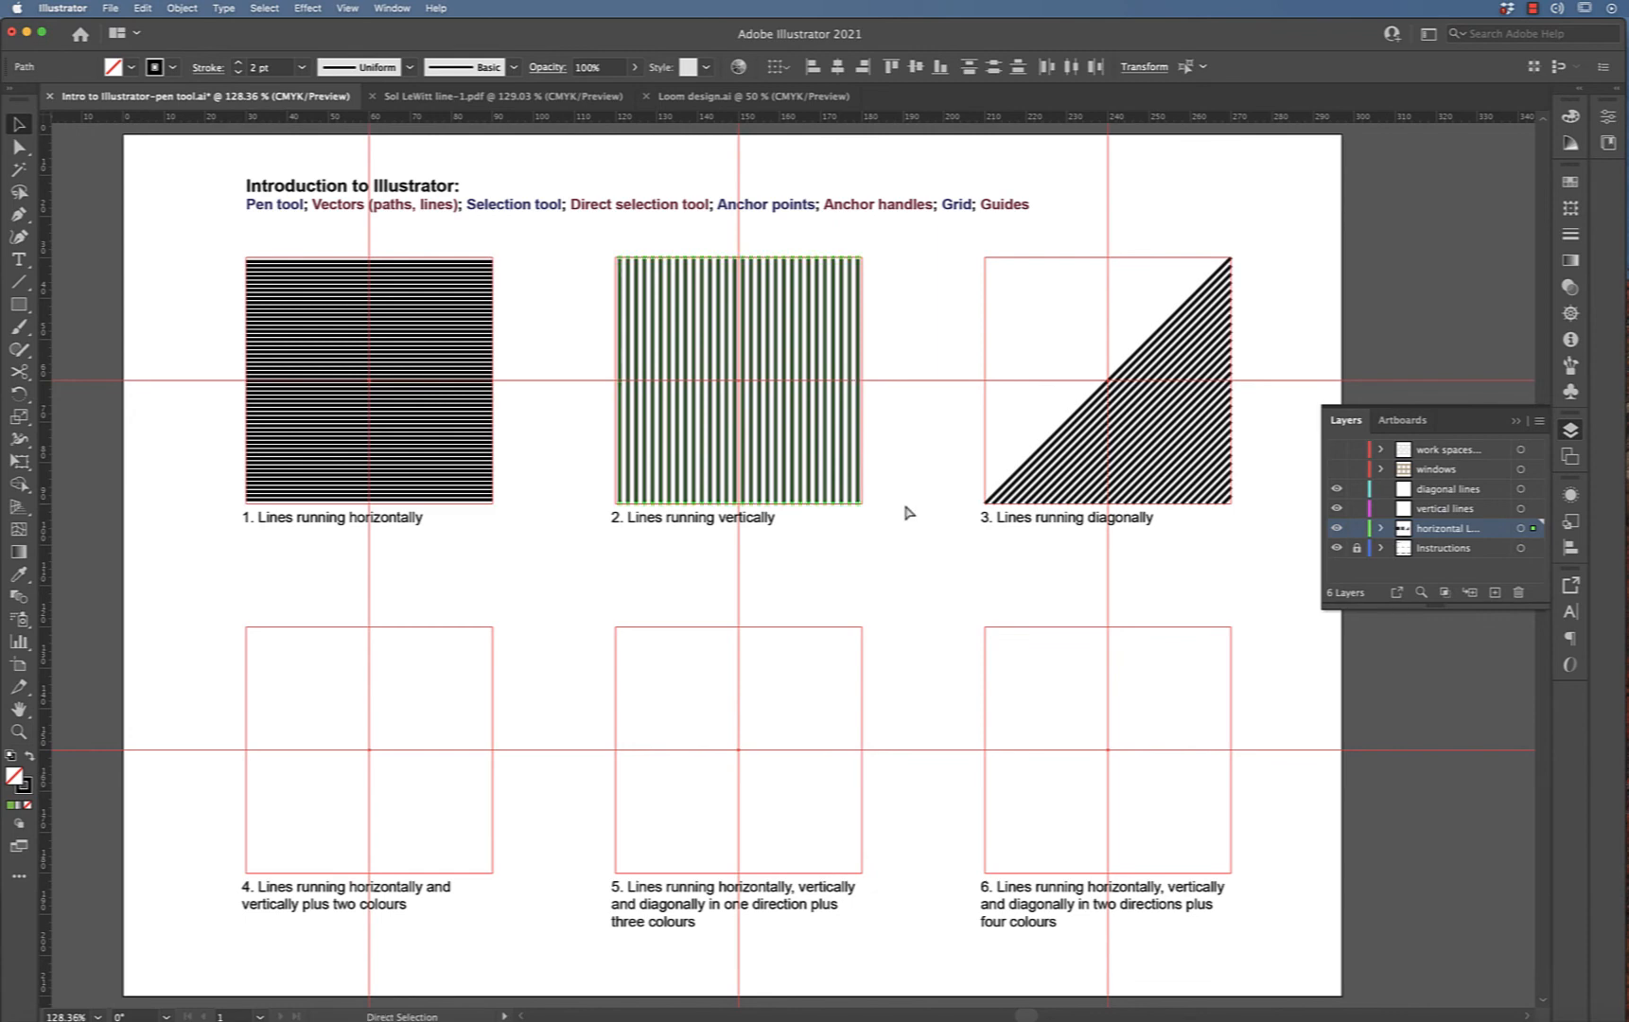
key(Delete)
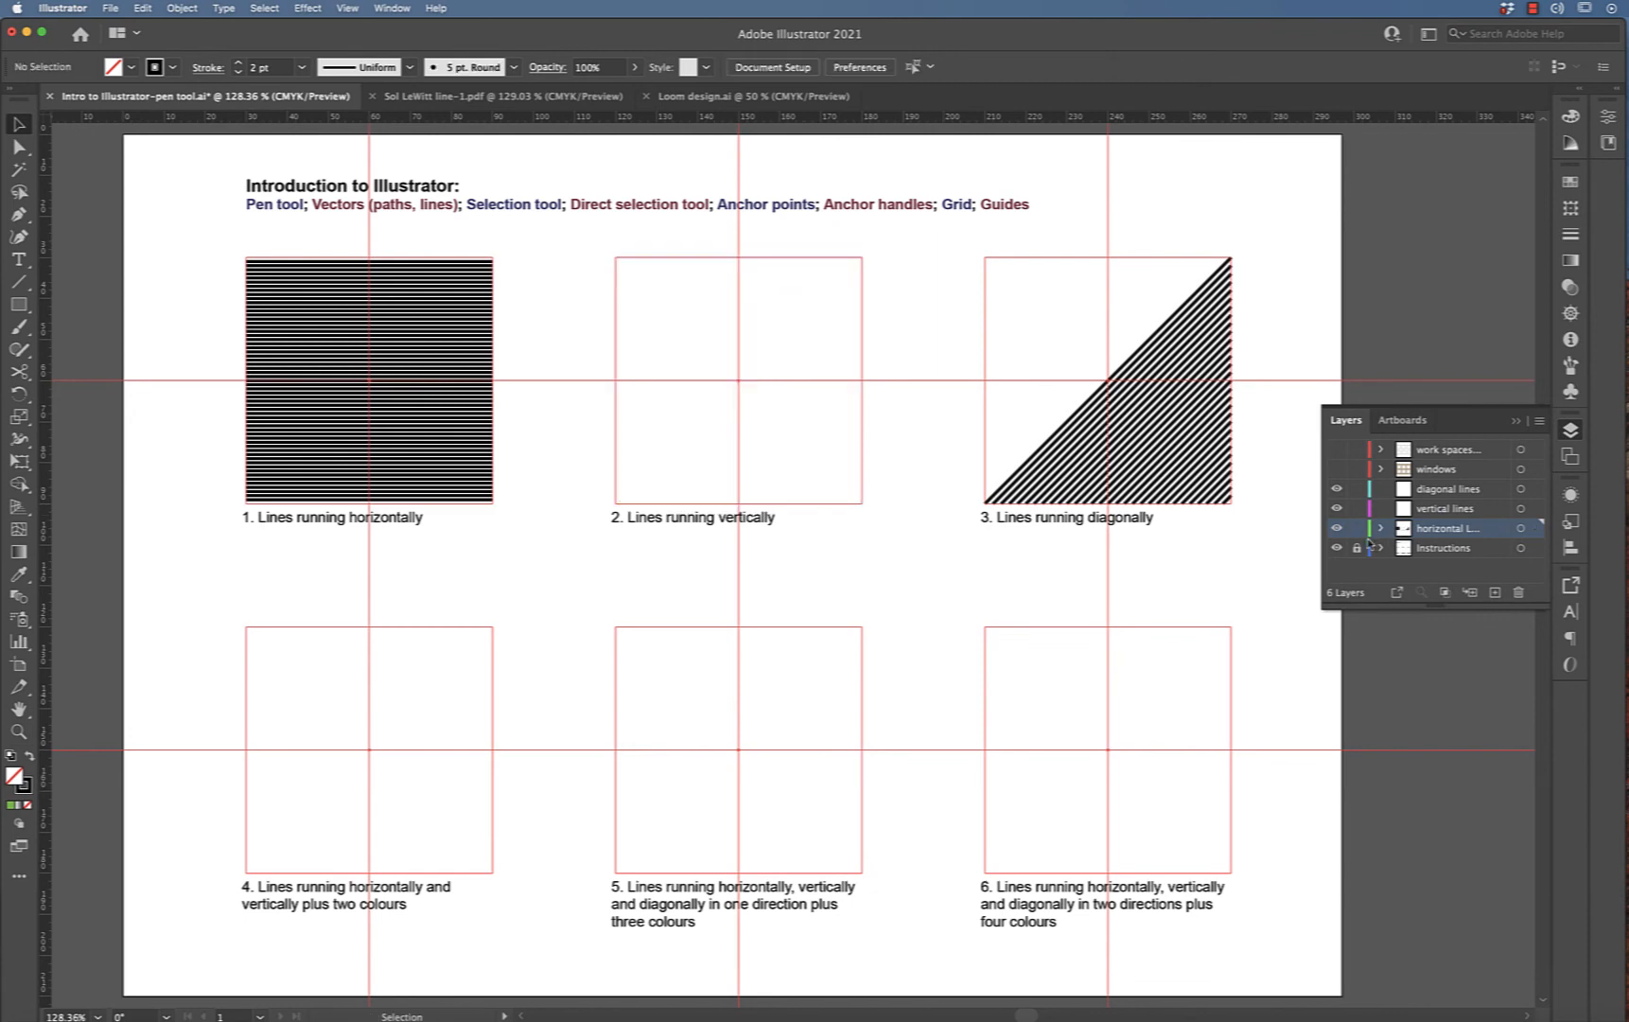
click(1356, 530)
click(1446, 511)
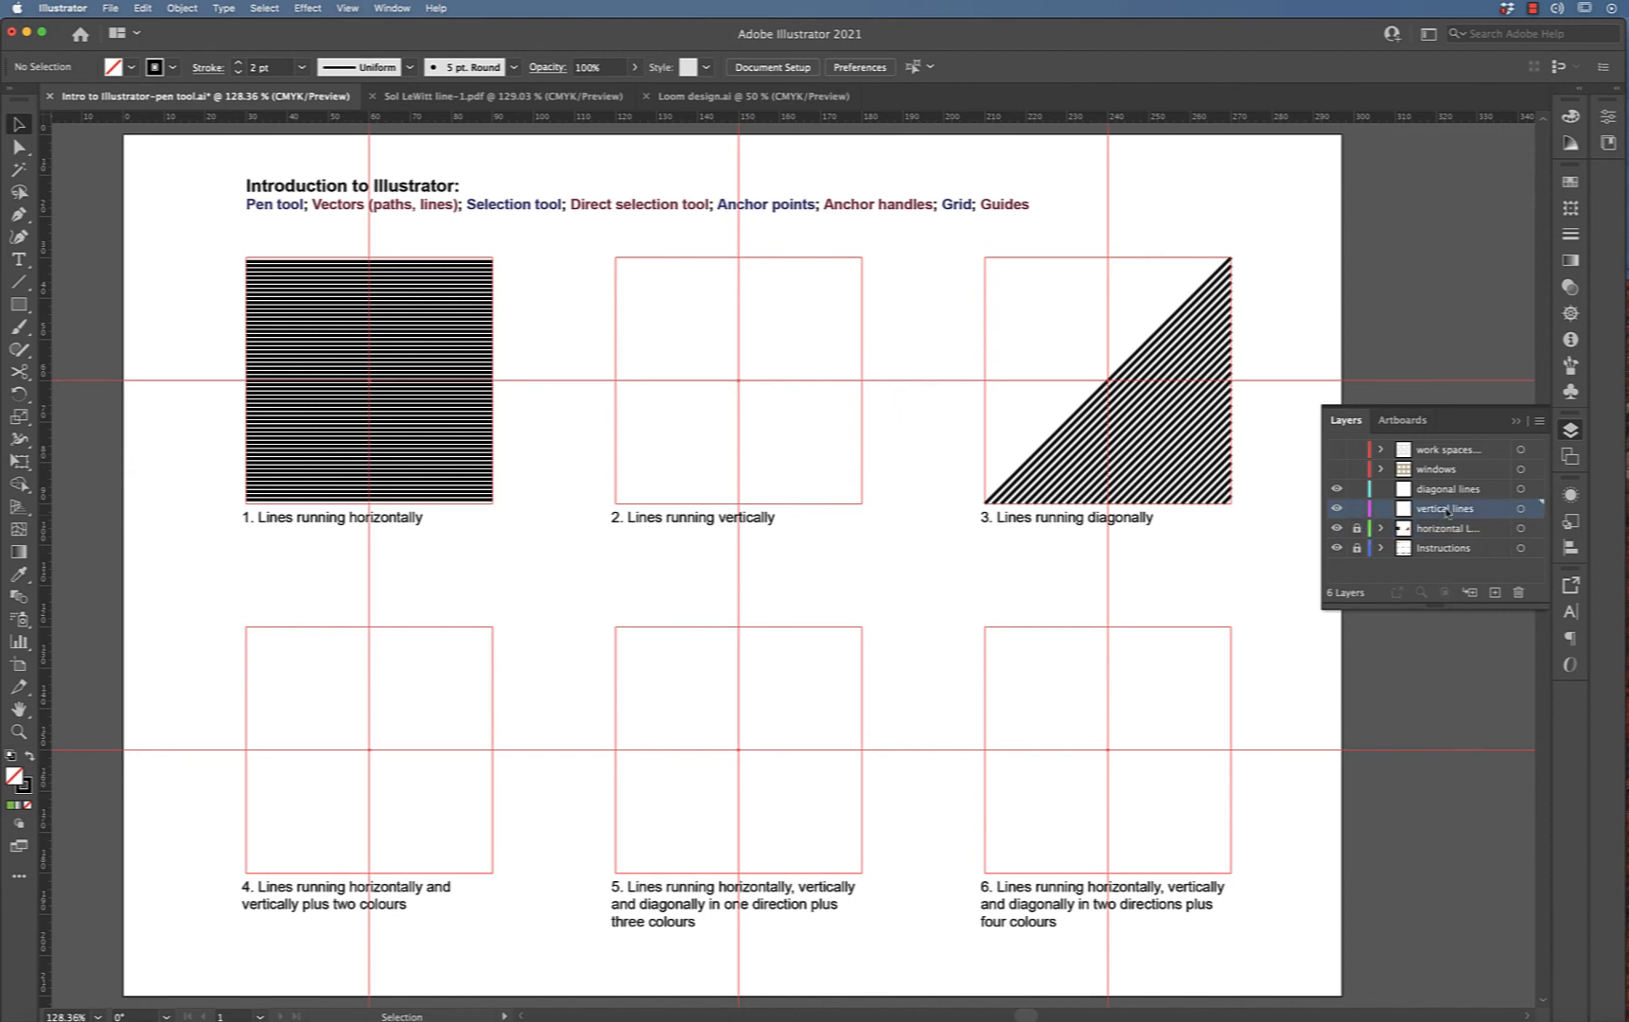
key(super+shift+v)
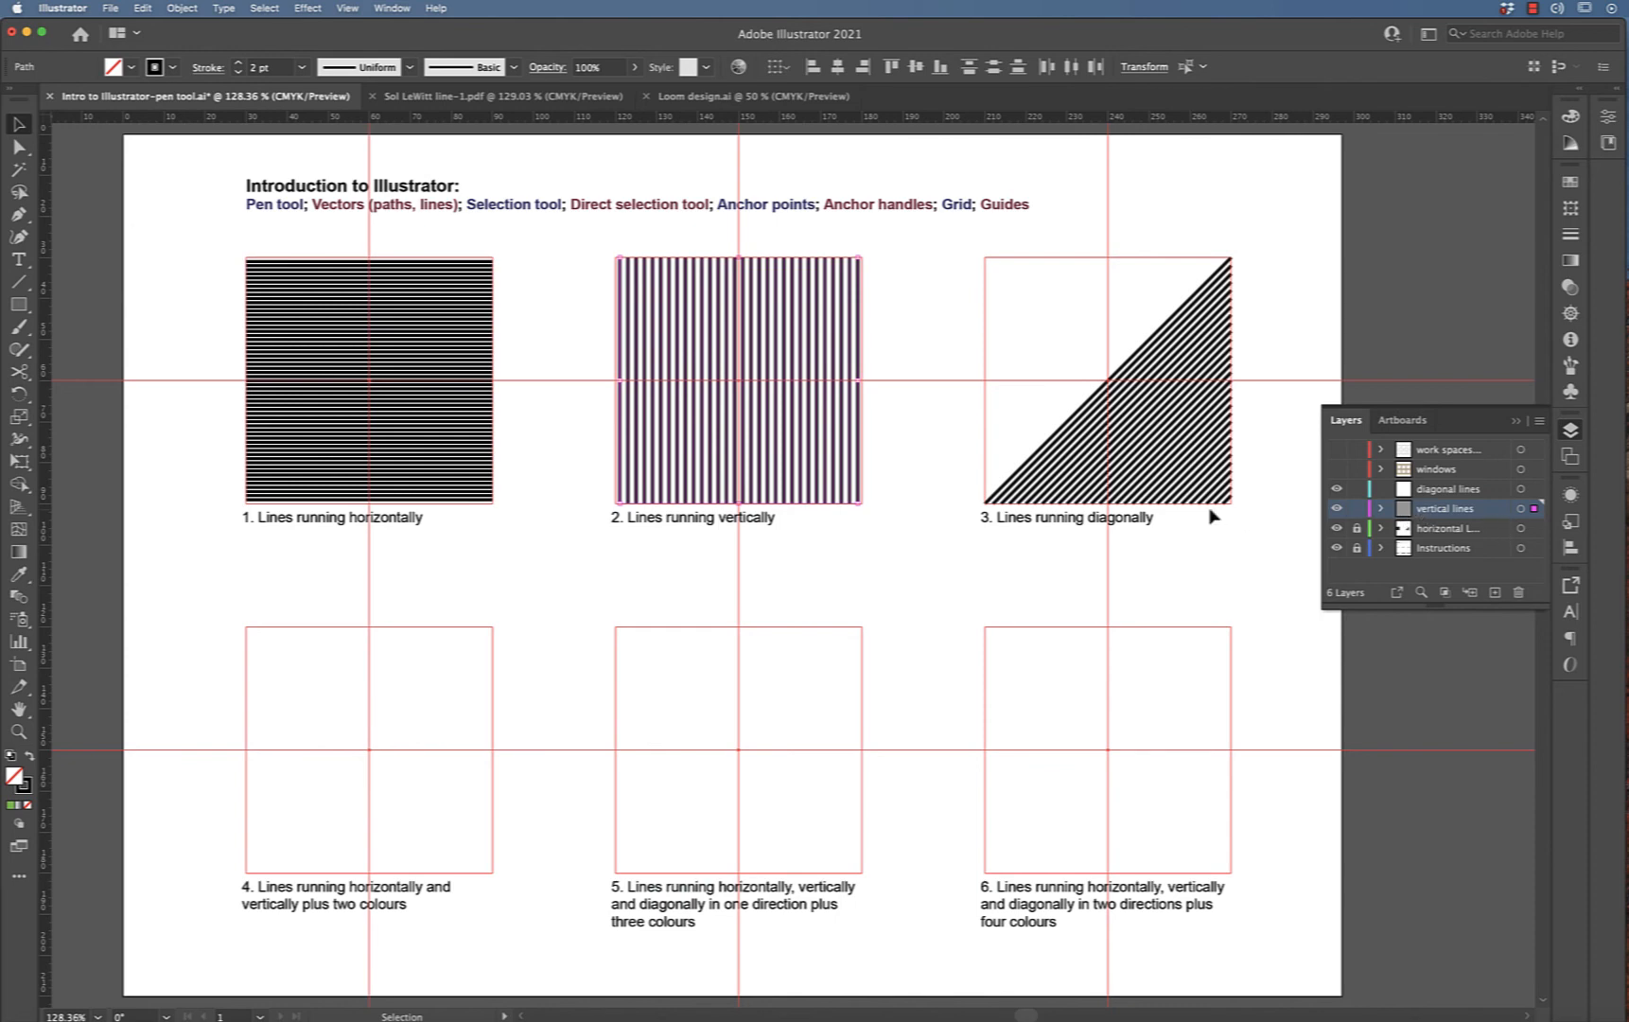
Unlock the horizontal lines layer and cut the diagonal lines out of it
click(1001, 519)
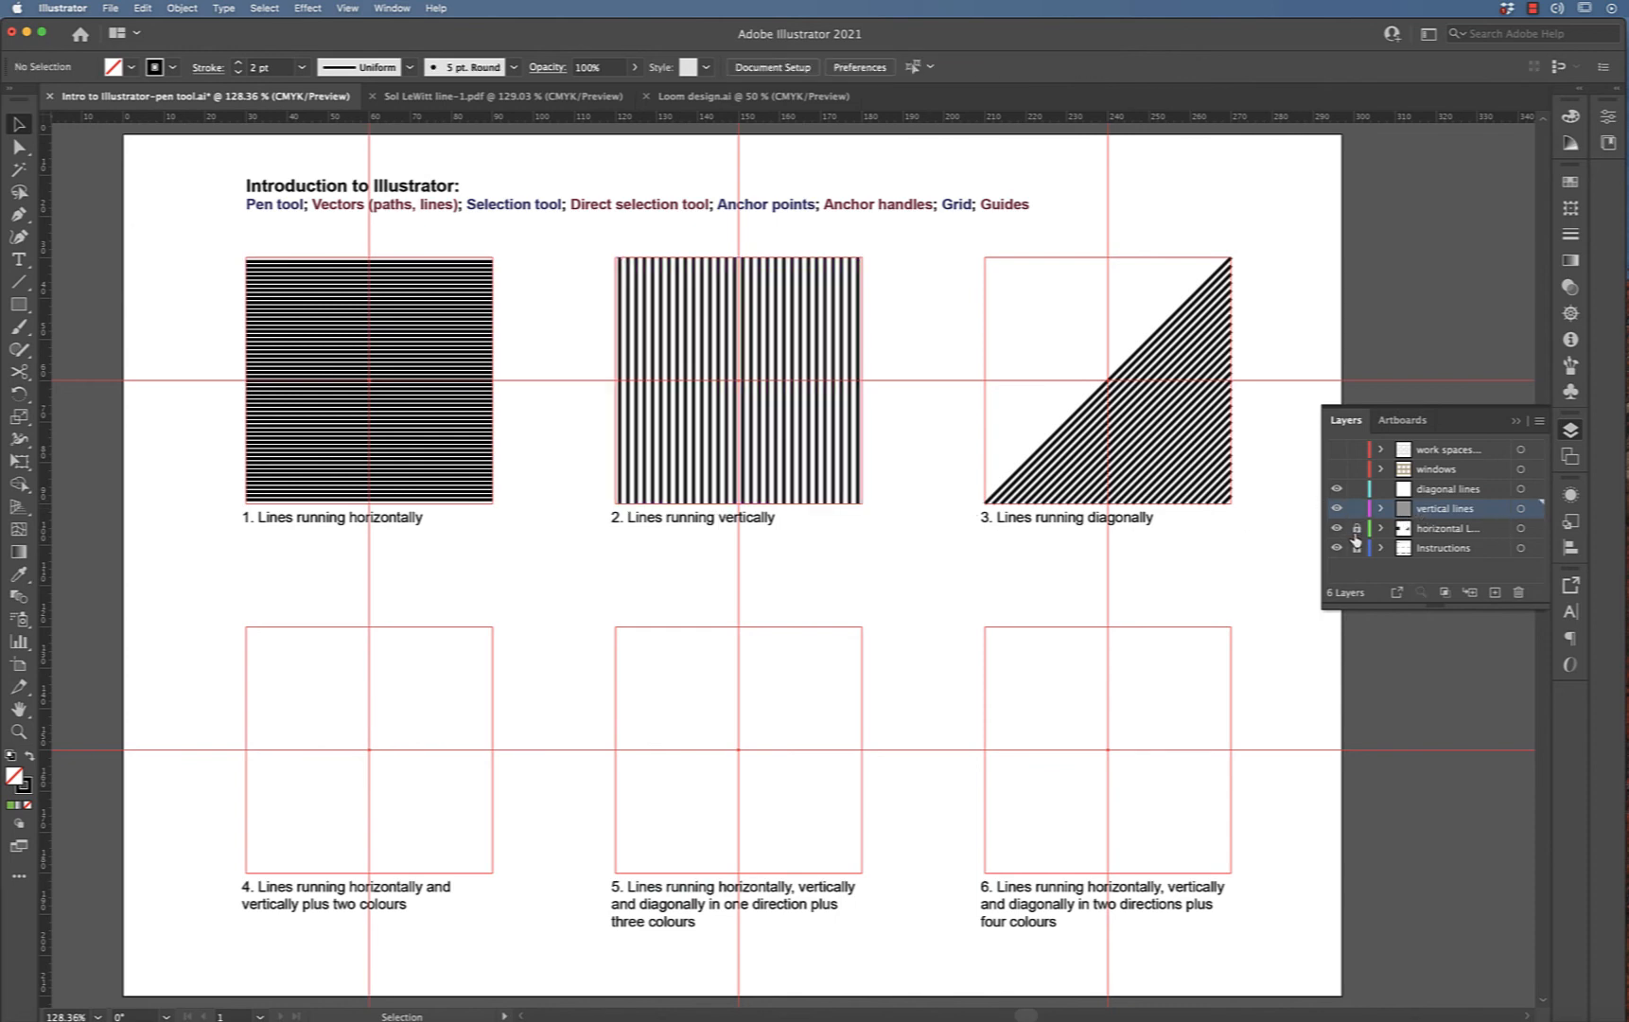
click(1358, 531)
drag(1276, 248, 964, 560)
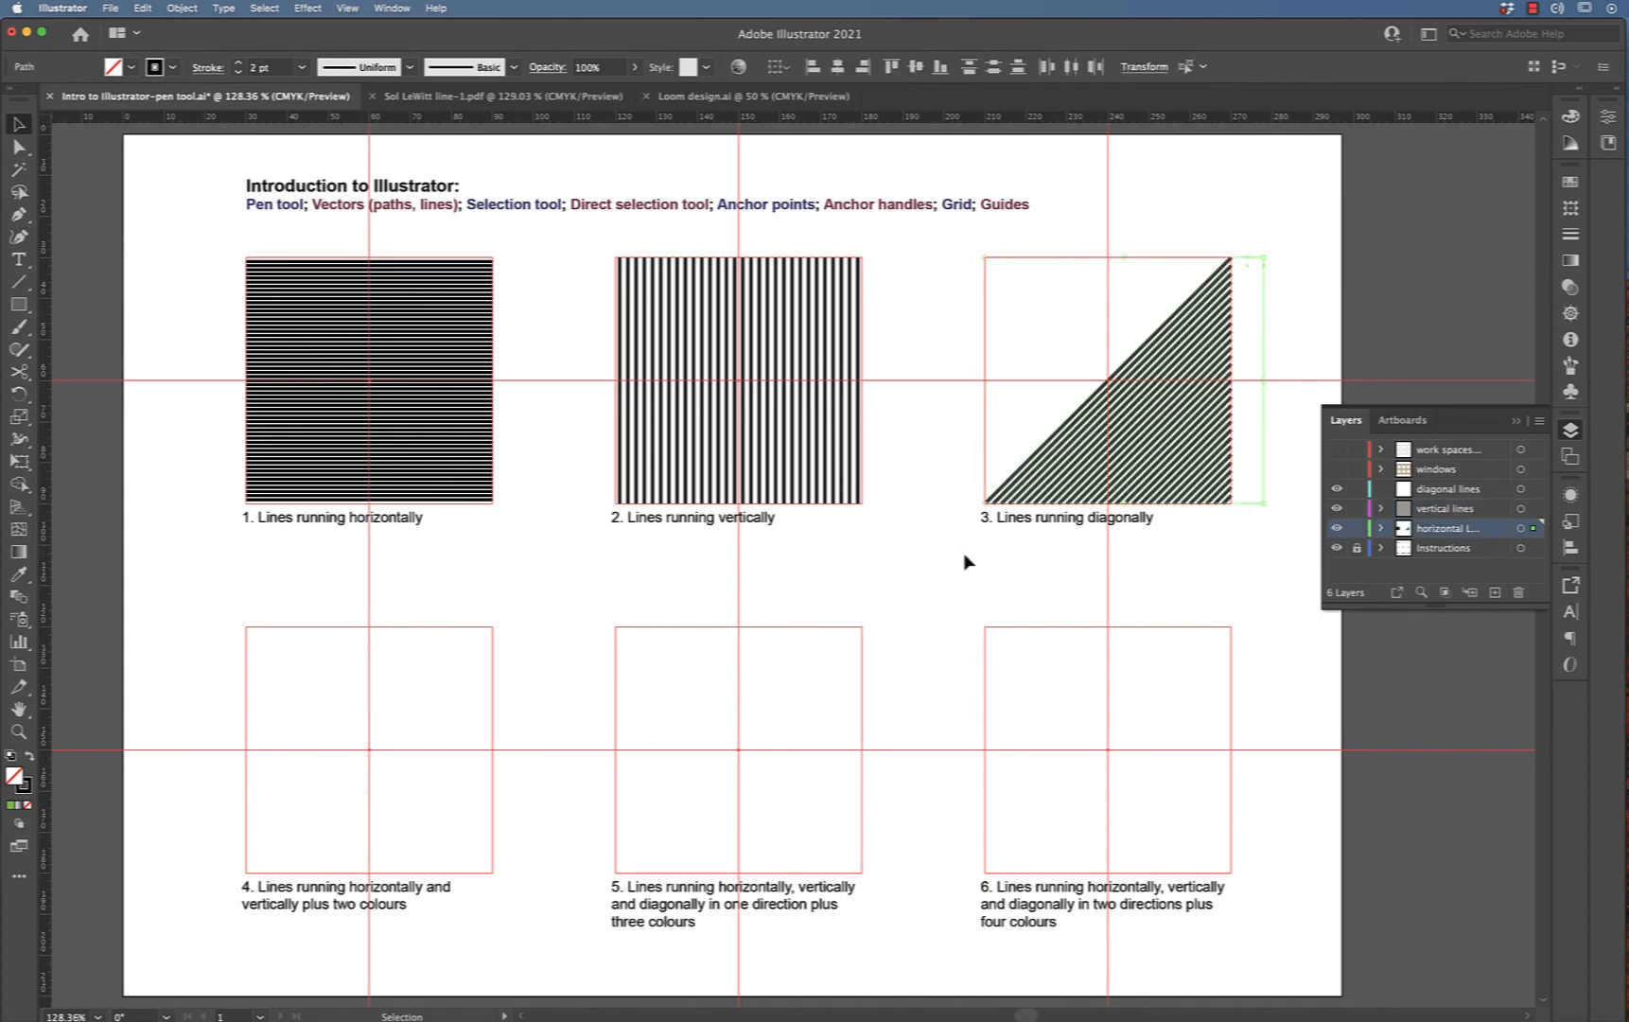
key(a)
key(Delete)
key(v)
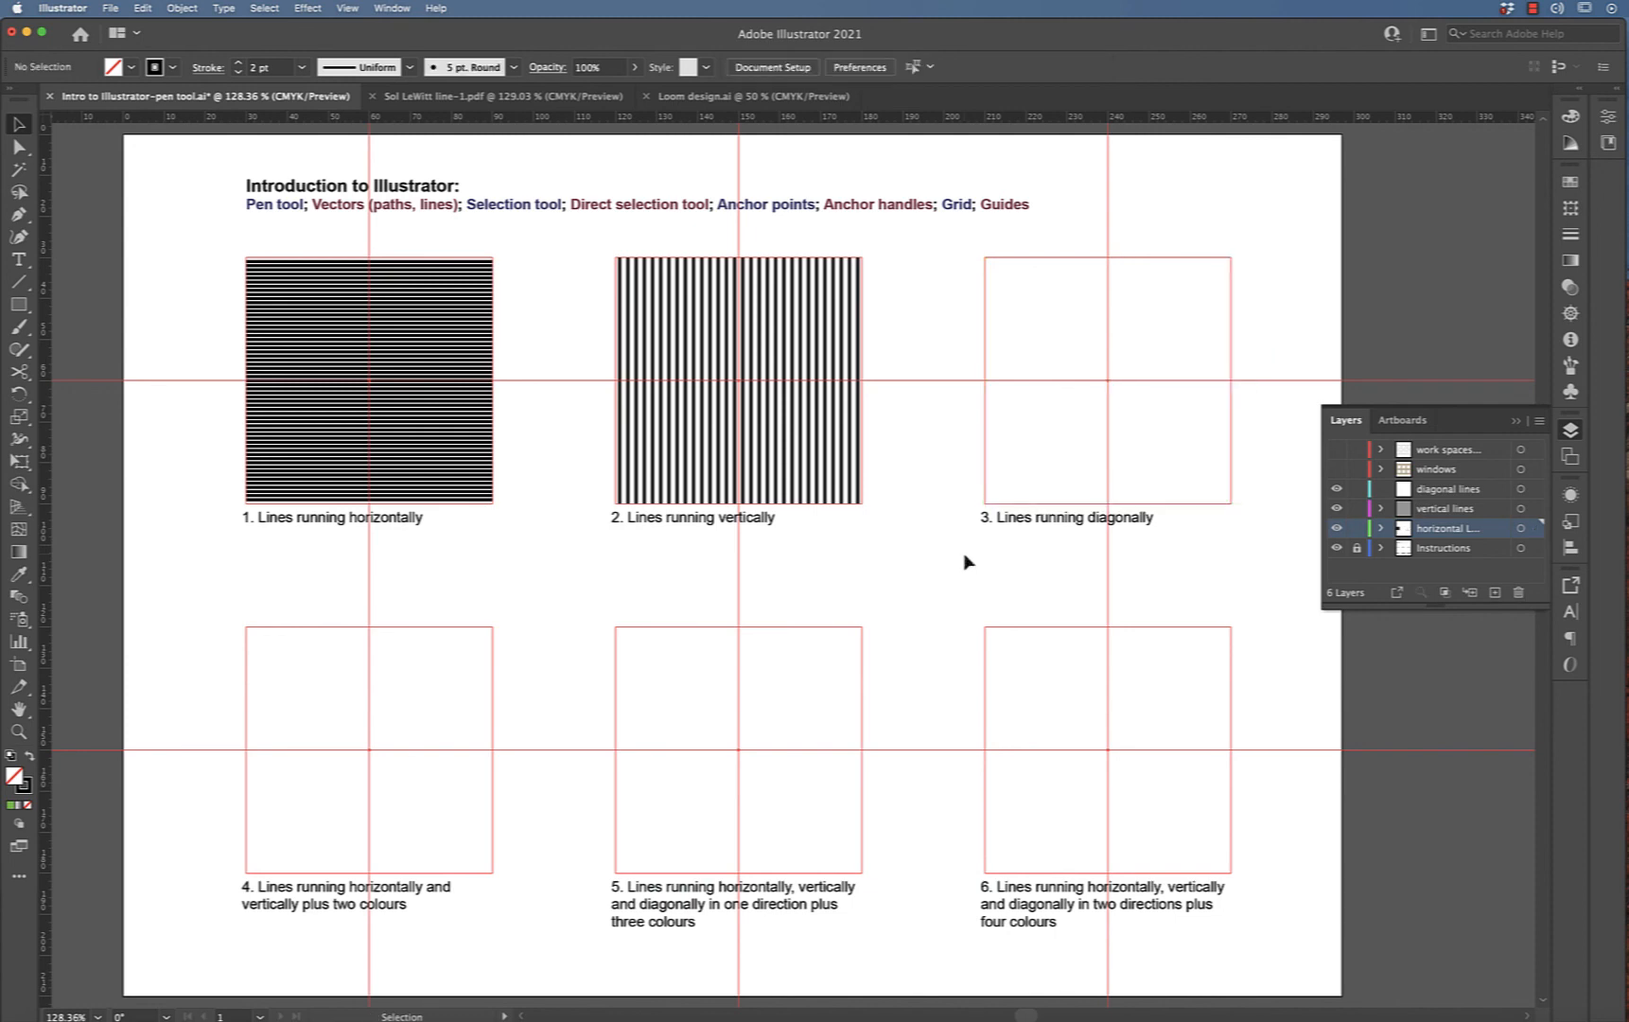
Paste the diagonal lines in front on the diagonal lines layer
click(1356, 528)
click(1447, 490)
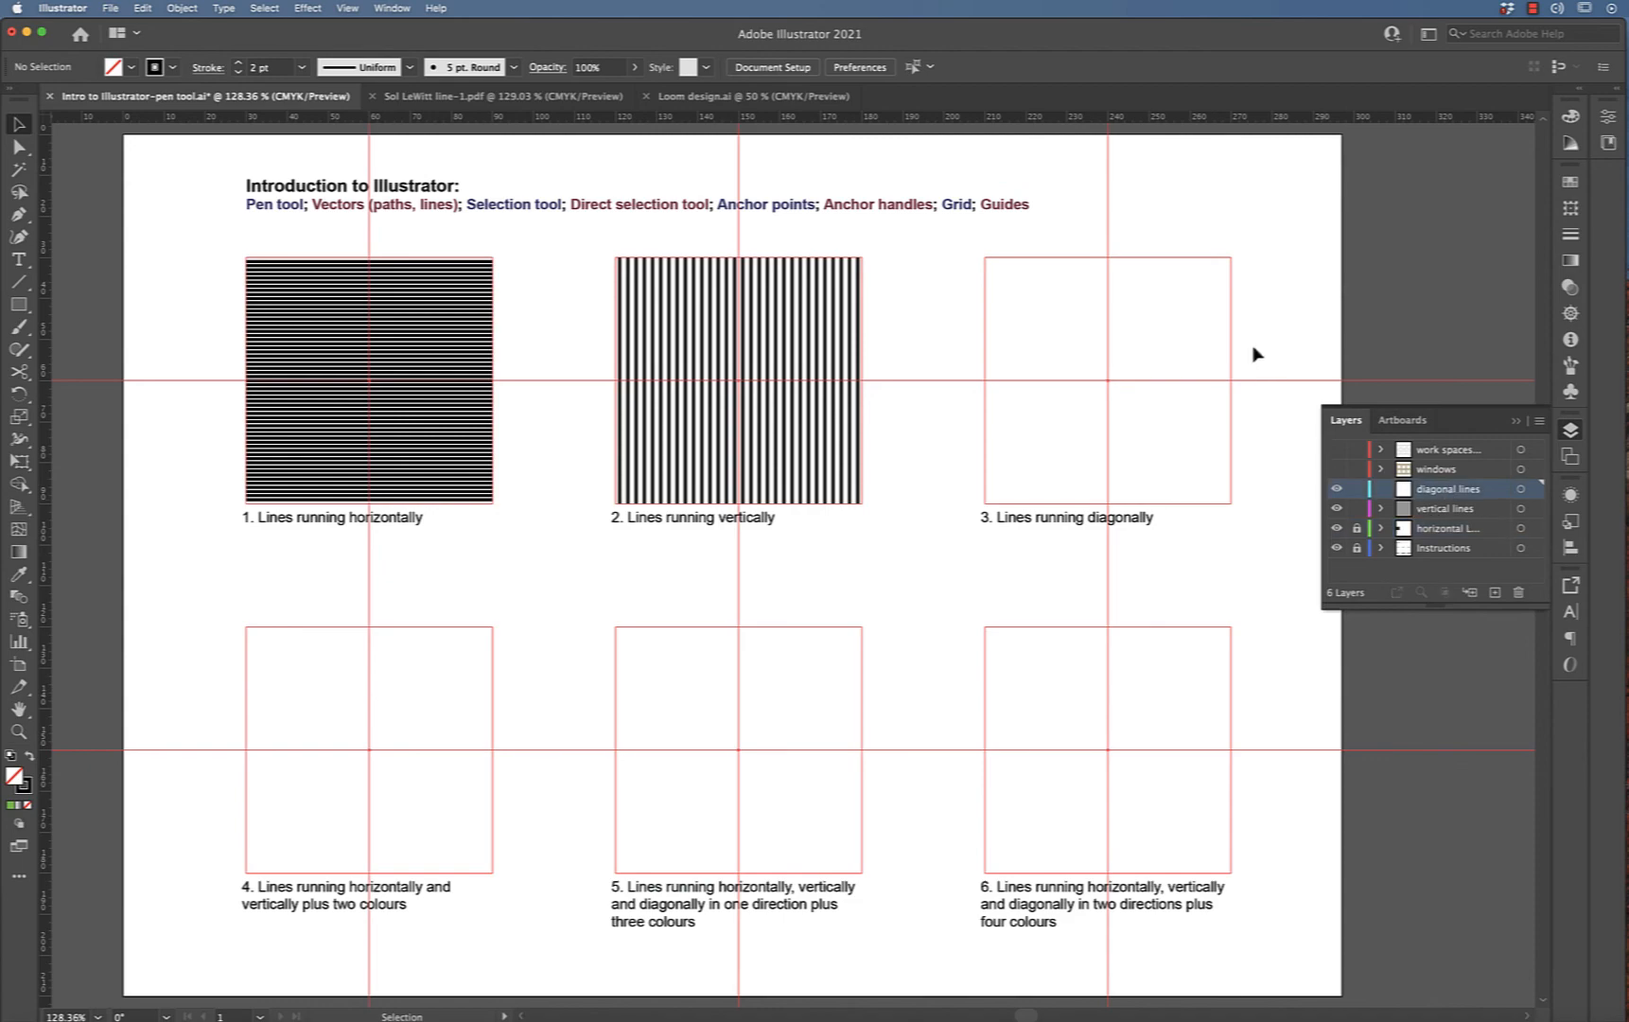
key(a)
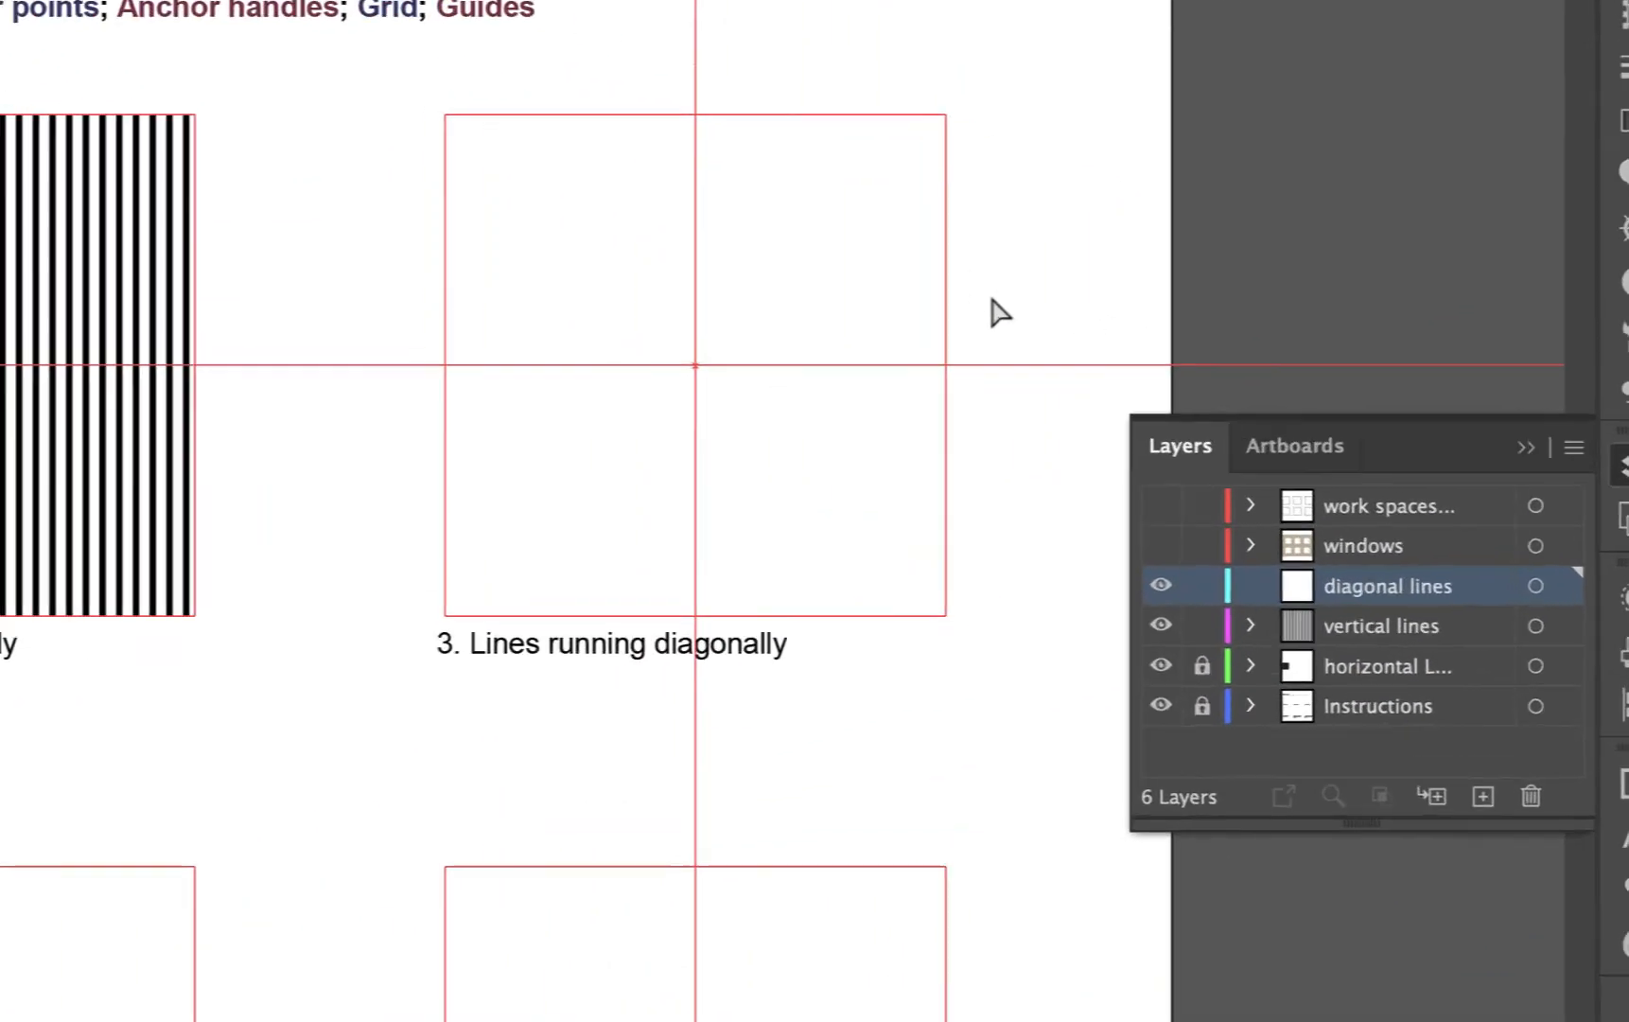
key(super+f)
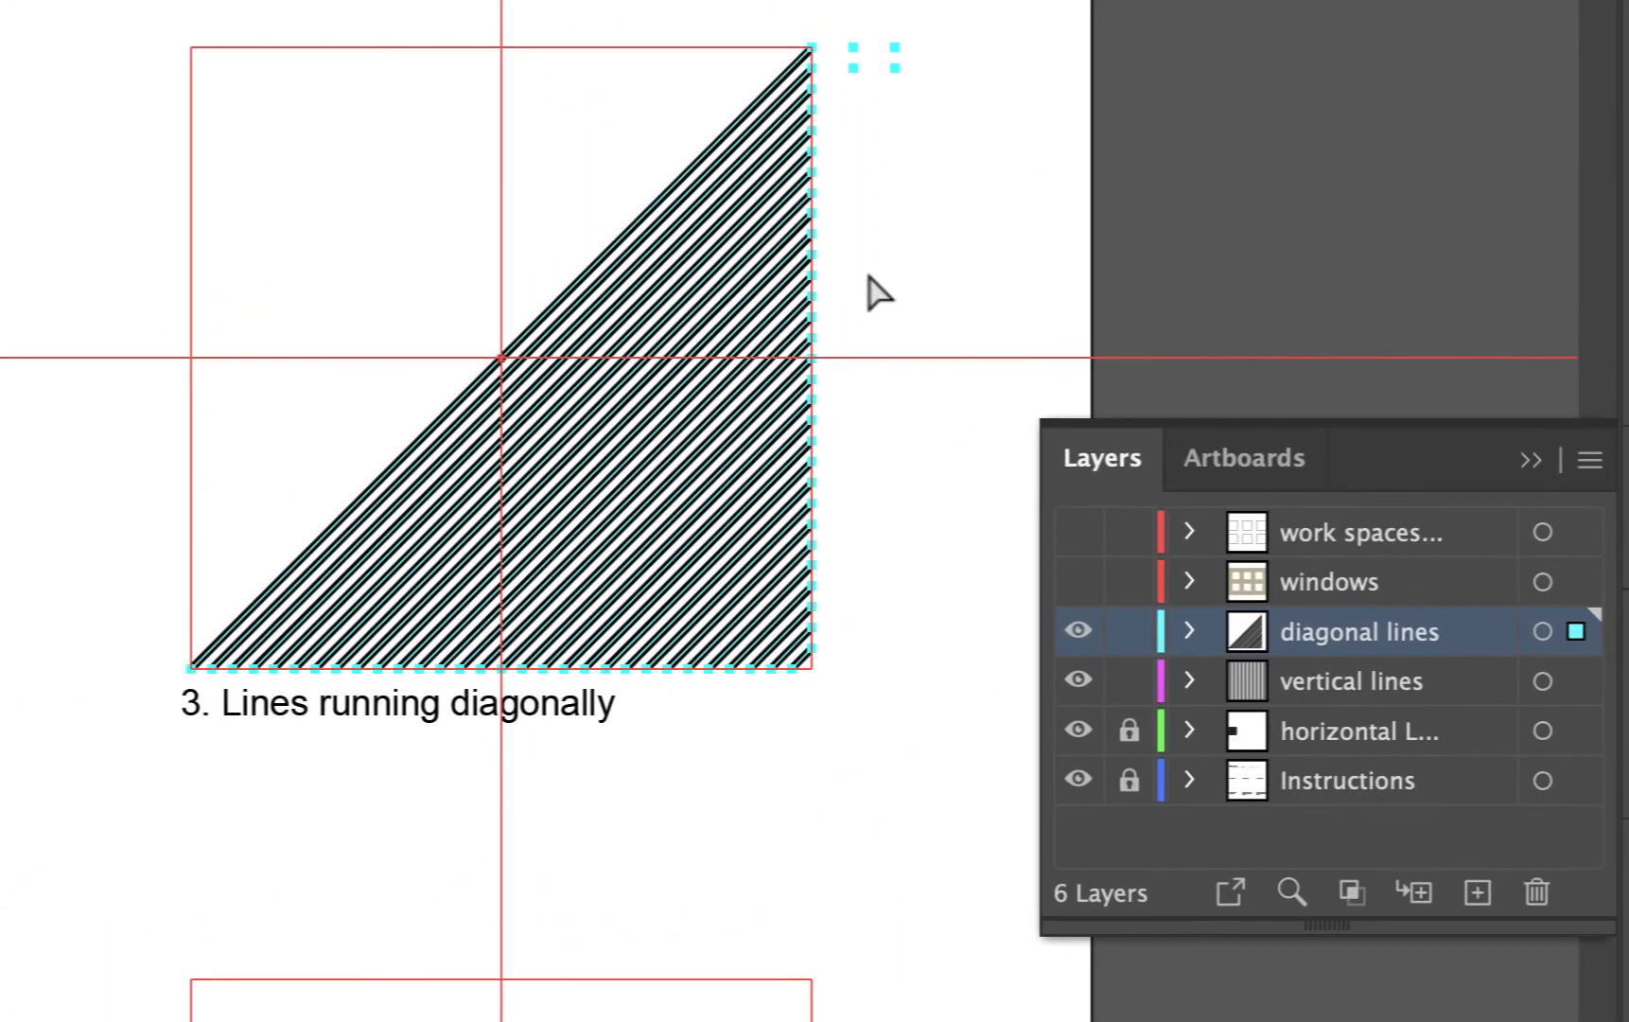
click(1253, 352)
click(1129, 729)
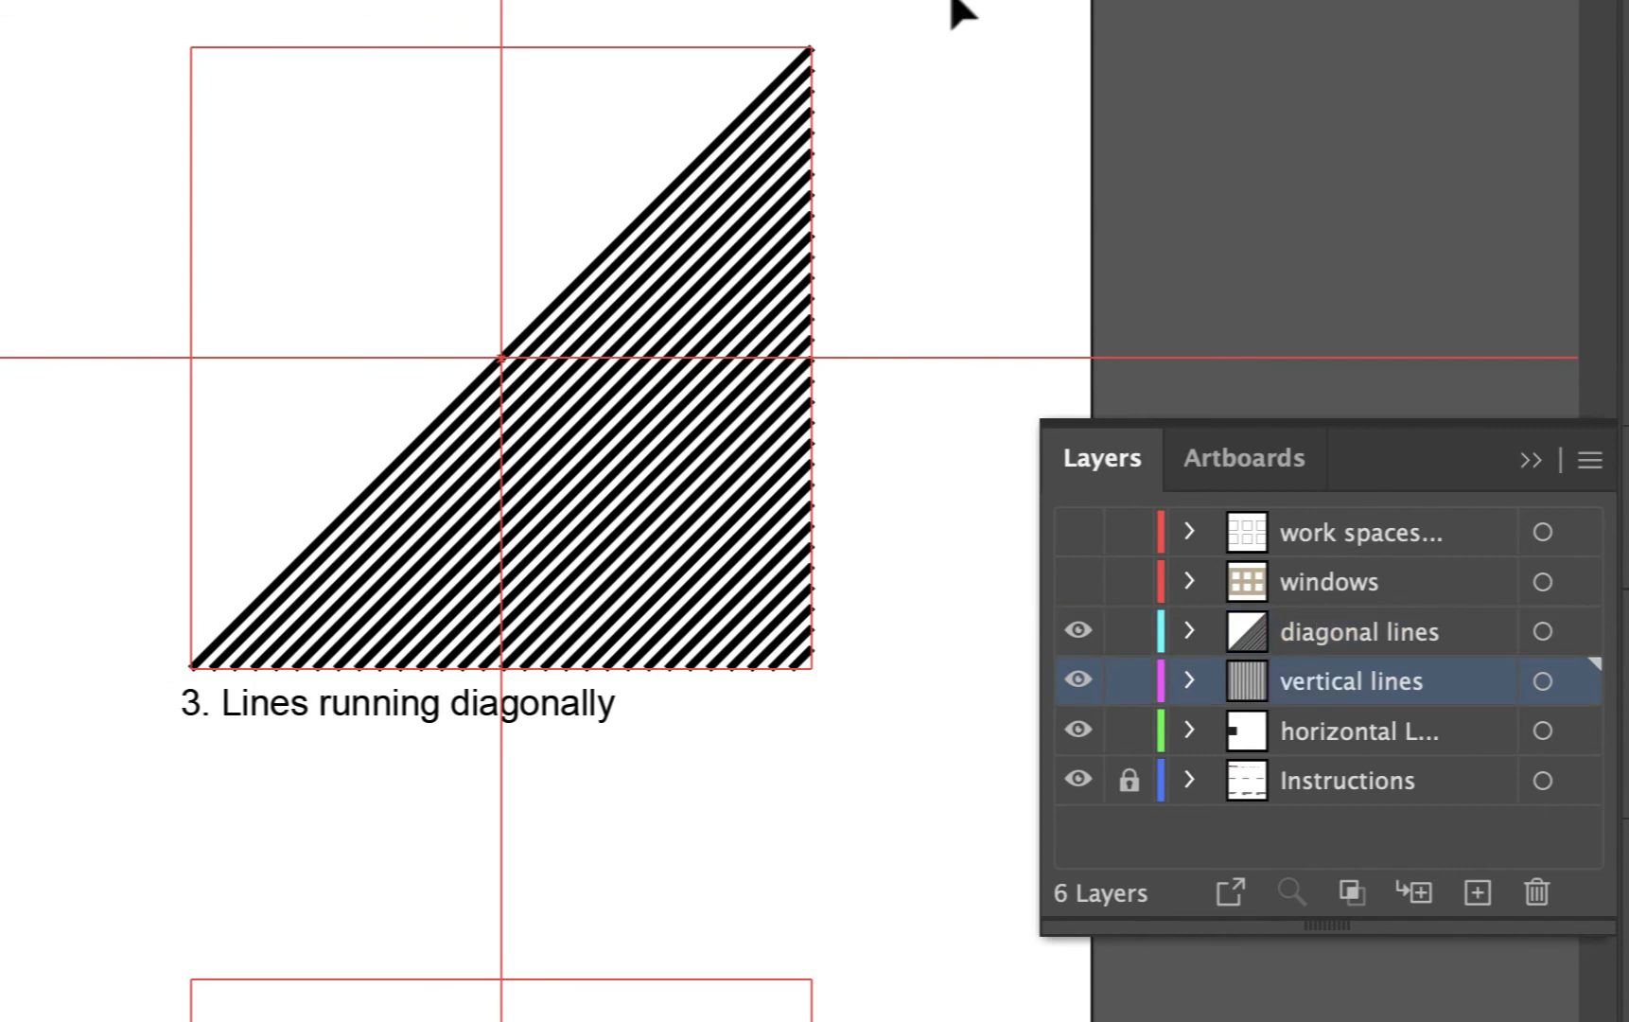
Select all the diagonal lines and group them together
drag(949, 0, 141, 740)
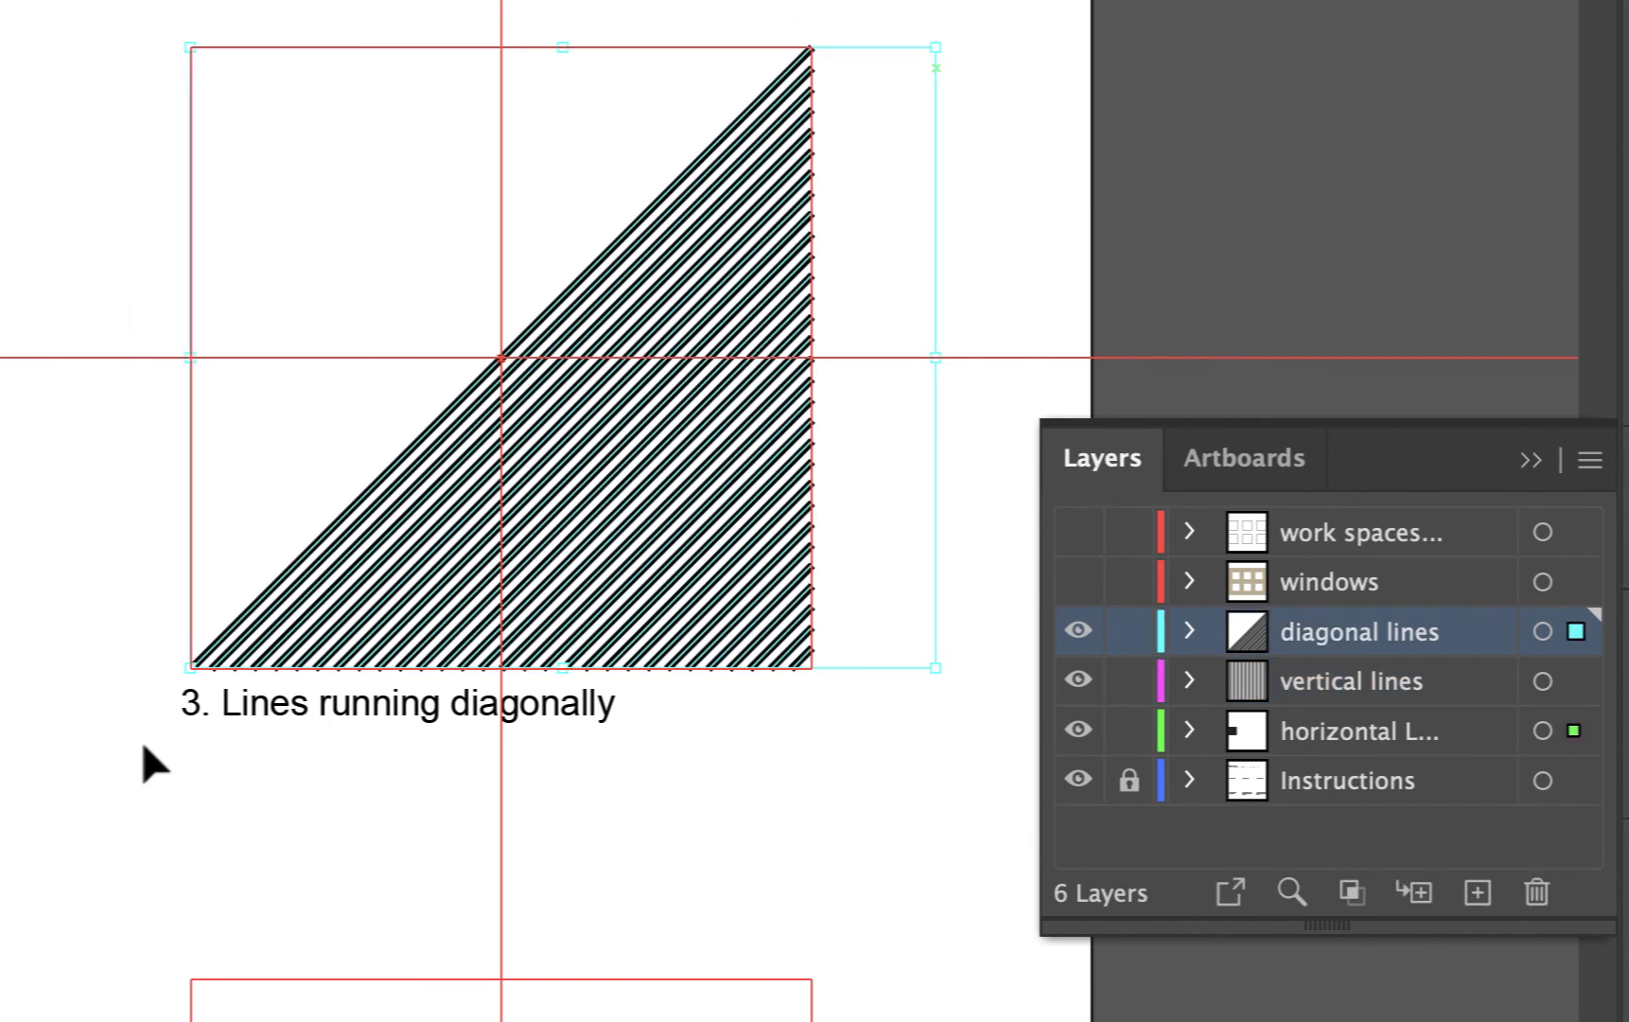
click(832, 847)
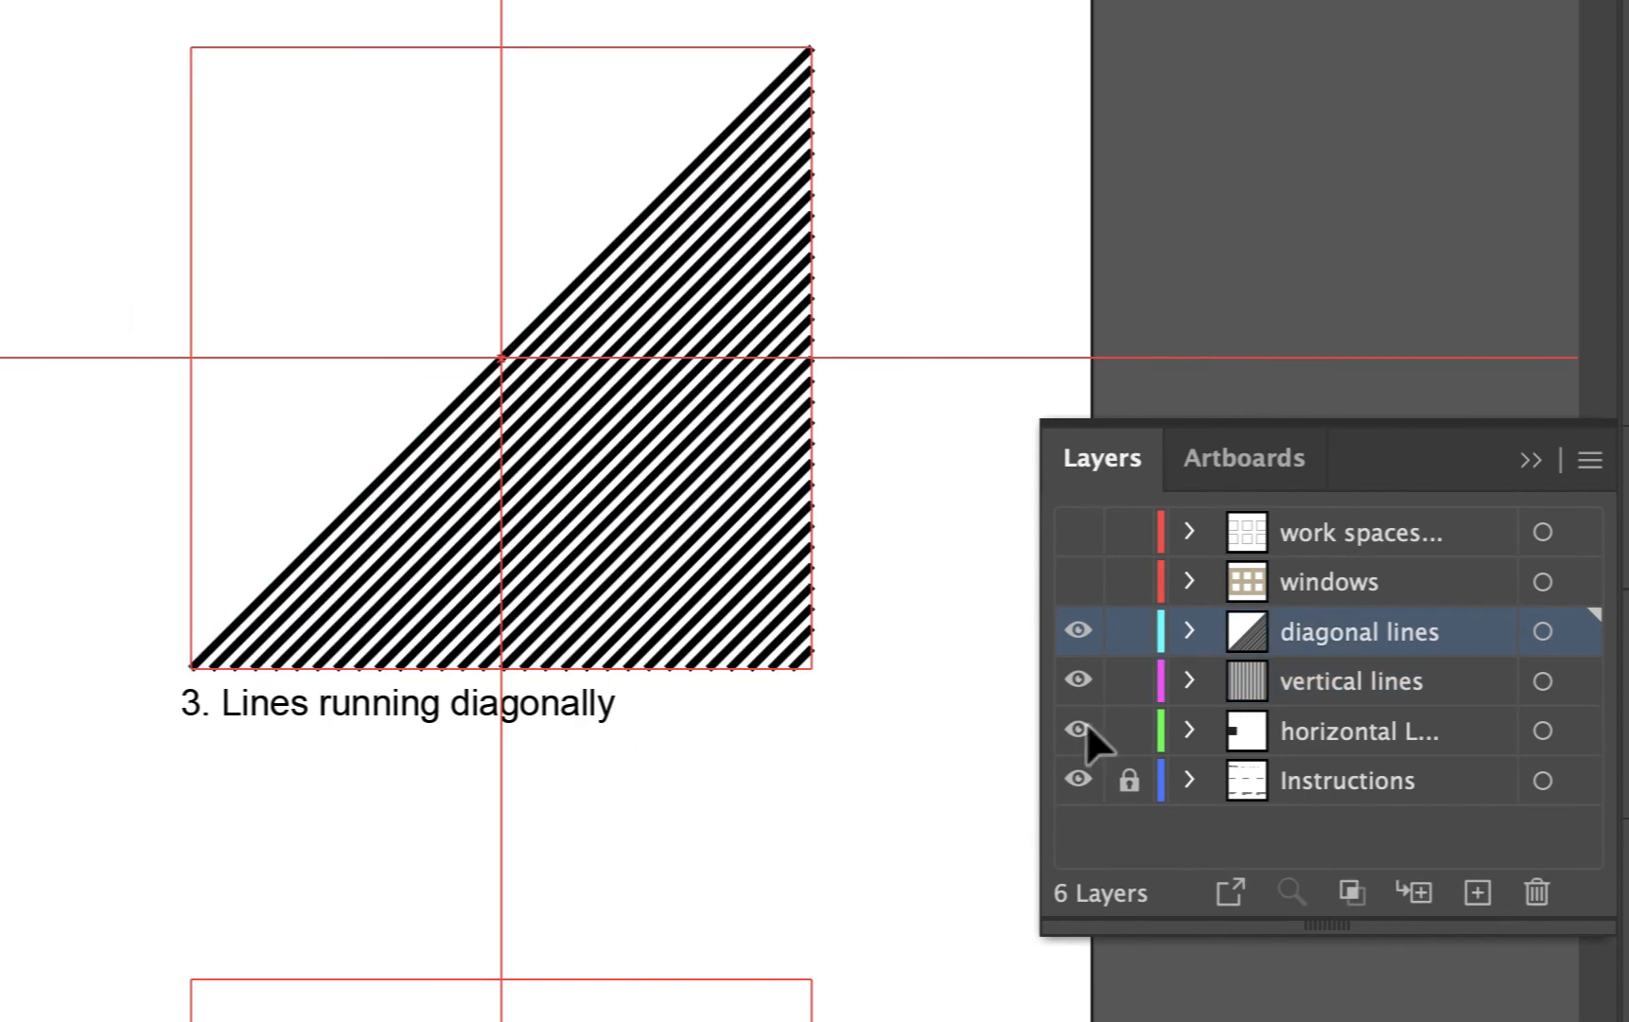
click(1542, 634)
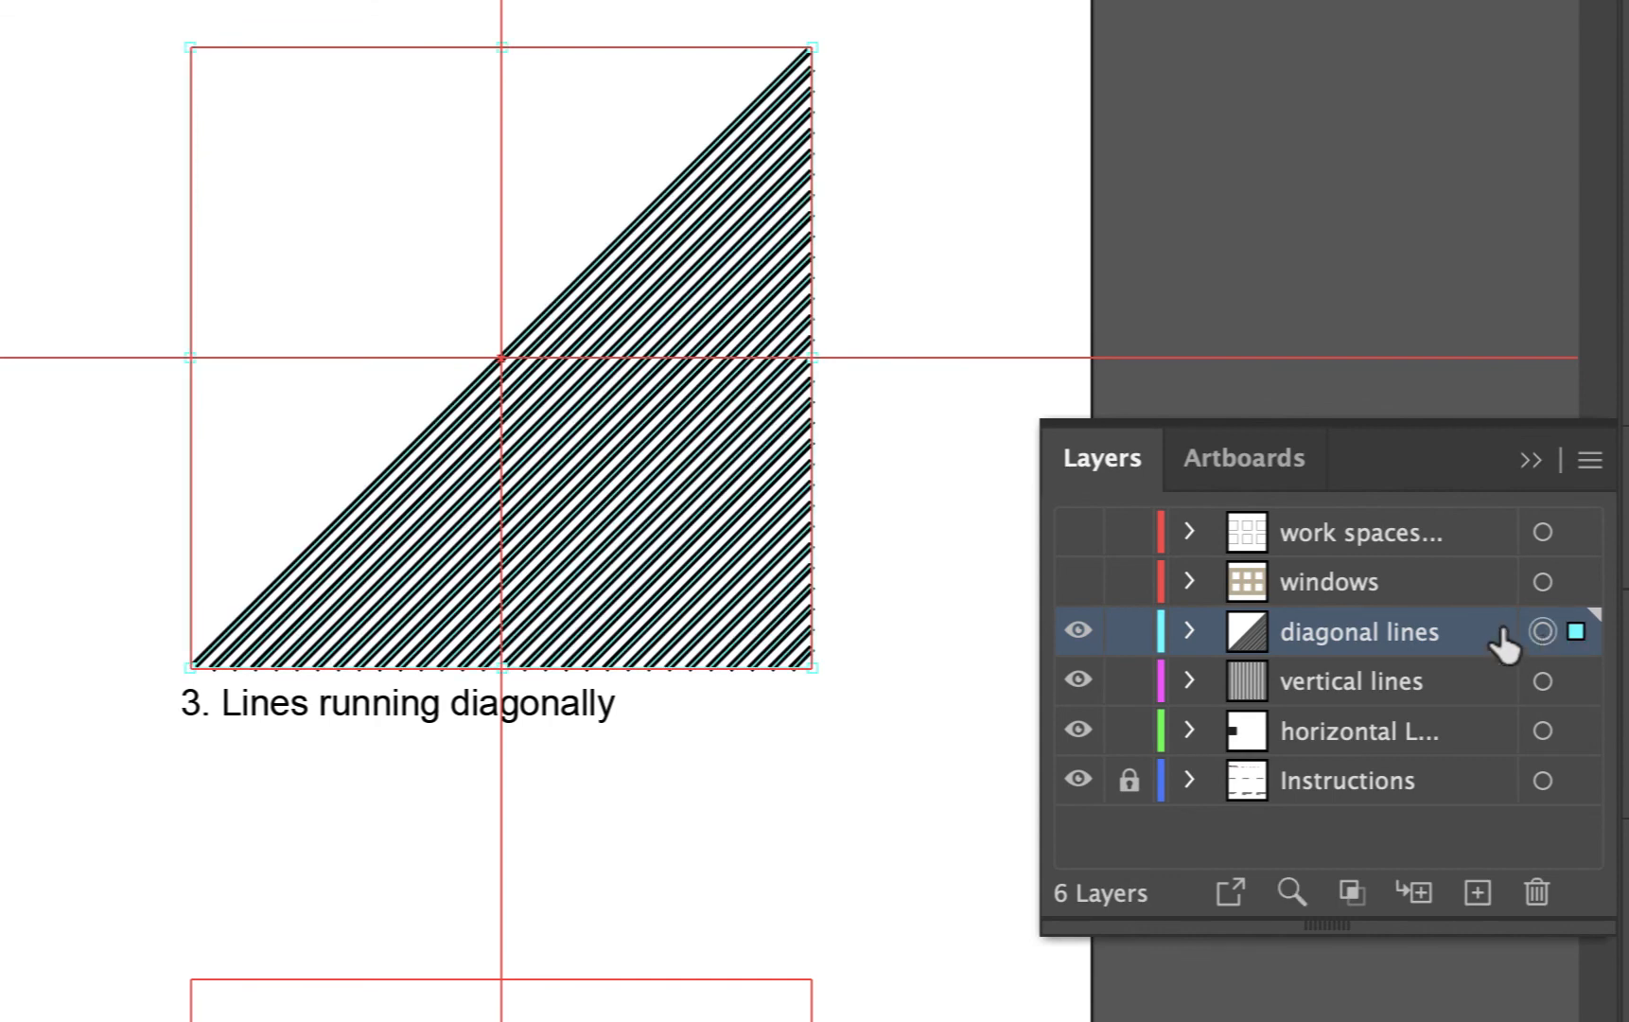
click(888, 683)
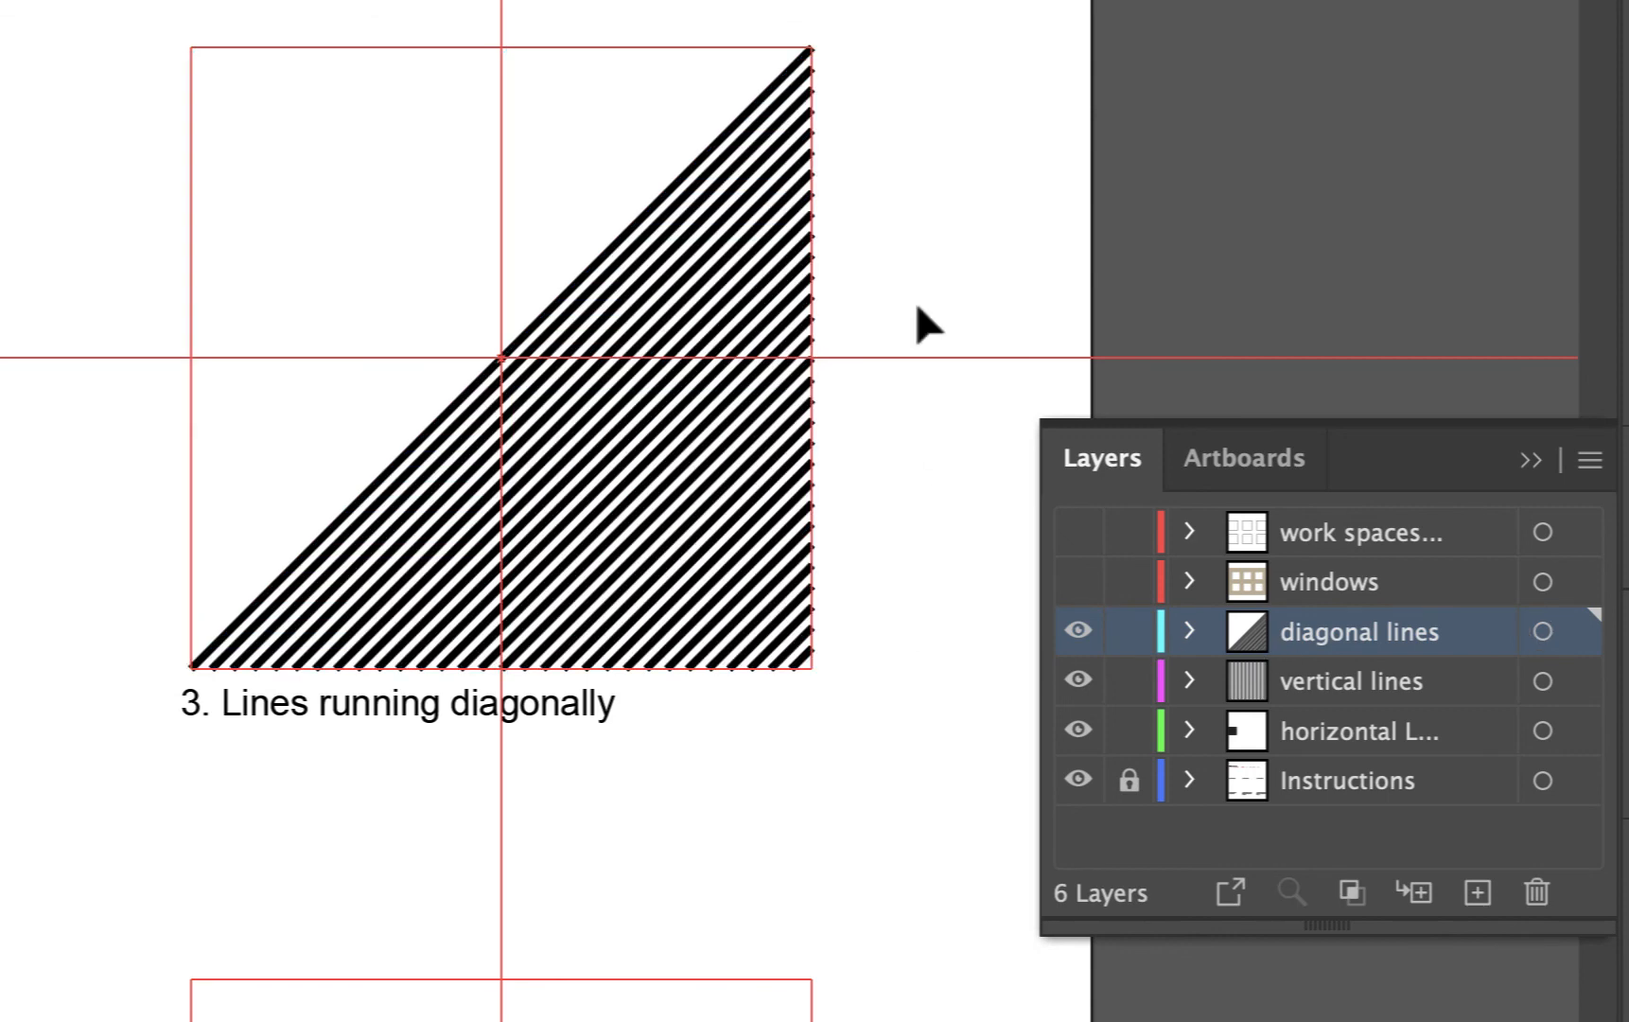
drag(914, 5, 91, 760)
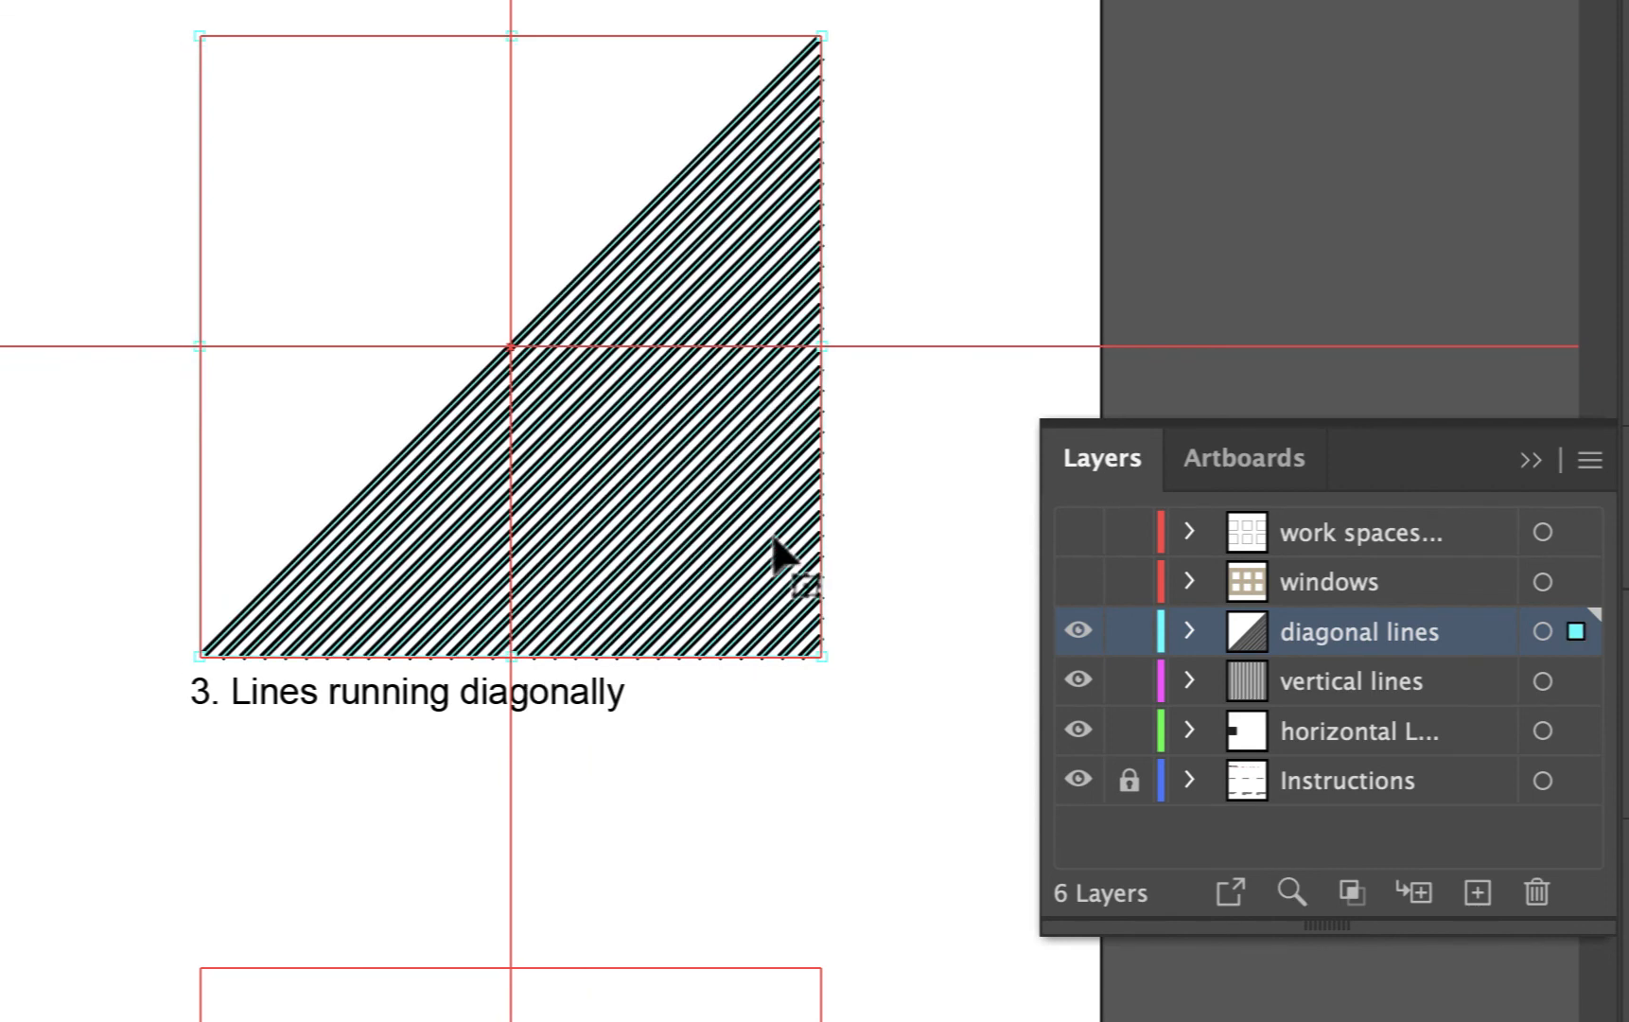
right_click(672, 475)
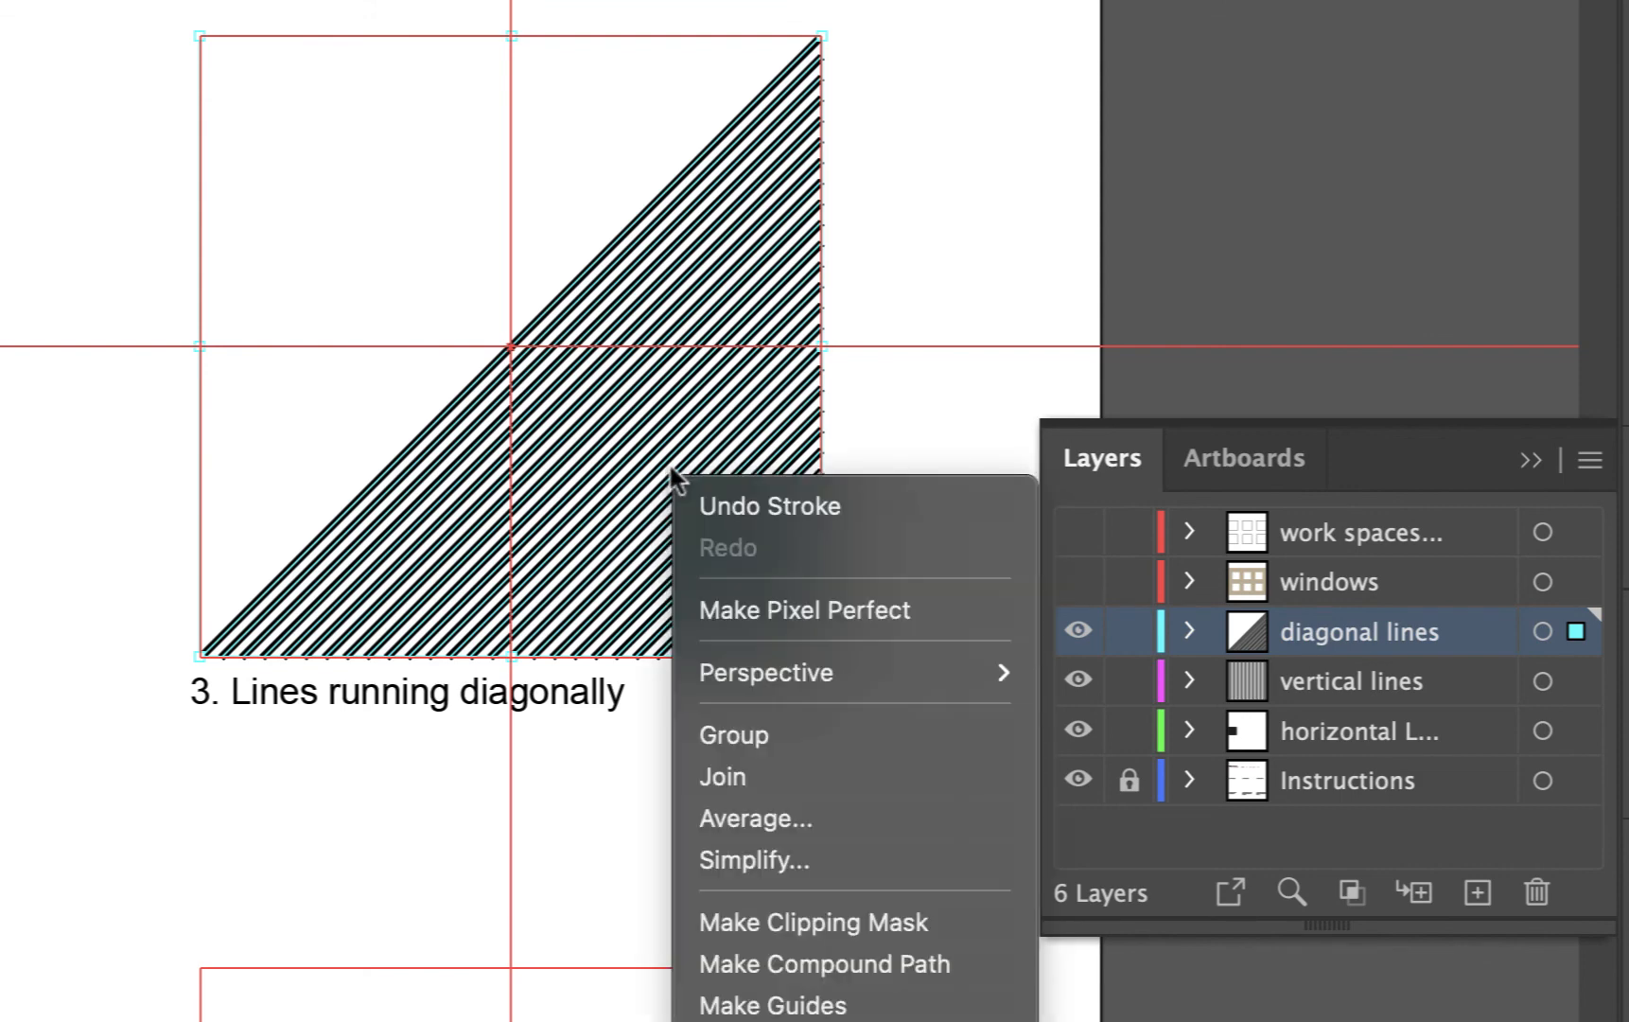
click(752, 733)
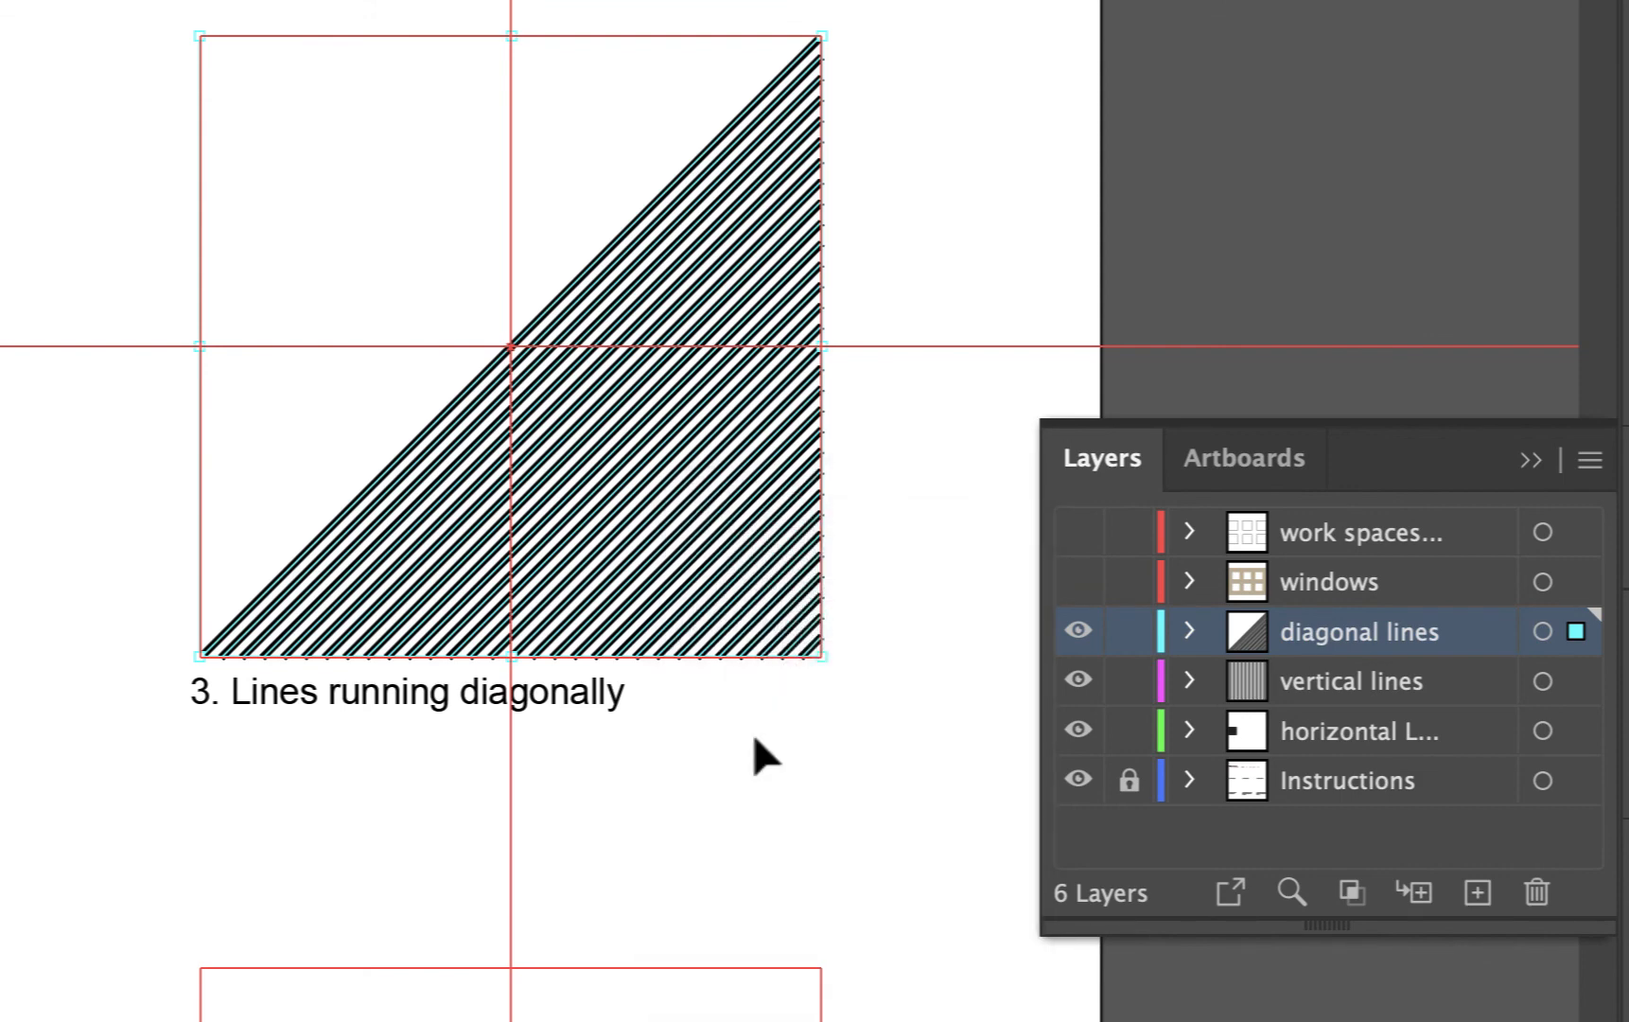
click(794, 757)
click(668, 486)
right_click(668, 487)
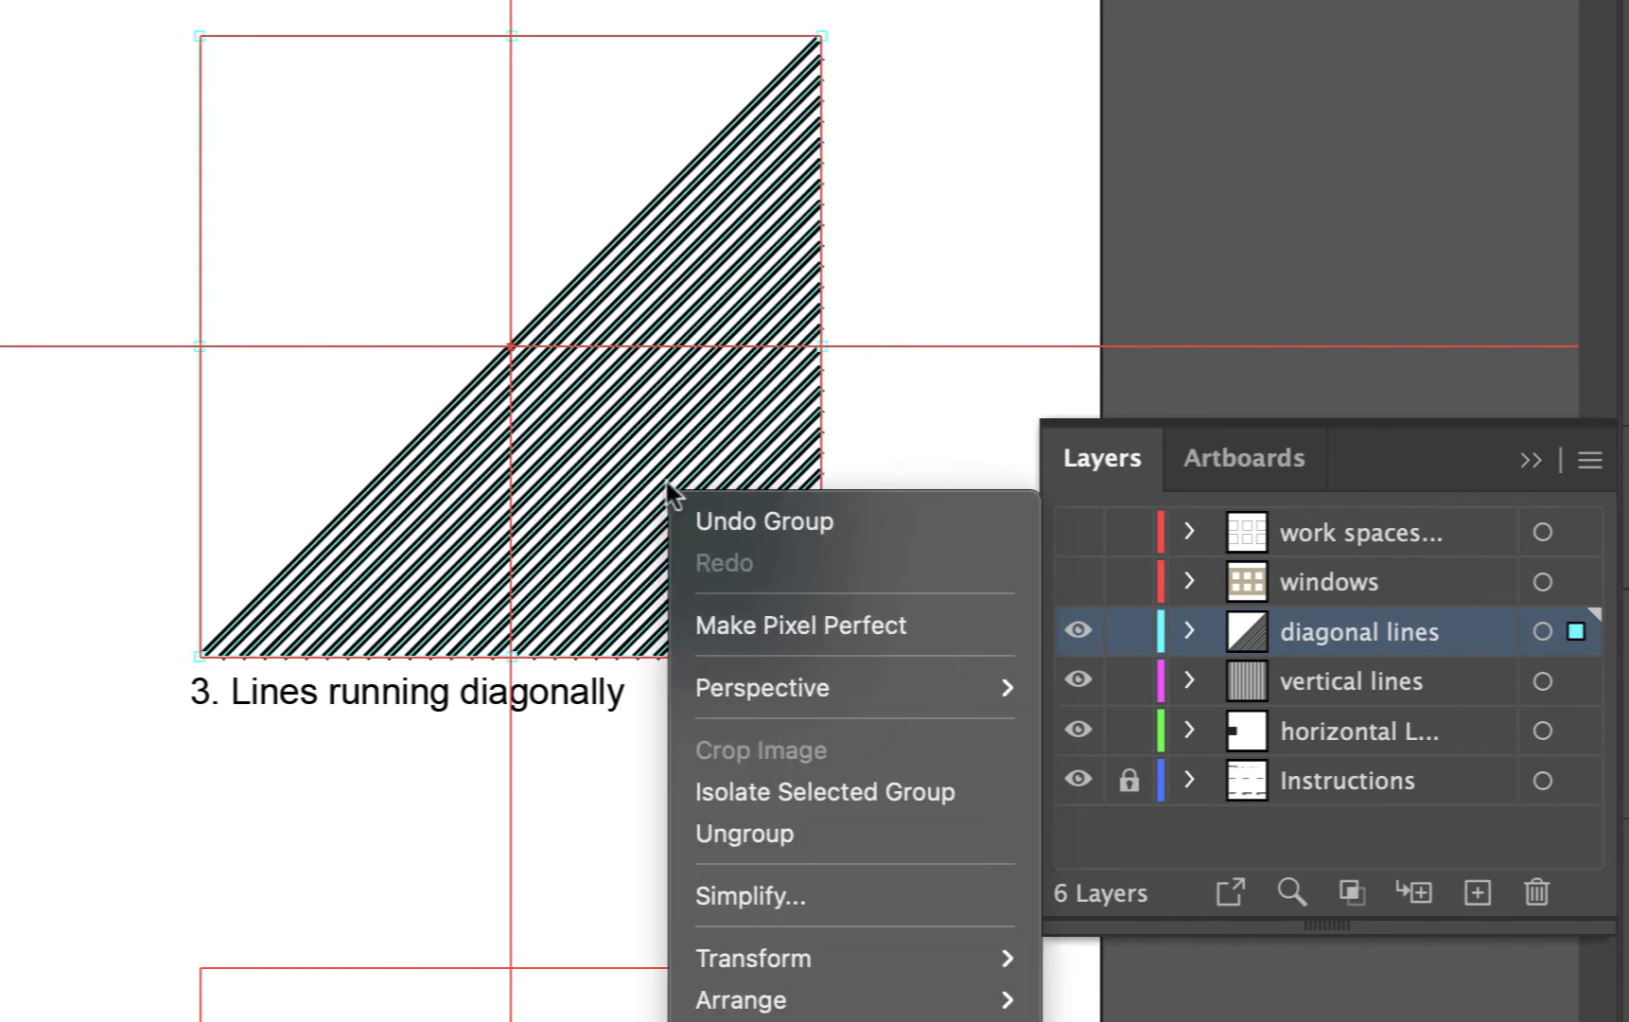
Reselect the diagonal lines group, copy it and paste a copy in front of the original
click(724, 830)
click(897, 593)
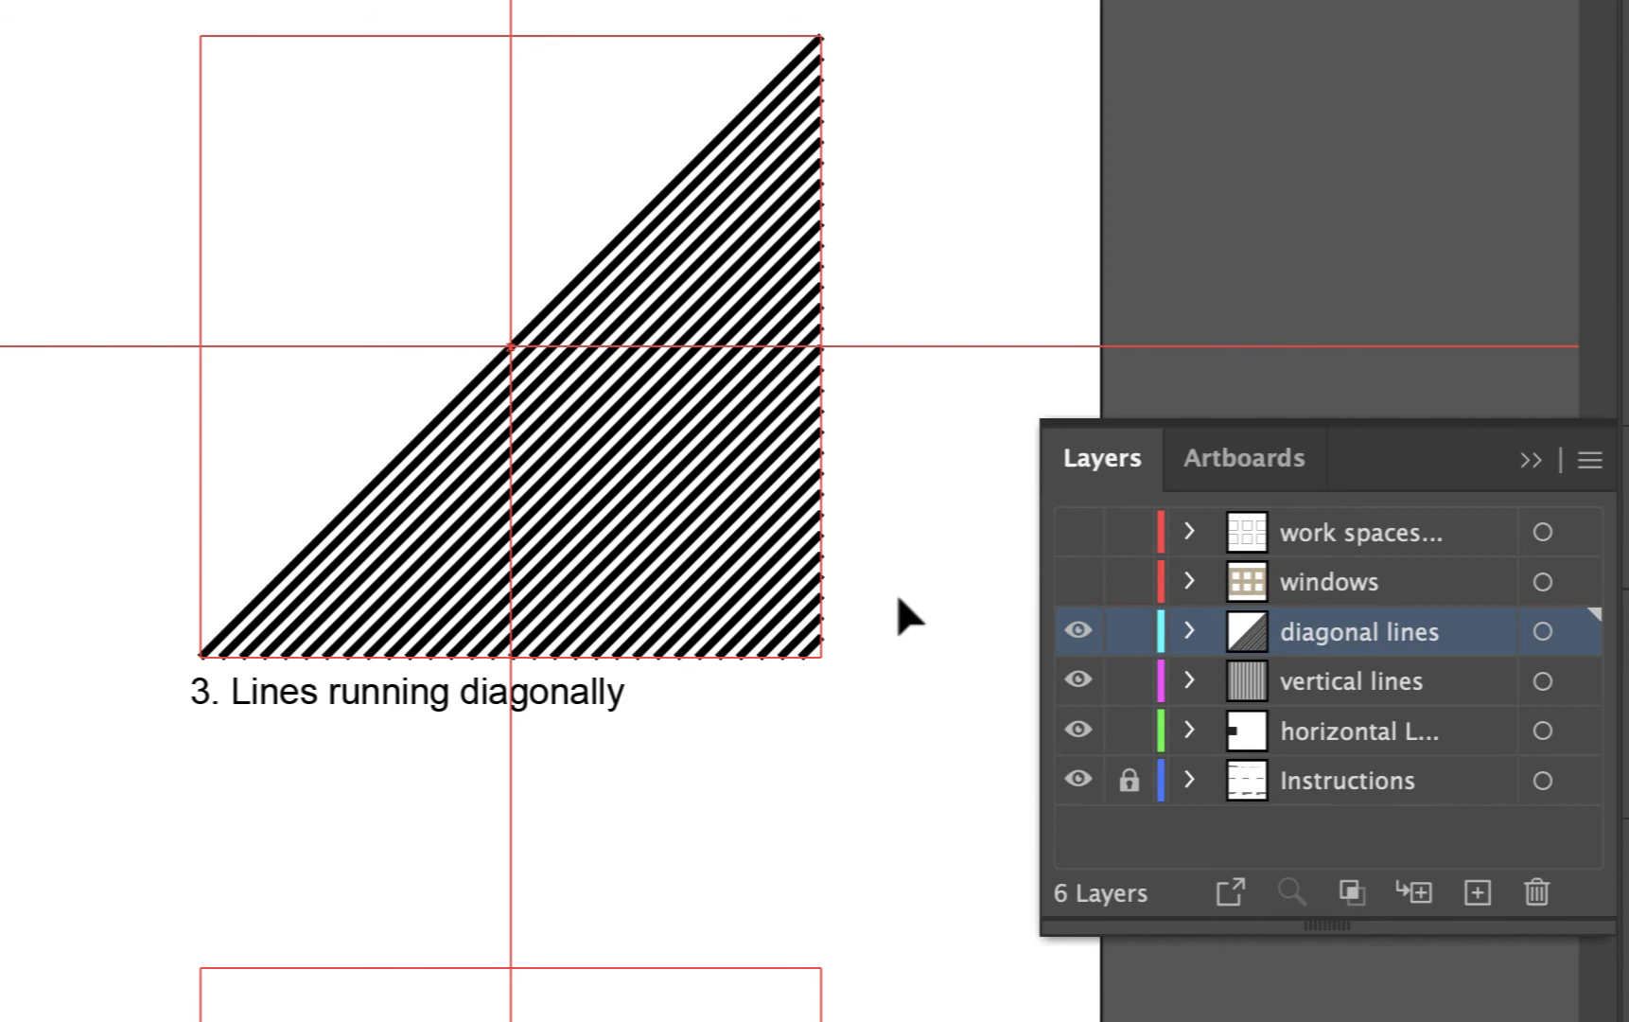
click(771, 566)
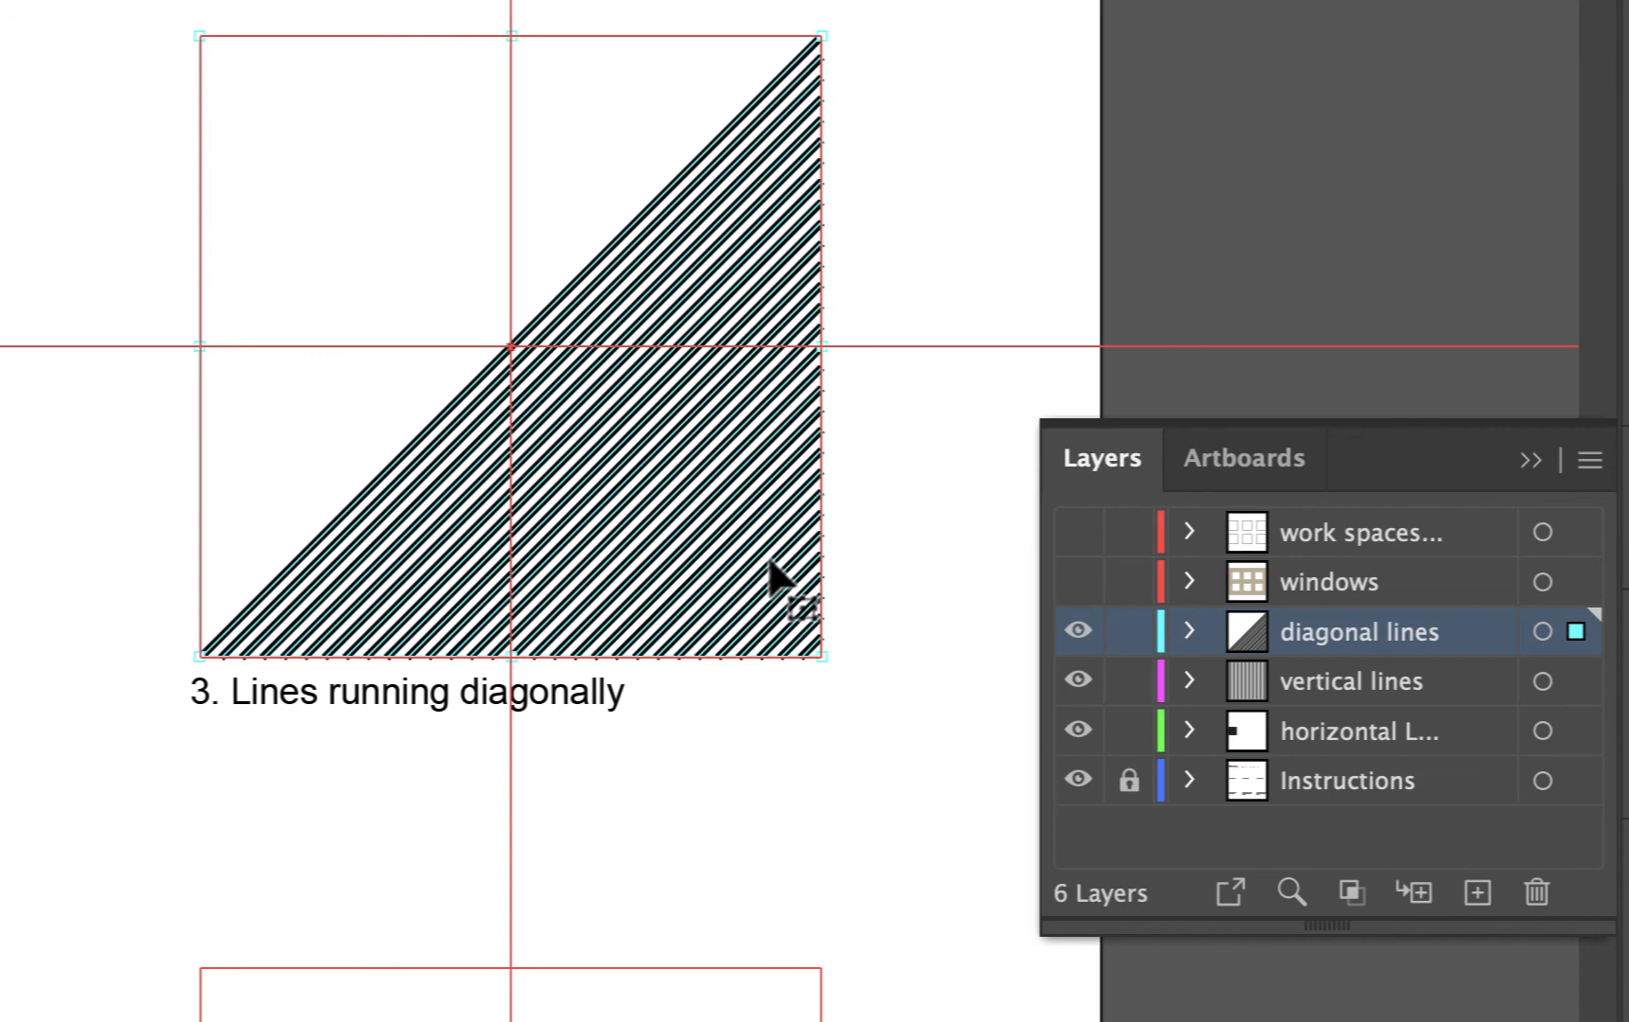
key(super+c)
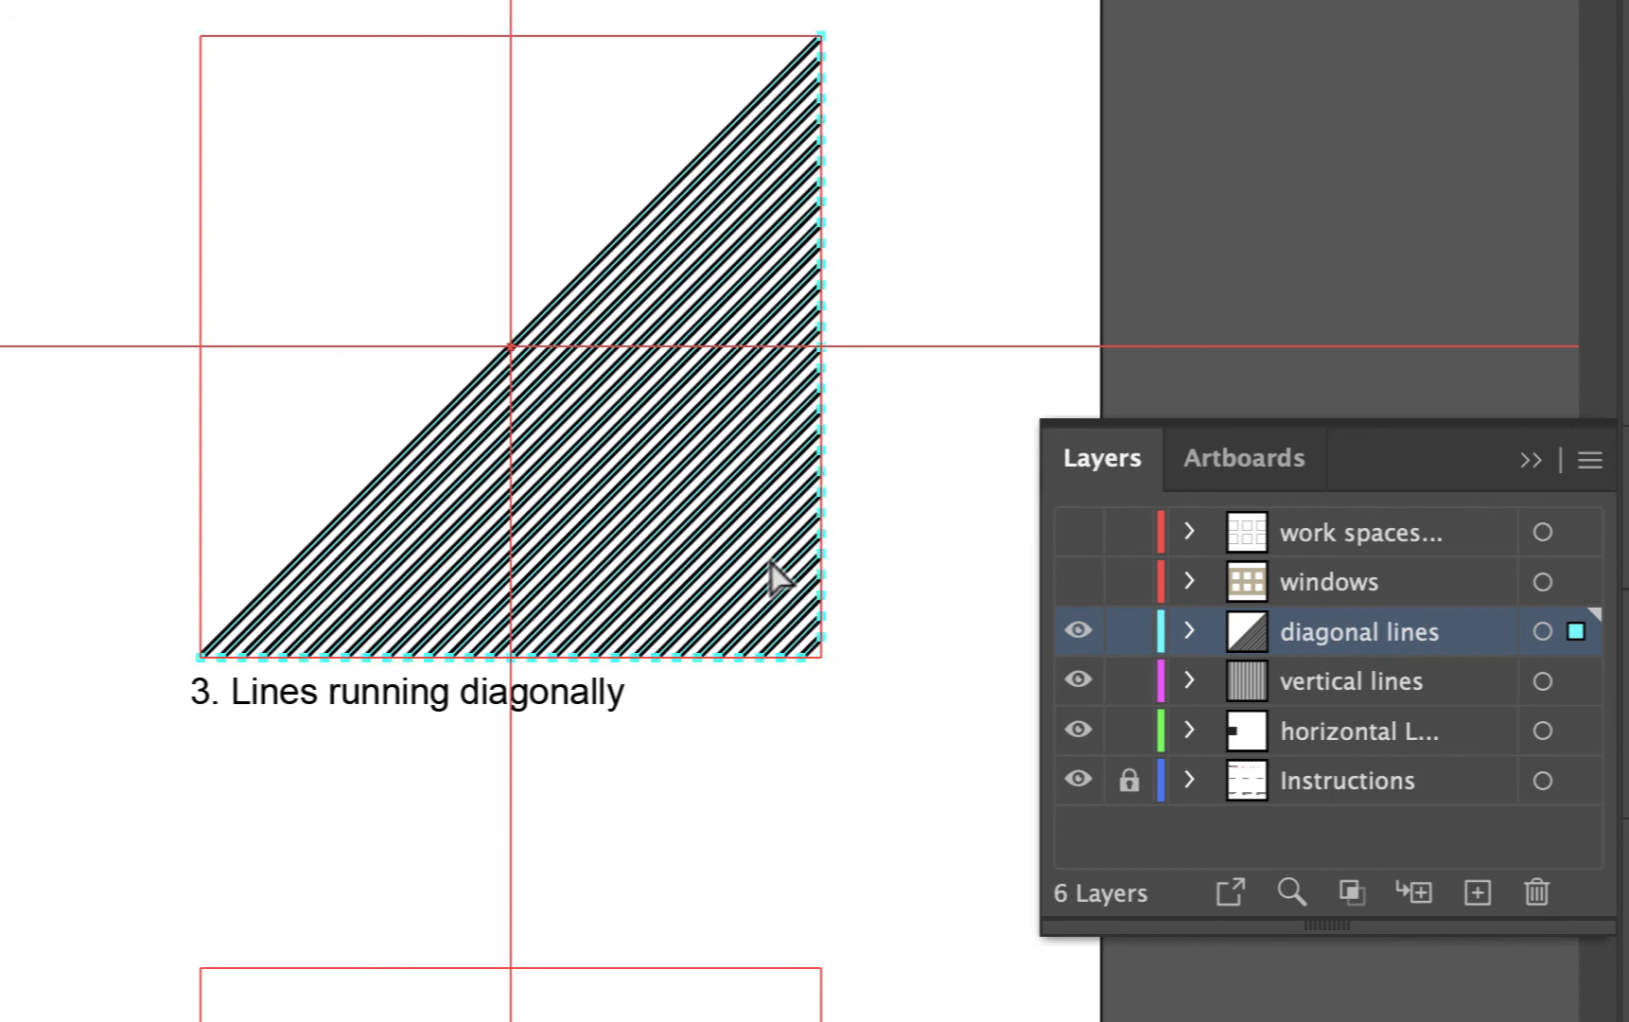
key(super+f)
drag(771, 566, 588, 428)
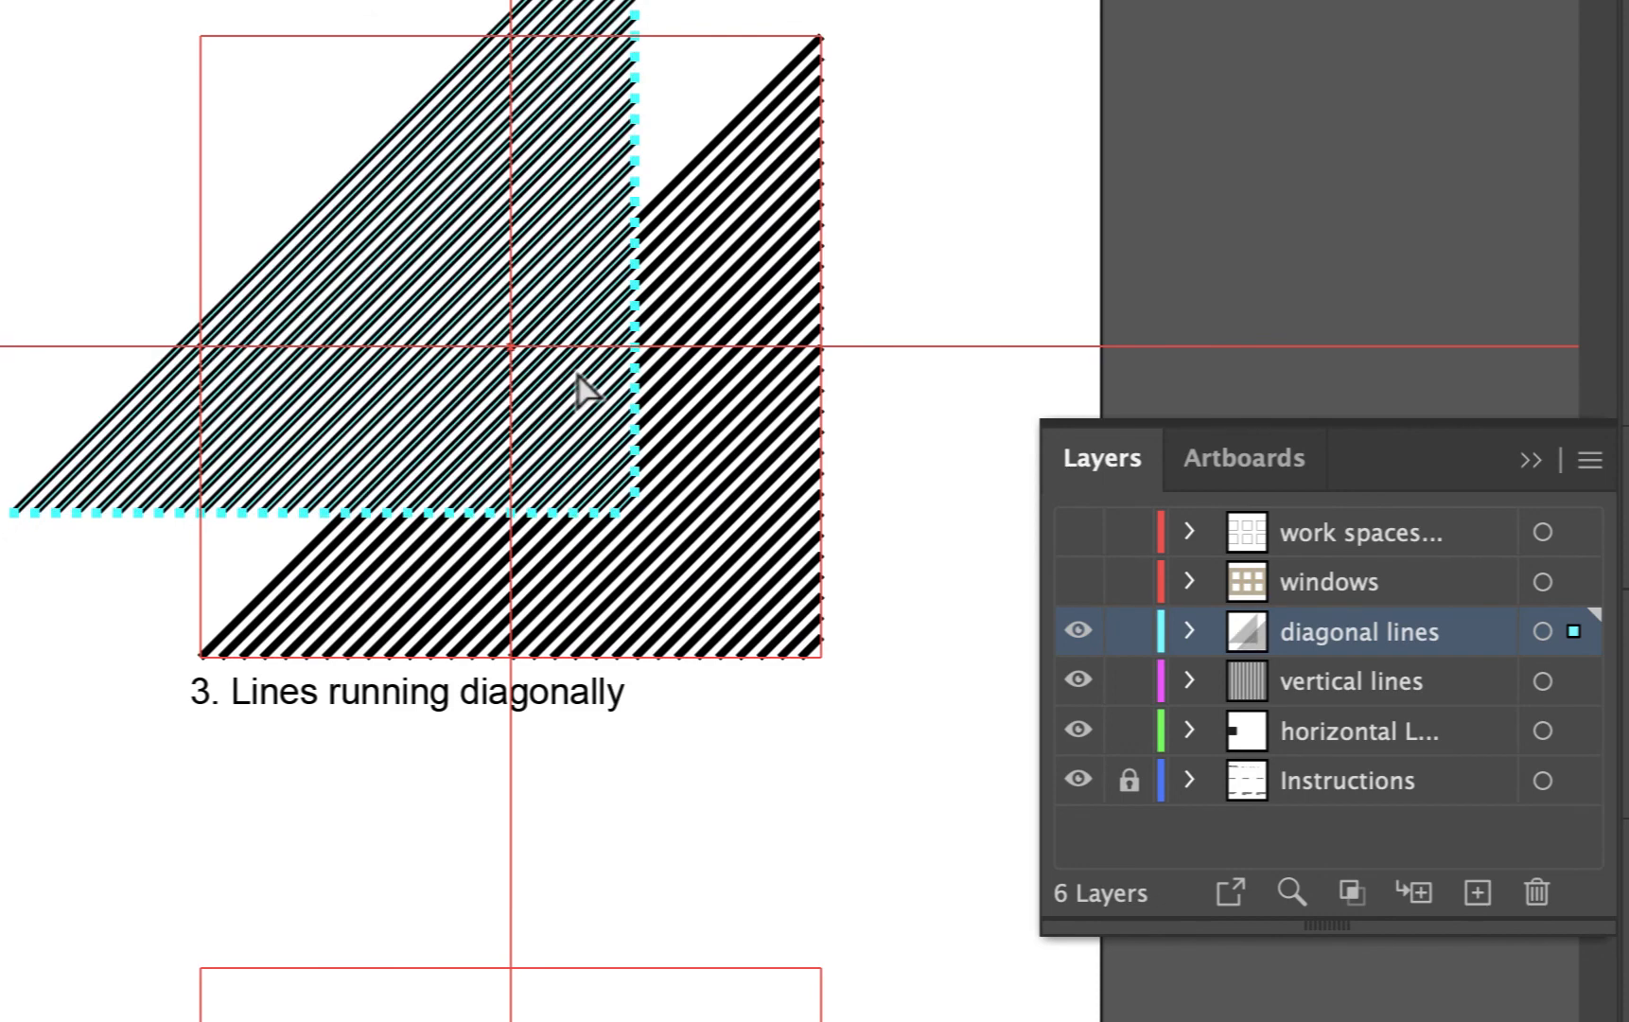
key(super+z)
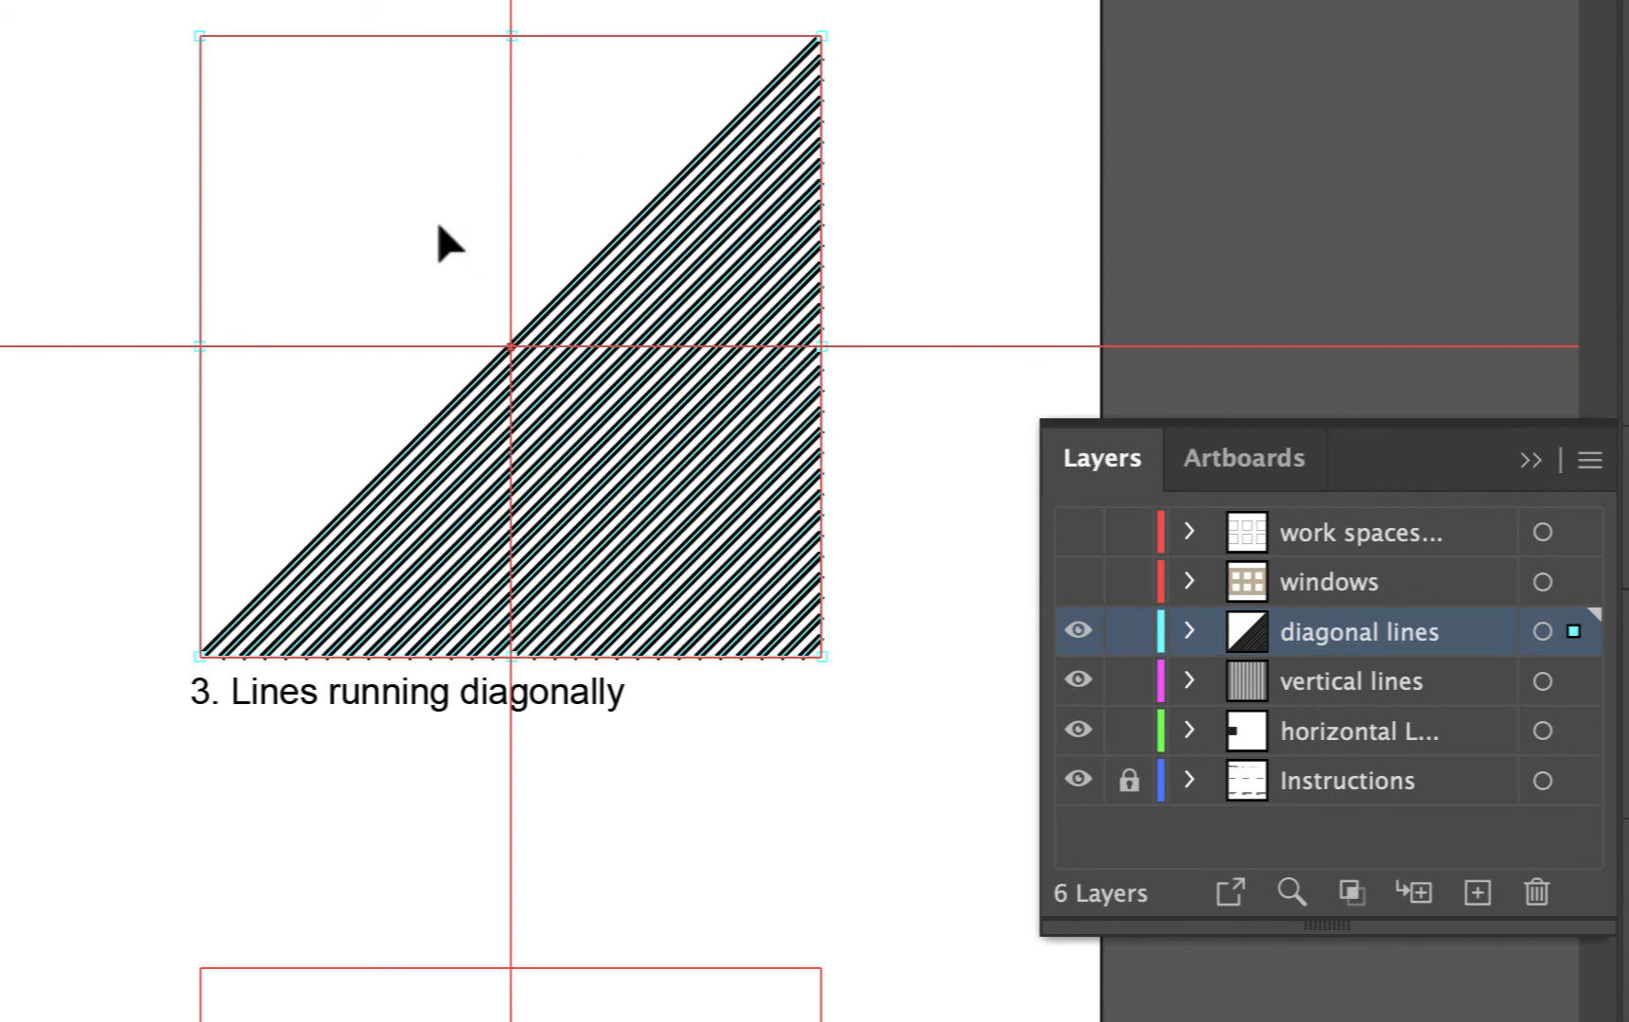
Rotate the pasted copy 180° so its diagonal lines fill the other half of the third square
right_click(601, 259)
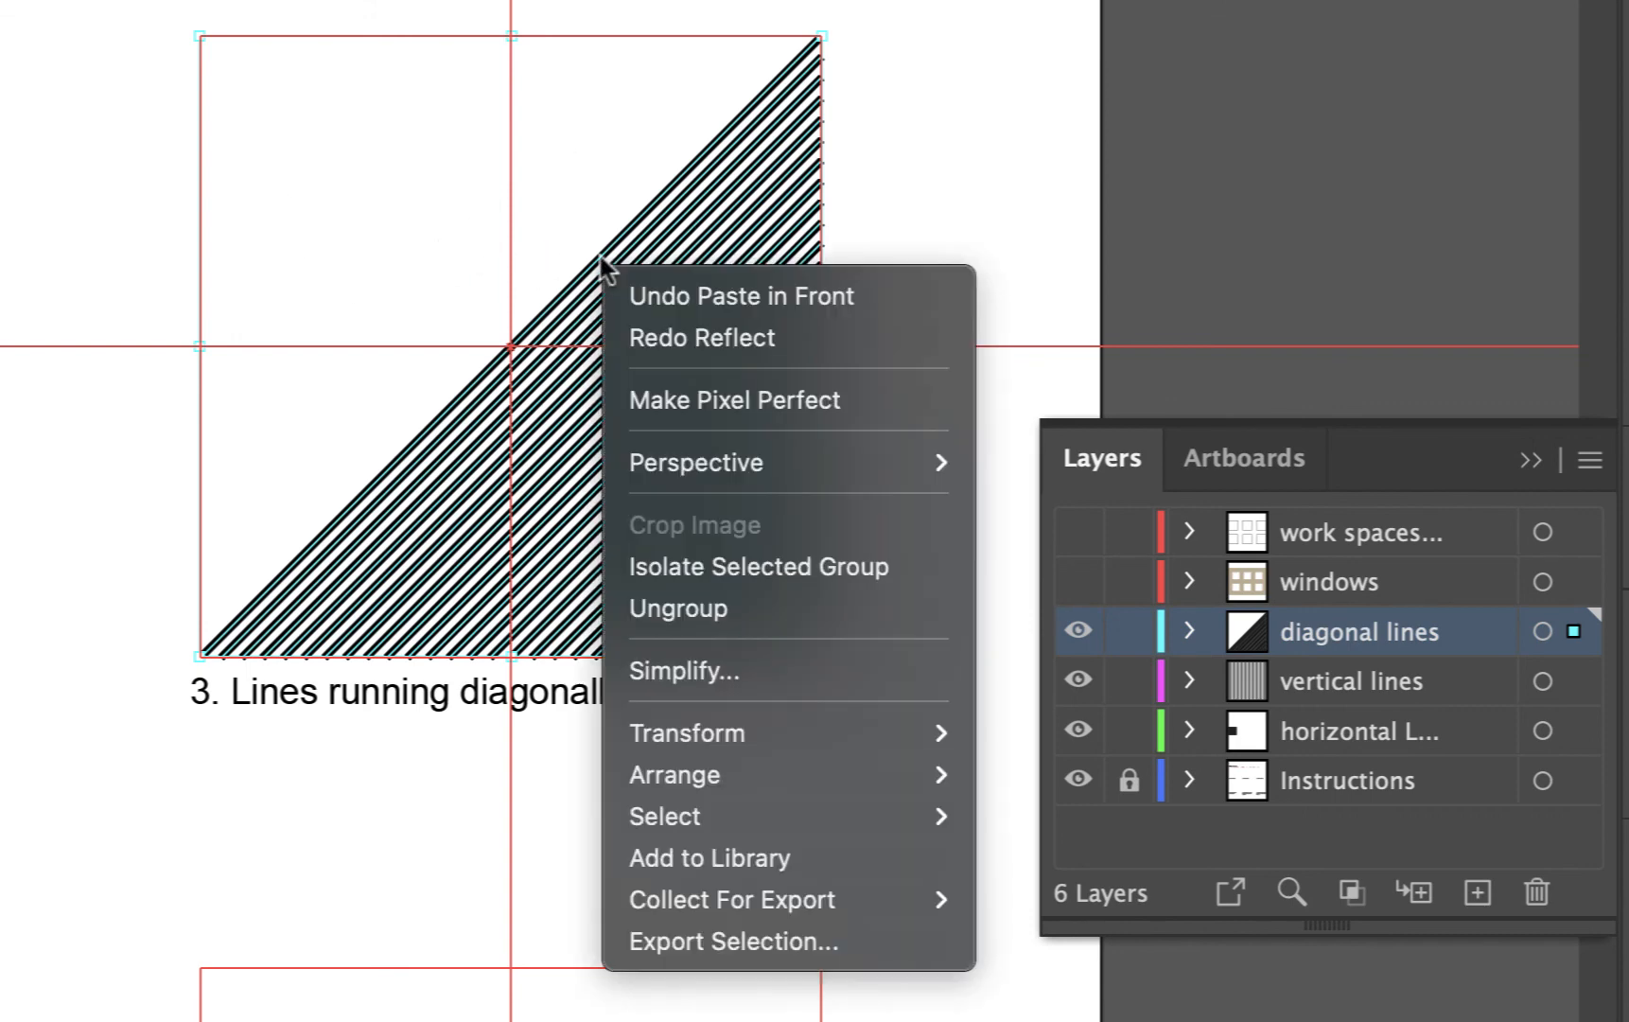
mouse_move(701, 736)
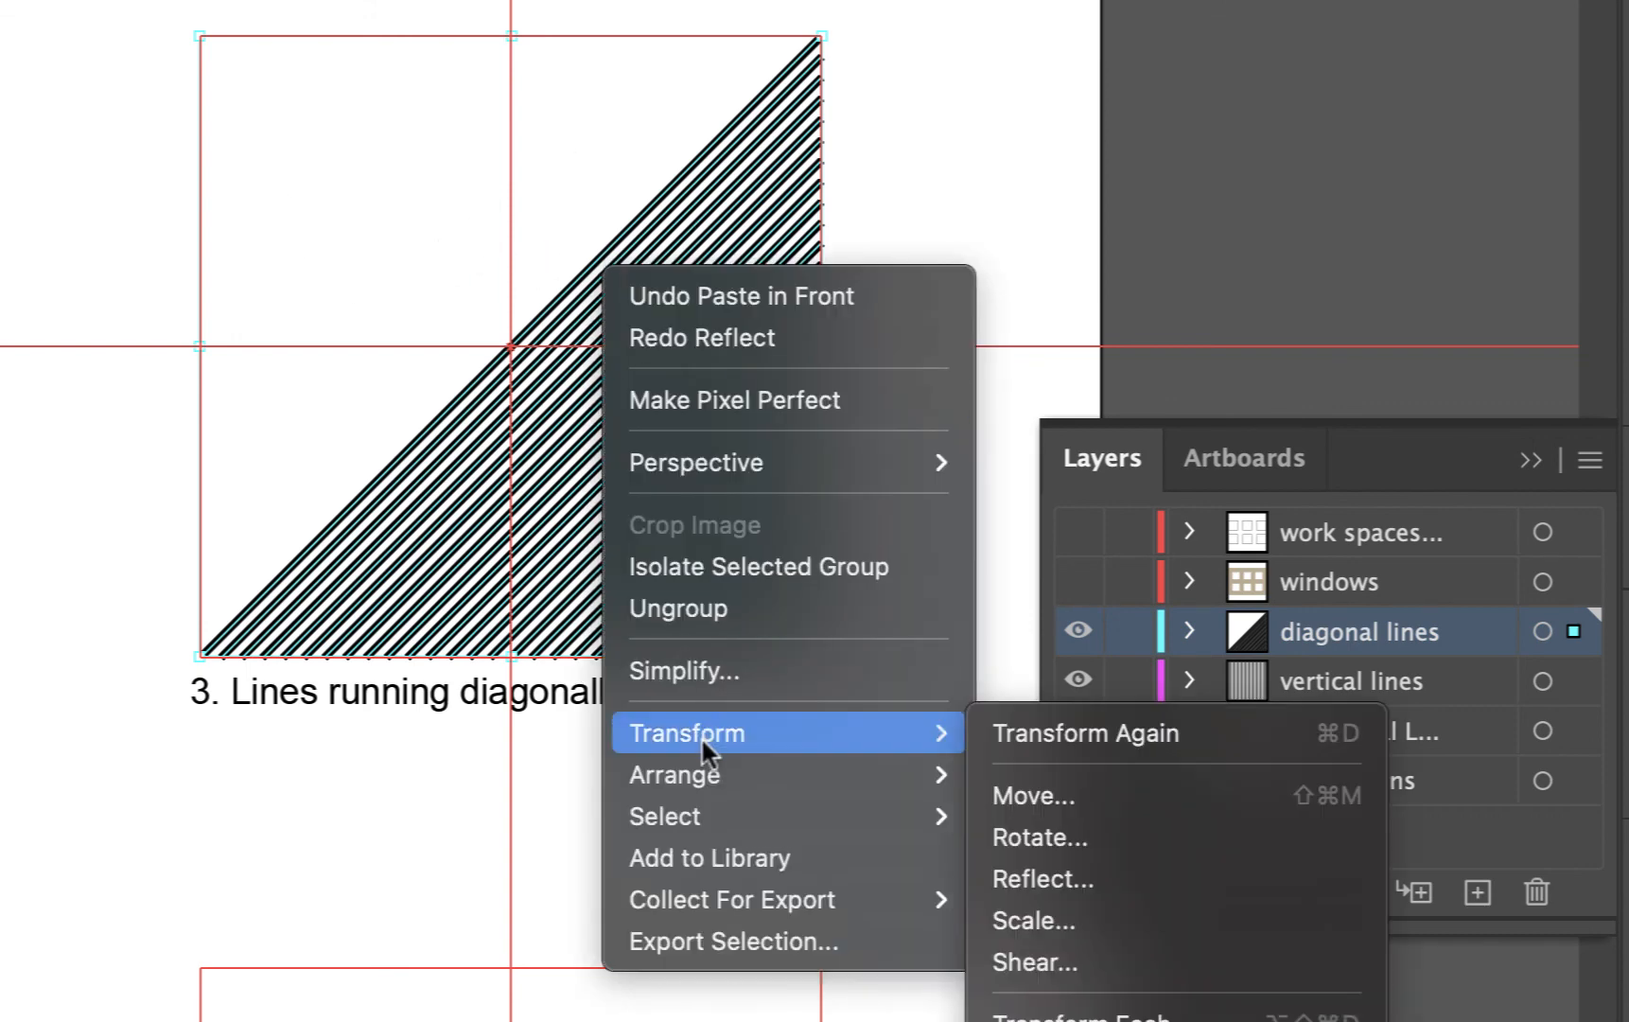
click(1033, 836)
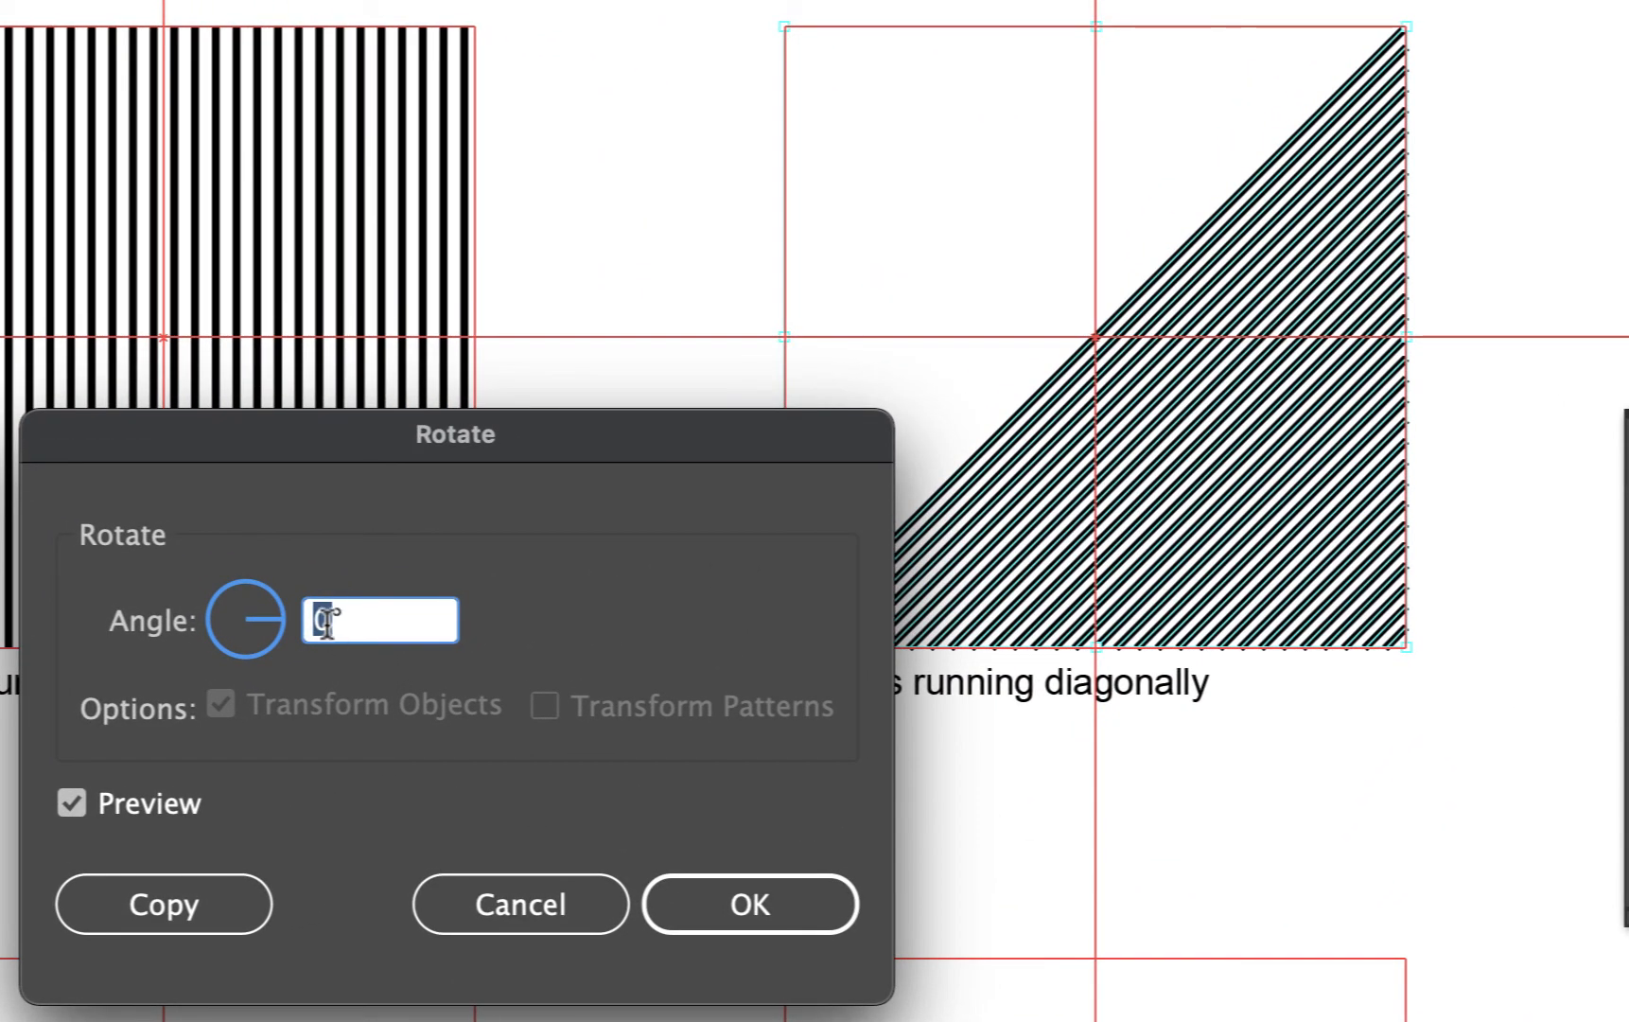
text(90)
click(69, 799)
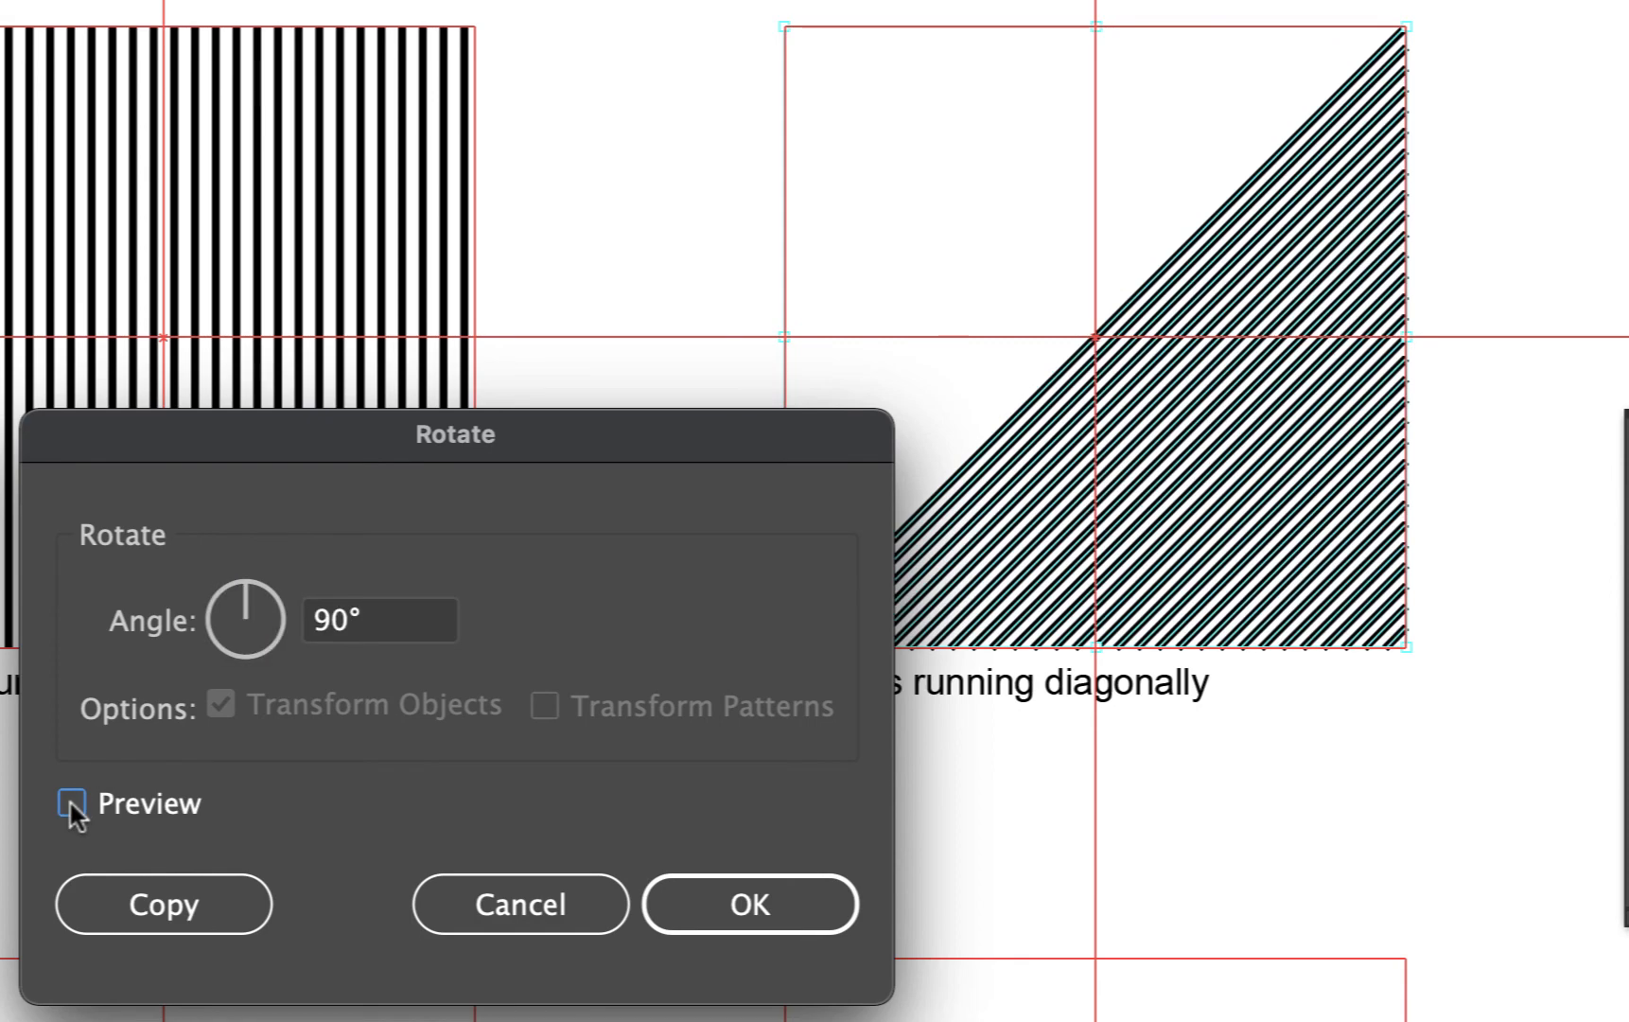
double_click(322, 616)
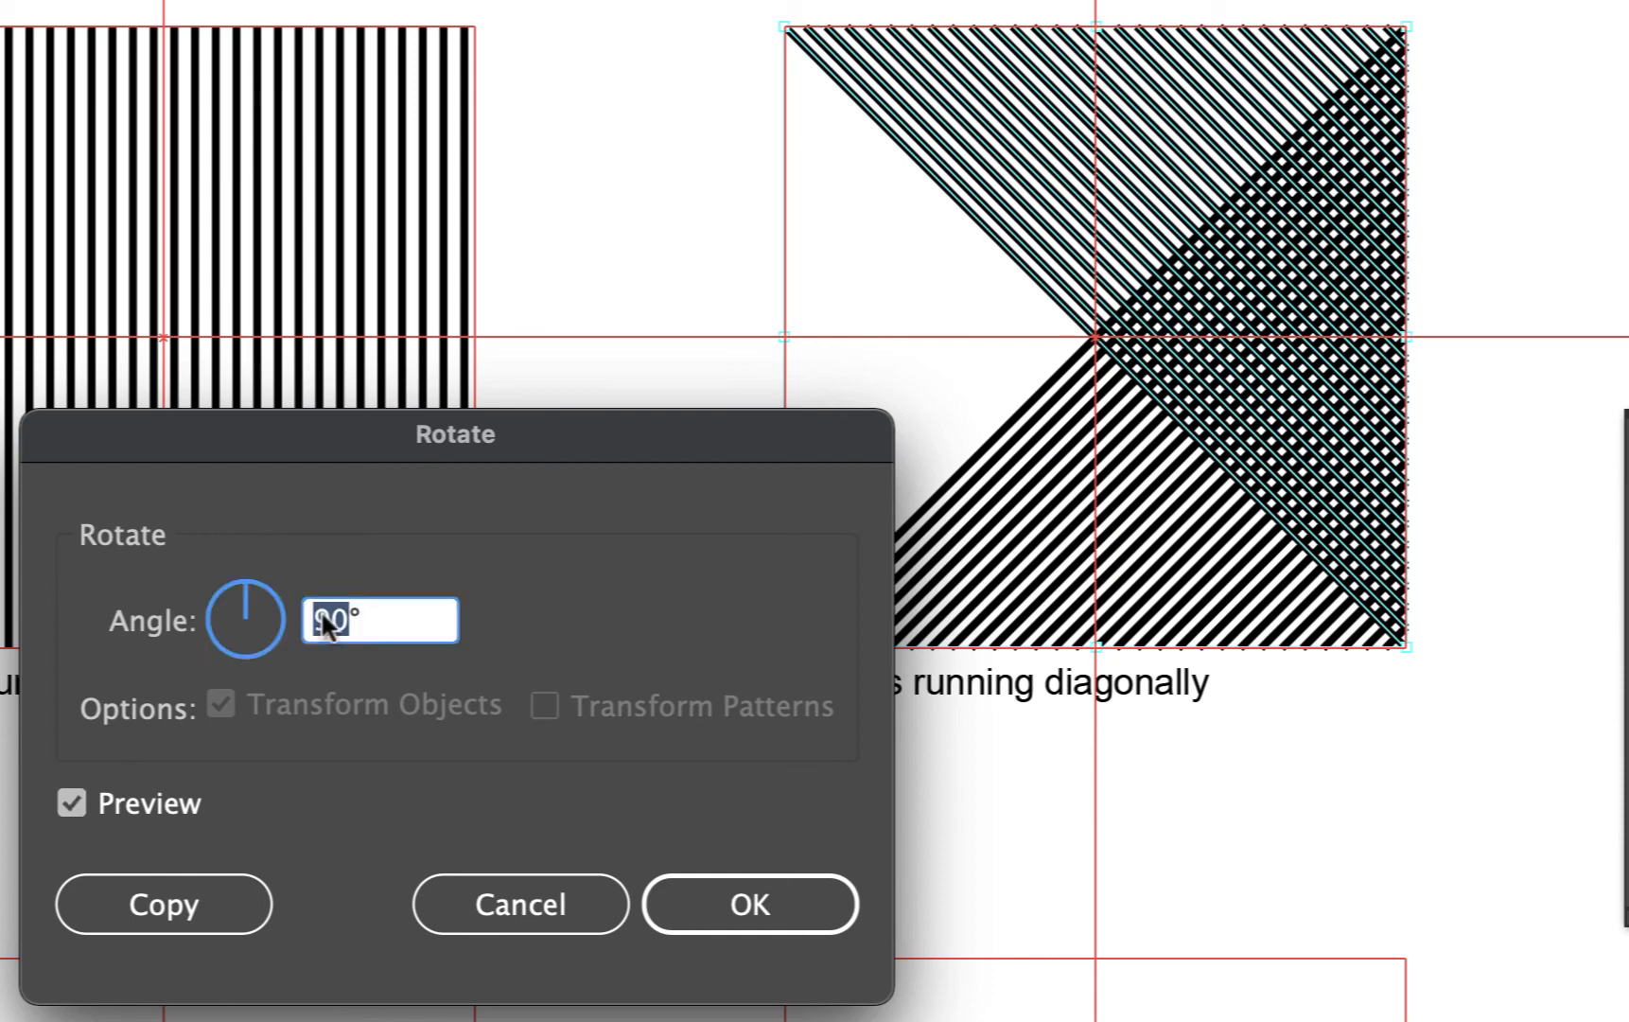
text(180)
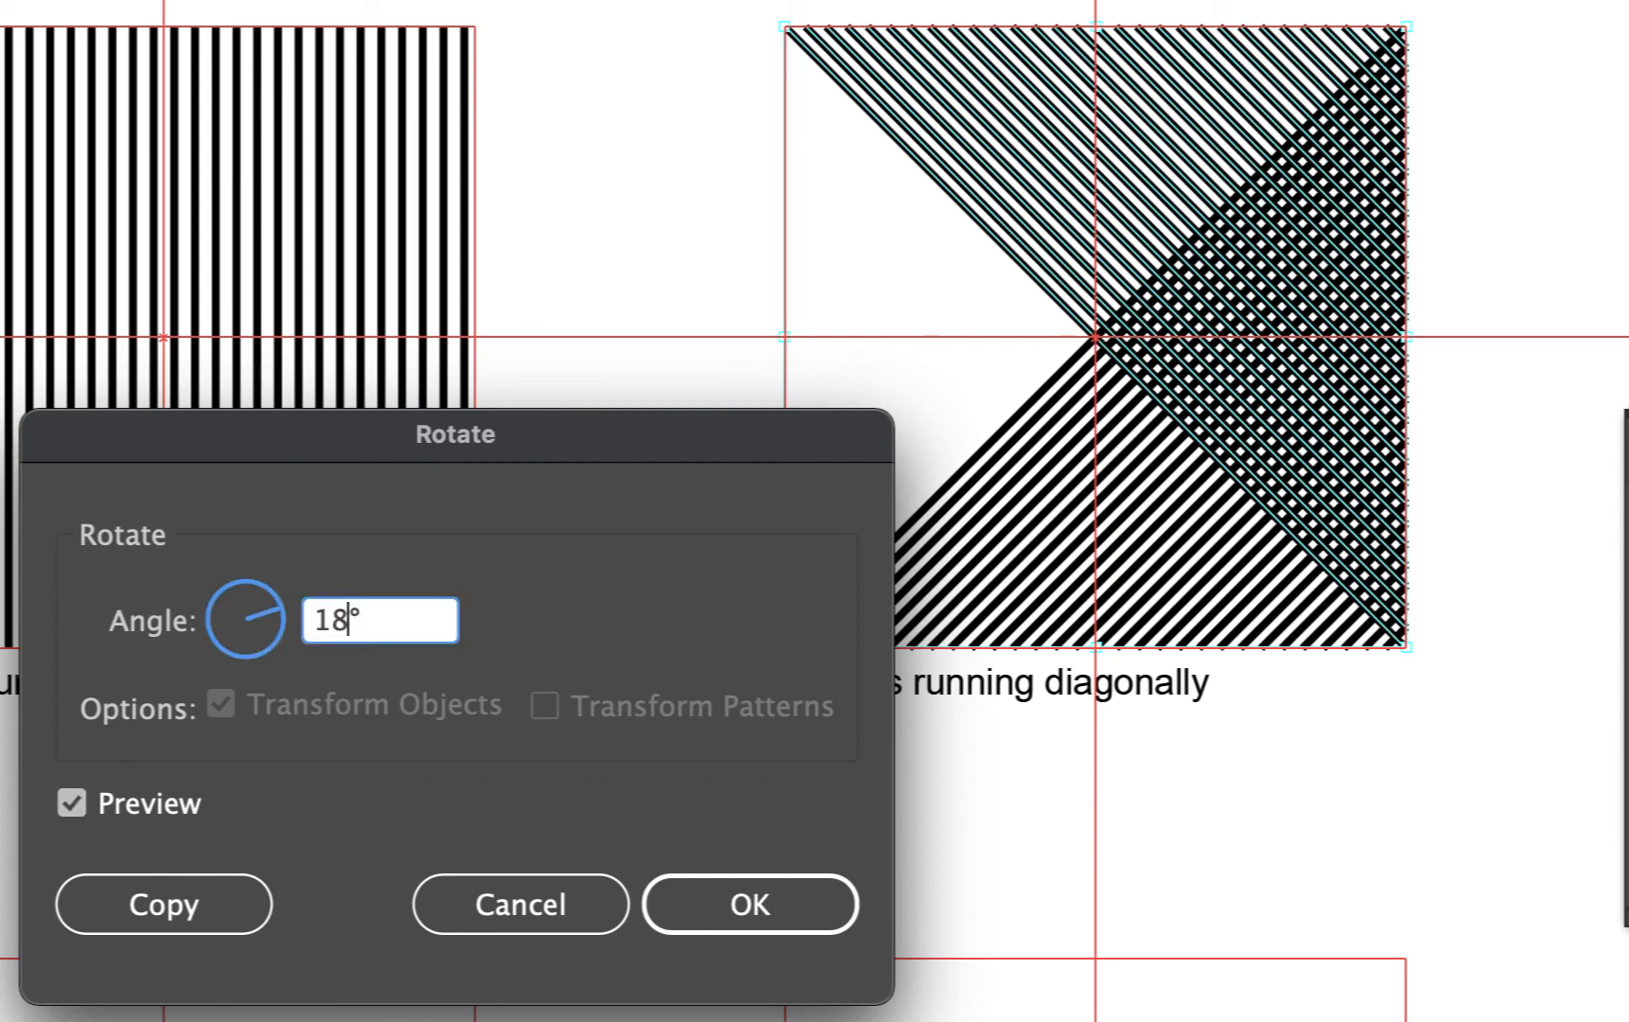
click(71, 803)
click(70, 803)
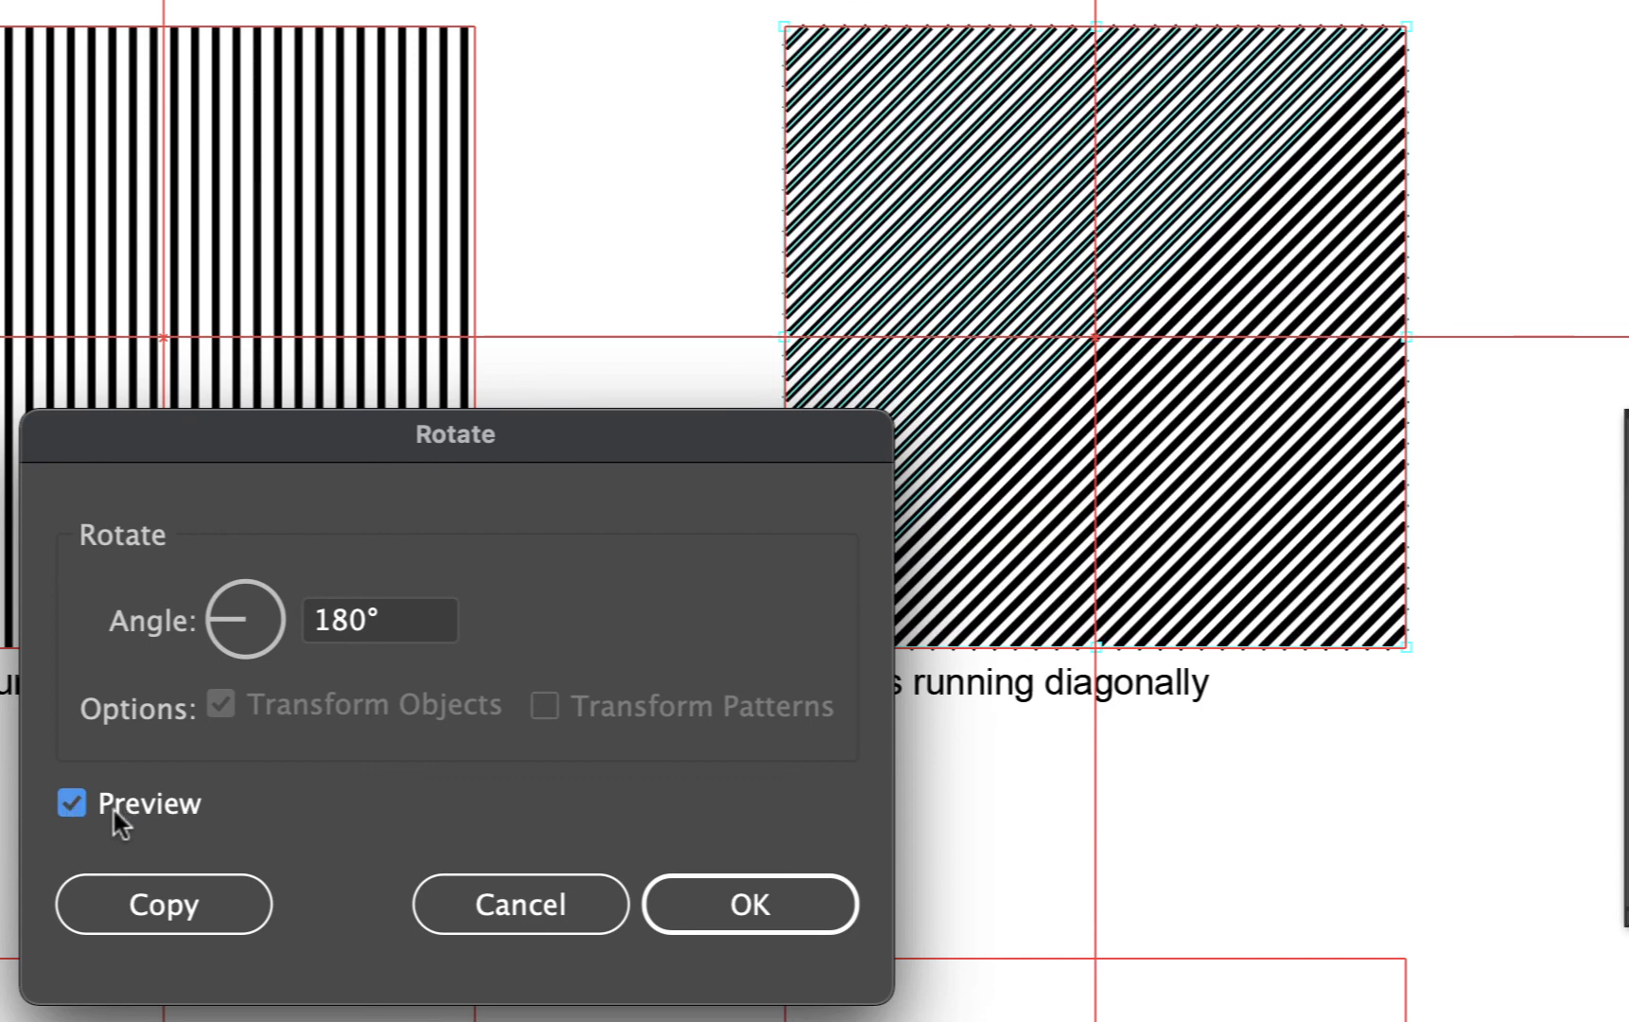
drag(611, 458, 487, 519)
click(528, 955)
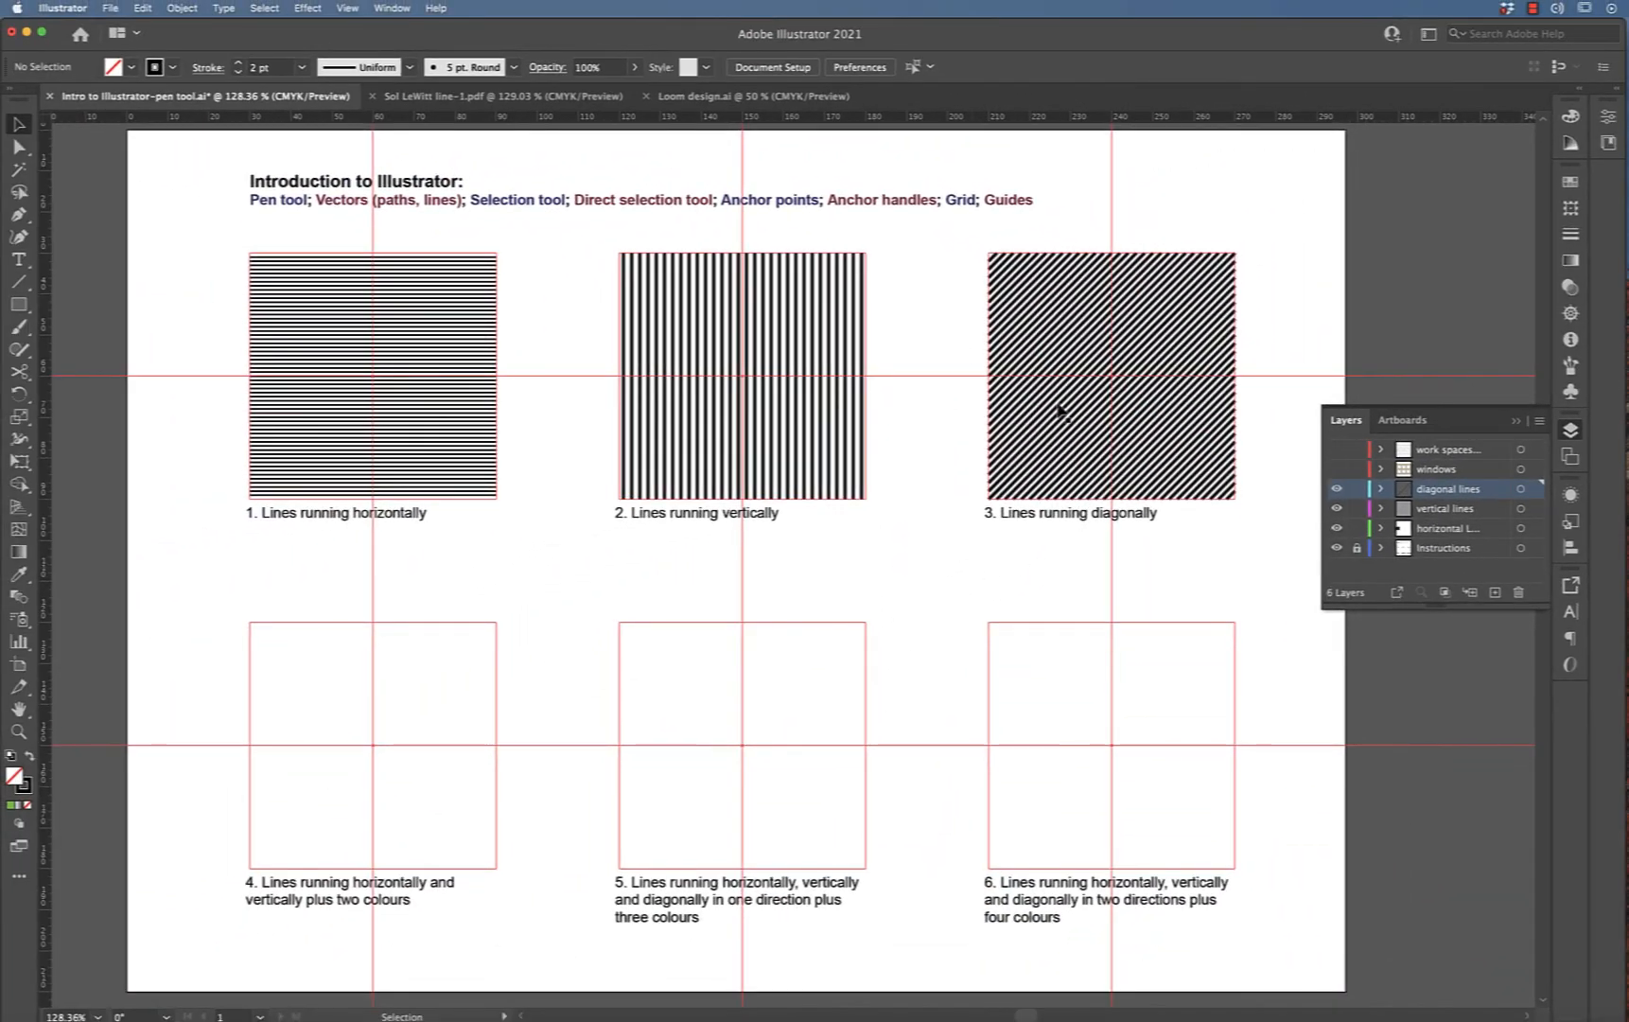
Select all the vertical lines in the second square with a selection marquee
click(1050, 323)
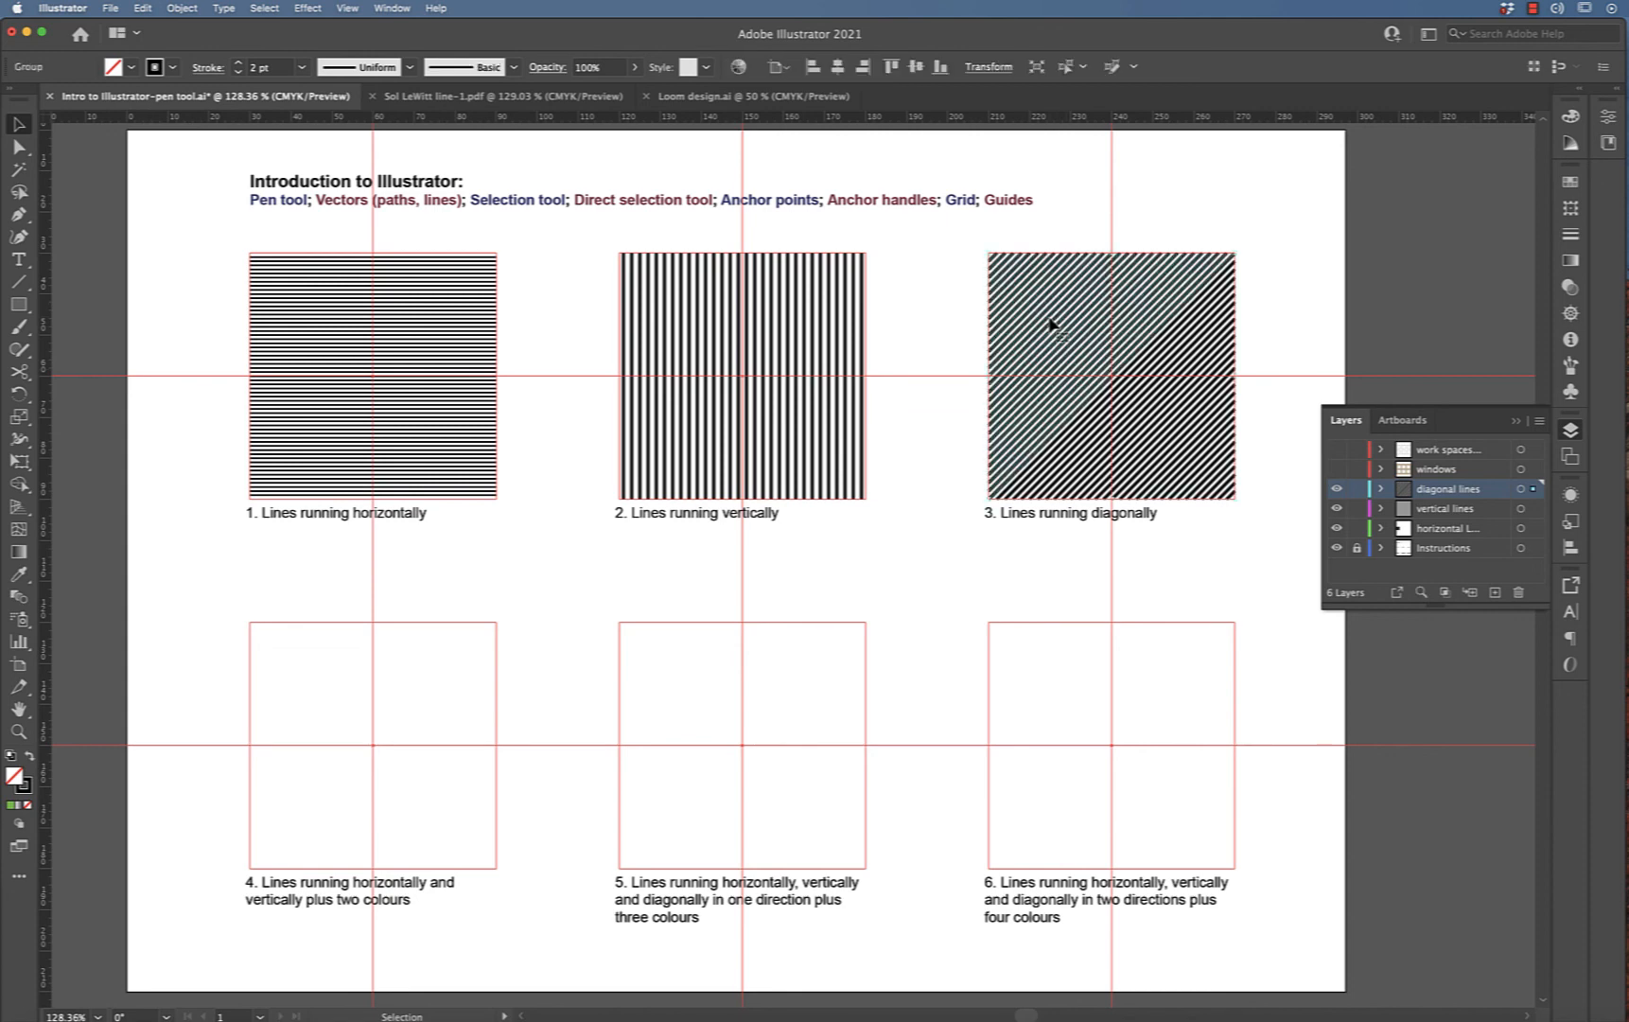
click(1178, 444)
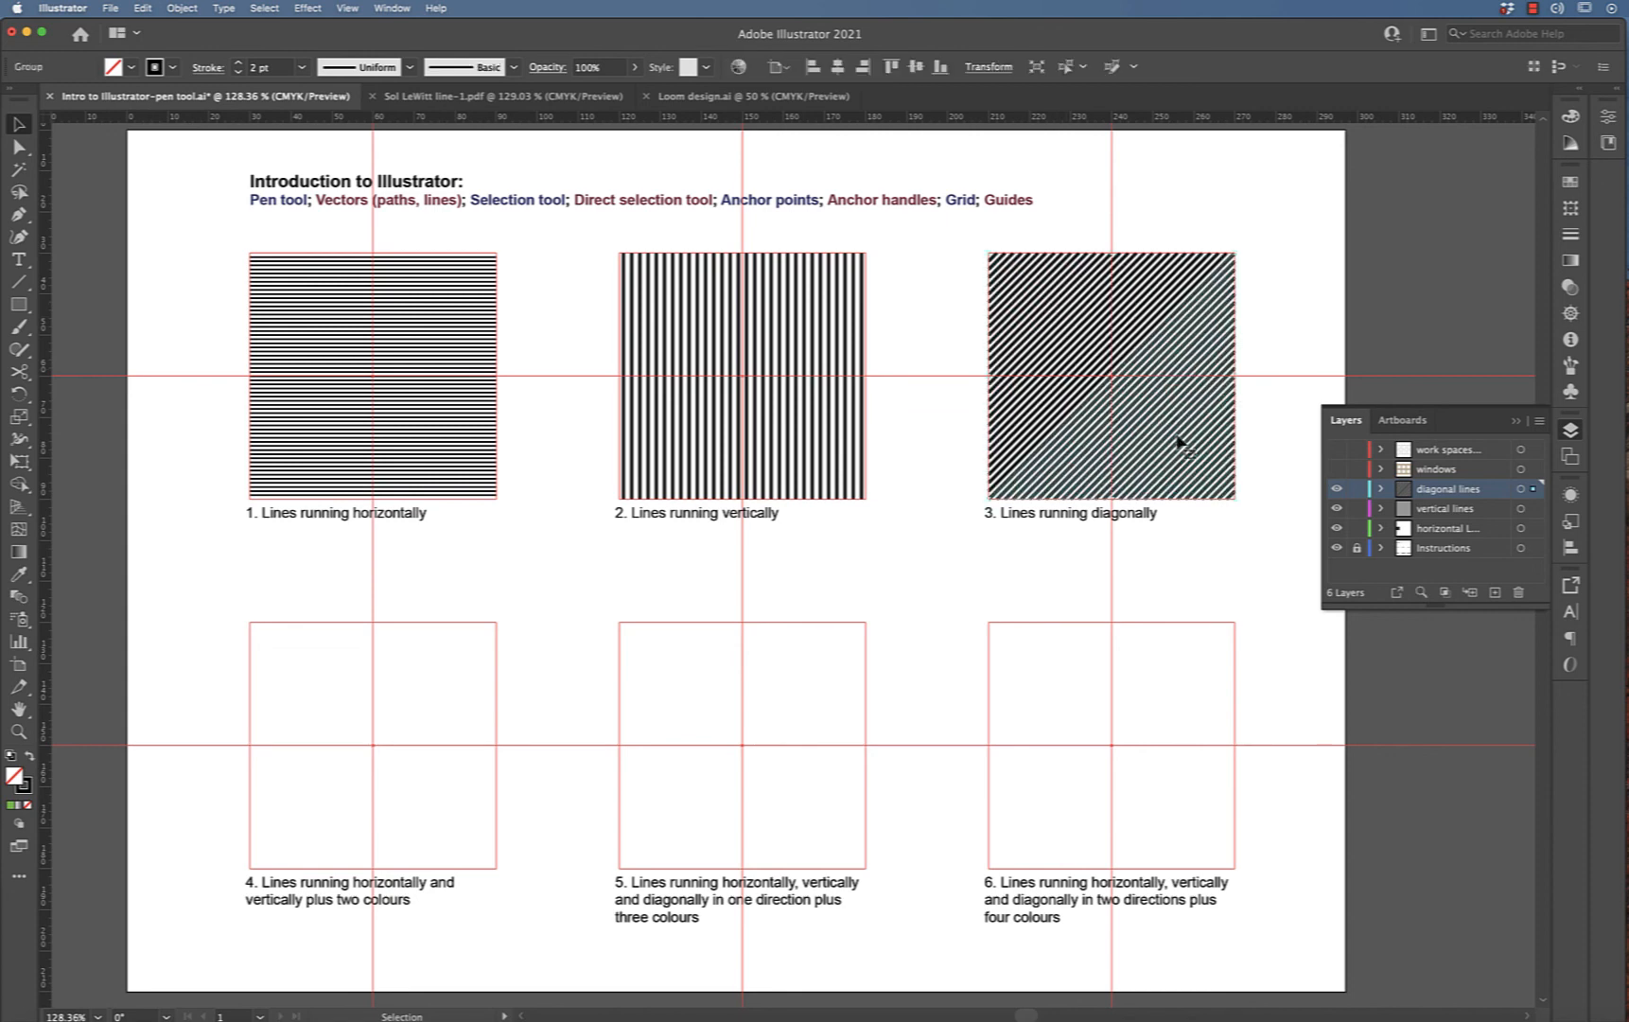
click(958, 470)
drag(592, 237, 913, 290)
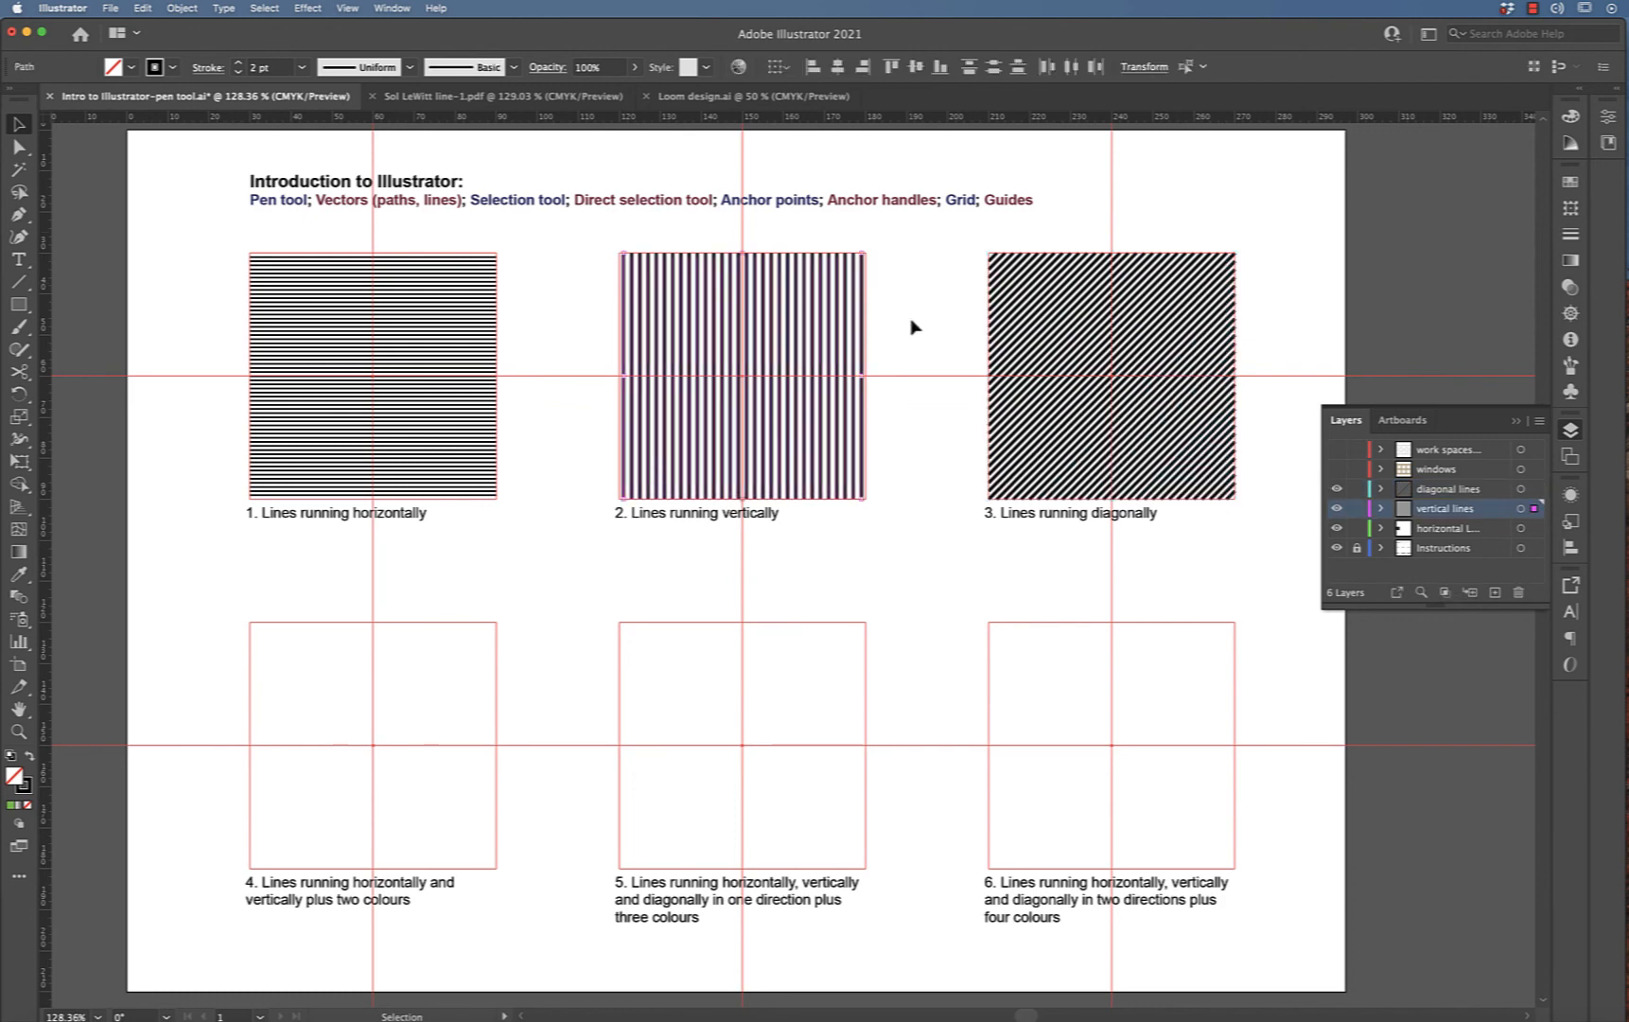